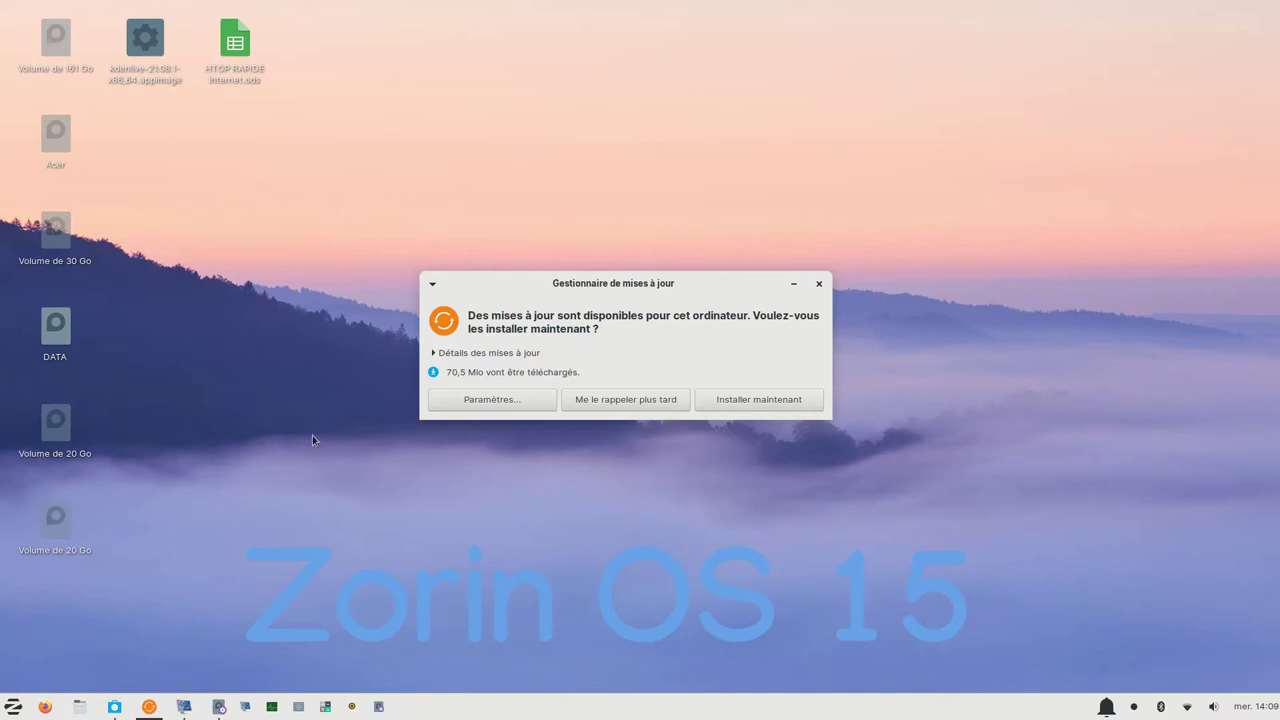
- Inspect Partitions 4 and 3 on the 500 Go disk, then select the 20 Go Partition 5
{"action": "left_click", "coordinate": [216, 712]}
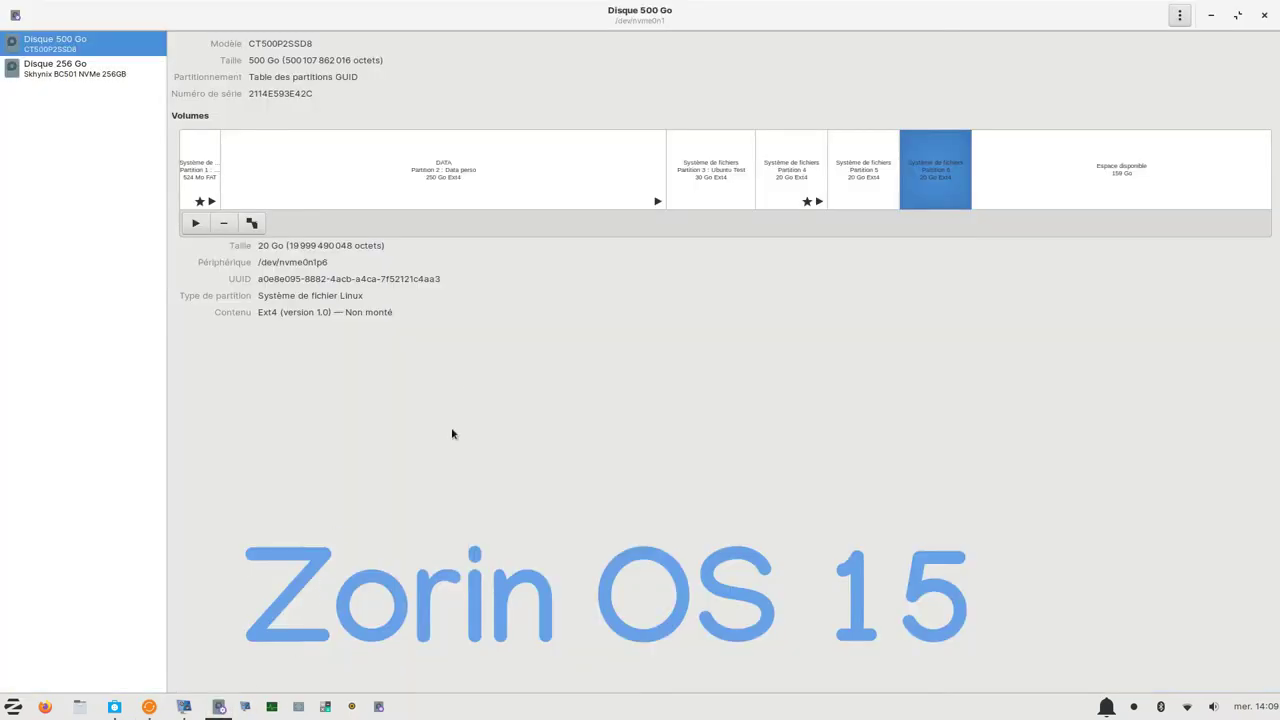
{"action": "left_click", "coordinate": [796, 164]}
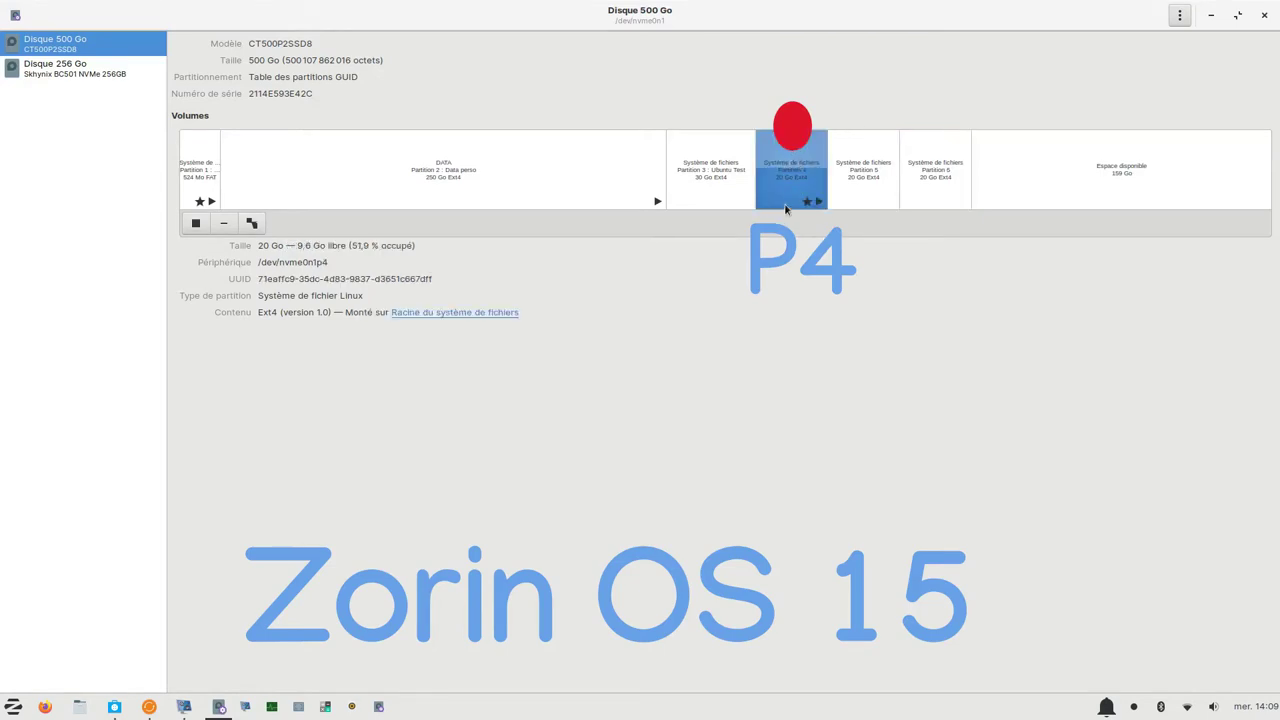
{"action": "left_click", "coordinate": [720, 186]}
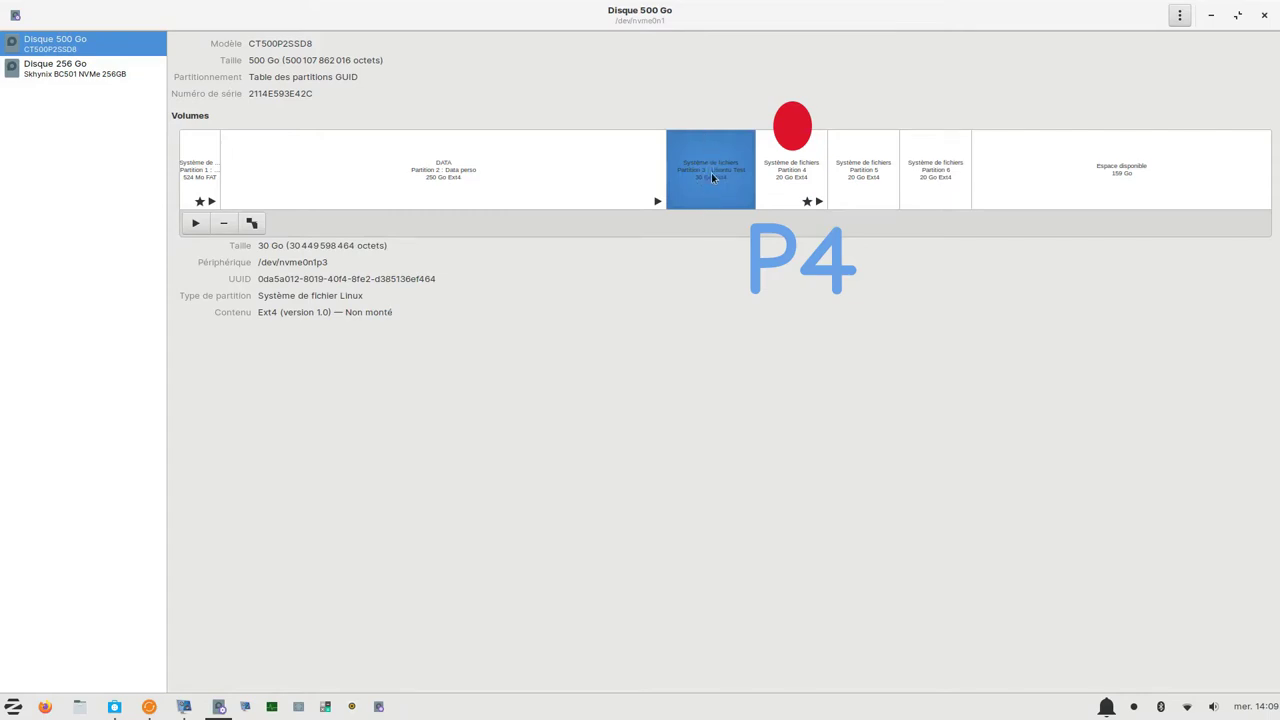
{"action": "left_click", "coordinate": [862, 180]}
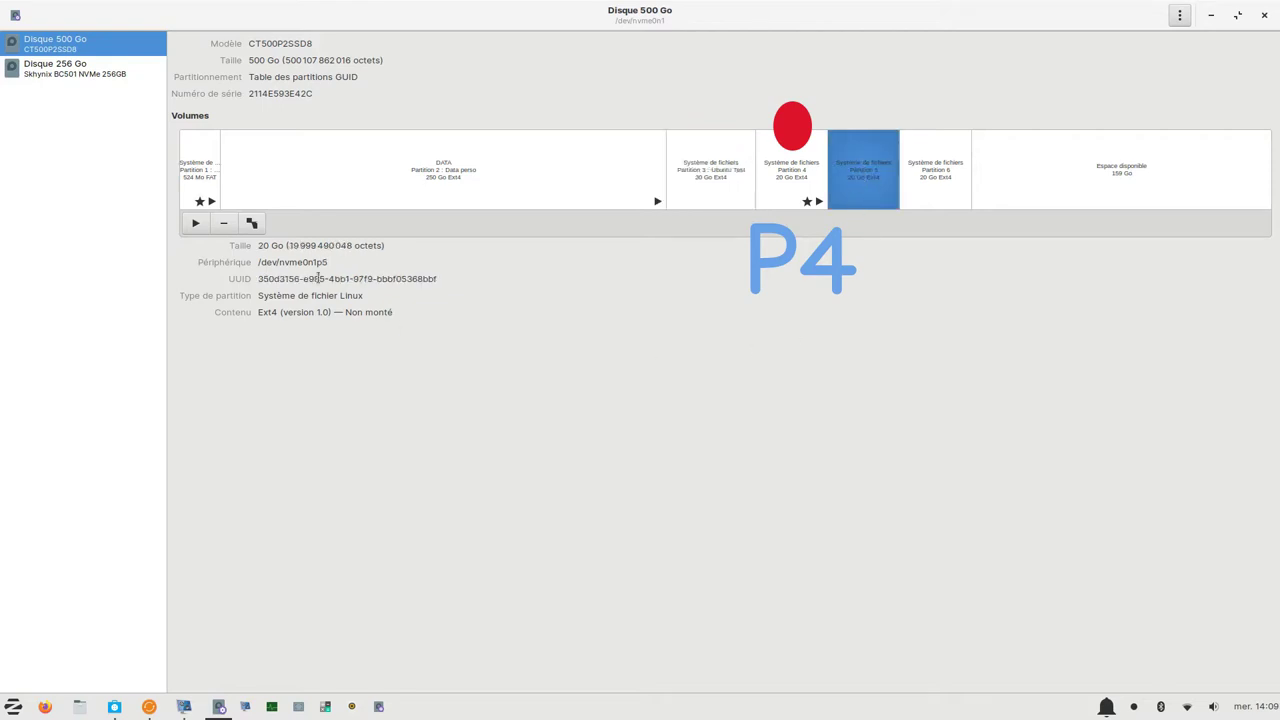
- Delete Partition 5, authorising with the admin password, then select Partition 4
{"action": "left_click", "coordinate": [225, 225]}
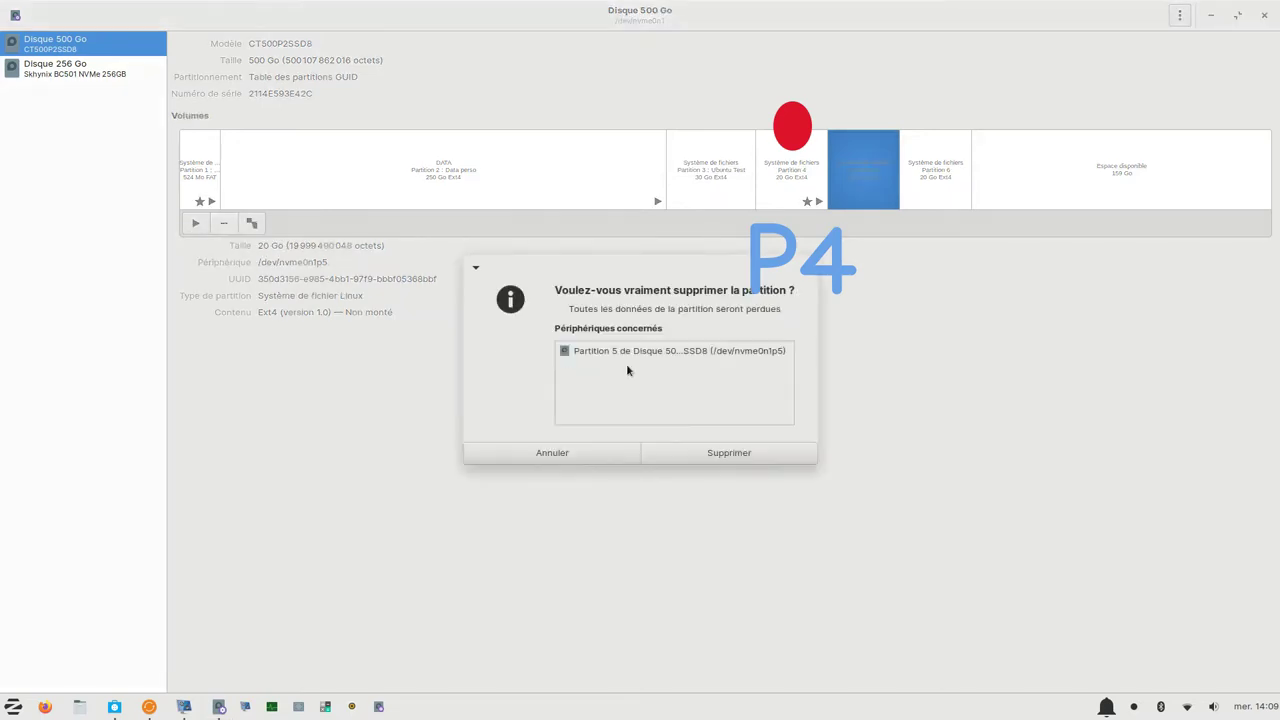
{"action": "left_click", "coordinate": [729, 453]}
{"action": "type", "text": "●●●"}
{"action": "key", "text": "Return"}
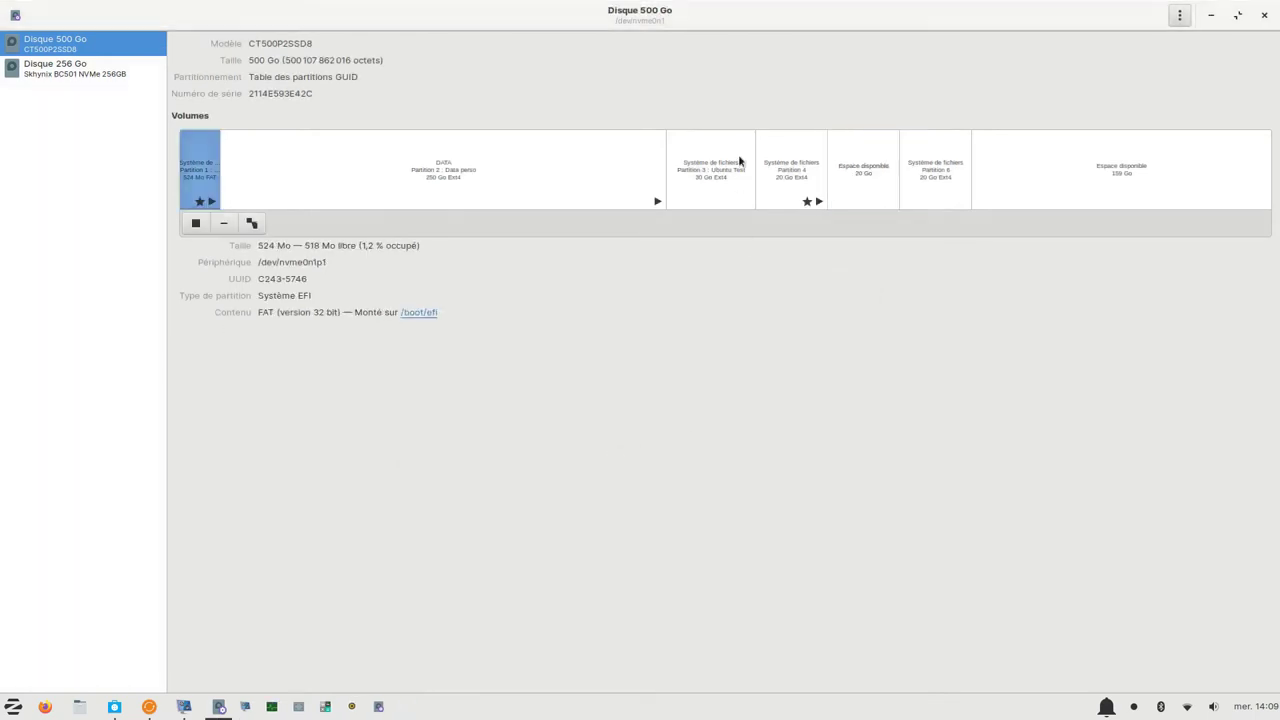
{"action": "left_click", "coordinate": [796, 172]}
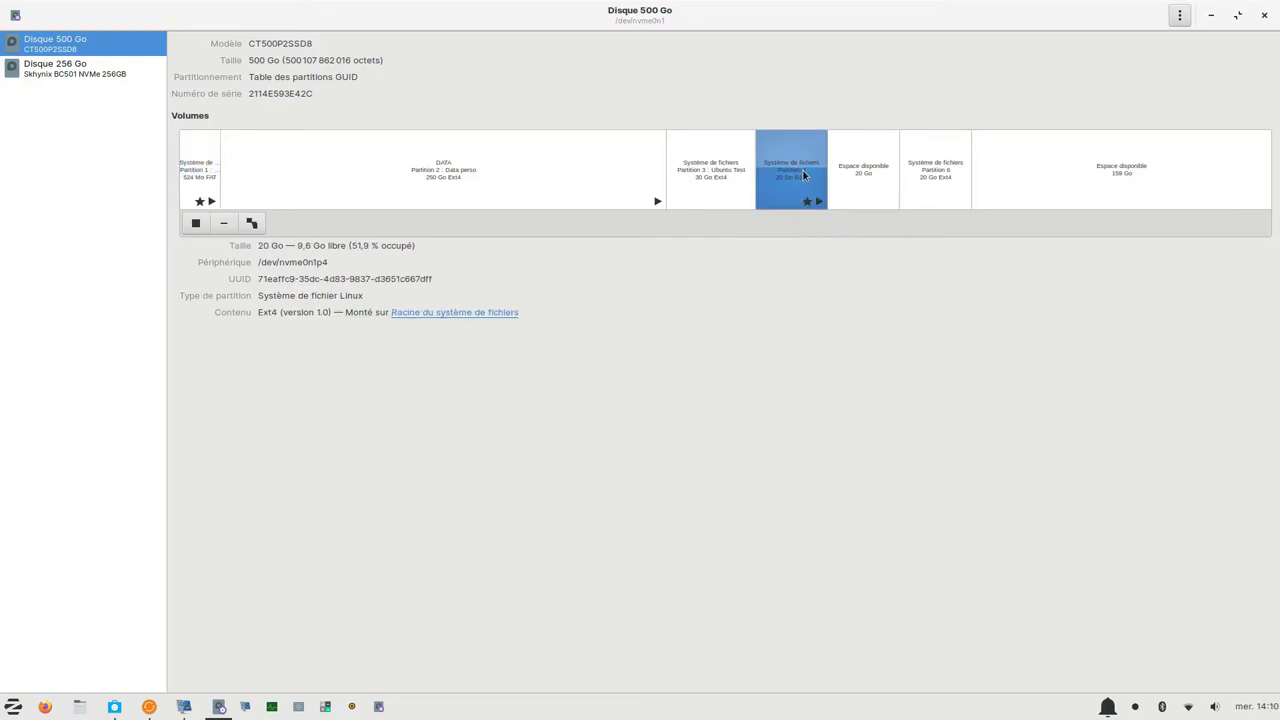
- Resize Partition 4 to 40,0 Go, check Partition 6, and close Disks
{"action": "left_click", "coordinate": [251, 224]}
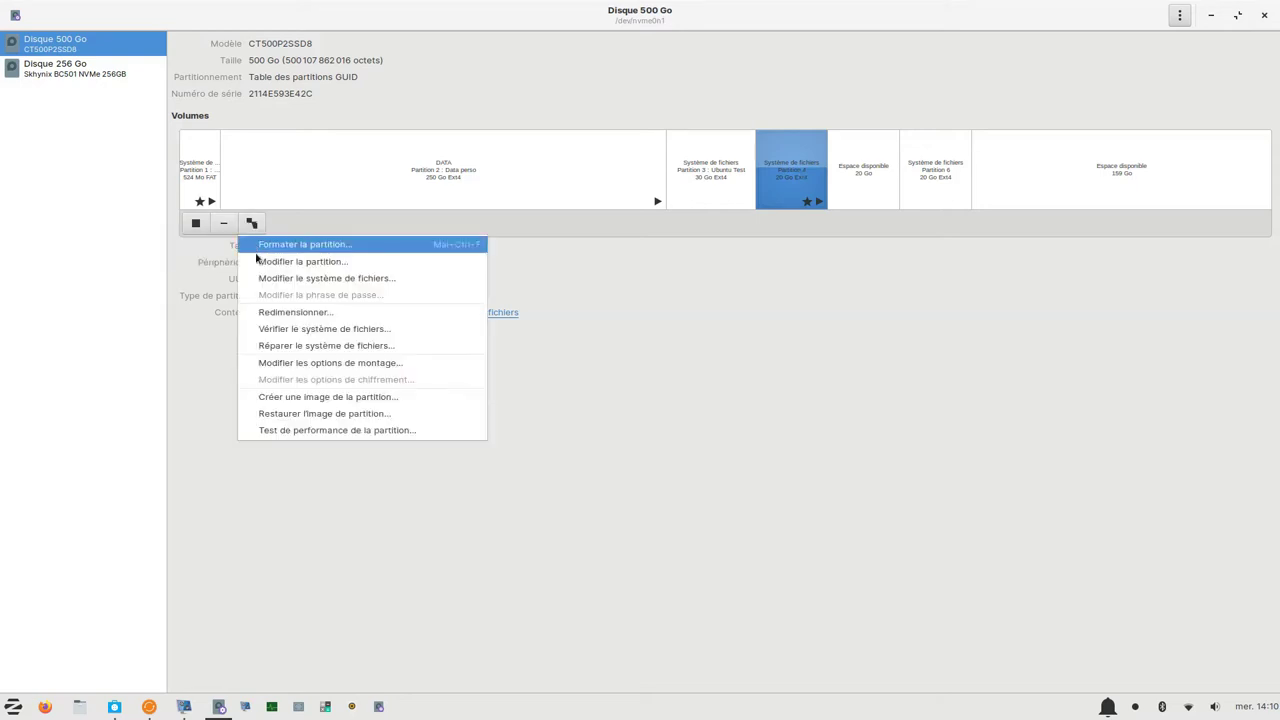
{"action": "left_click", "coordinate": [291, 313]}
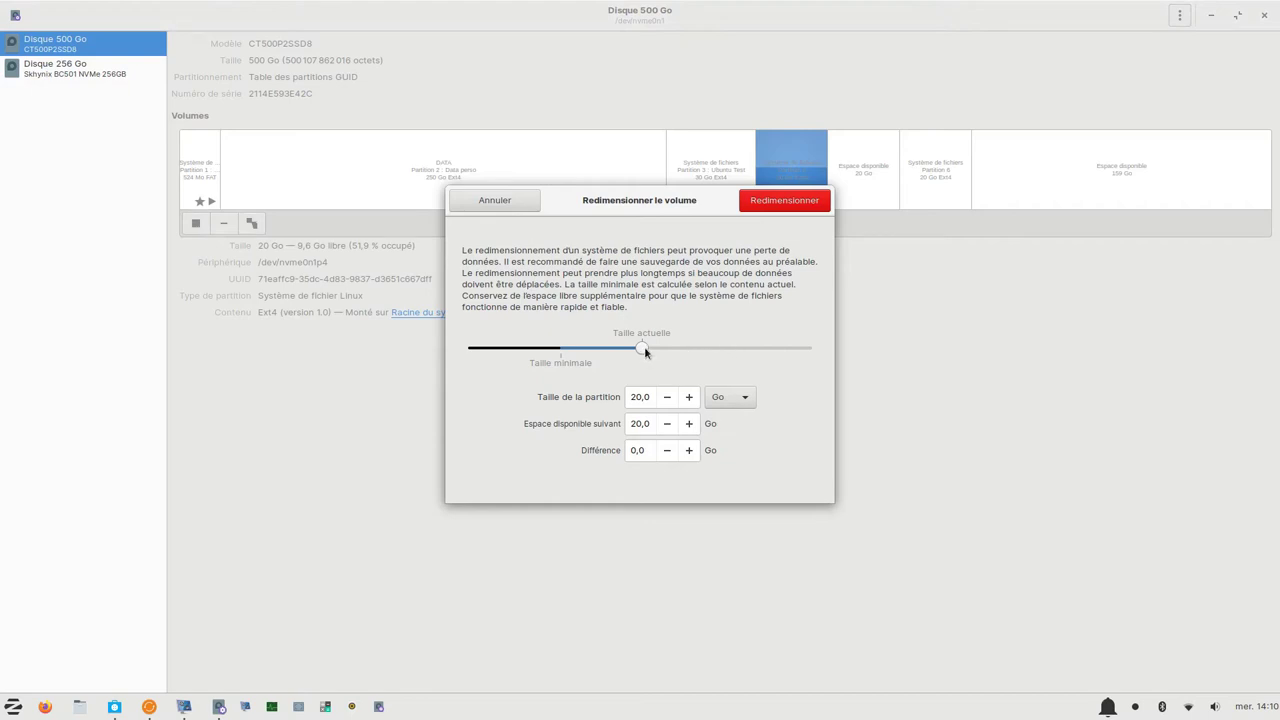
{"action": "left_click_drag", "start_coordinate": [644, 346], "coordinate": [828, 357]}
{"action": "left_click", "coordinate": [798, 203]}
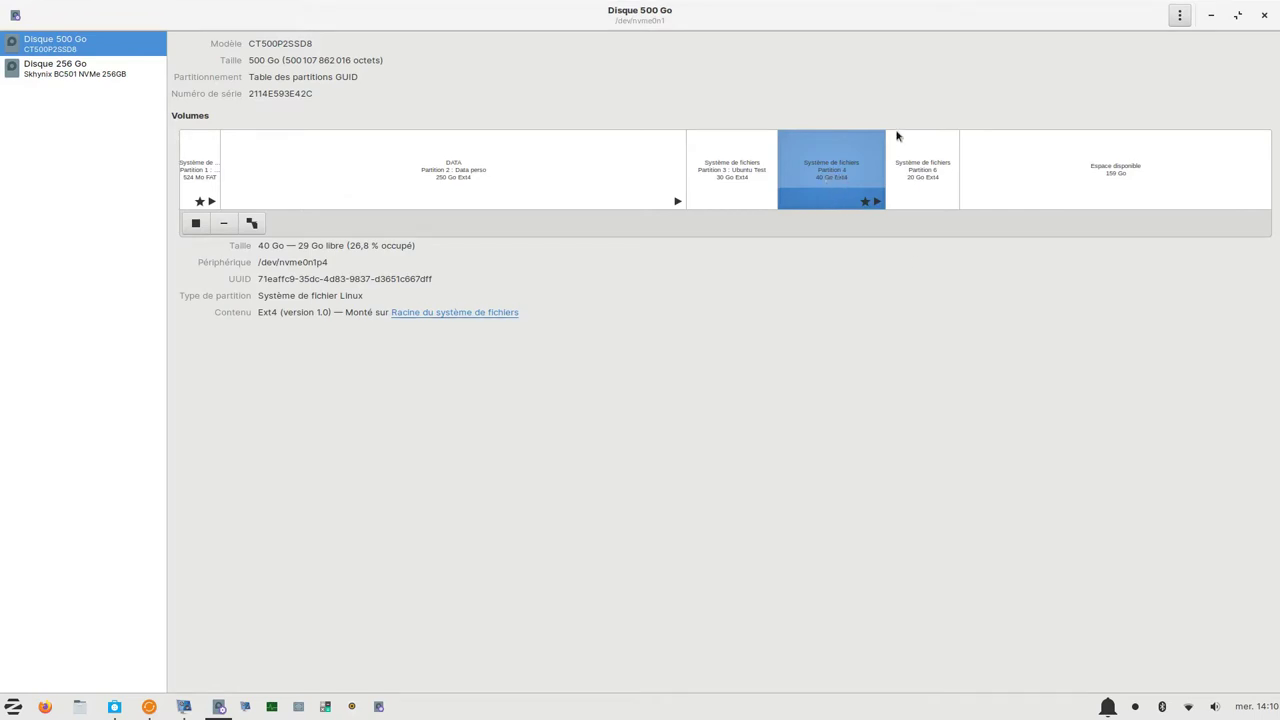
{"action": "left_click", "coordinate": [912, 170]}
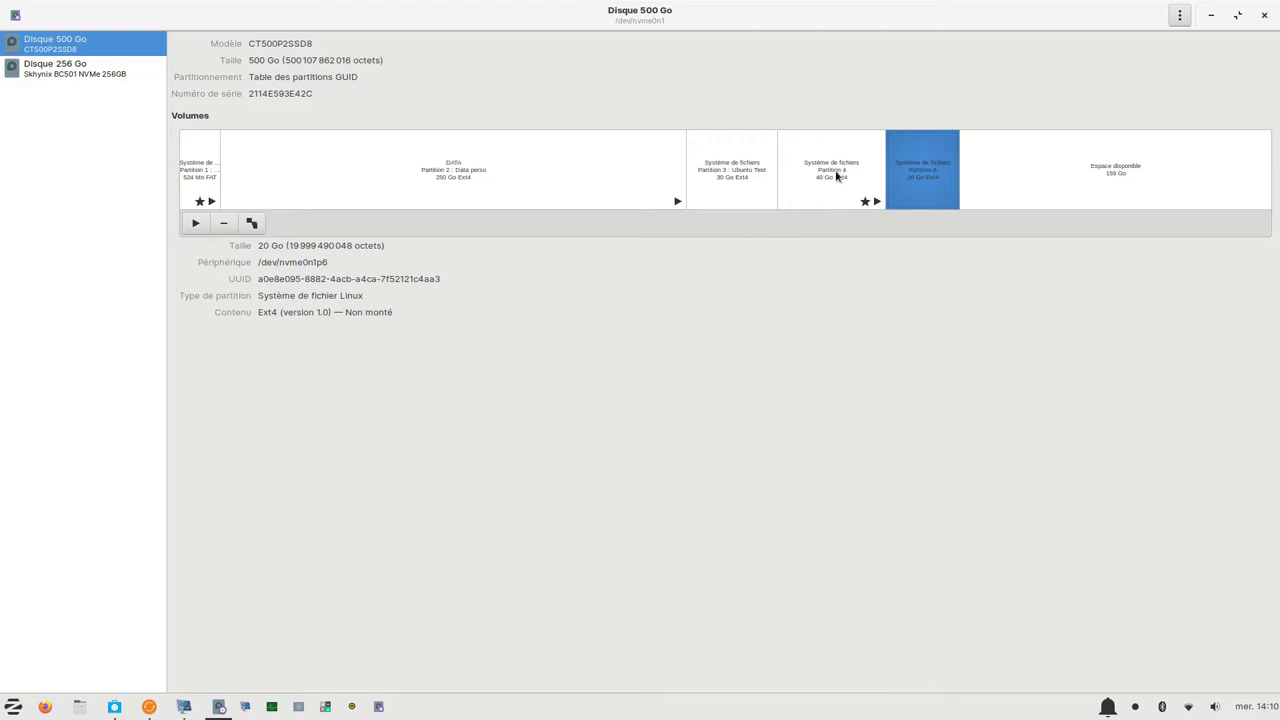
{"action": "left_click", "coordinate": [1263, 16]}
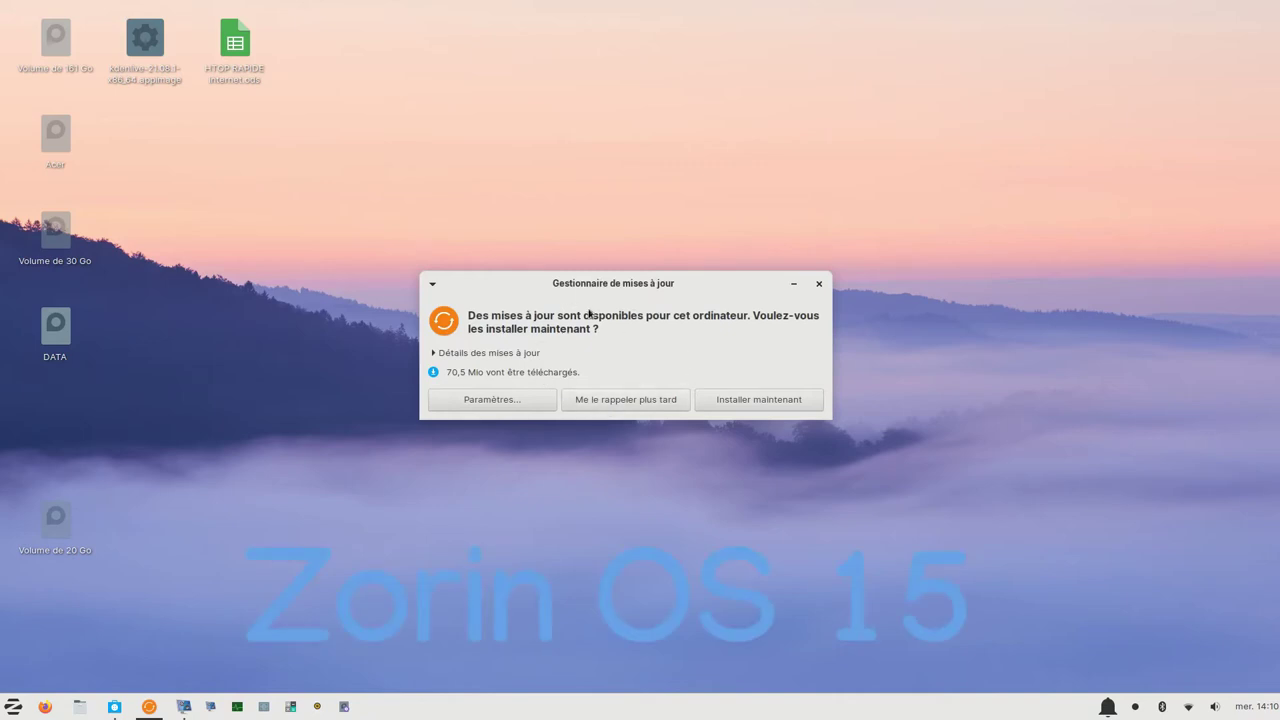
- Install the available updates with package details shown, then open the home folder
{"action": "left_click", "coordinate": [754, 400]}
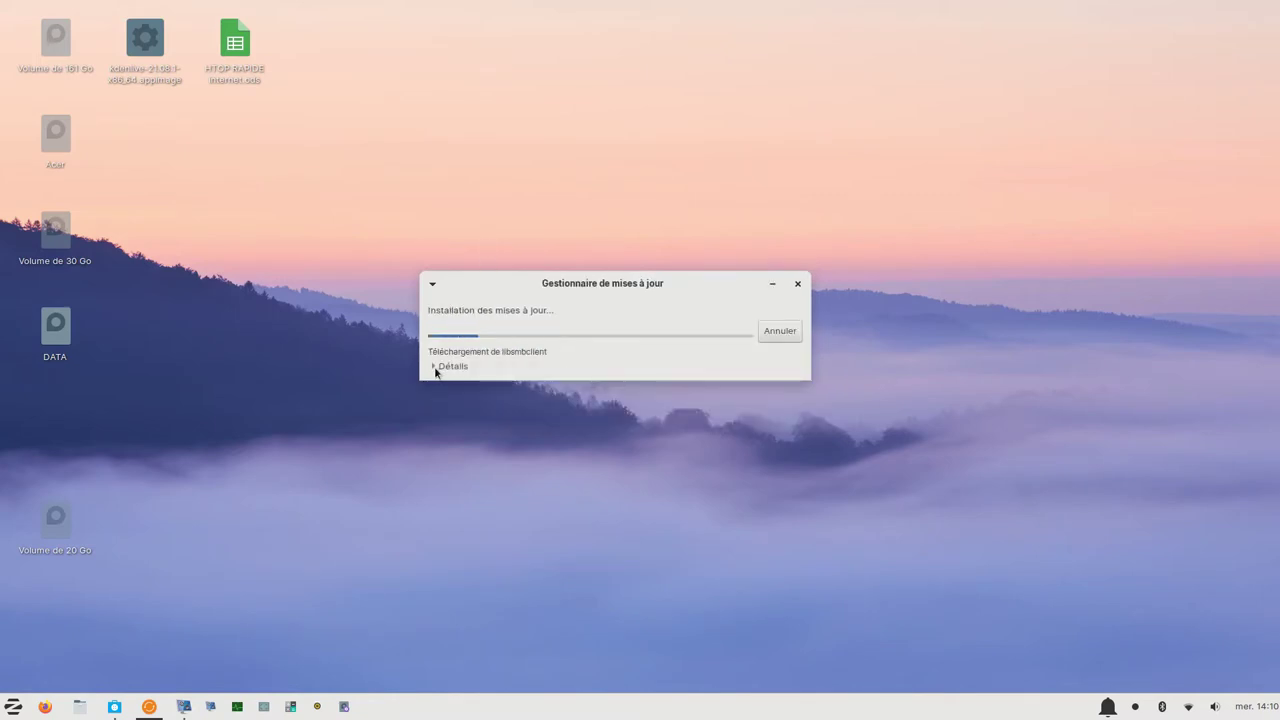
{"action": "left_click", "coordinate": [436, 368]}
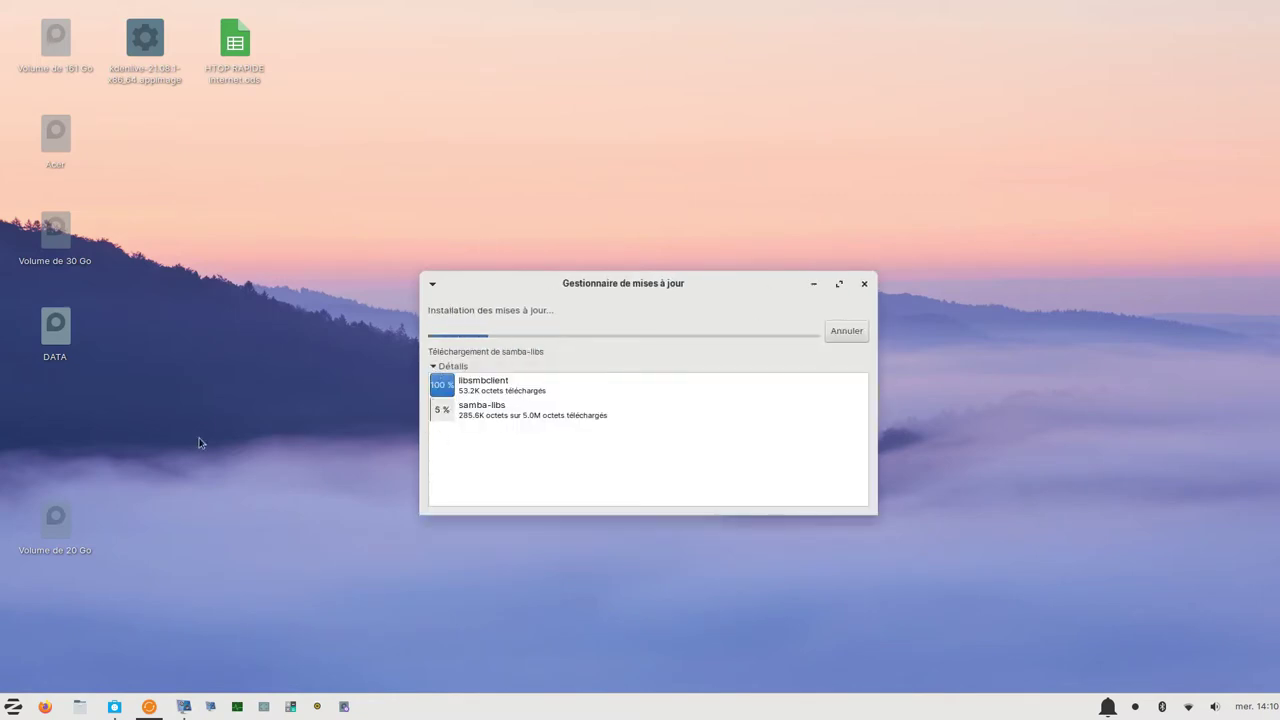
{"action": "left_click", "coordinate": [80, 712]}
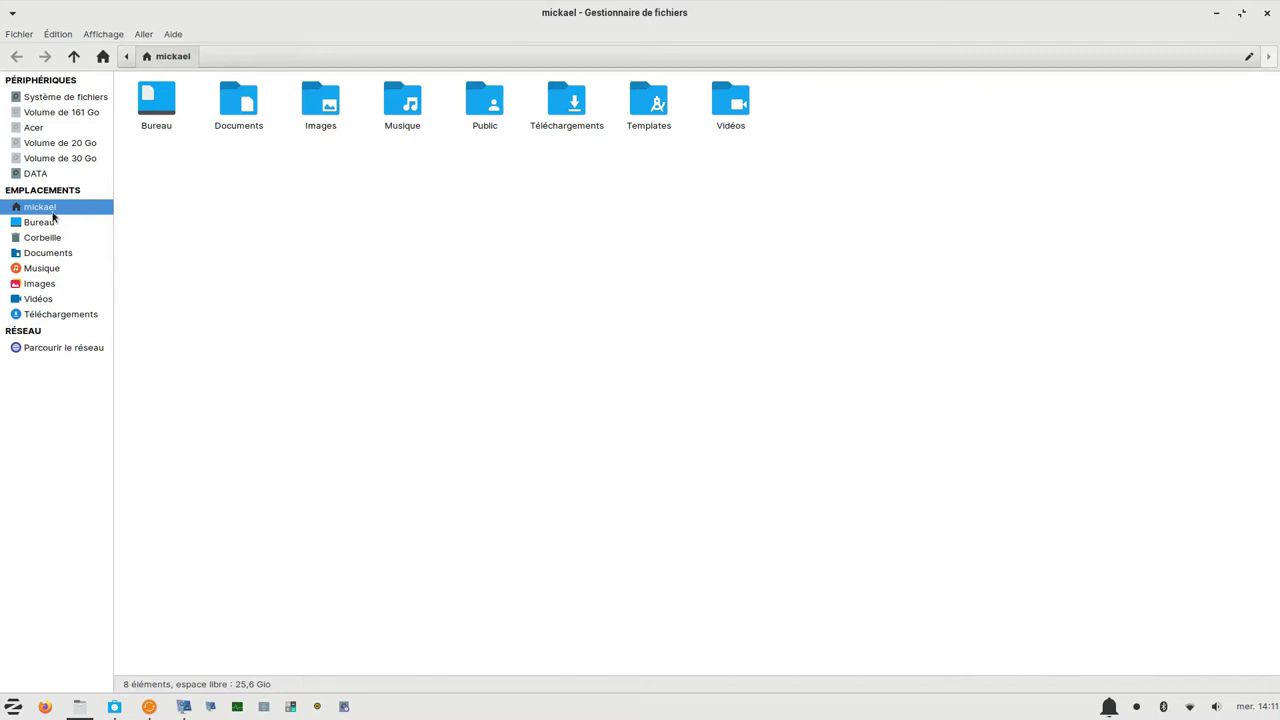
- Launch the Kdenlive AppImage from the Bureau folder
{"action": "left_click", "coordinate": [45, 223]}
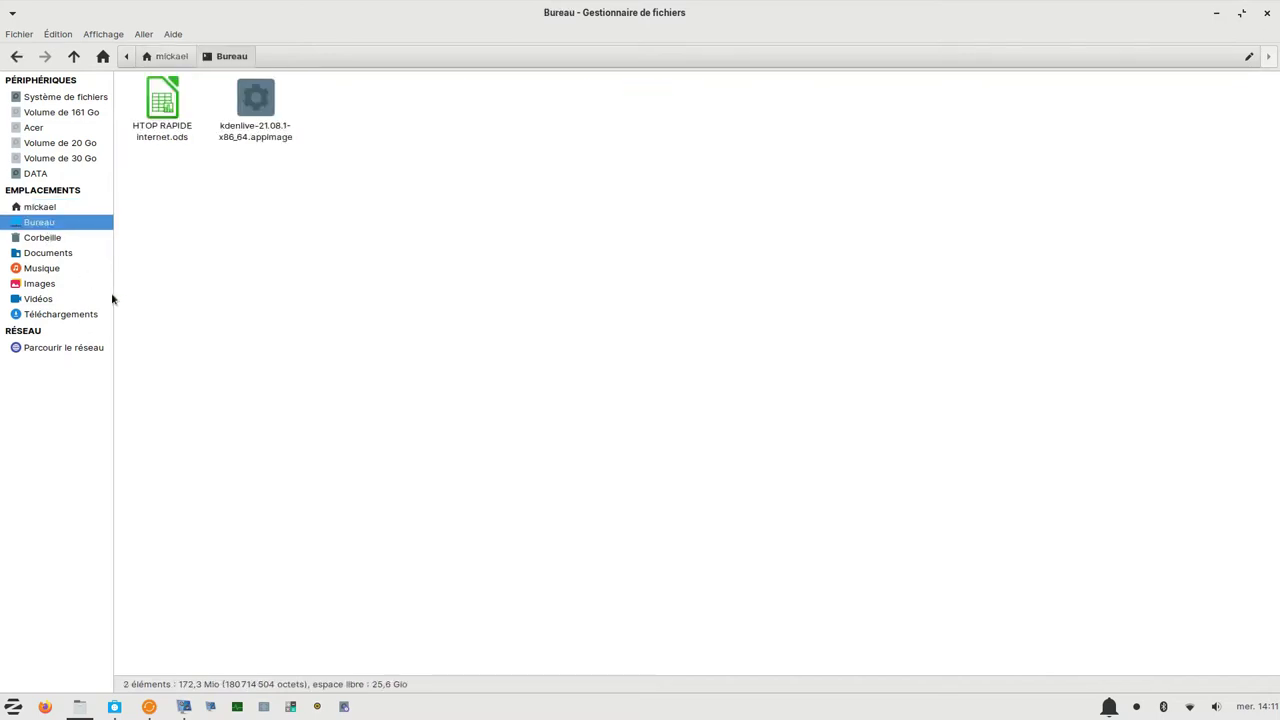
{"action": "left_click", "coordinate": [163, 118]}
{"action": "left_click", "coordinate": [256, 138]}
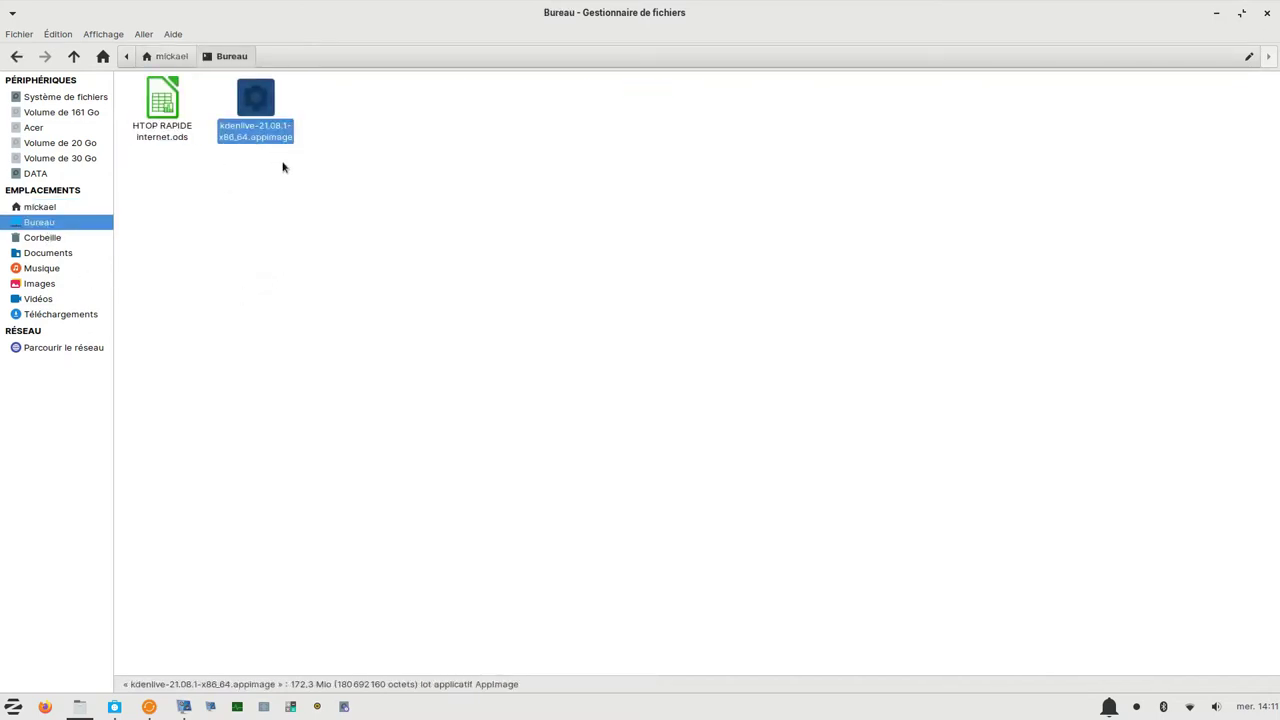
{"action": "double_click", "coordinate": [262, 112]}
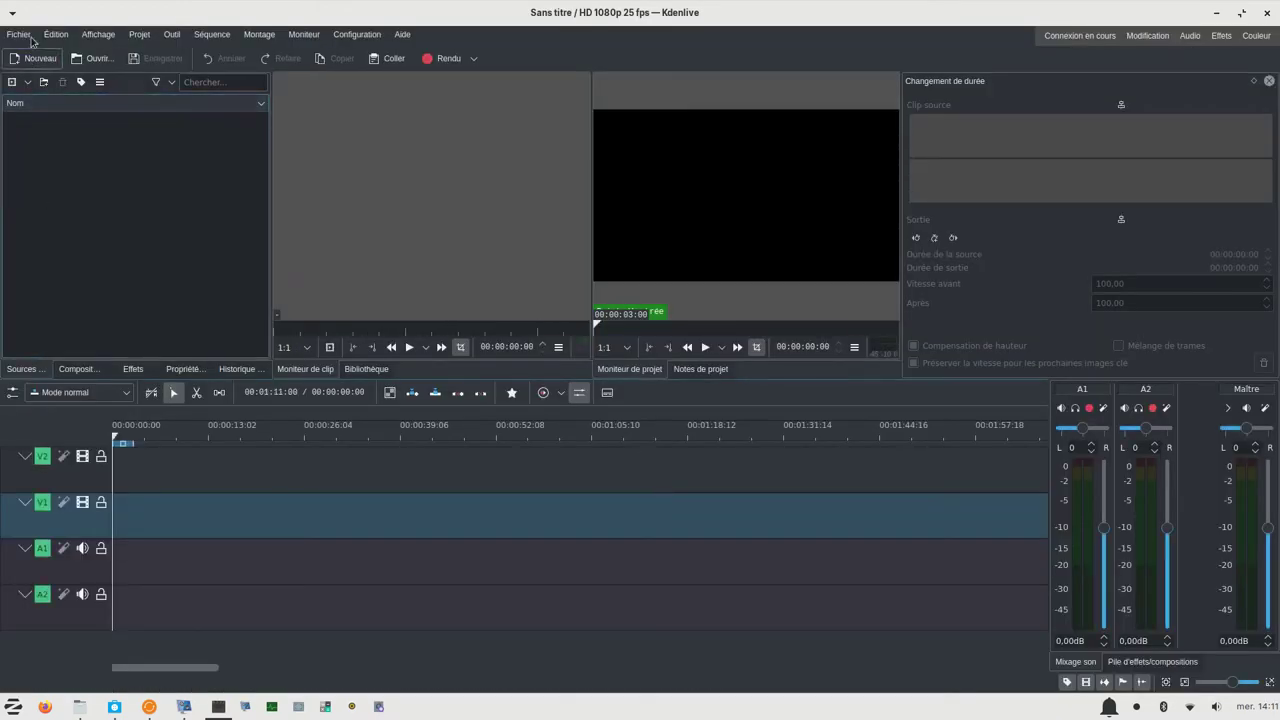
- Open the recent project LOAD_AVERAGE_OK.kdenlive
{"action": "left_click", "coordinate": [18, 34]}
{"action": "mouse_move", "coordinate": [37, 87]}
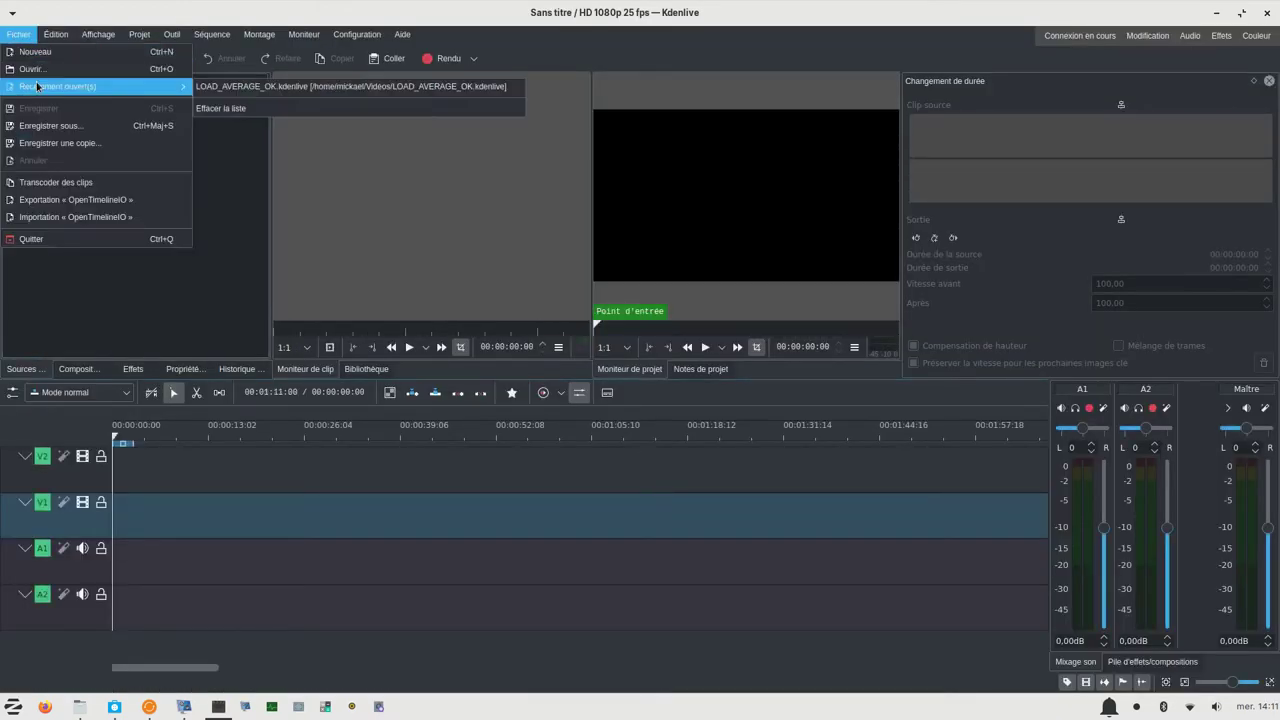
{"action": "left_click", "coordinate": [265, 87]}
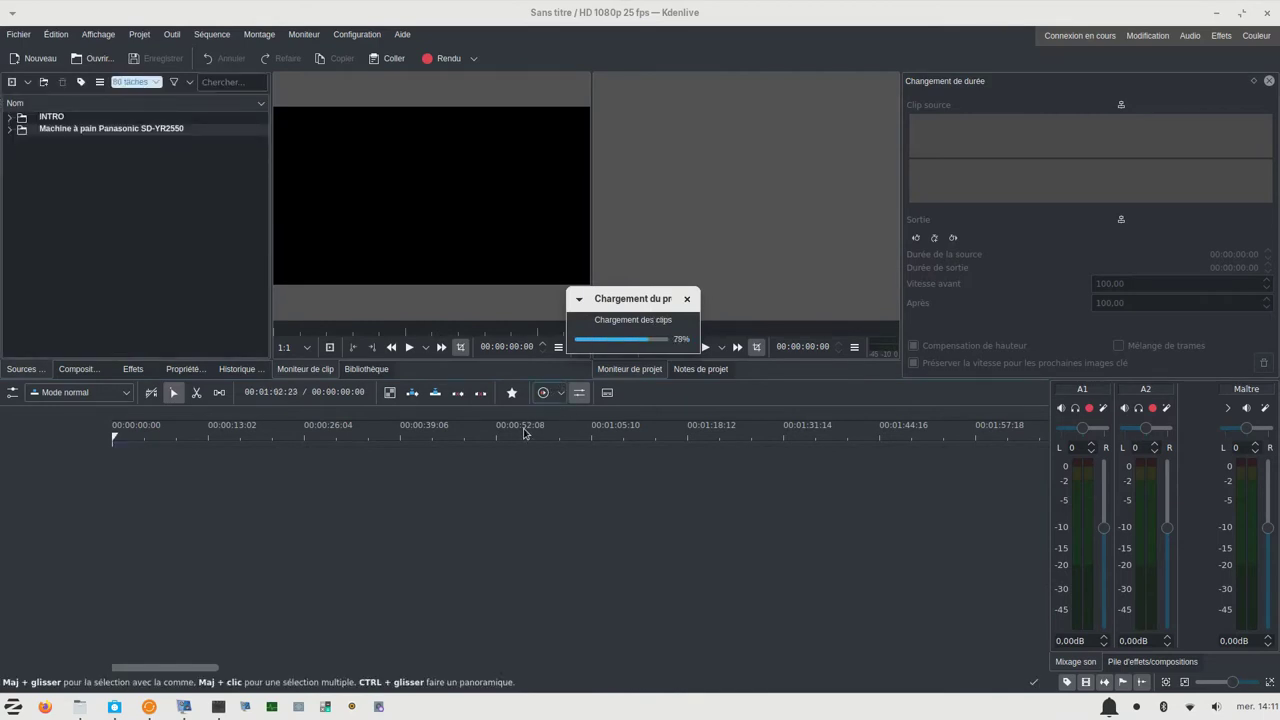
- Render to a file without overwriting the existing output, then close the render dialog and Kdenlive
{"action": "left_click", "coordinate": [447, 58]}
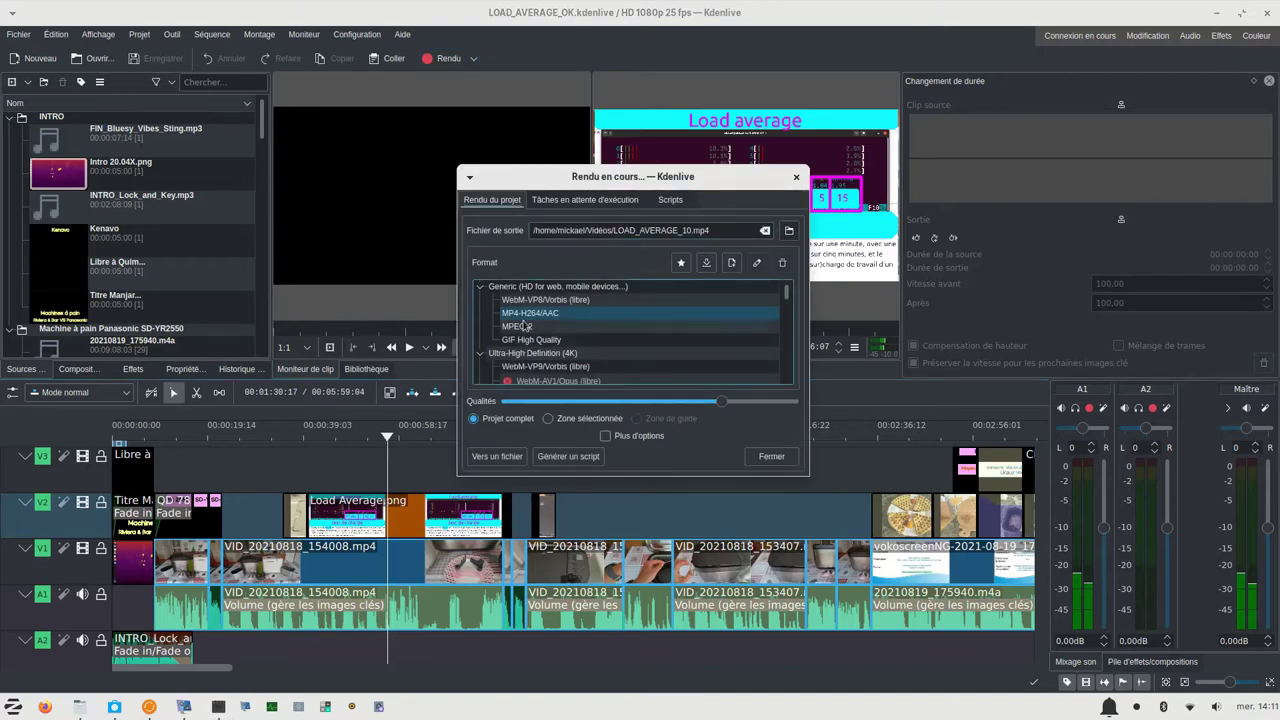
{"action": "left_click", "coordinate": [493, 458]}
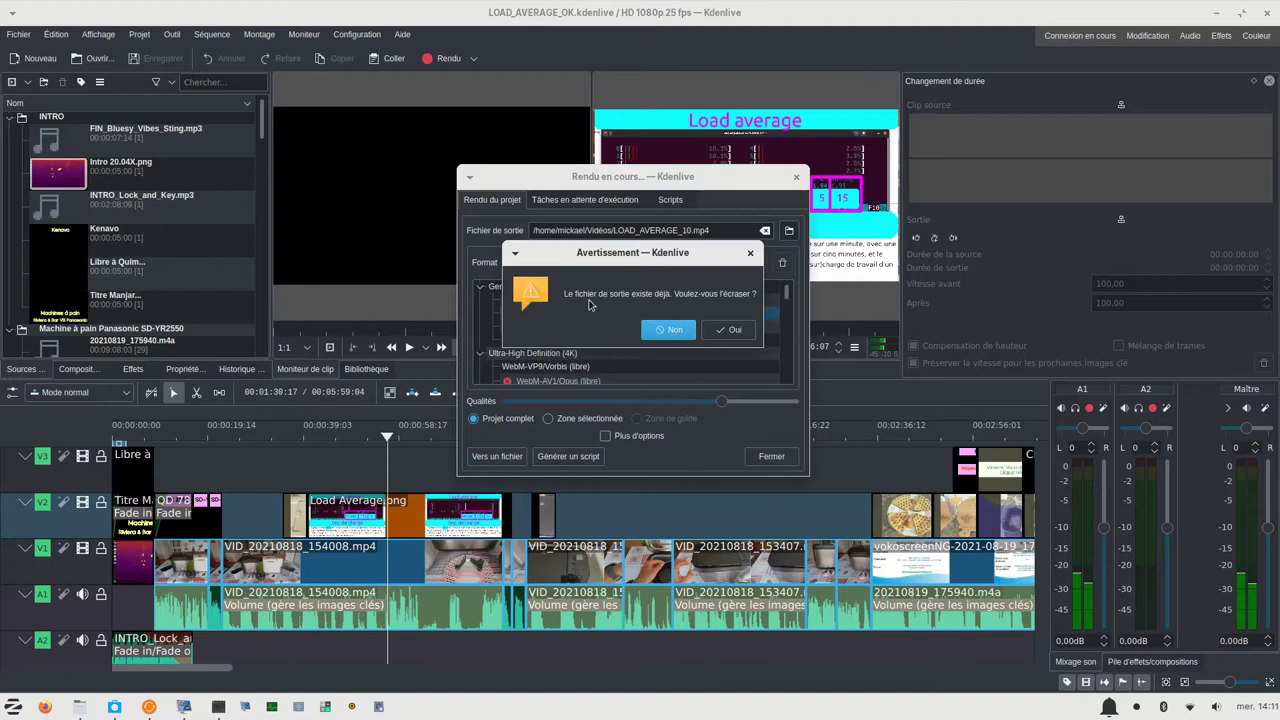
{"action": "left_click", "coordinate": [667, 334]}
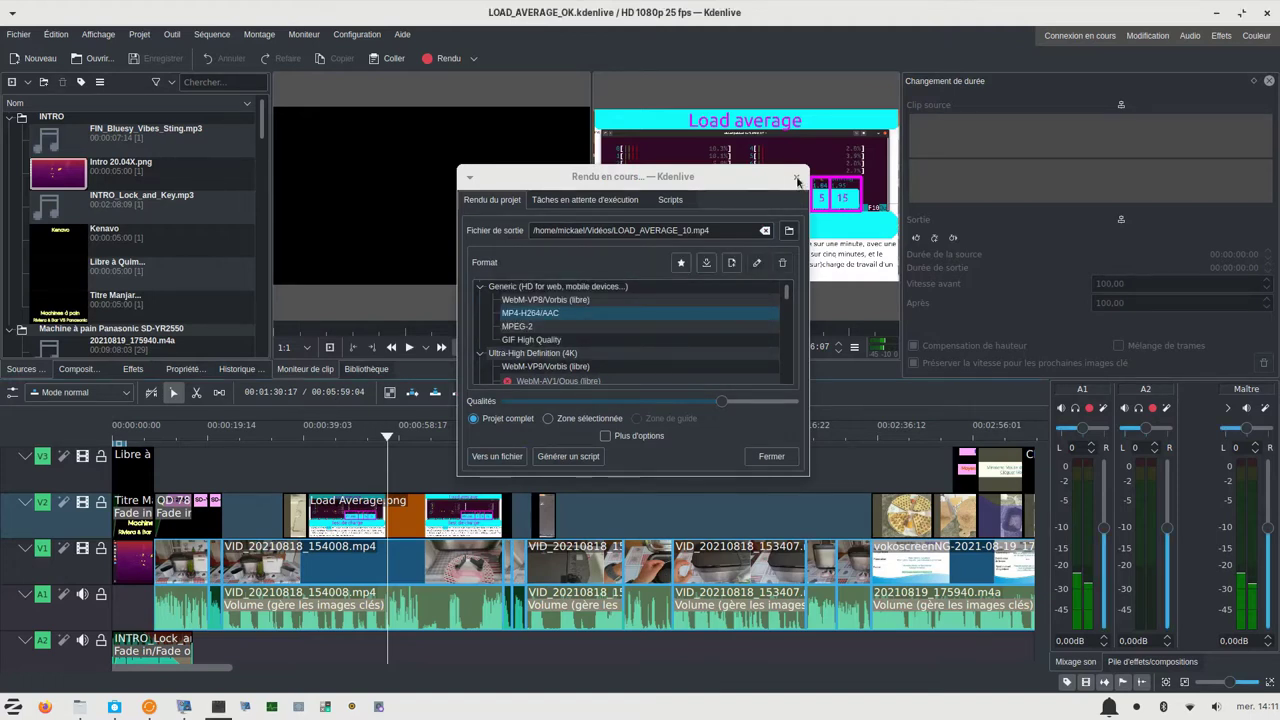
{"action": "left_click", "coordinate": [797, 178]}
{"action": "left_click", "coordinate": [1268, 13]}
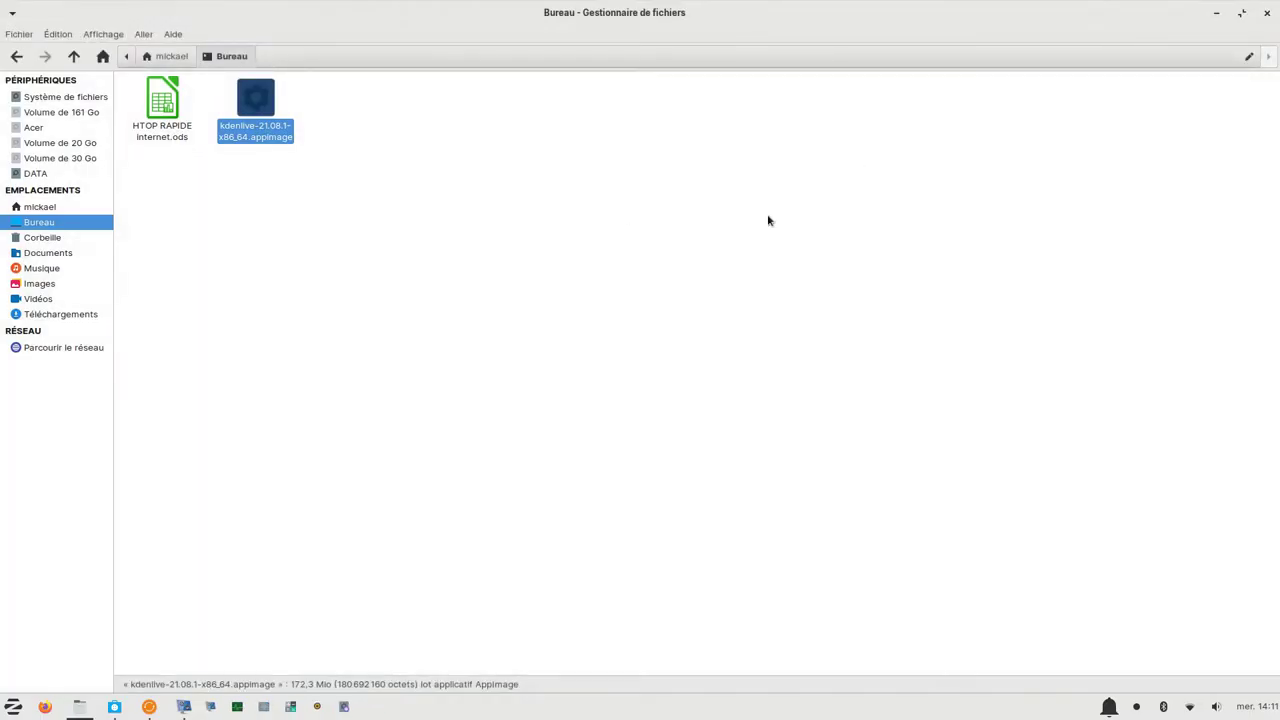
- Play LOAD_AVERAGE_10.mp4 from the Vidéos folder in Parole, then close it
{"action": "left_click", "coordinate": [41, 299]}
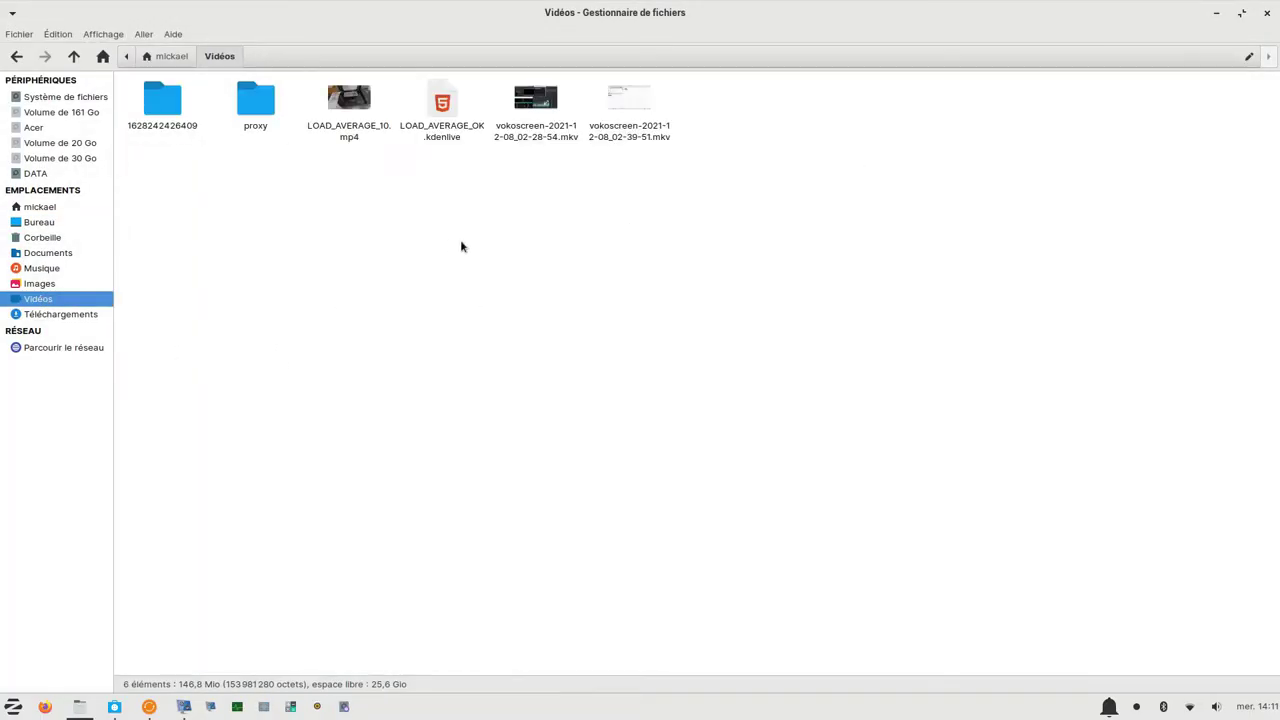
{"action": "left_click", "coordinate": [349, 113]}
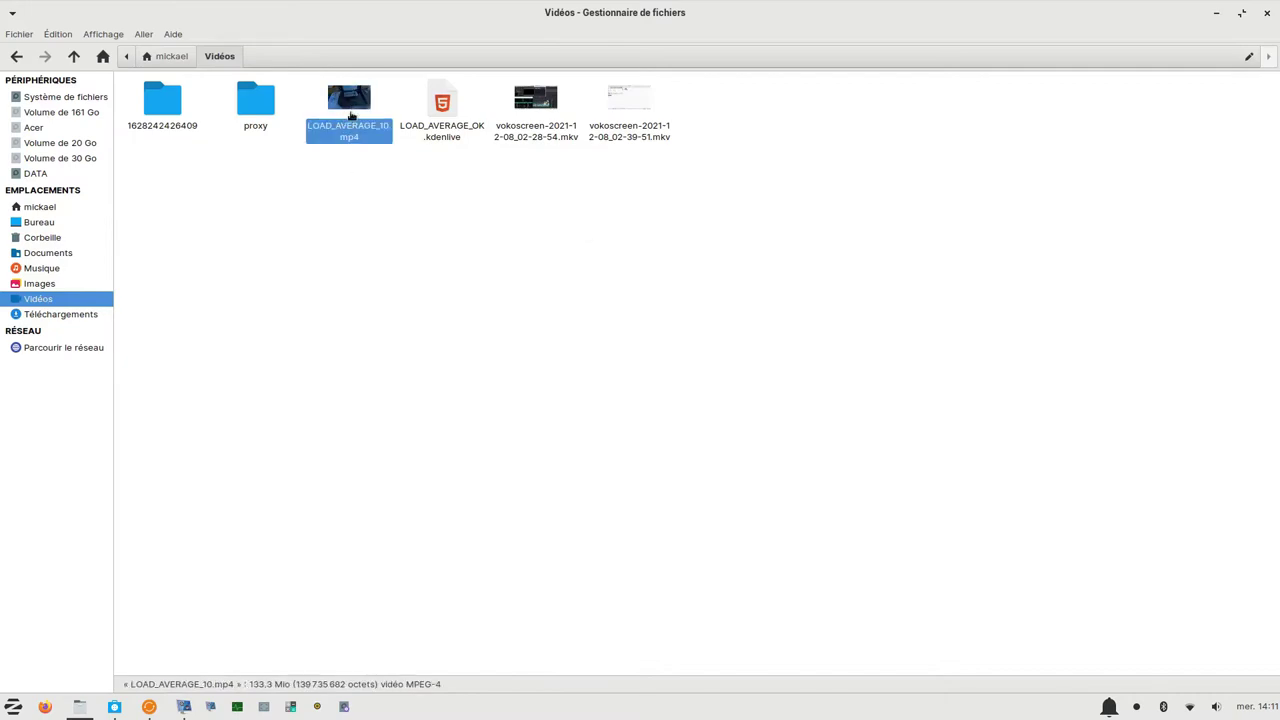
{"action": "double_click", "coordinate": [349, 113]}
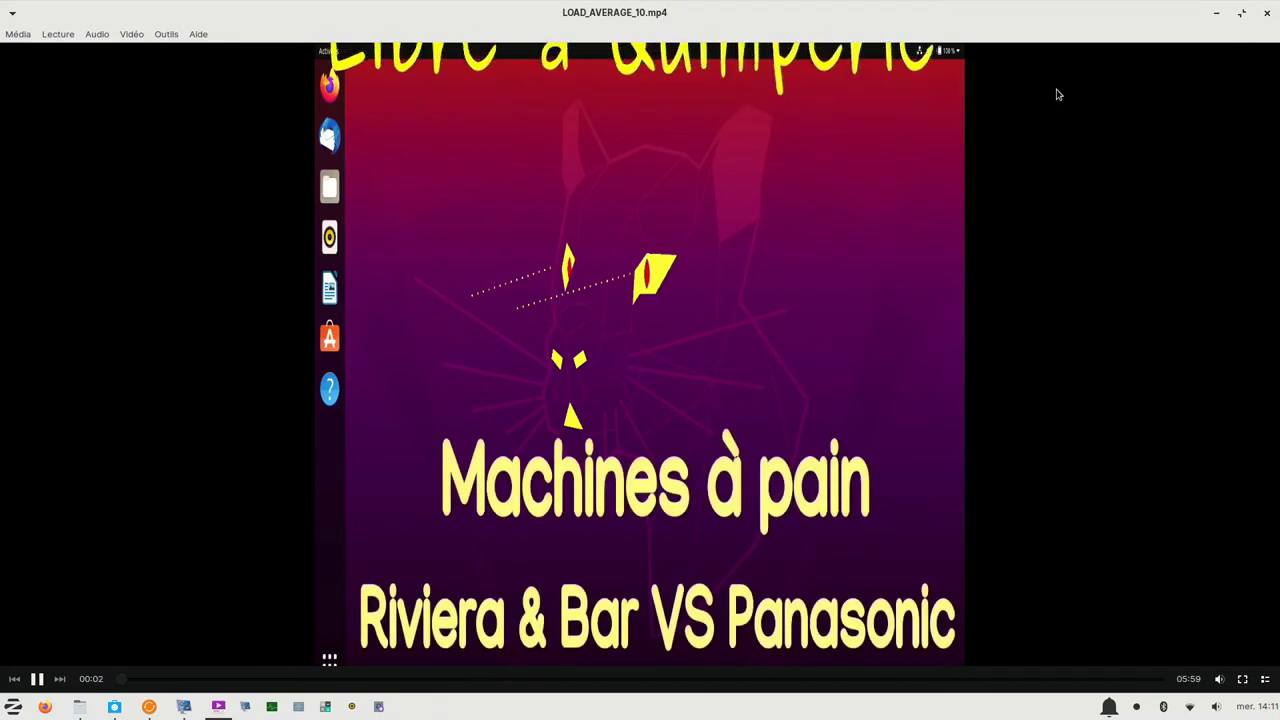
{"action": "left_click", "coordinate": [1267, 14]}
- Play both vokoscreen .mkv recordings, then switch the file manager to Images
{"action": "key", "text": "Right"}
{"action": "key", "text": "Right"}
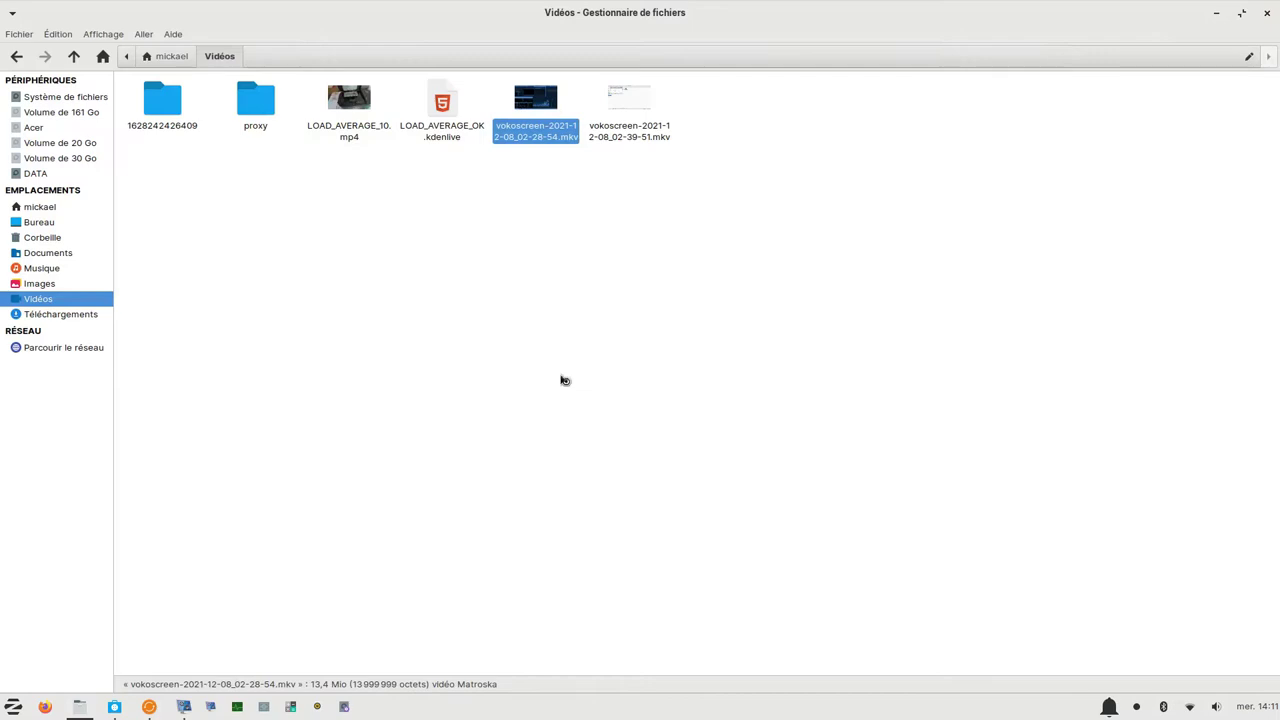
{"action": "key", "text": "Return"}
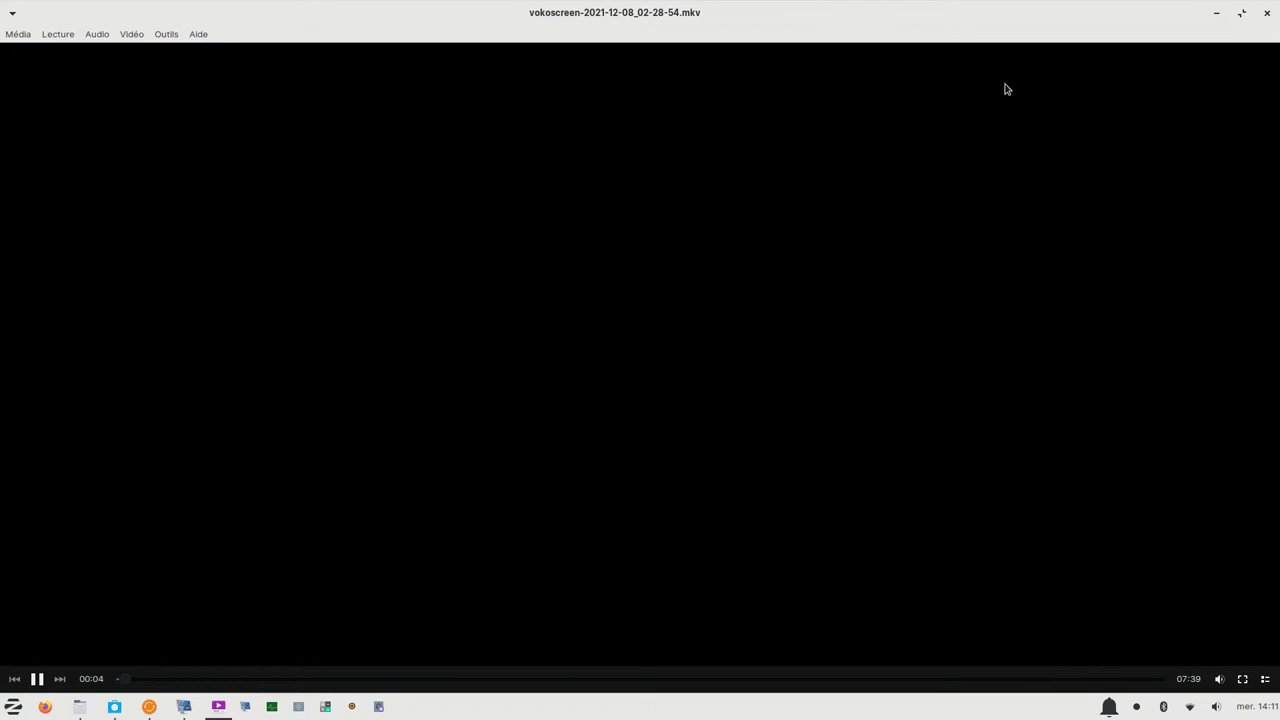
{"action": "left_click", "coordinate": [1272, 14]}
{"action": "double_click", "coordinate": [636, 125]}
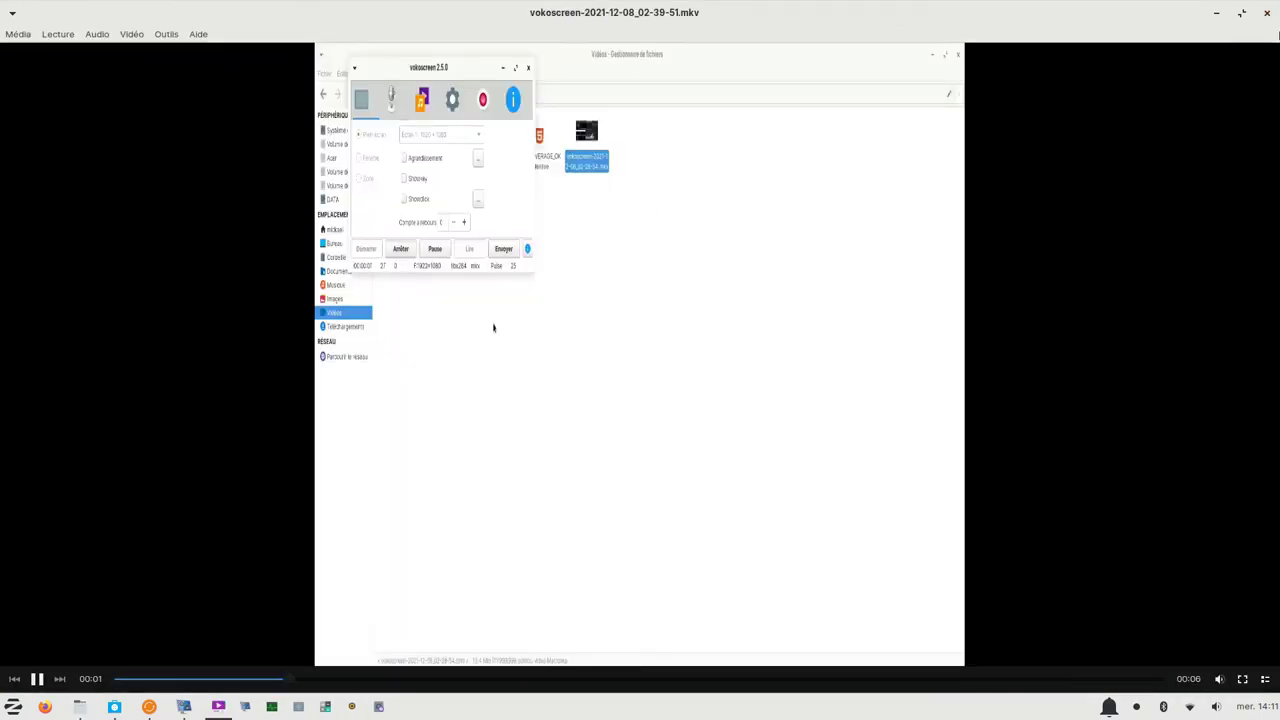
{"action": "left_click", "coordinate": [1267, 13]}
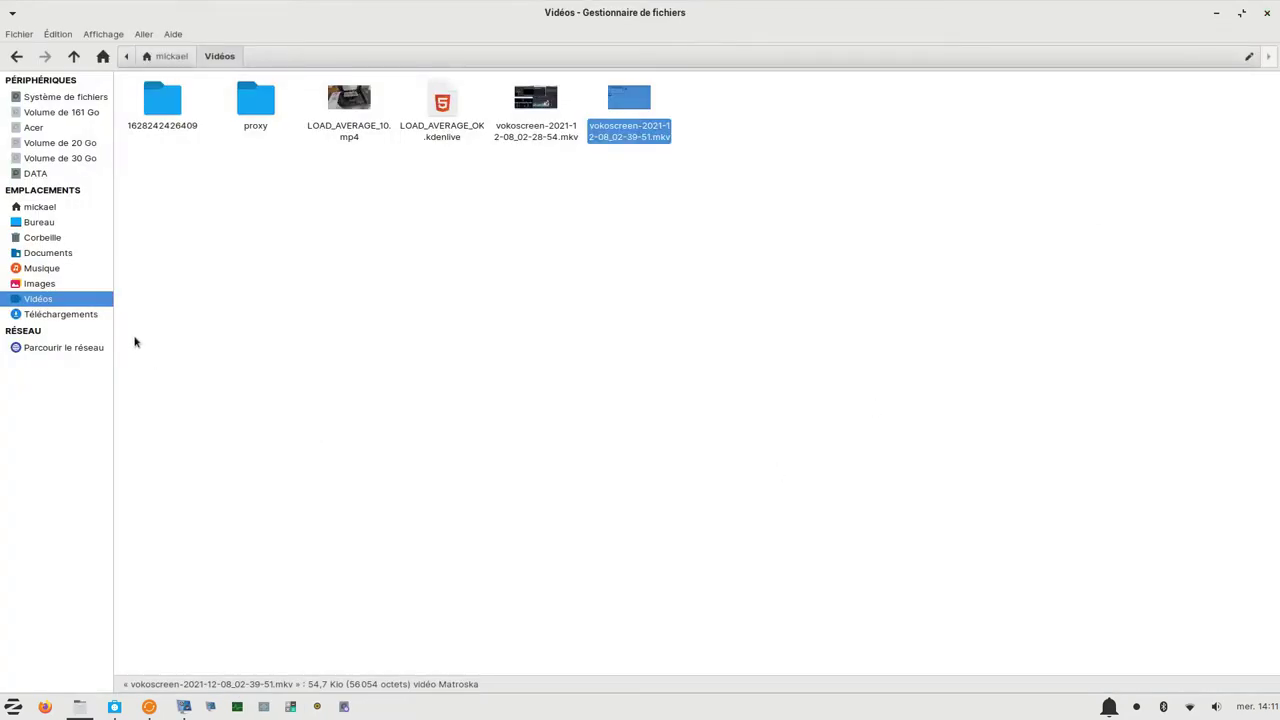
{"action": "left_click", "coordinate": [50, 284]}
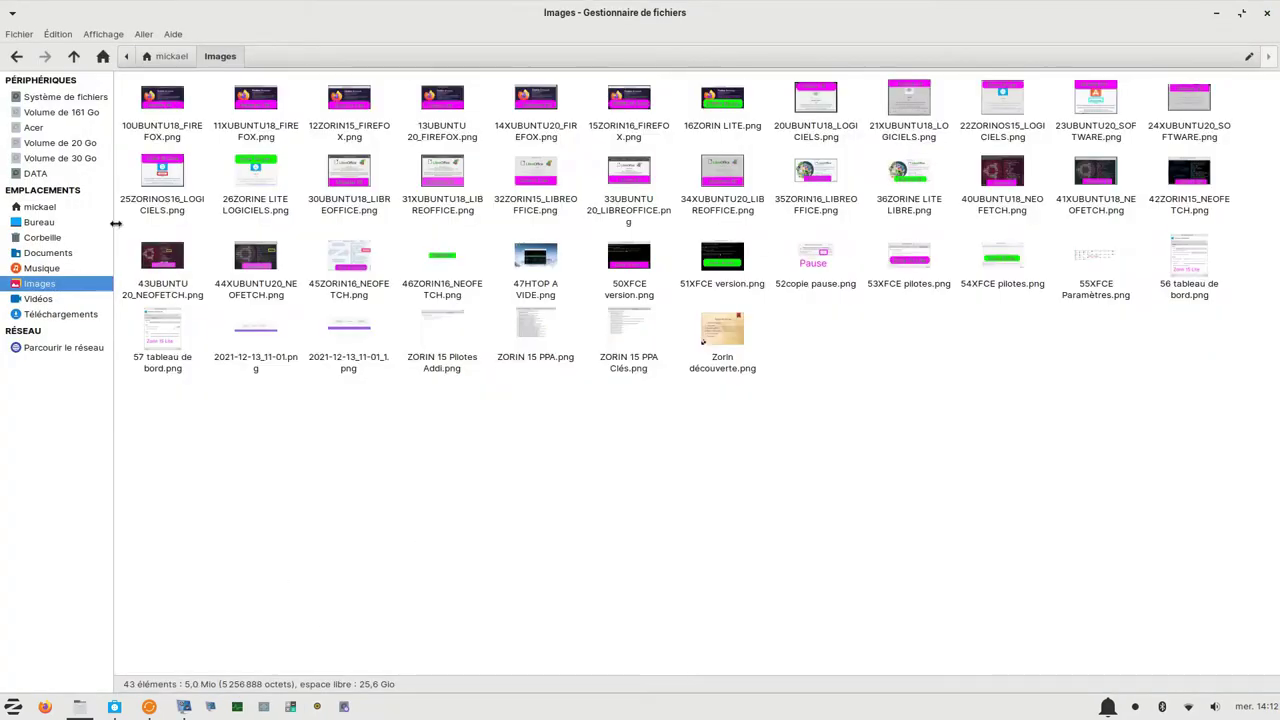
{"action": "left_click", "coordinate": [161, 109]}
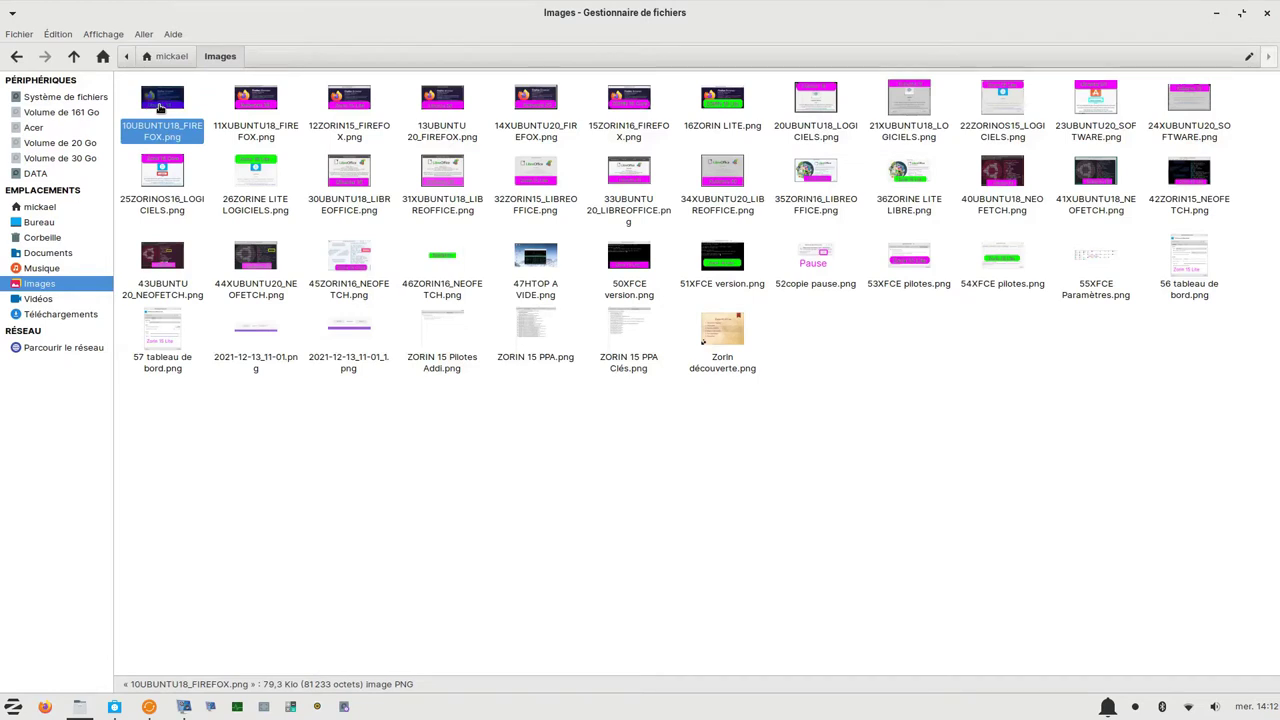
{"action": "double_click", "coordinate": [161, 109]}
{"action": "left_click", "coordinate": [659, 57]}
{"action": "left_click", "coordinate": [659, 57]}
{"action": "double_click", "coordinate": [659, 57]}
{"action": "double_click", "coordinate": [659, 57]}
{"action": "double_click", "coordinate": [659, 57]}
{"action": "left_click", "coordinate": [659, 57]}
{"action": "left_click", "coordinate": [659, 57]}
{"action": "double_click", "coordinate": [660, 60]}
{"action": "double_click", "coordinate": [660, 60]}
{"action": "double_click", "coordinate": [660, 60]}
{"action": "double_click", "coordinate": [660, 60]}
{"action": "double_click", "coordinate": [660, 60]}
{"action": "double_click", "coordinate": [660, 60]}
{"action": "double_click", "coordinate": [660, 60]}
{"action": "double_click", "coordinate": [660, 60]}
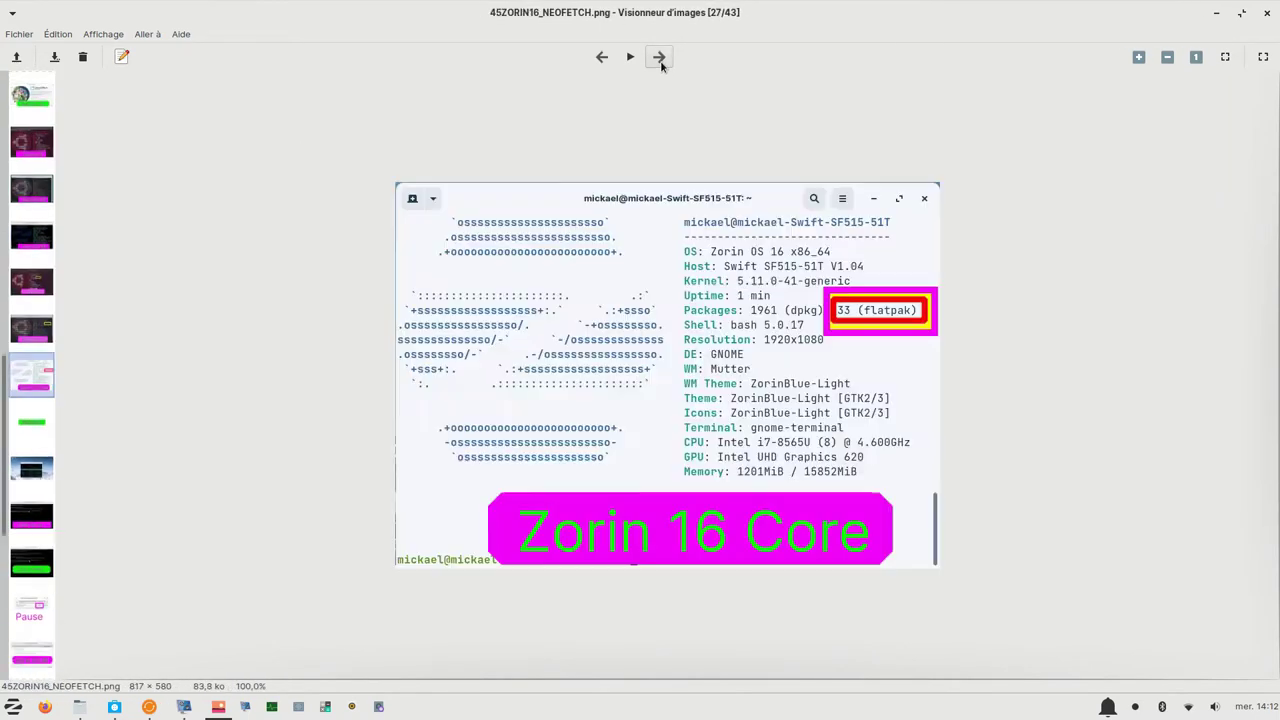
{"action": "double_click", "coordinate": [660, 60]}
{"action": "left_click", "coordinate": [660, 60]}
{"action": "double_click", "coordinate": [660, 60]}
{"action": "left_click", "coordinate": [660, 60]}
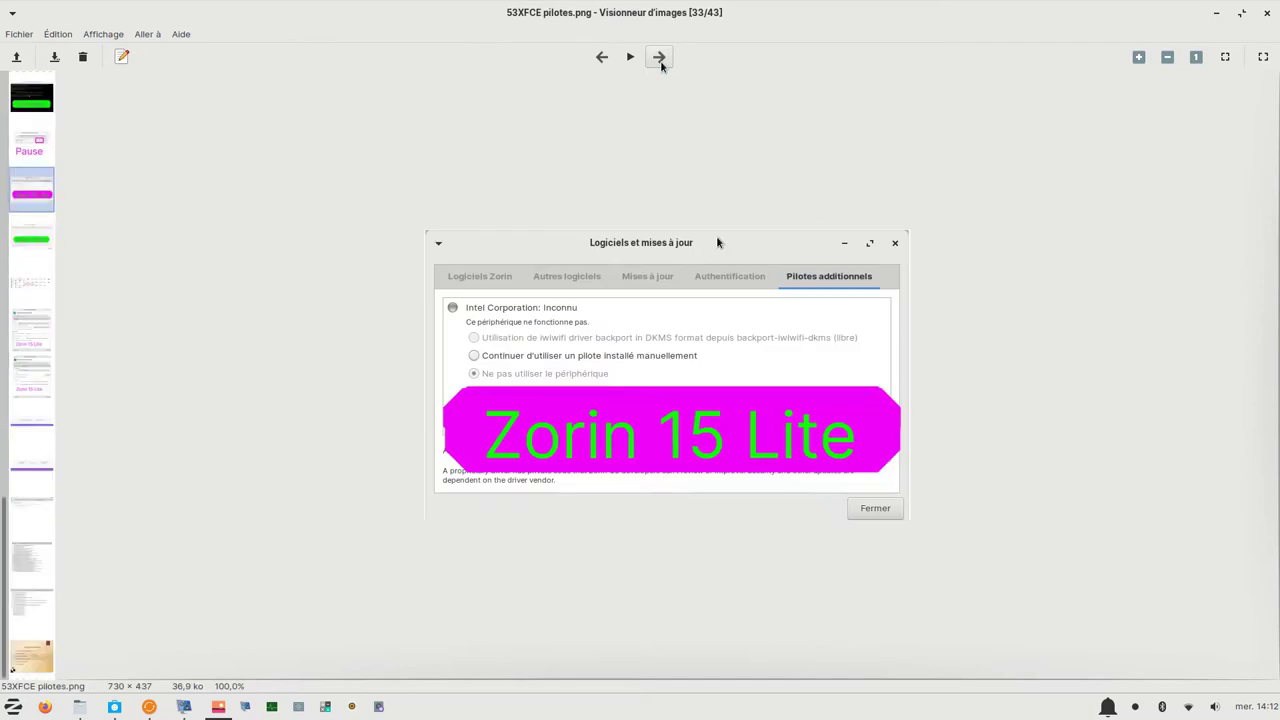
{"action": "left_click", "coordinate": [660, 58]}
{"action": "double_click", "coordinate": [660, 58]}
{"action": "double_click", "coordinate": [660, 58]}
{"action": "double_click", "coordinate": [660, 58]}
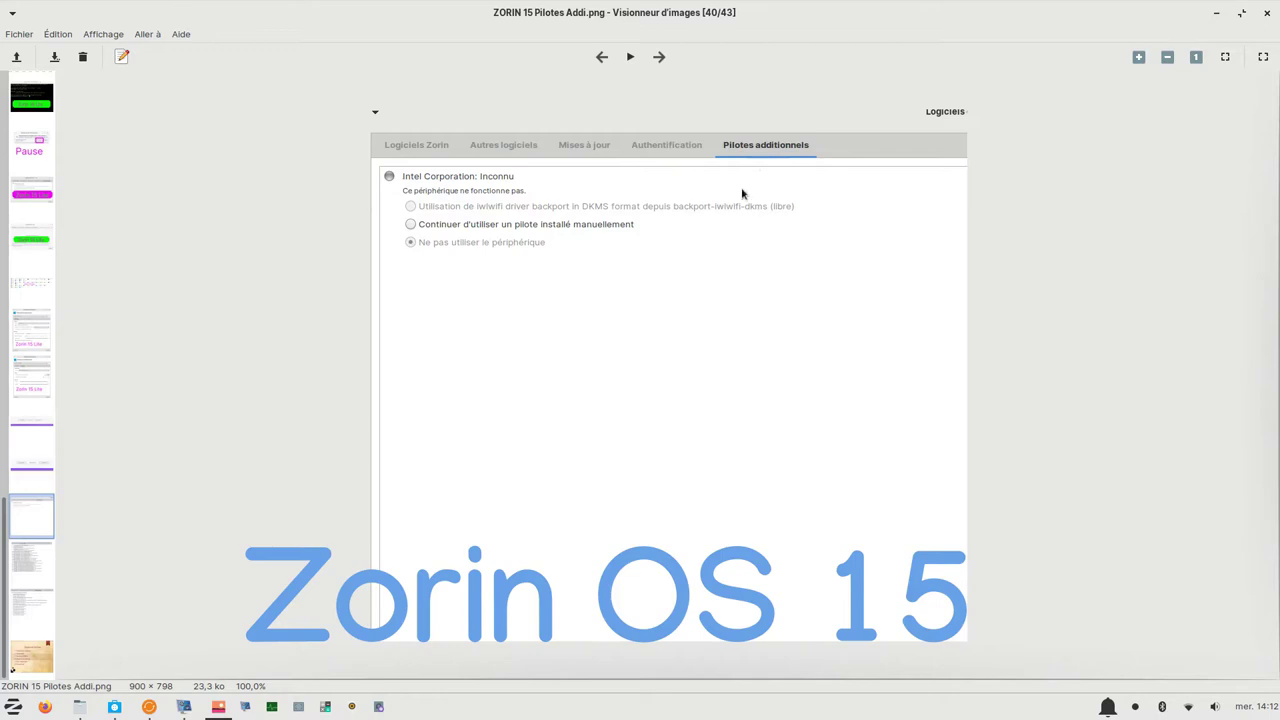
{"action": "left_click", "coordinate": [658, 58]}
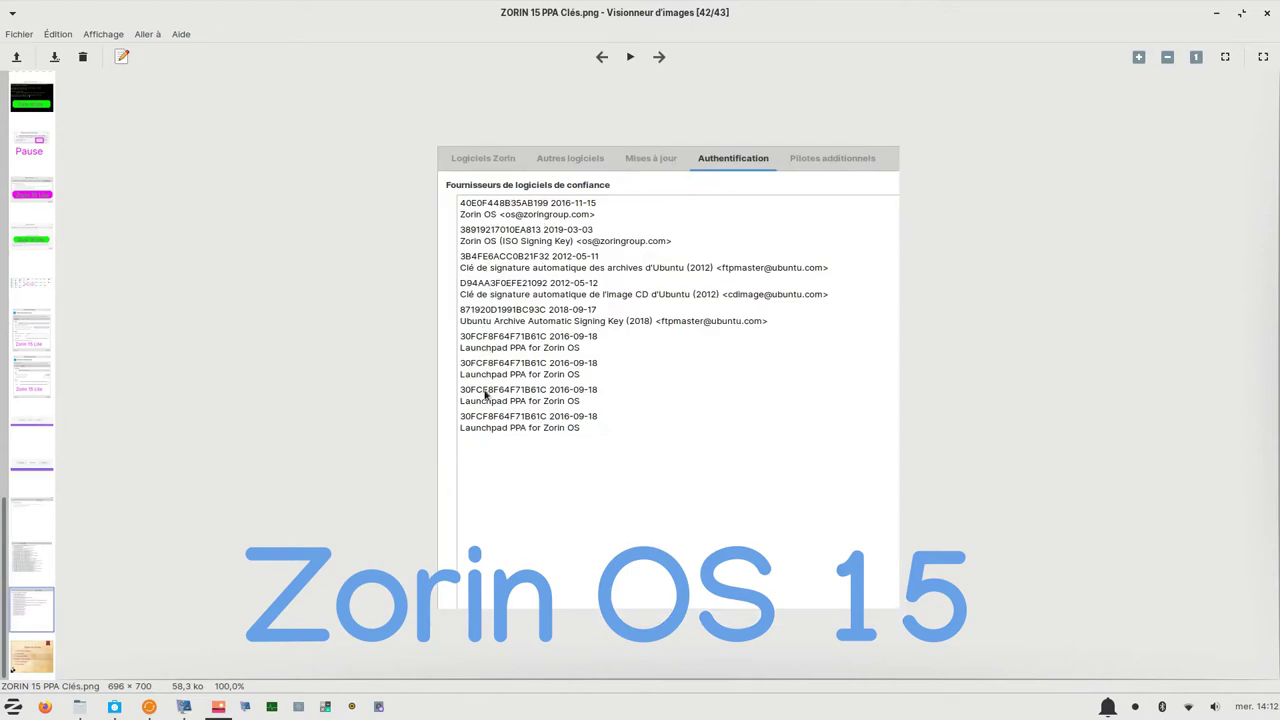
{"action": "left_click", "coordinate": [601, 57]}
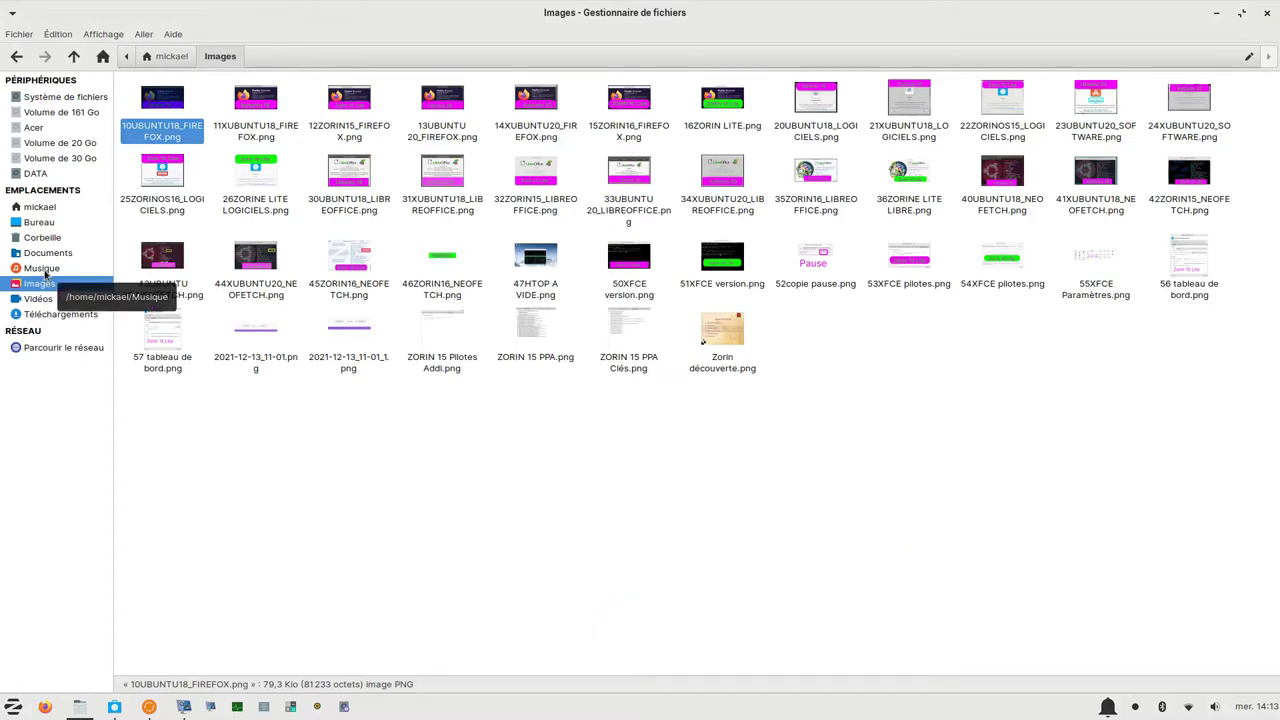
- Close the file manager from the Musique folder and launch Rhythmbox
{"action": "left_click", "coordinate": [45, 270]}
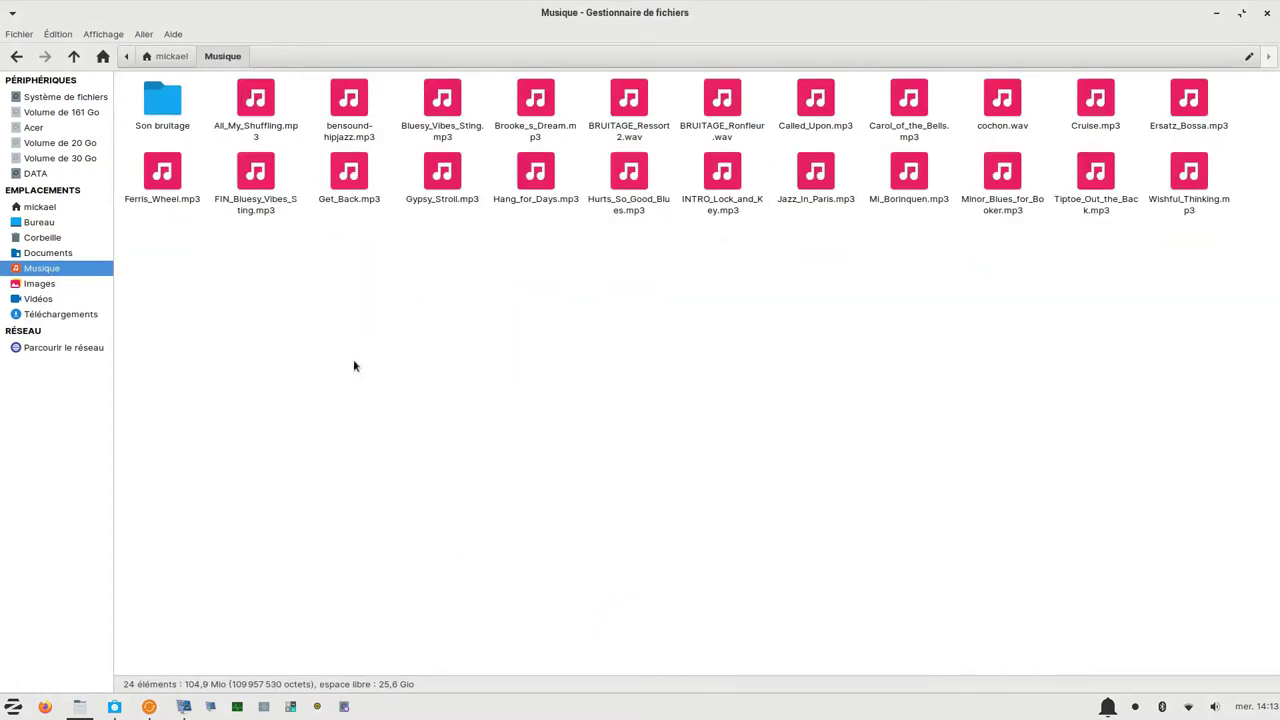
{"action": "left_click", "coordinate": [1266, 12]}
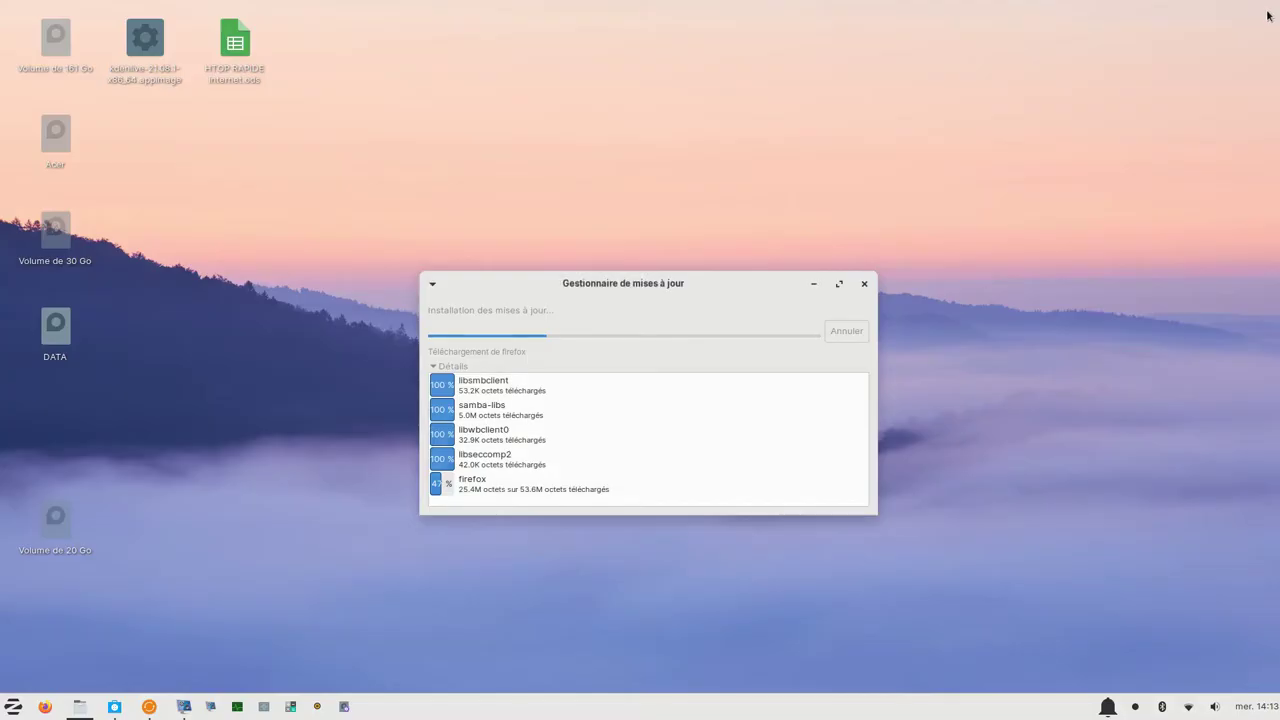
{"action": "left_click", "coordinate": [316, 708]}
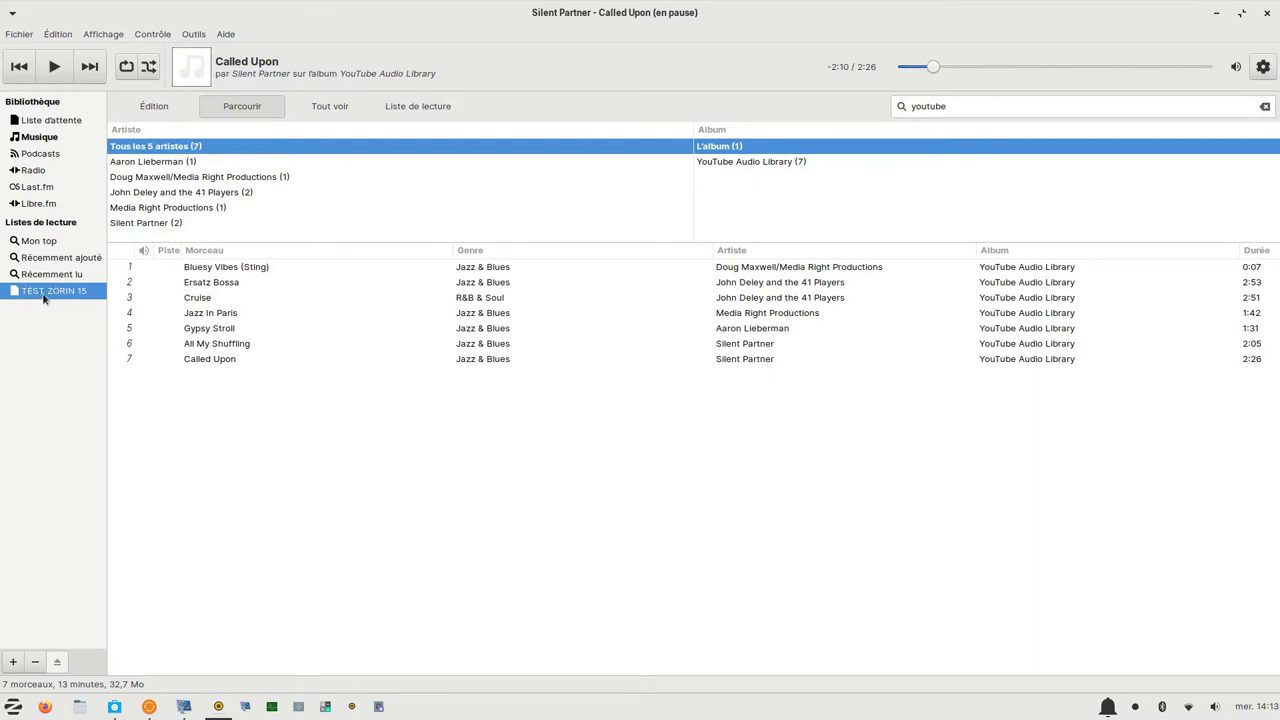
- Play Ersatz Bossa, Cruise and Jazz In Paris from TEST ZORIN 15, seeking ahead
{"action": "double_click", "coordinate": [225, 284]}
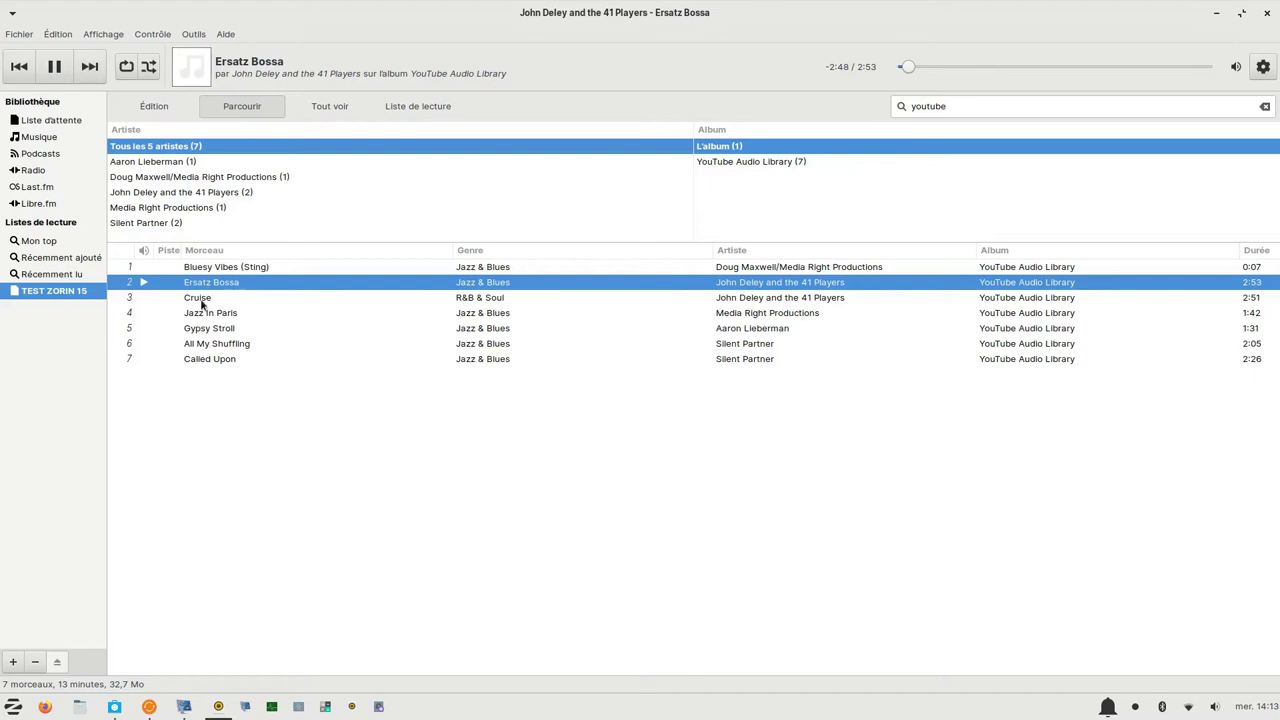
{"action": "double_click", "coordinate": [201, 298]}
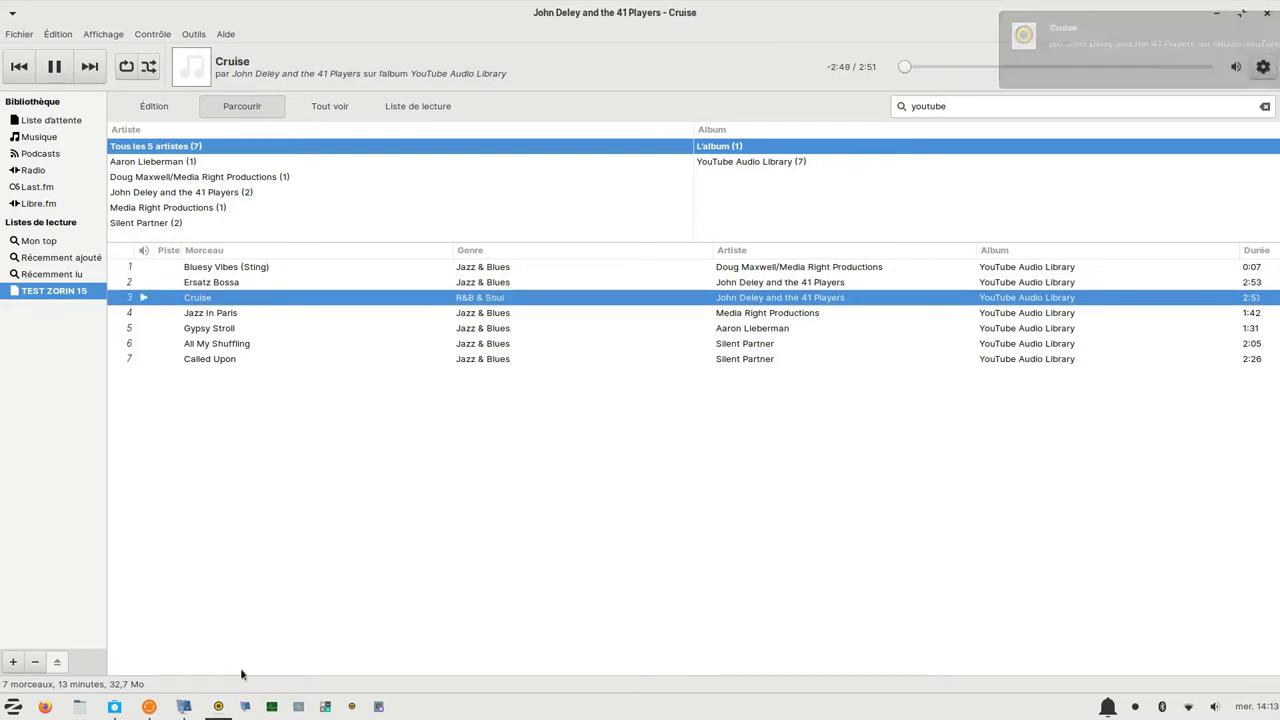
{"action": "left_click", "coordinate": [1001, 66]}
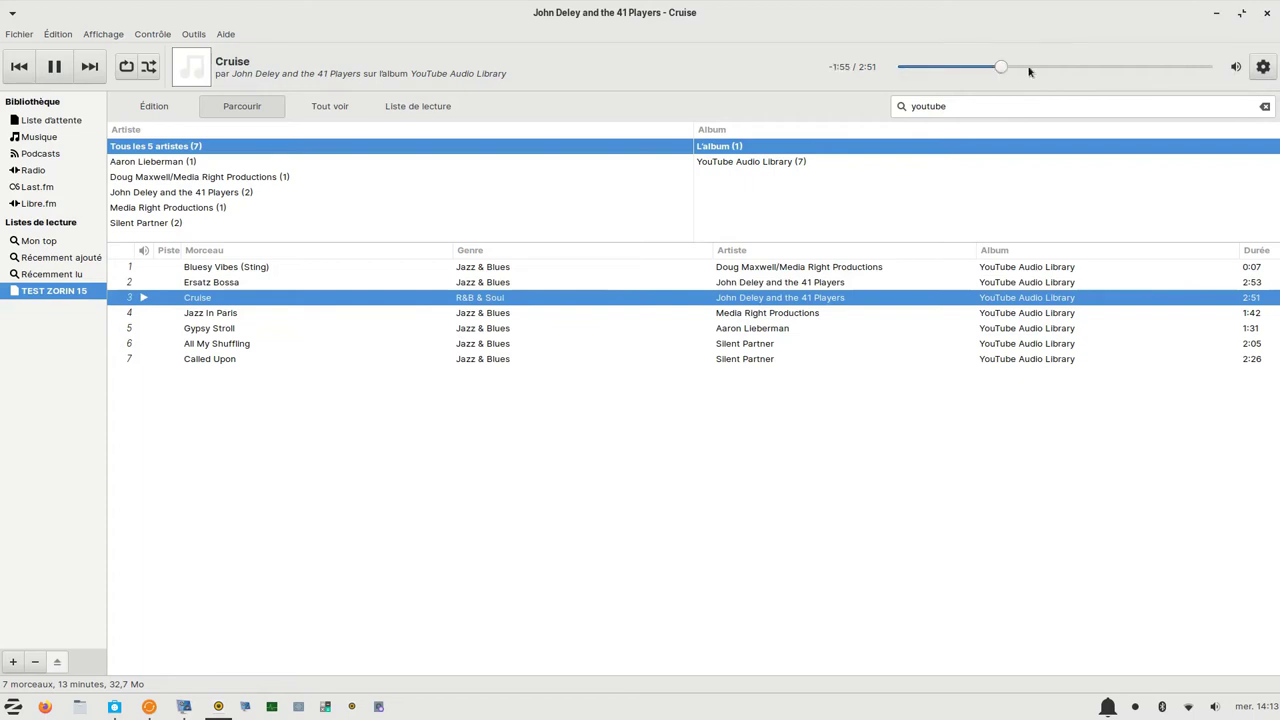
{"action": "left_click", "coordinate": [1085, 67]}
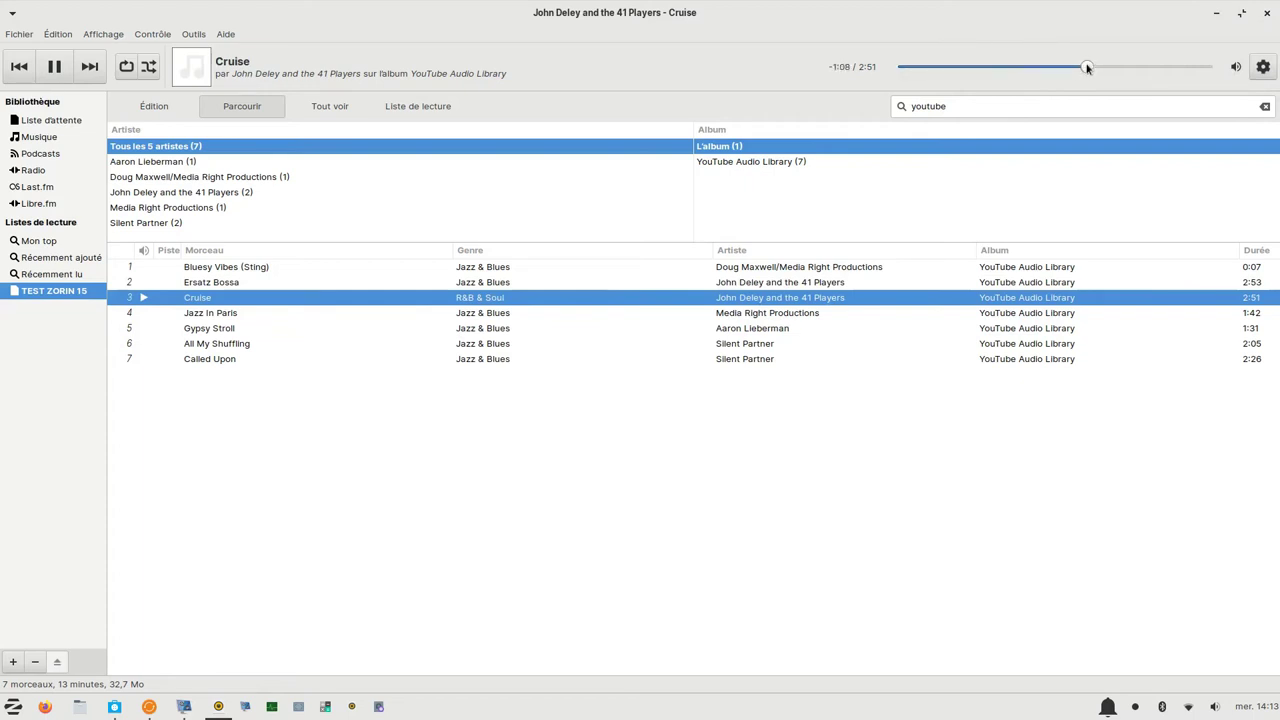
{"action": "double_click", "coordinate": [487, 319]}
{"action": "left_click", "coordinate": [926, 68]}
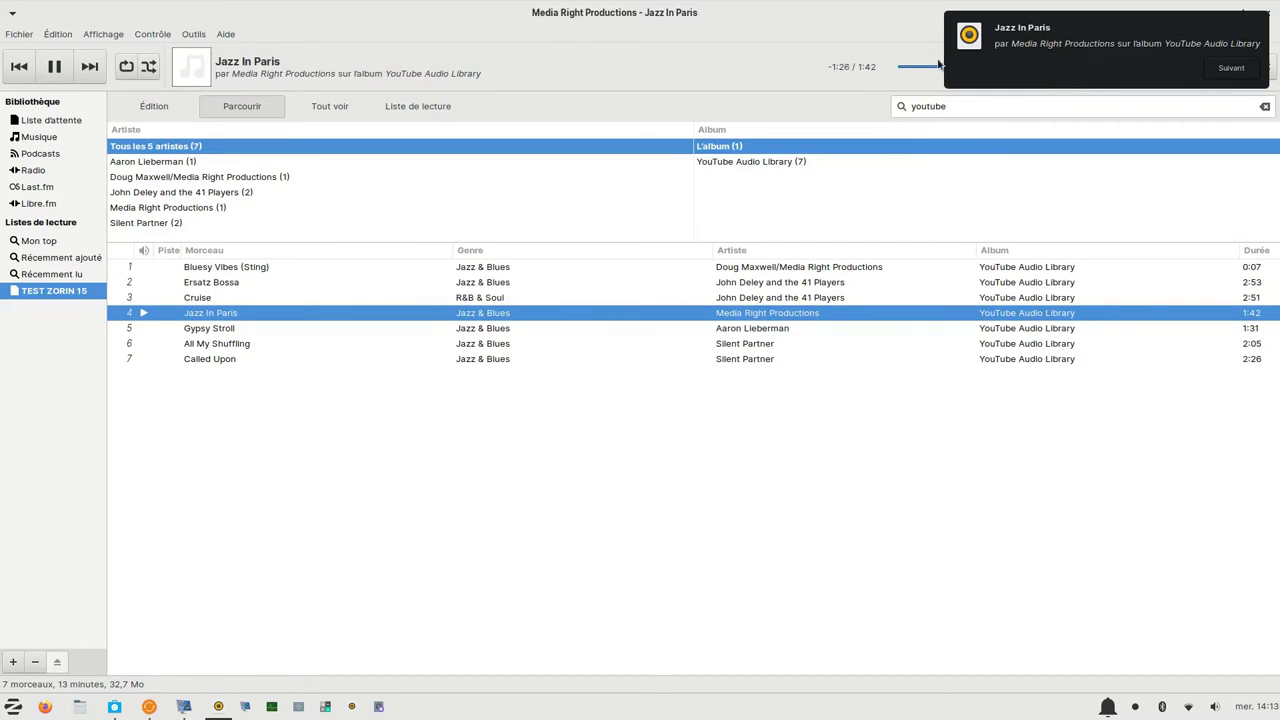
- Skip past Gypsy Stroll to All My Shuffling and seek partway into it
{"action": "left_click", "coordinate": [1245, 68]}
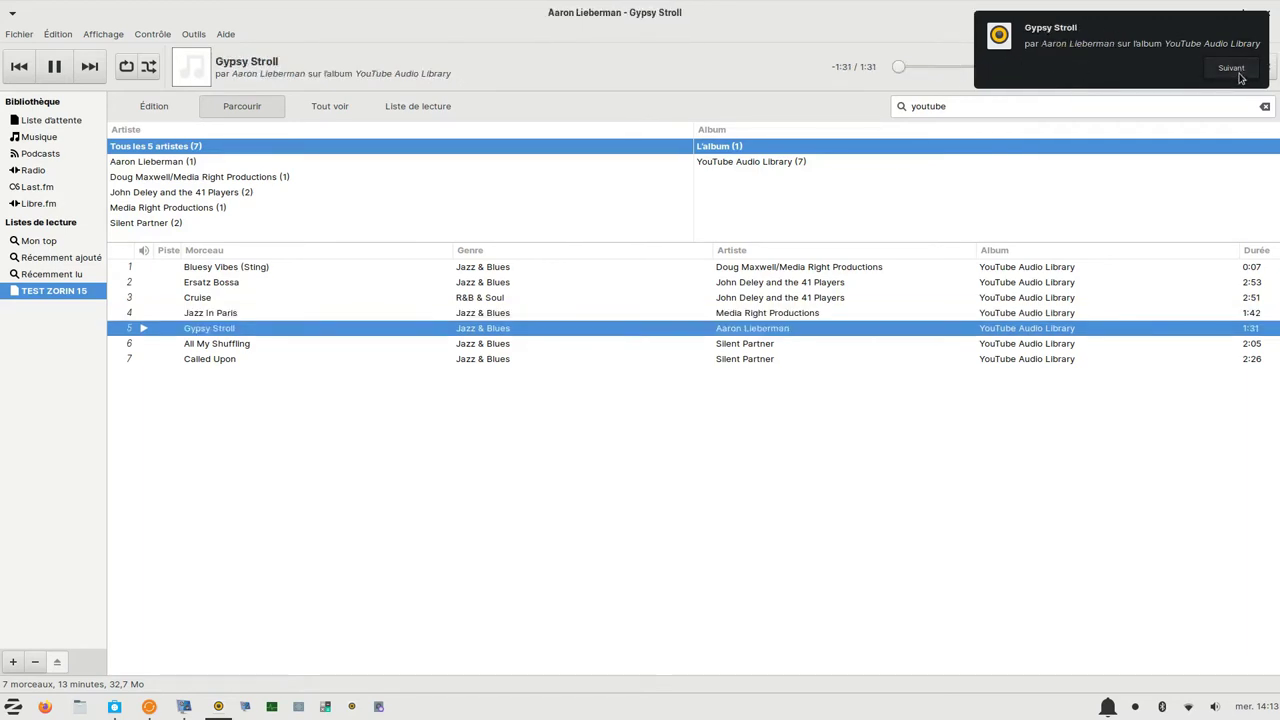
{"action": "left_click", "coordinate": [1245, 68]}
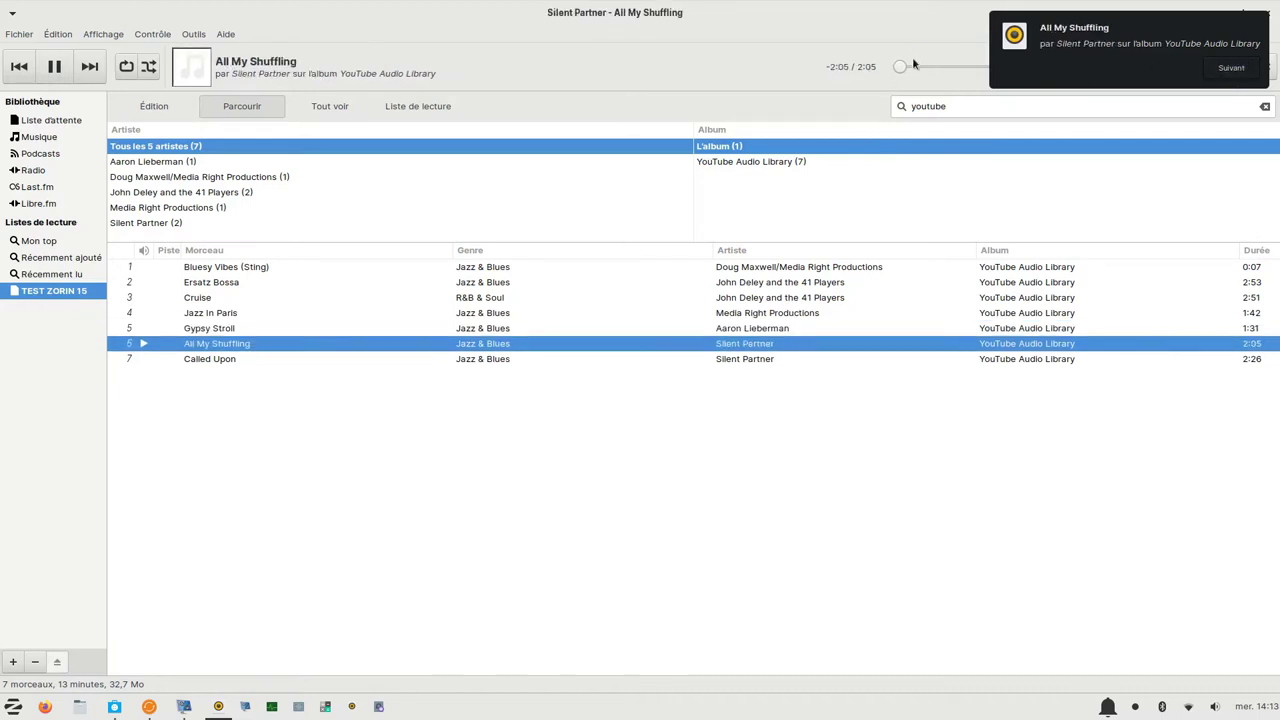
{"action": "left_click_drag", "start_coordinate": [948, 68], "coordinate": [949, 67]}
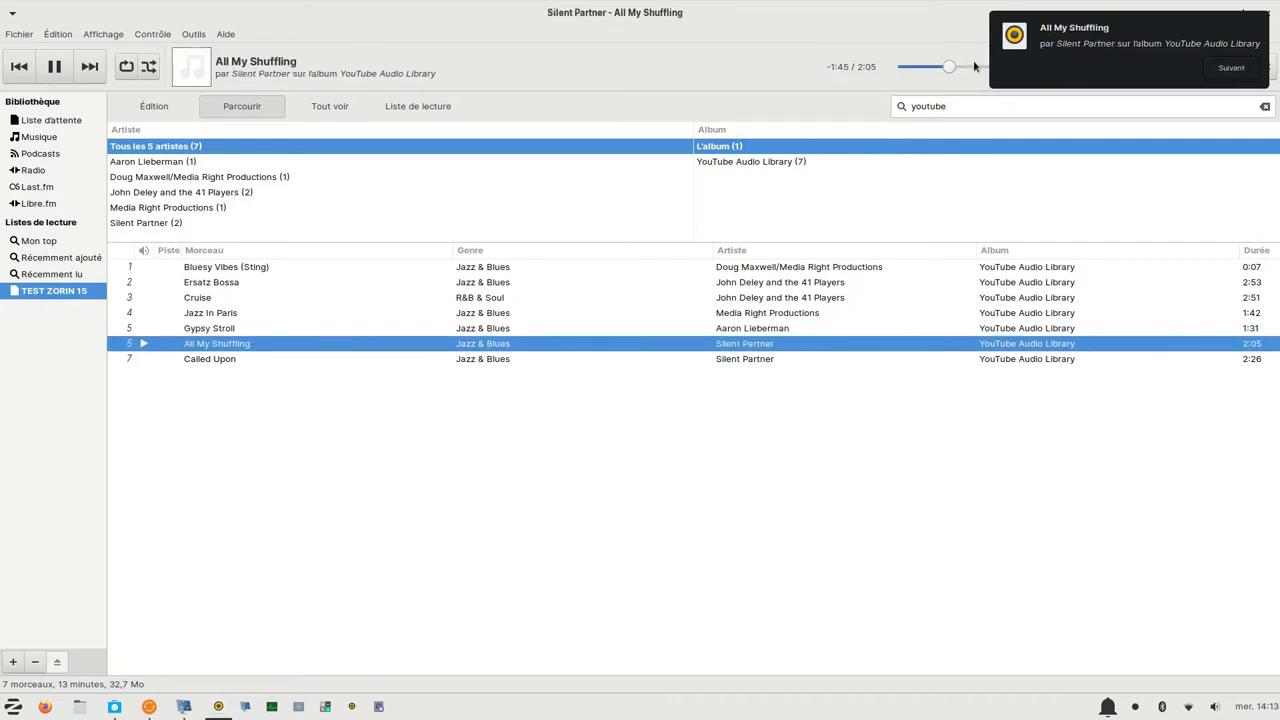
{"action": "left_click", "coordinate": [975, 66]}
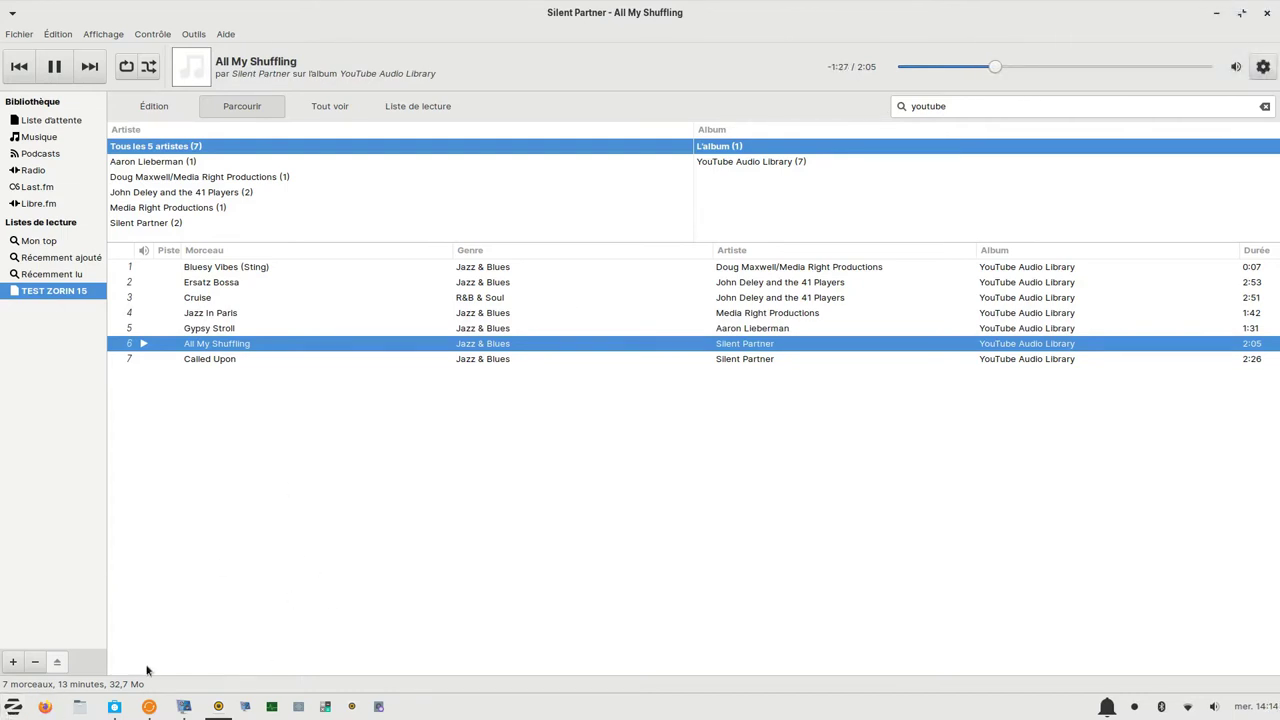
- Launch Shotwell by searching "shot" in the Zorin menu
{"action": "left_click", "coordinate": [13, 709]}
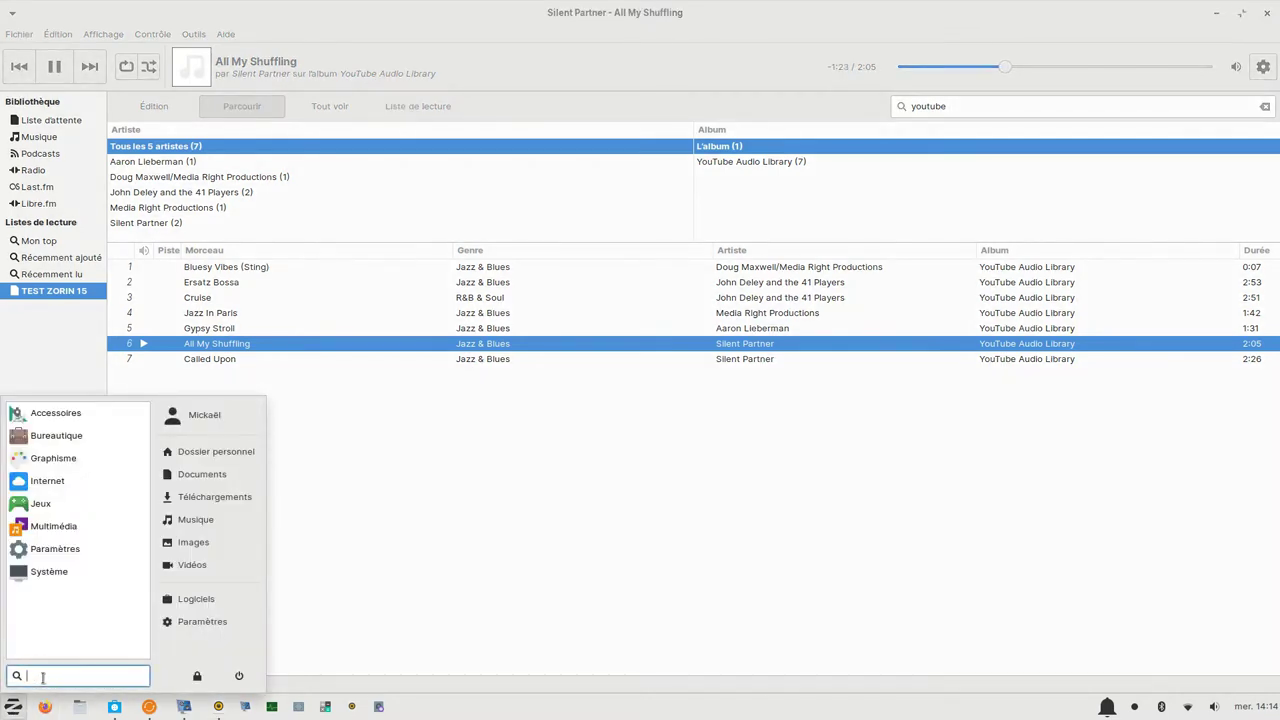
{"action": "type", "text": "shot"}
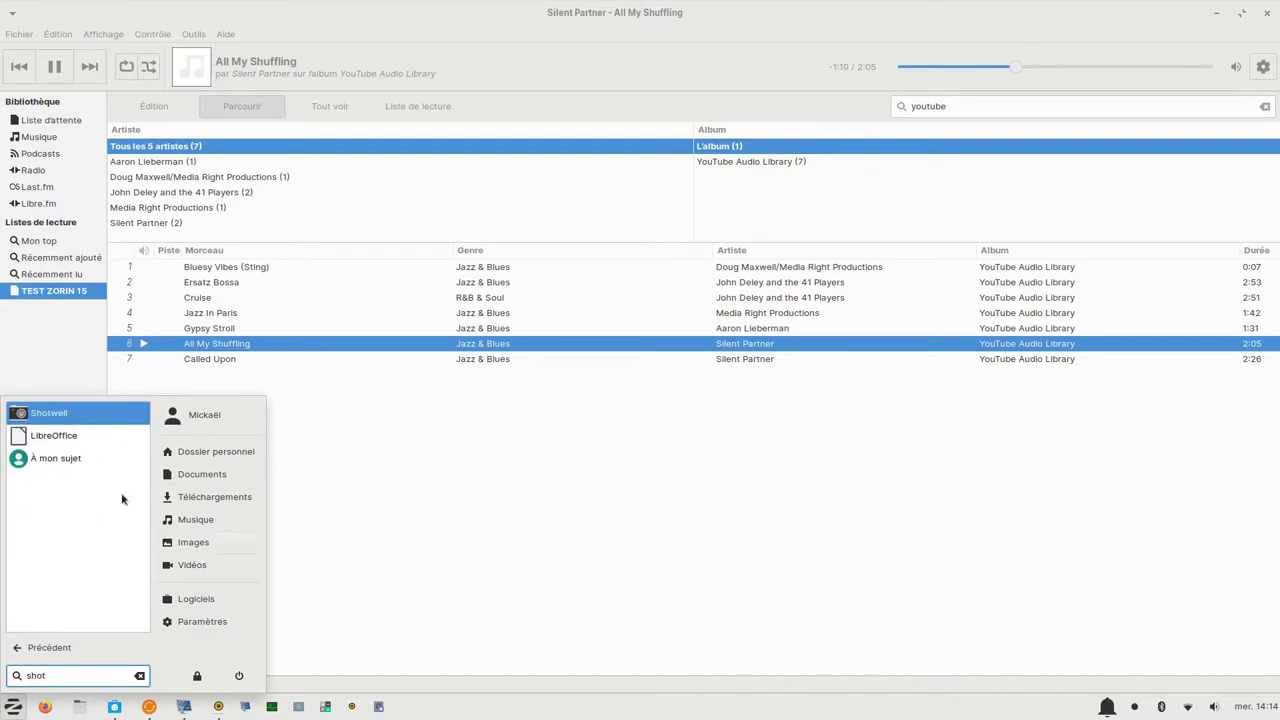
{"action": "left_click", "coordinate": [58, 413]}
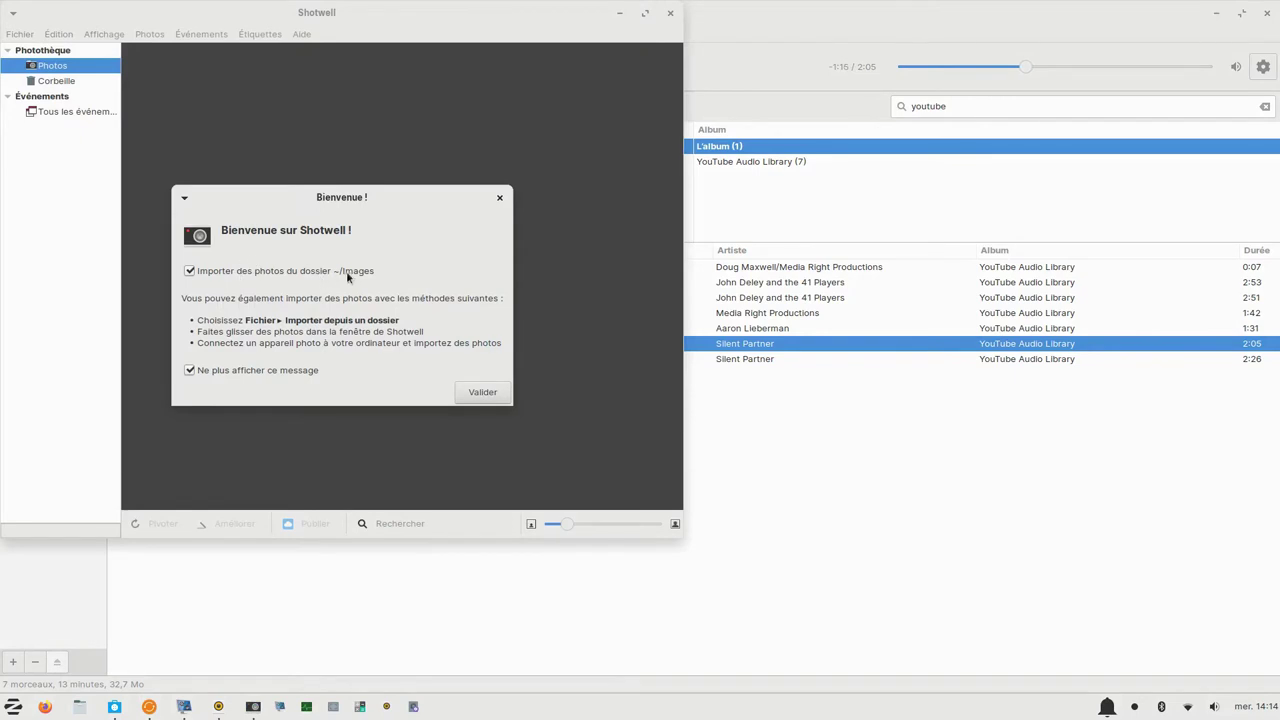
- Import the 43 photos from ~/Images and maximise the Shotwell window
{"action": "left_click", "coordinate": [484, 394]}
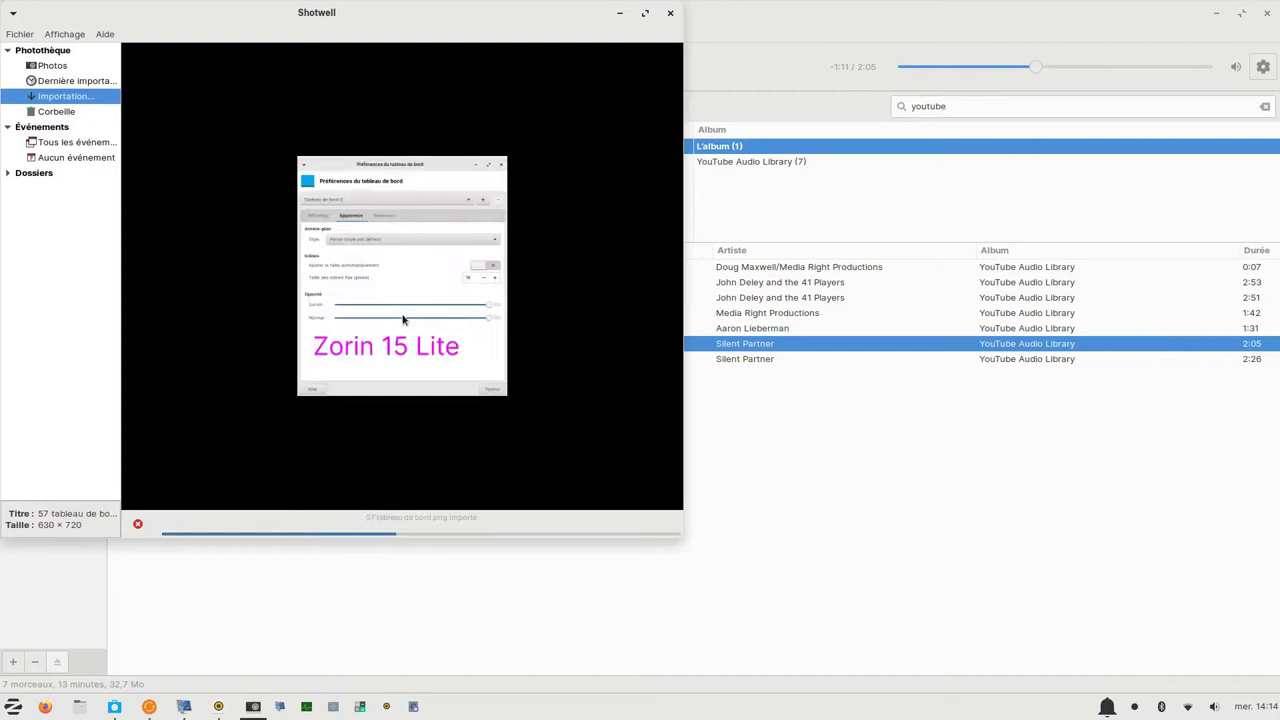
{"action": "left_click", "coordinate": [645, 13]}
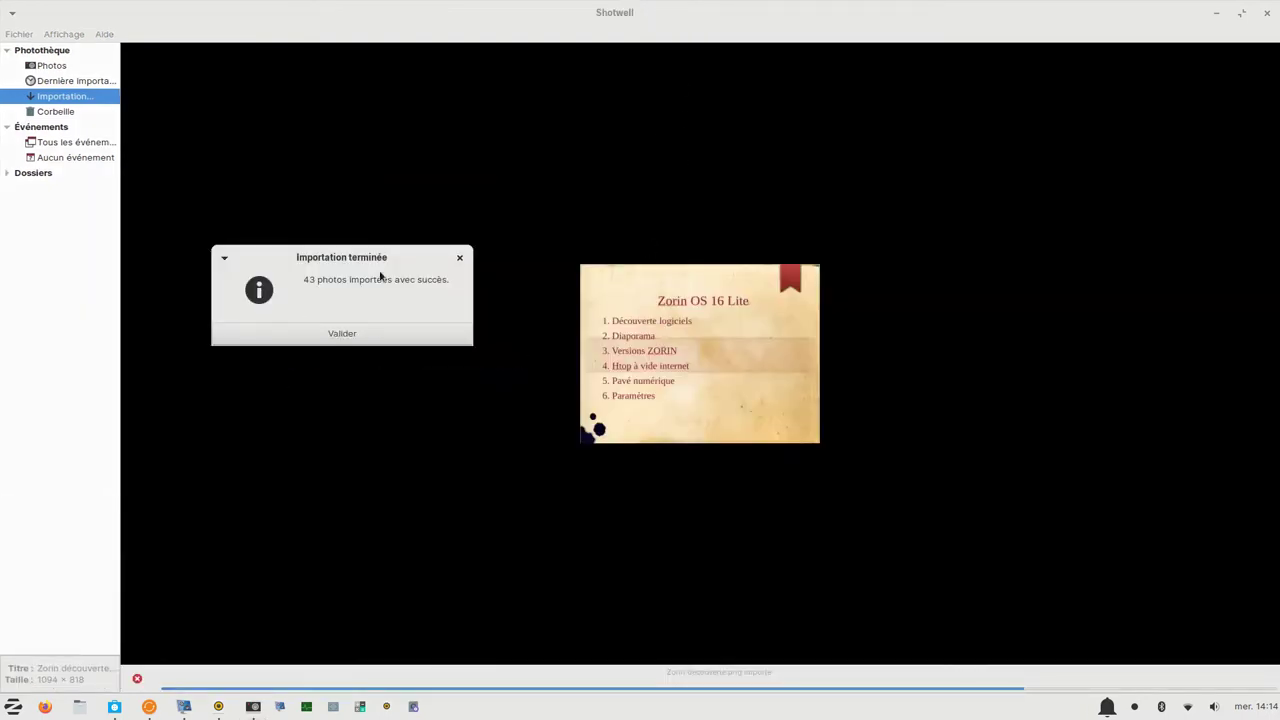
{"action": "left_click", "coordinate": [364, 335]}
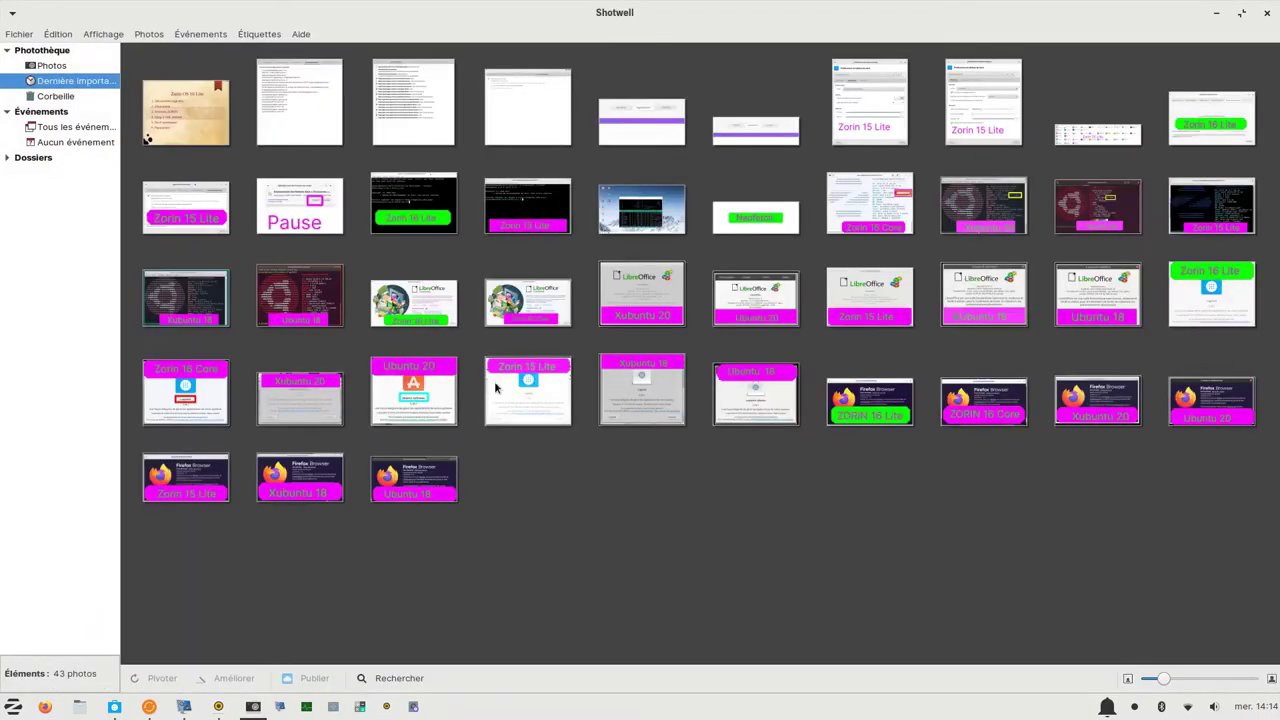
- Select twelve terminal and Firefox screenshots from Zorin, Ubuntu and Xubuntu
{"action": "left_click", "coordinate": [7, 158]}
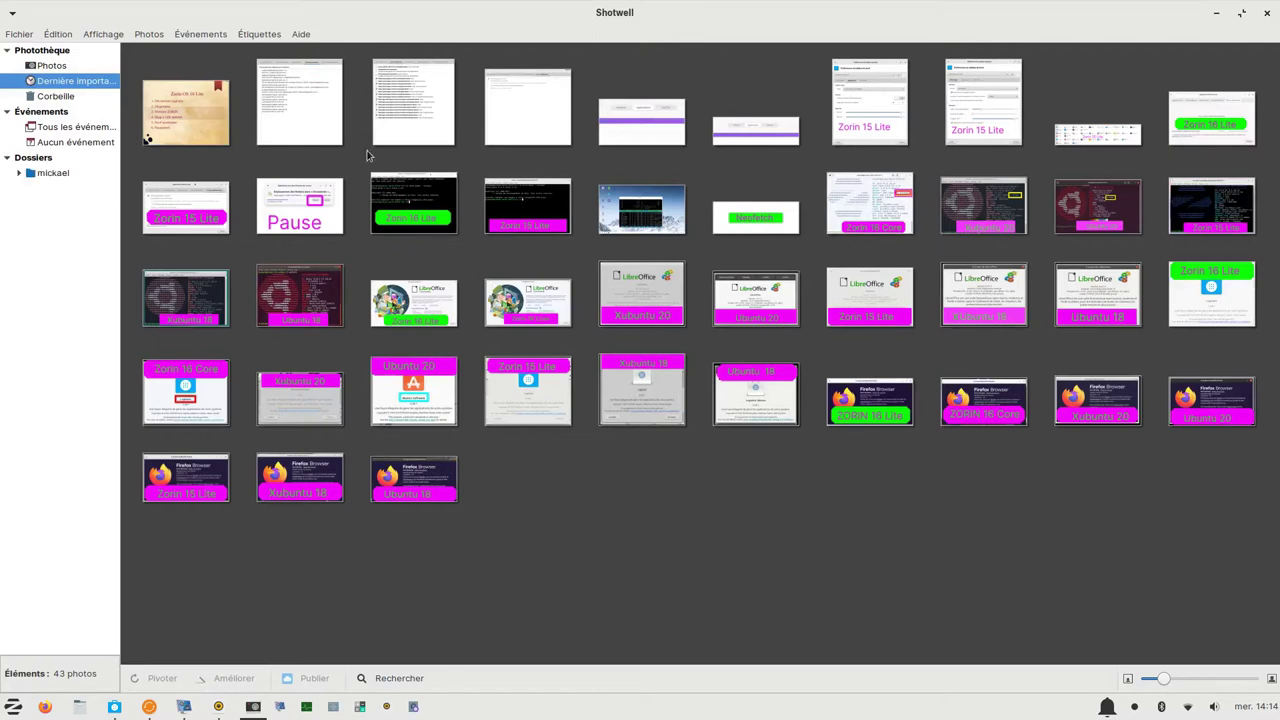
{"action": "left_click", "coordinate": [418, 214]}
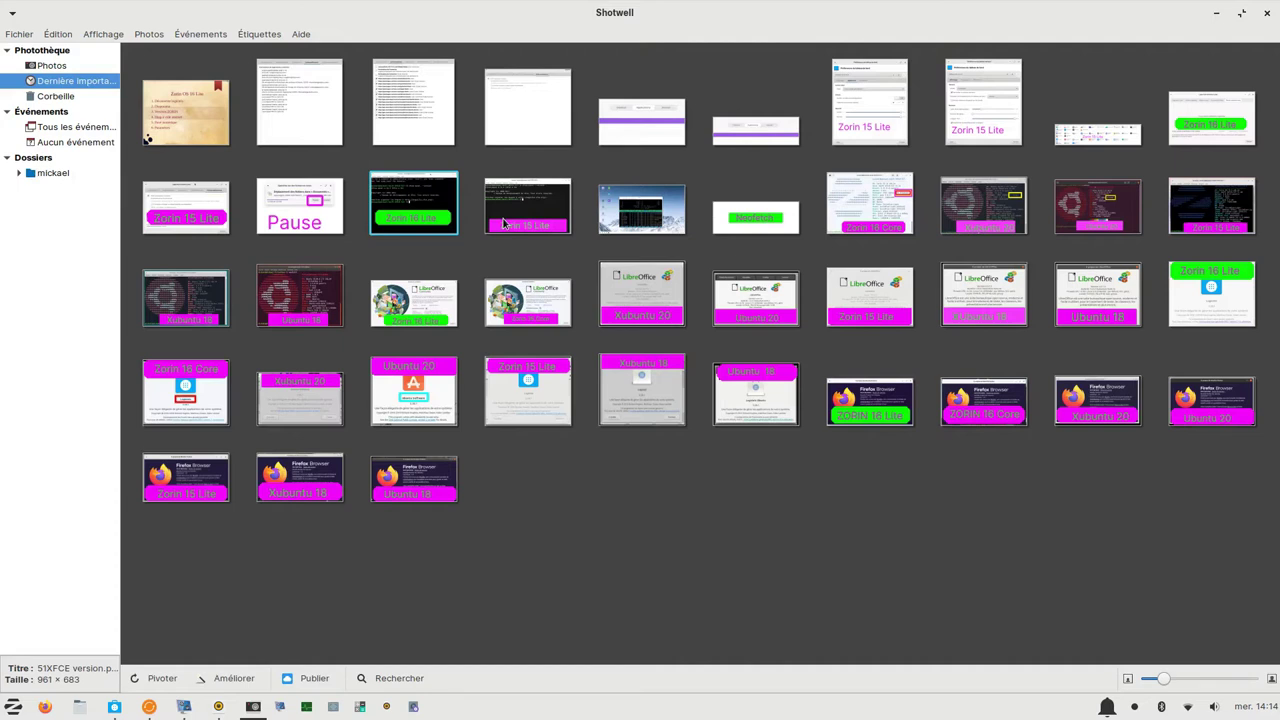
{"action": "left_click", "coordinate": [505, 222], "text": "ctrl"}
{"action": "left_click", "coordinate": [982, 214], "text": "ctrl"}
{"action": "left_click", "coordinate": [1078, 208], "text": "ctrl"}
{"action": "left_click", "coordinate": [1211, 206], "text": "ctrl"}
{"action": "left_click", "coordinate": [869, 402], "text": "ctrl"}
{"action": "left_click", "coordinate": [960, 405], "text": "ctrl"}
{"action": "left_click", "coordinate": [1095, 400], "text": "ctrl"}
{"action": "left_click", "coordinate": [1210, 400], "text": "ctrl"}
{"action": "left_click", "coordinate": [425, 490], "text": "ctrl"}
{"action": "left_click", "coordinate": [300, 480], "text": "ctrl"}
{"action": "left_click", "coordinate": [160, 480], "text": "ctrl"}
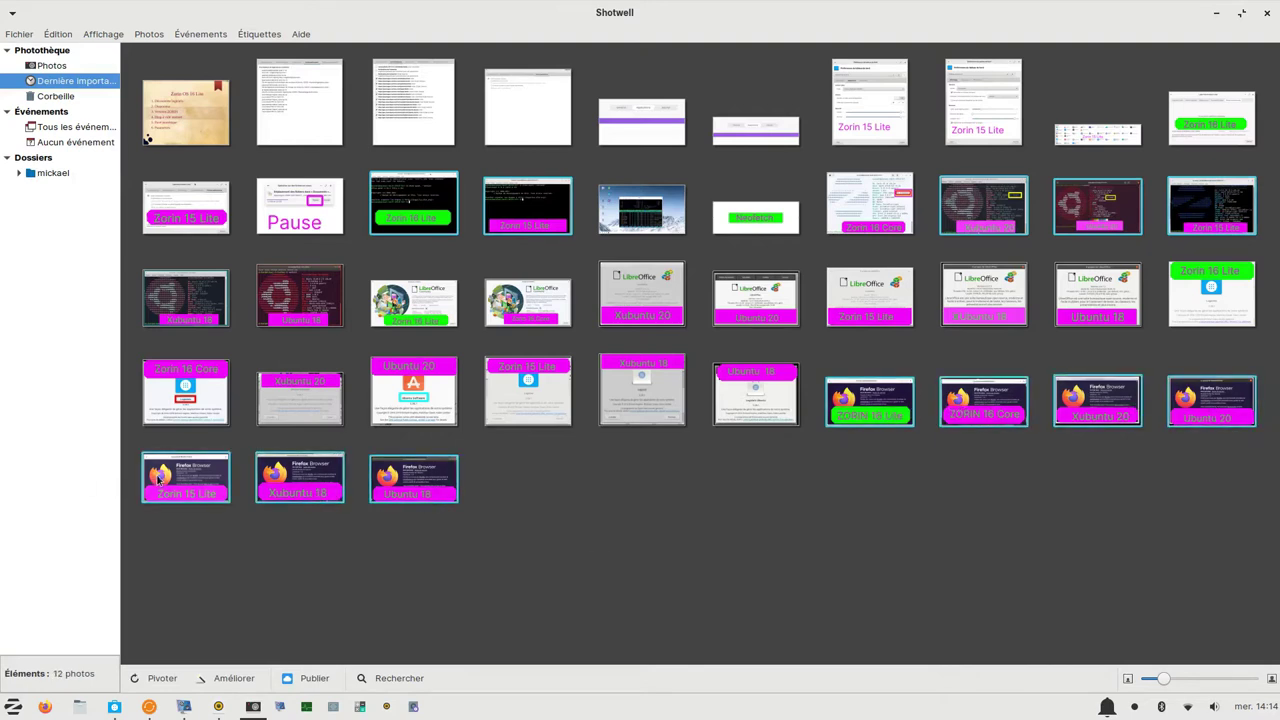
- Tag the selected photos 'Noir' and clear the selection
{"action": "right_click", "coordinate": [160, 480]}
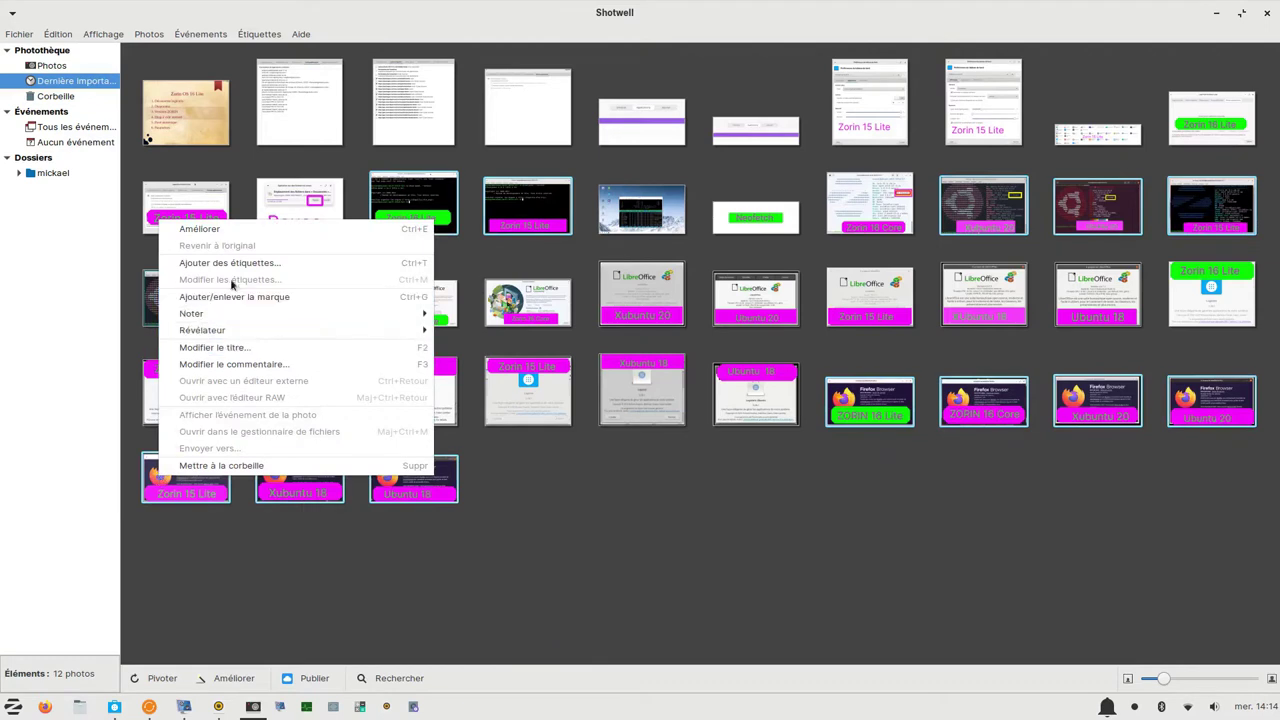
{"action": "left_click", "coordinate": [232, 262]}
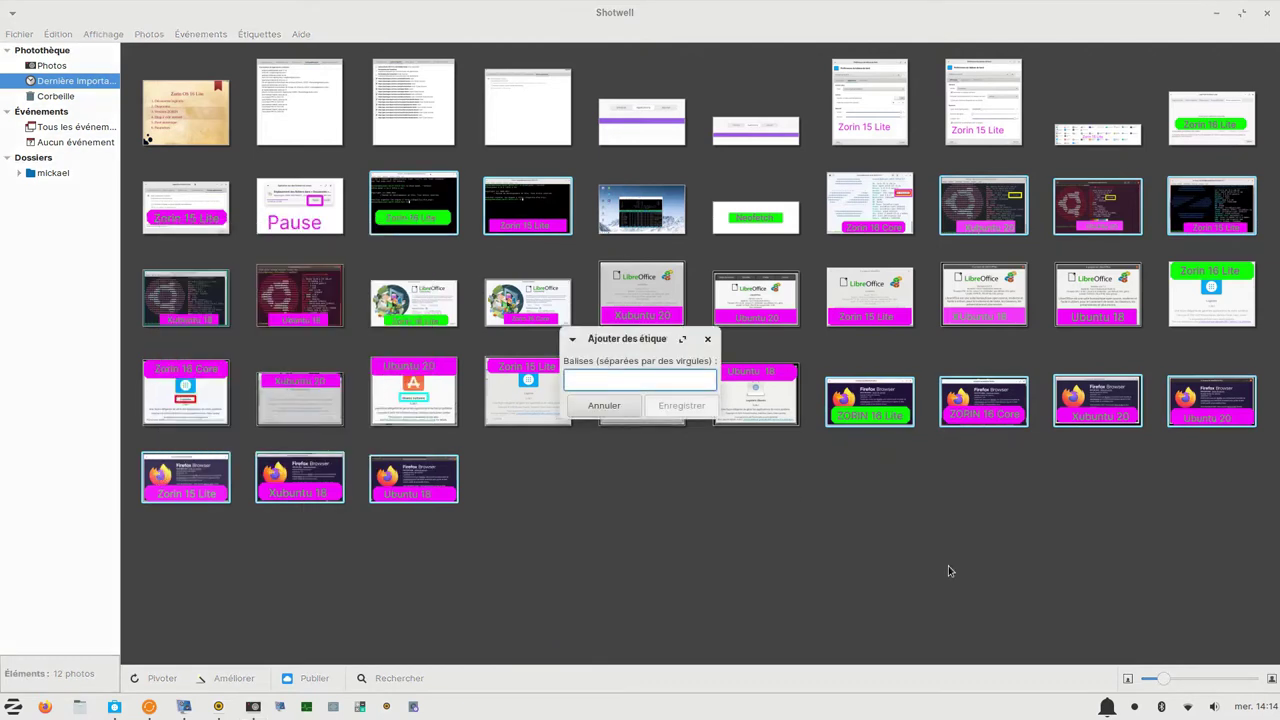
{"action": "type", "text": "Noir"}
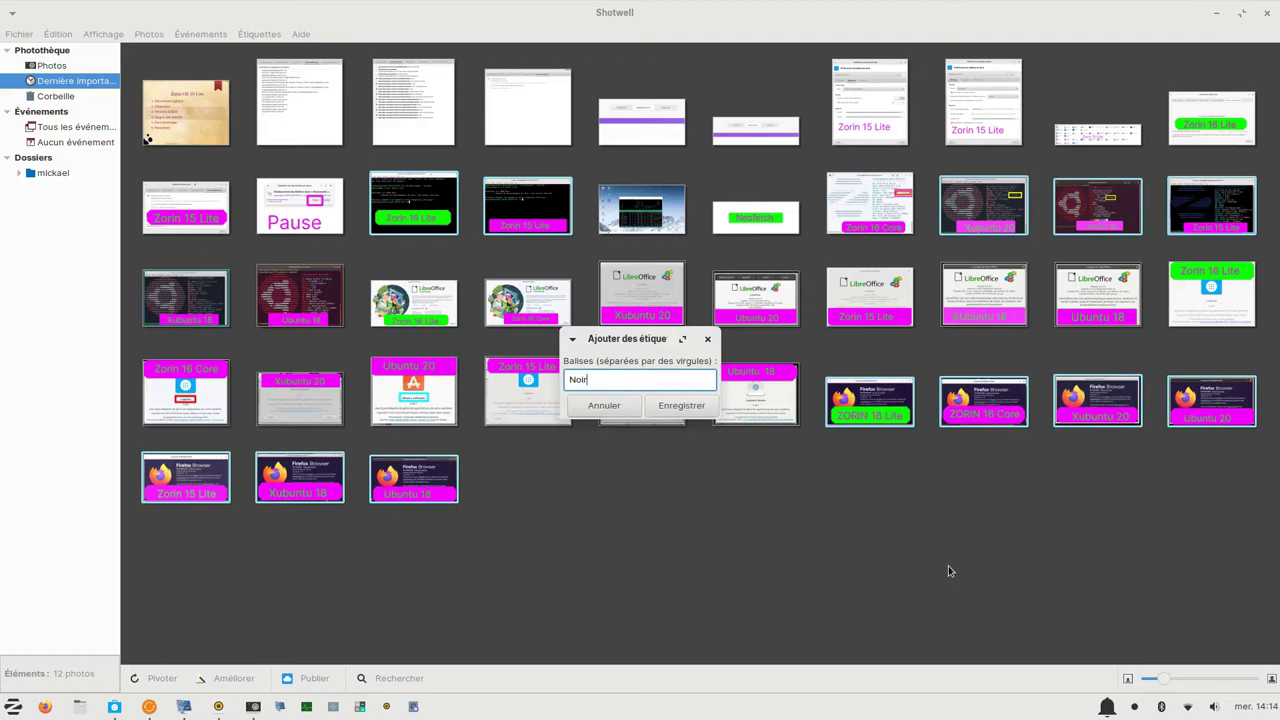
{"action": "key", "text": "Return"}
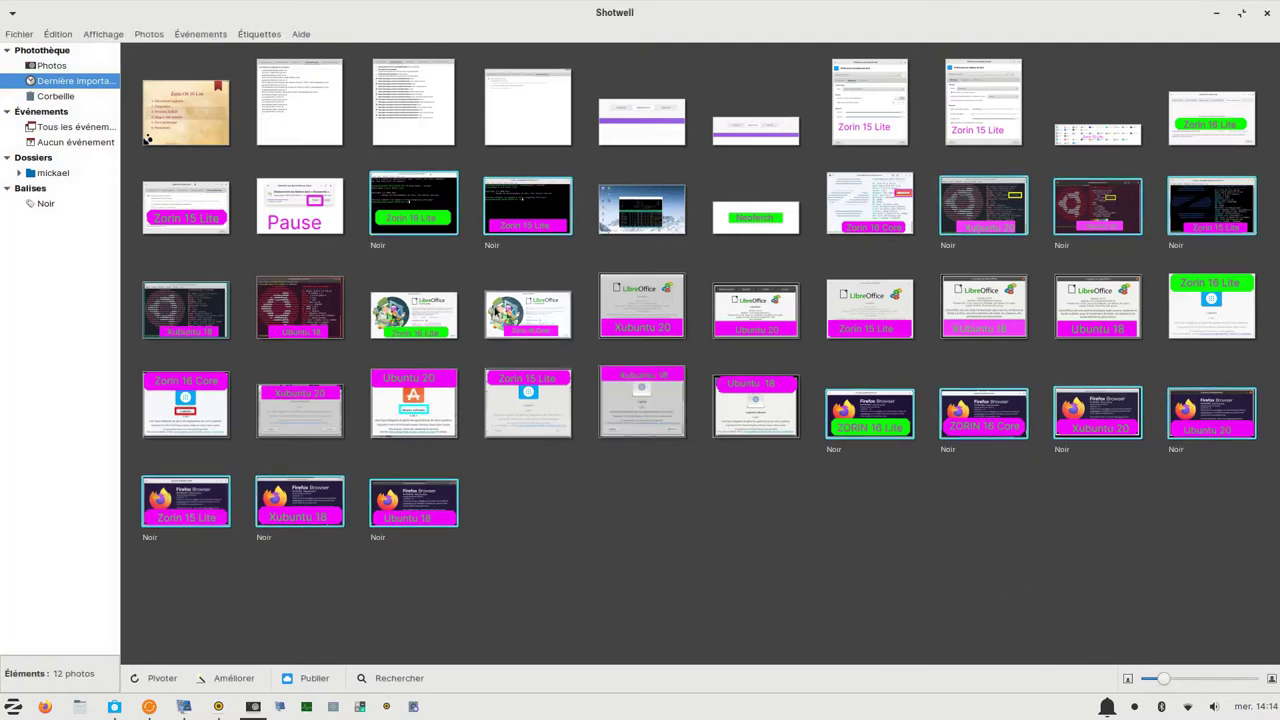
{"action": "left_click", "coordinate": [743, 532]}
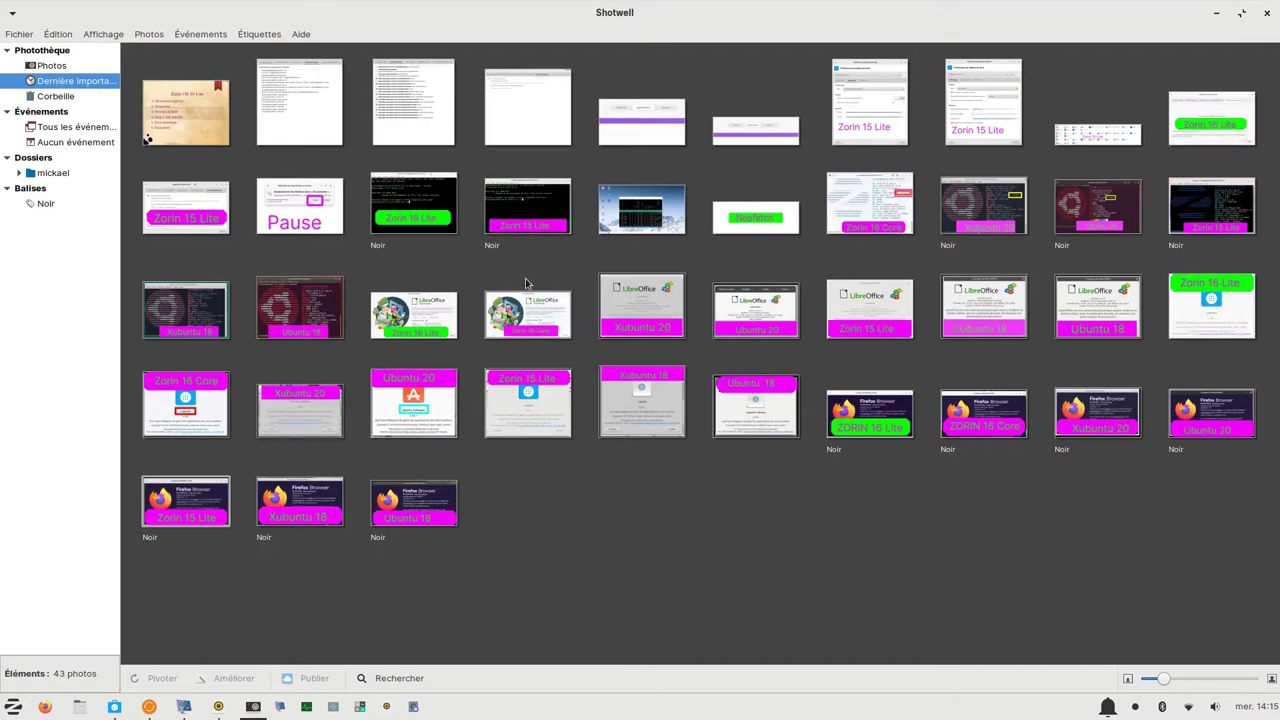
- In Édition > Préférences, enable writing tags, names and metadata into photo files
{"action": "left_click", "coordinate": [57, 34]}
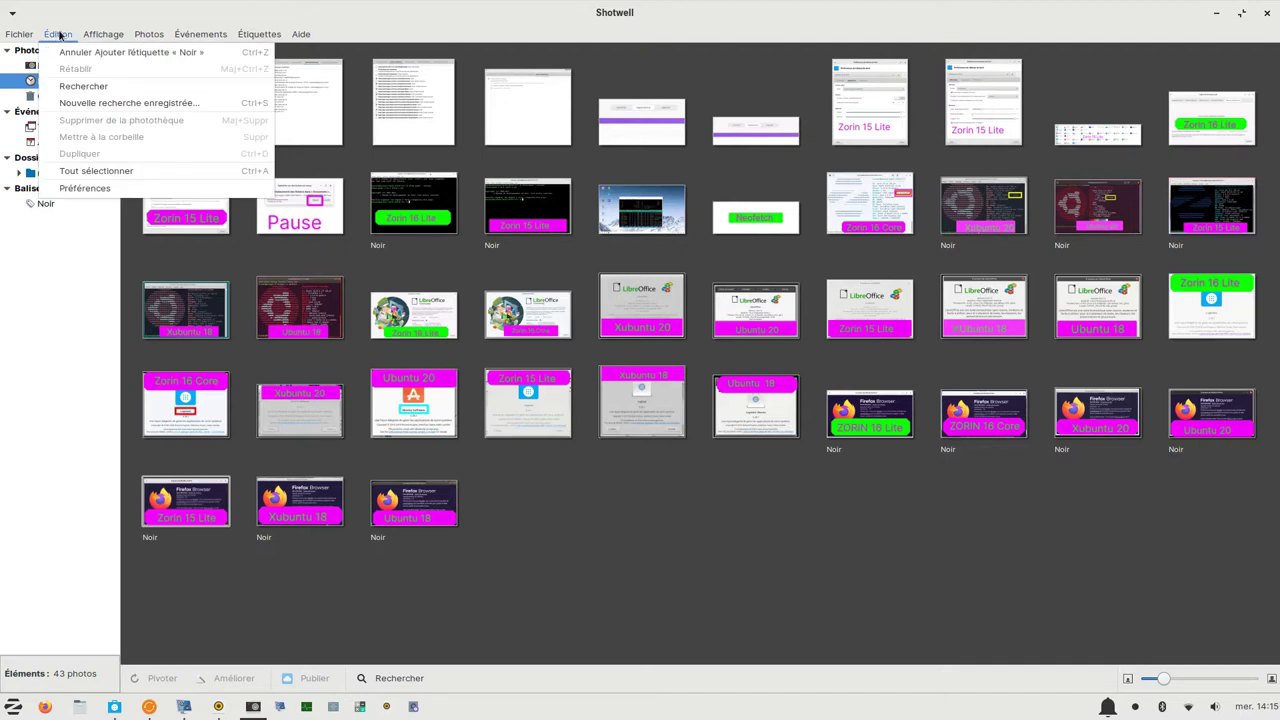
{"action": "left_click", "coordinate": [86, 189]}
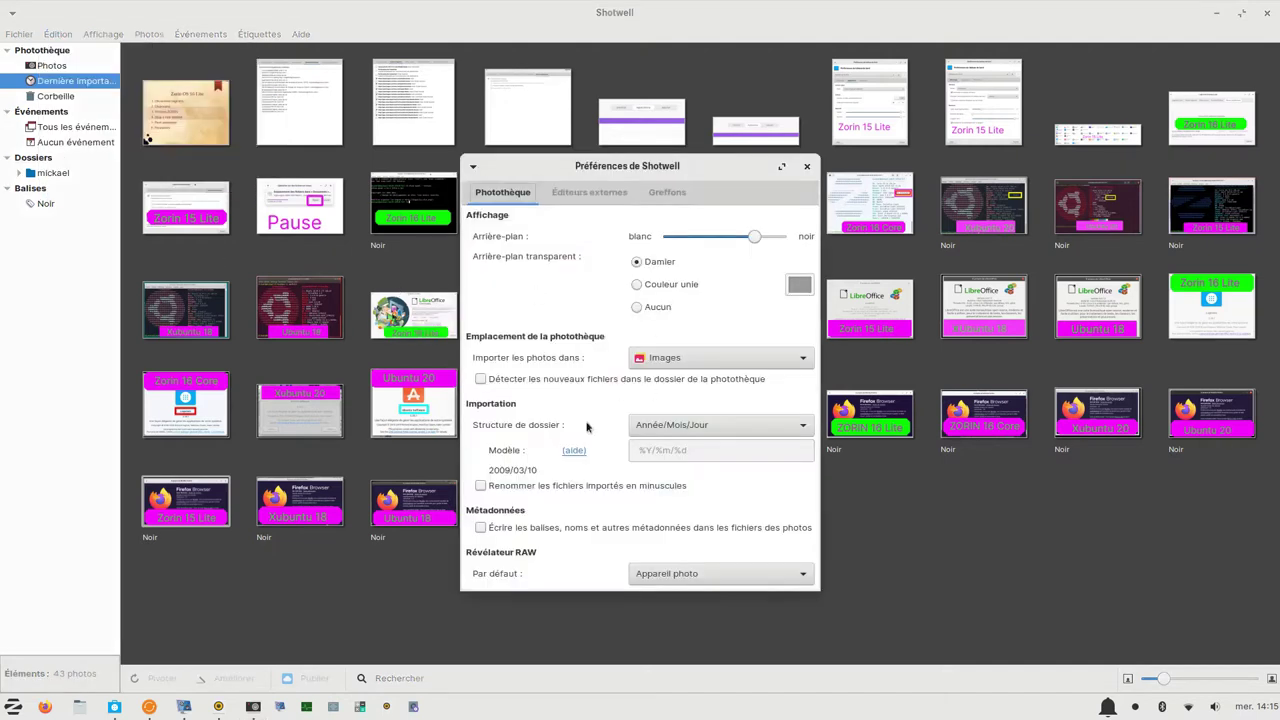
{"action": "left_click", "coordinate": [480, 528]}
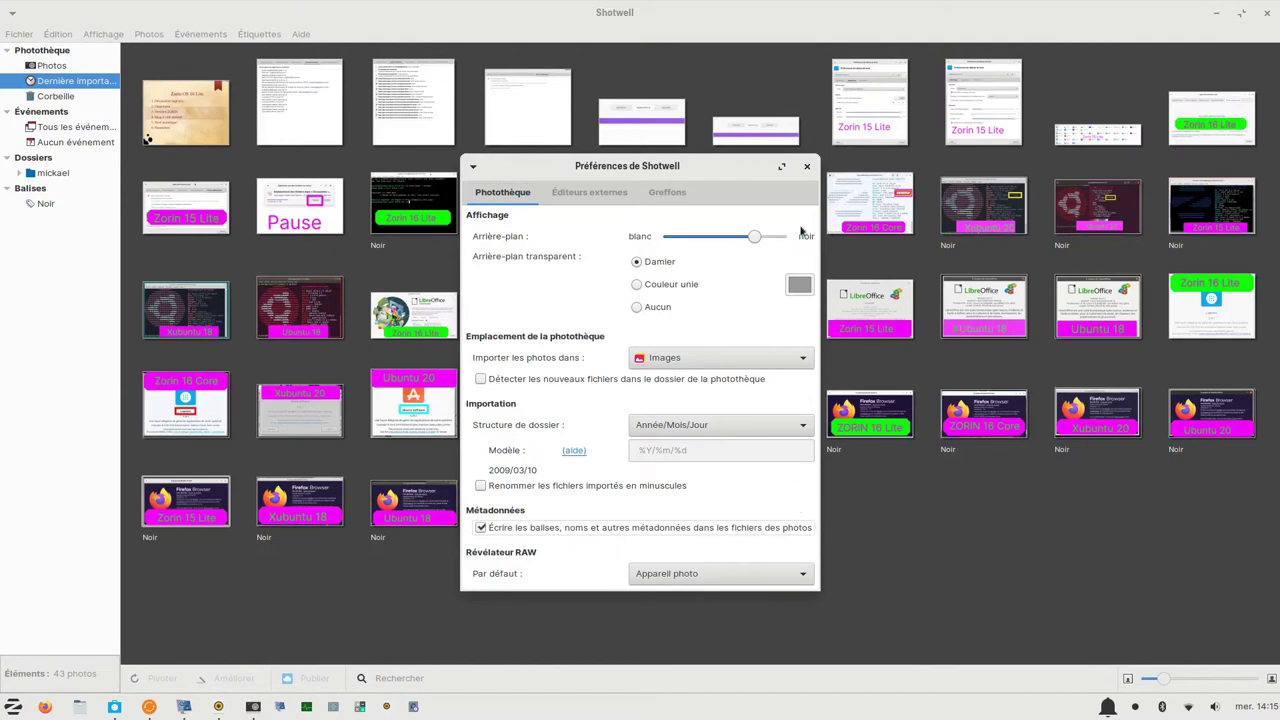
{"action": "left_click", "coordinate": [807, 166]}
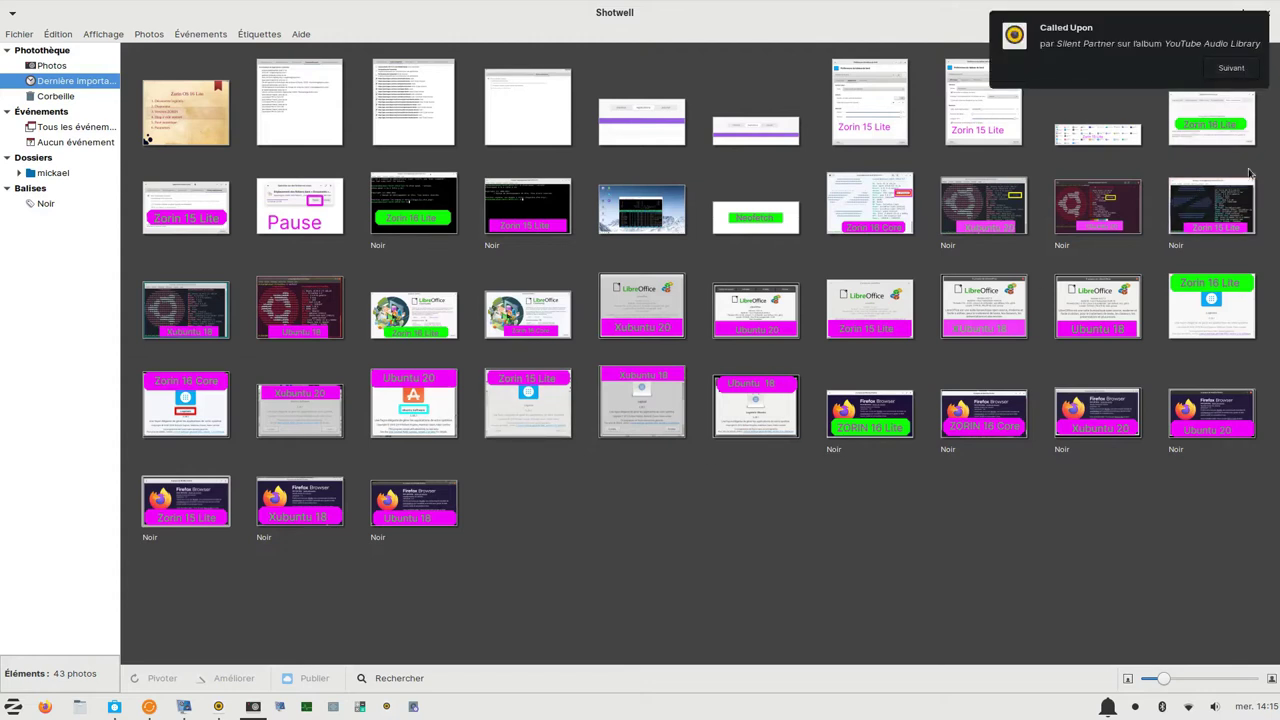
- Pass through Rhythmbox to the desktop, launch the calculator and an htop terminal, and rearrange windows
{"action": "key", "text": "alt+Tab"}
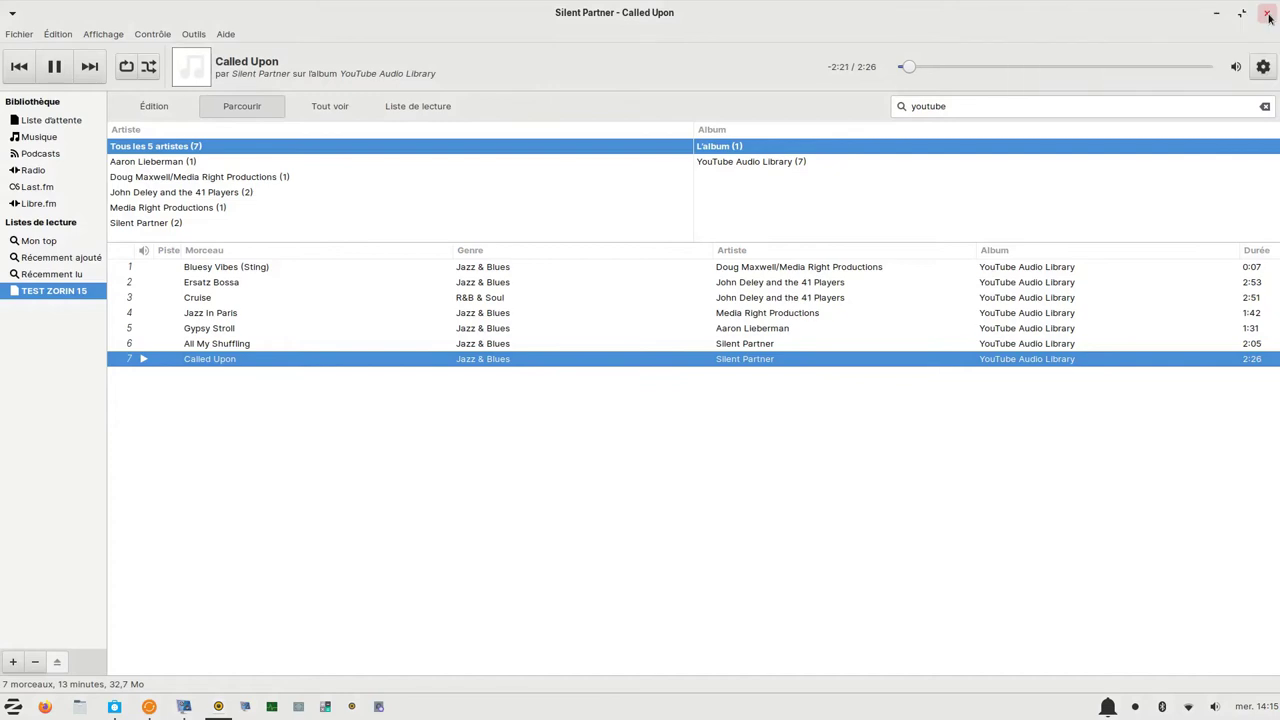
{"action": "key", "text": "alt+Tab"}
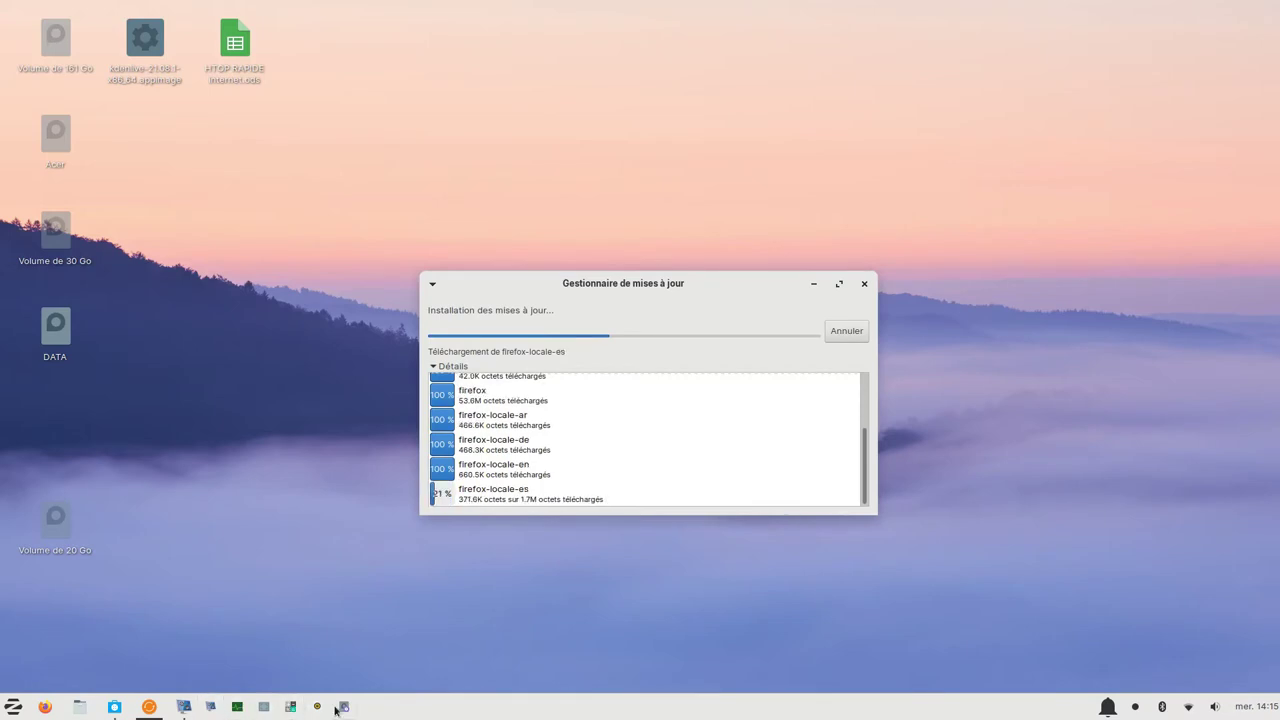
{"action": "left_click", "coordinate": [298, 708]}
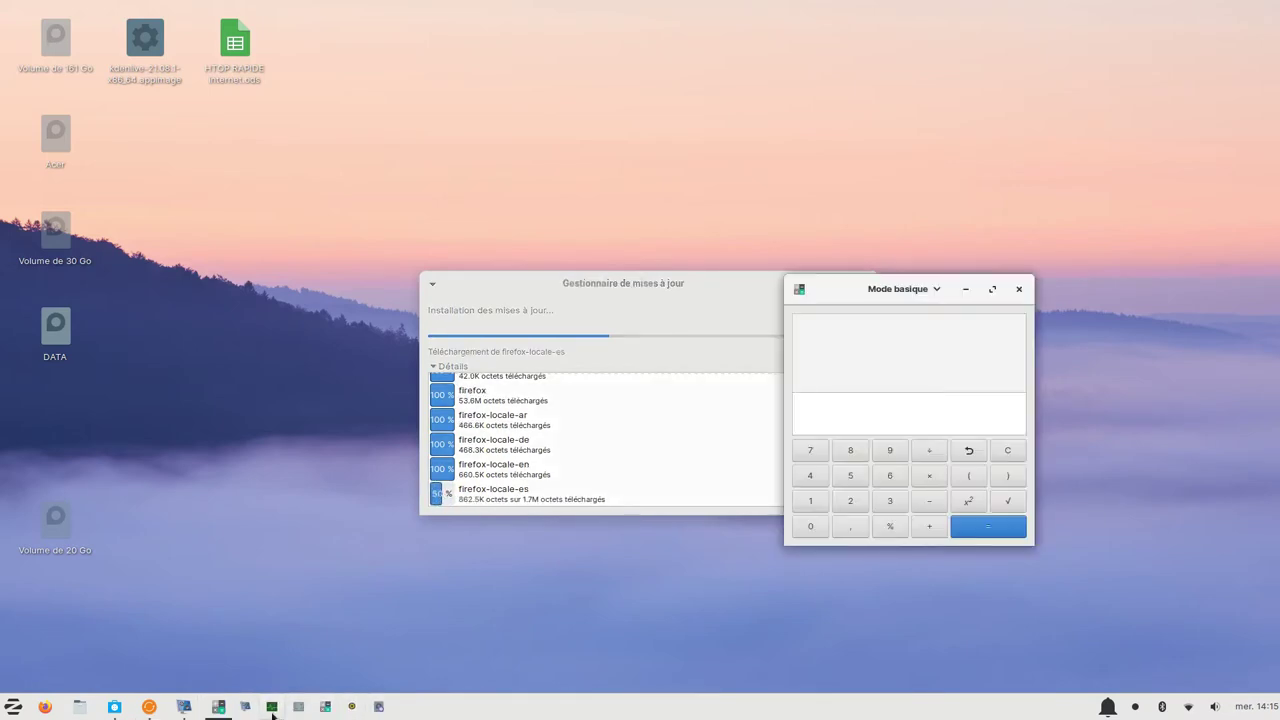
{"action": "left_click", "coordinate": [272, 708]}
{"action": "left_click_drag", "start_coordinate": [683, 203], "coordinate": [281, 225]}
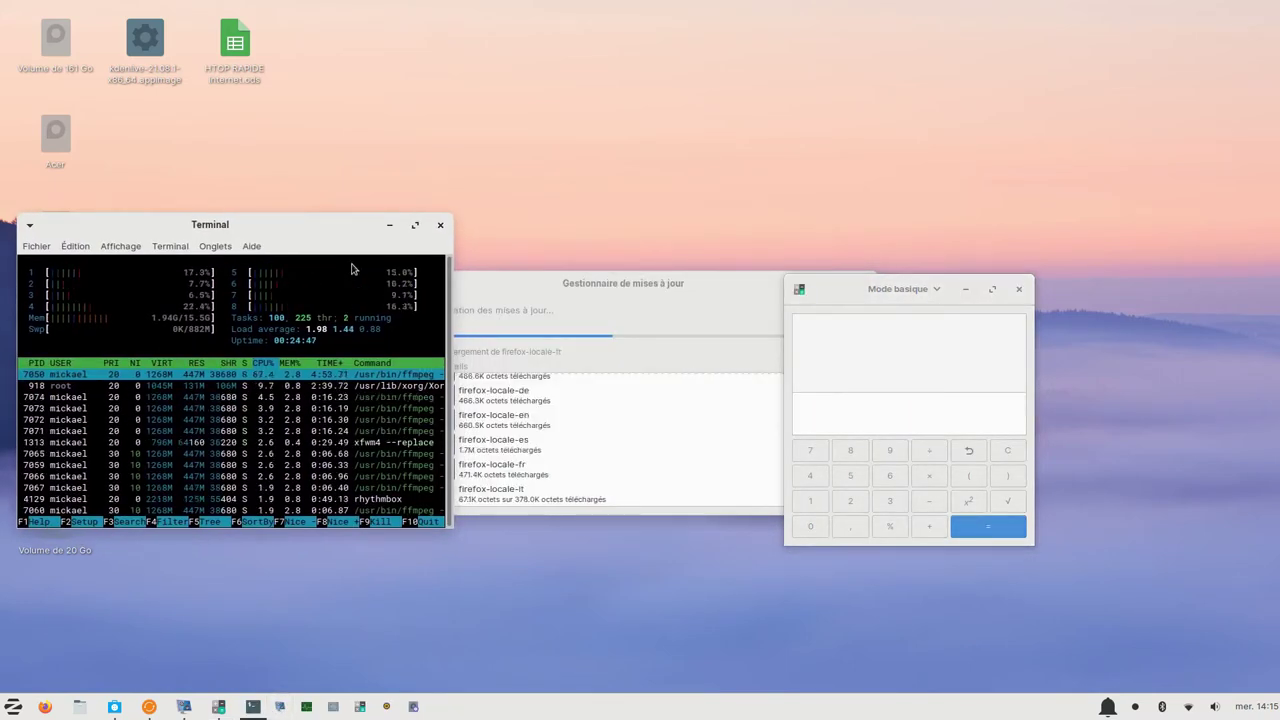
{"action": "left_click_drag", "start_coordinate": [545, 280], "coordinate": [610, 26]}
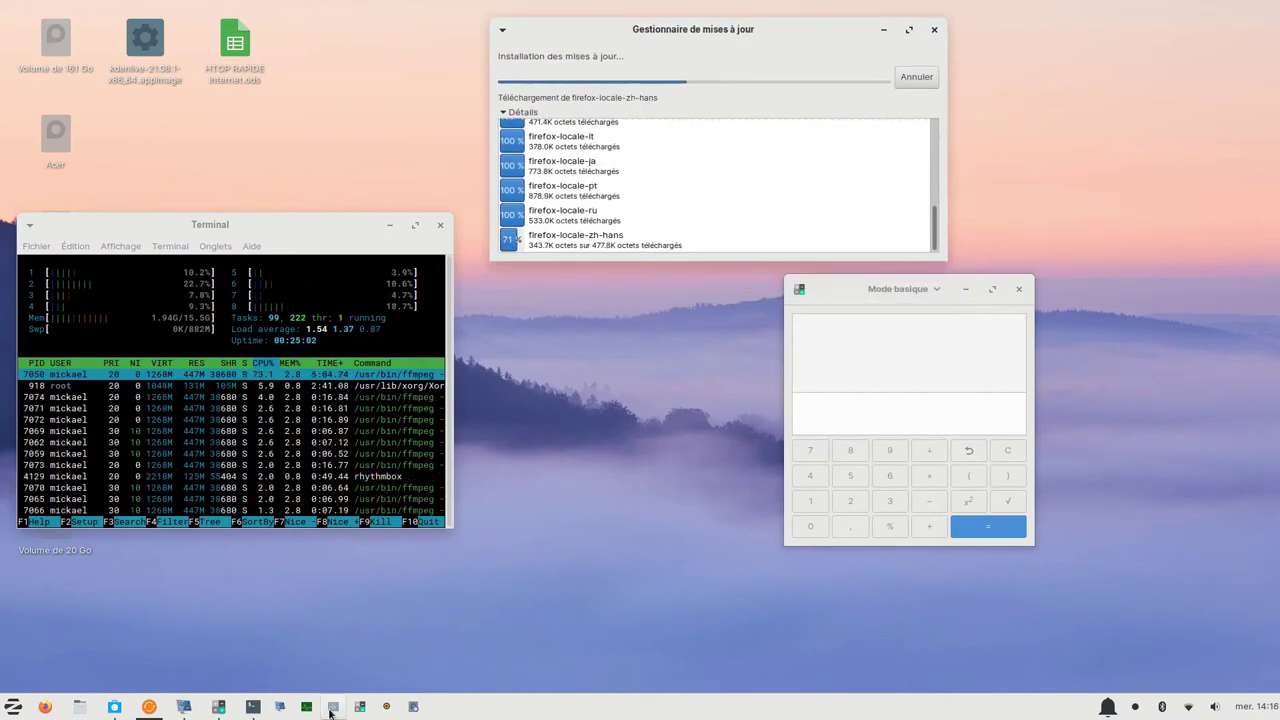
- Bring up the screenshot tool, the vokoscreen recorder and the software store's Shotwell page
{"action": "left_click", "coordinate": [332, 708]}
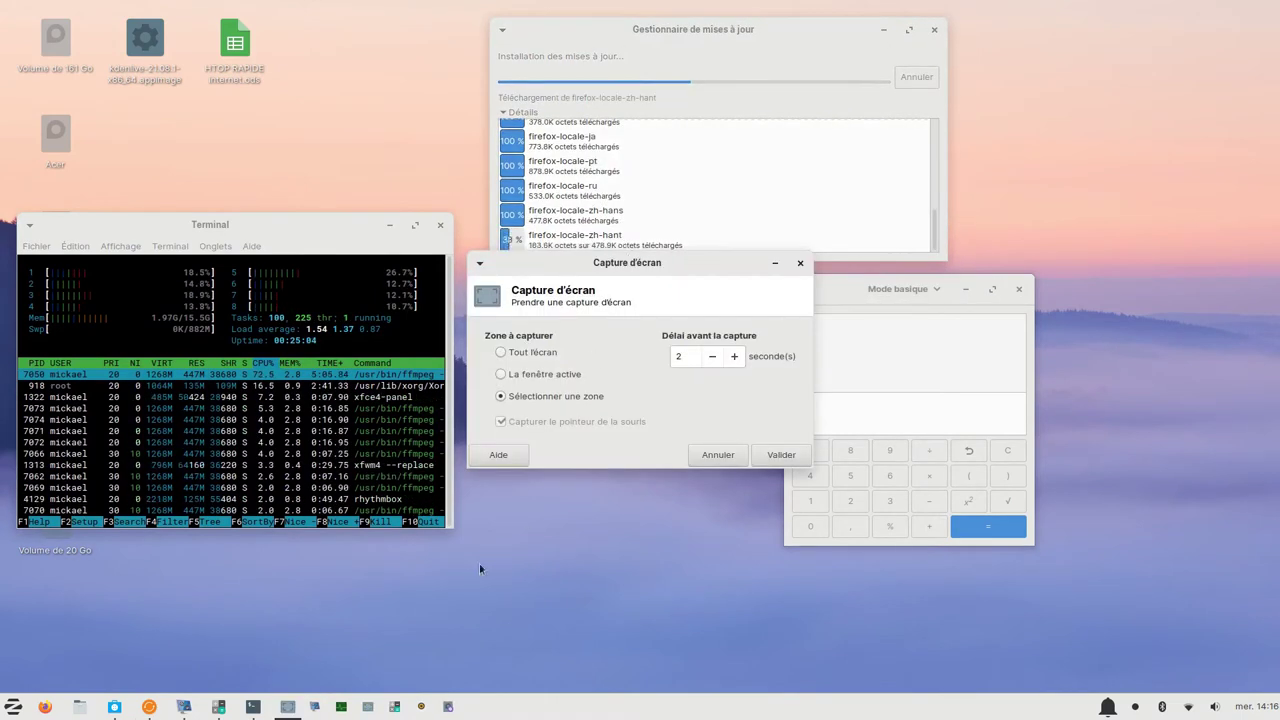
{"action": "left_click", "coordinate": [187, 708]}
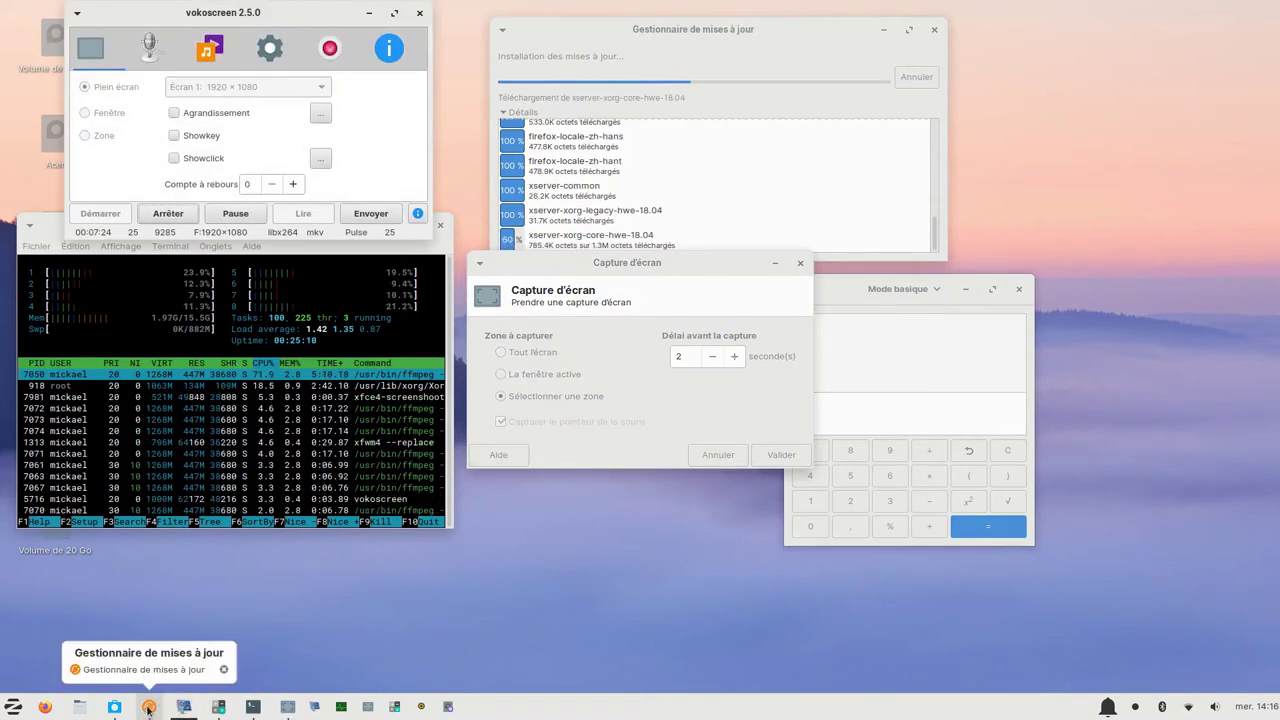
{"action": "left_click", "coordinate": [114, 708]}
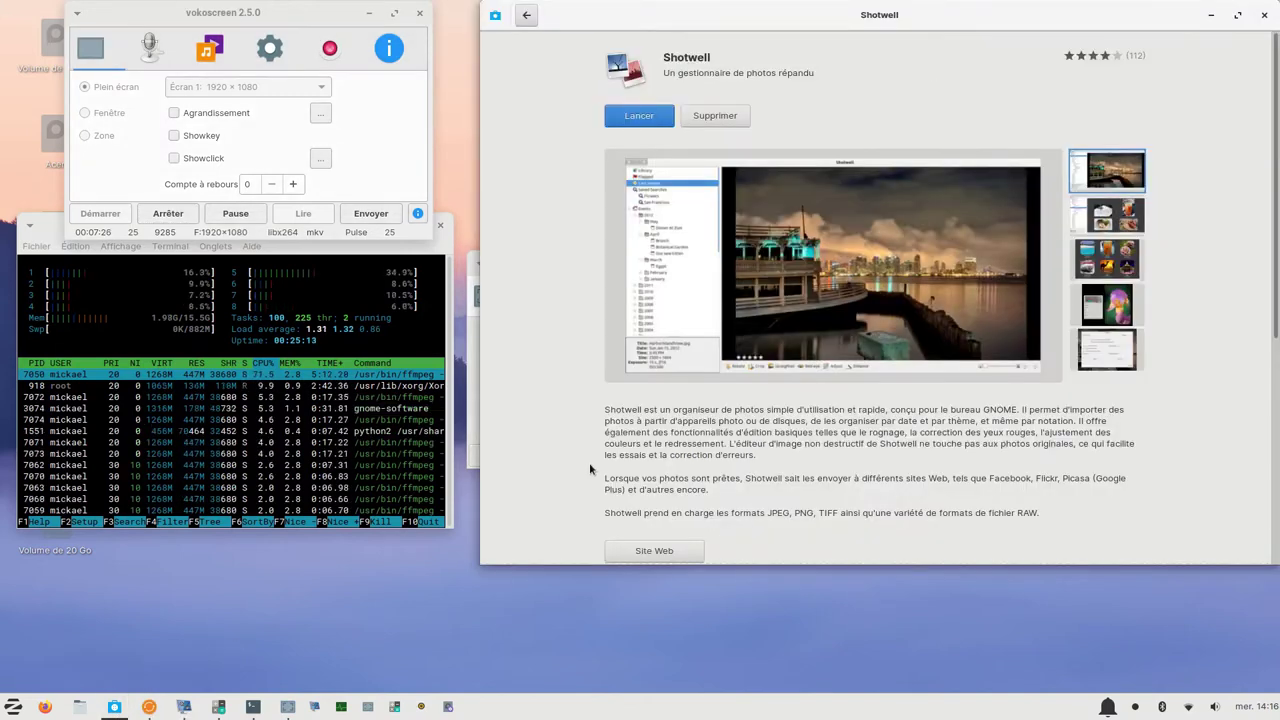
- Close the software store, the finished update manager, the screenshot tool and the calculator
{"action": "left_click", "coordinate": [1264, 15]}
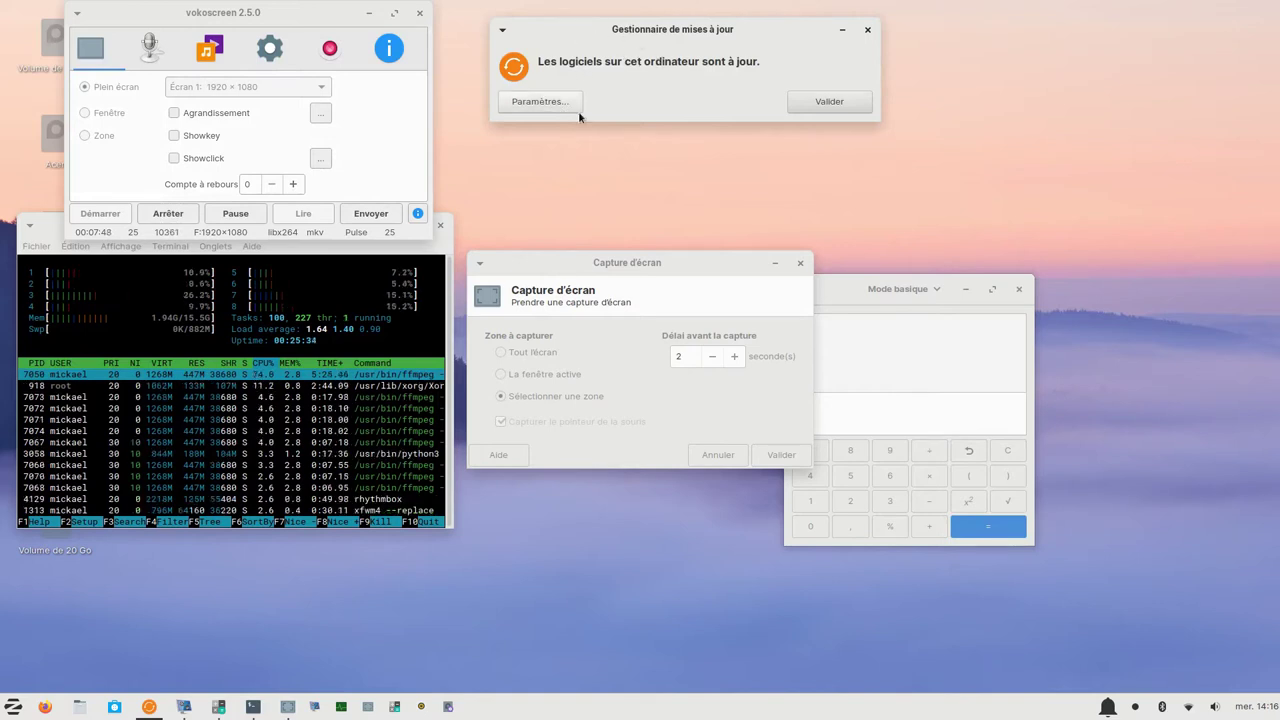
{"action": "left_click", "coordinate": [829, 104]}
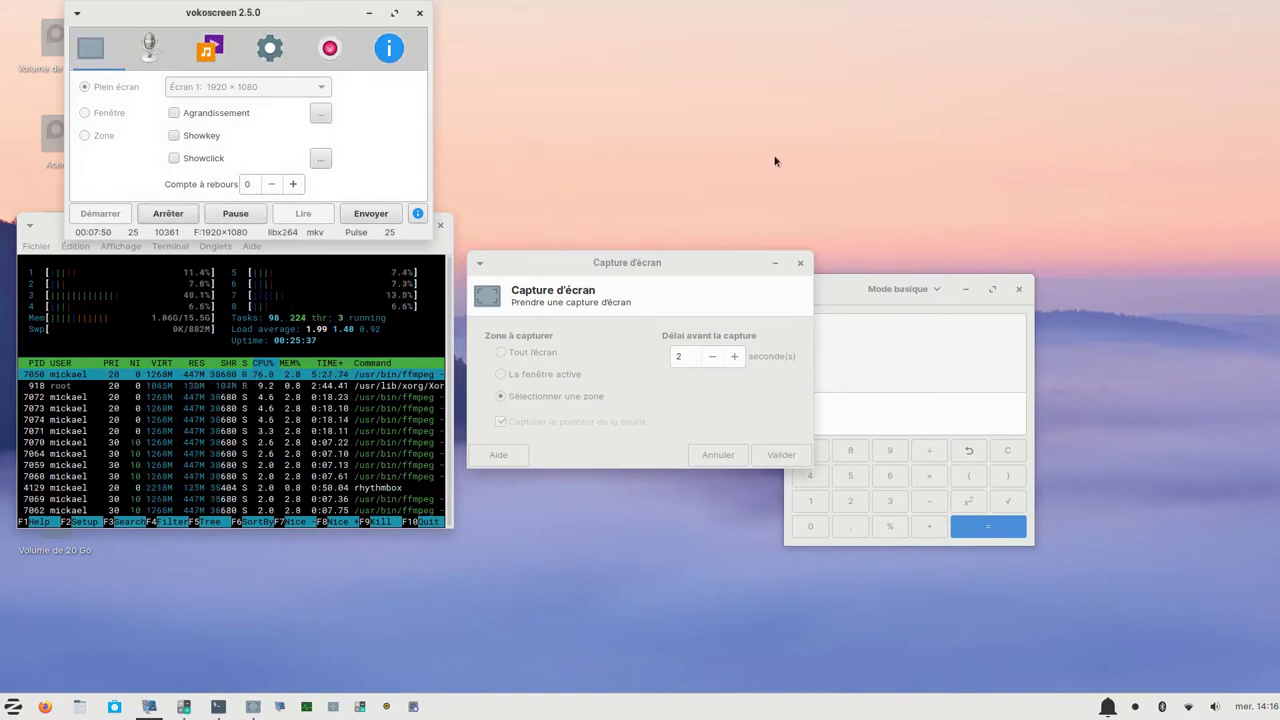
{"action": "left_click", "coordinate": [800, 263]}
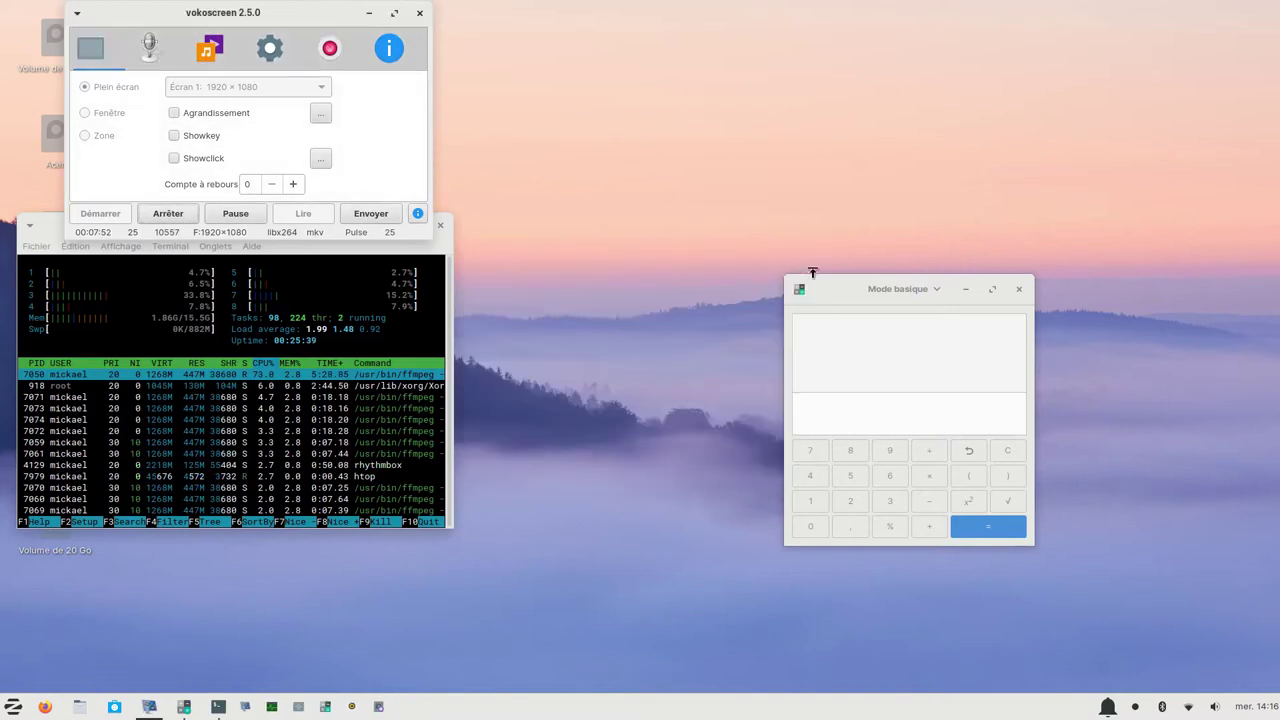
{"action": "left_click", "coordinate": [1019, 289]}
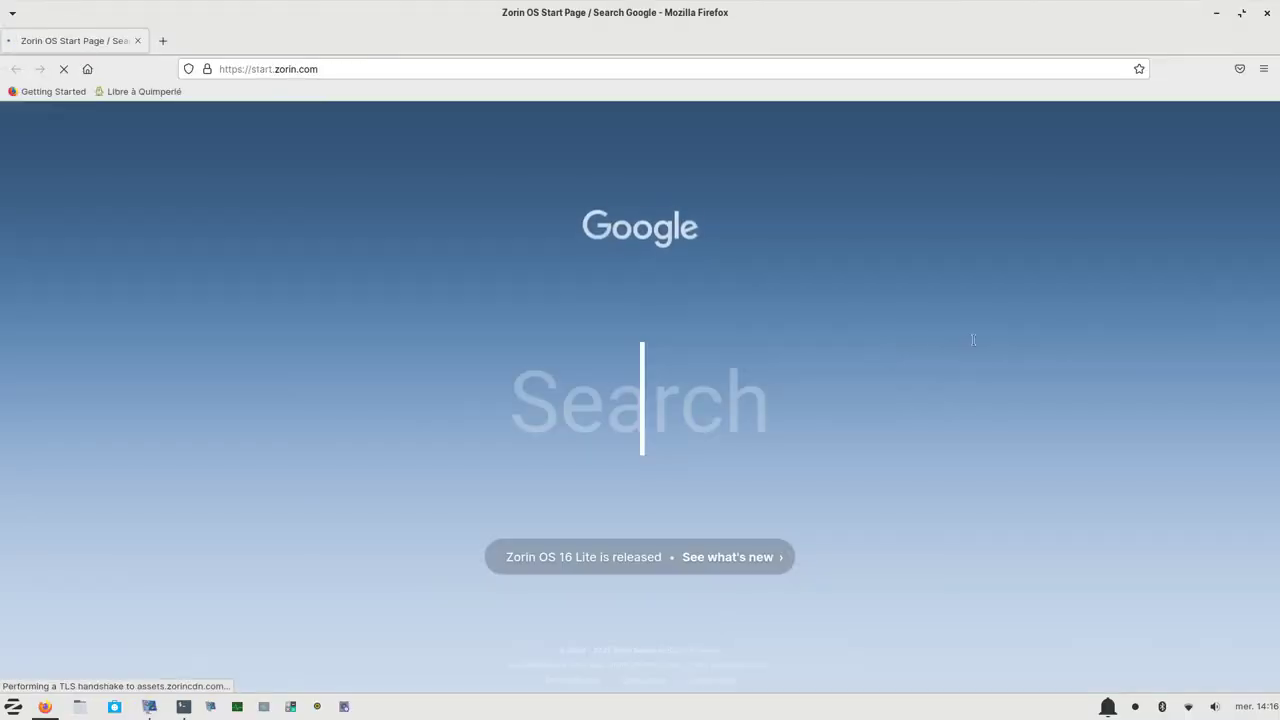
- Show Firefox's About window through the main menu's Aide submenu to check its version
{"action": "left_click", "coordinate": [1263, 68]}
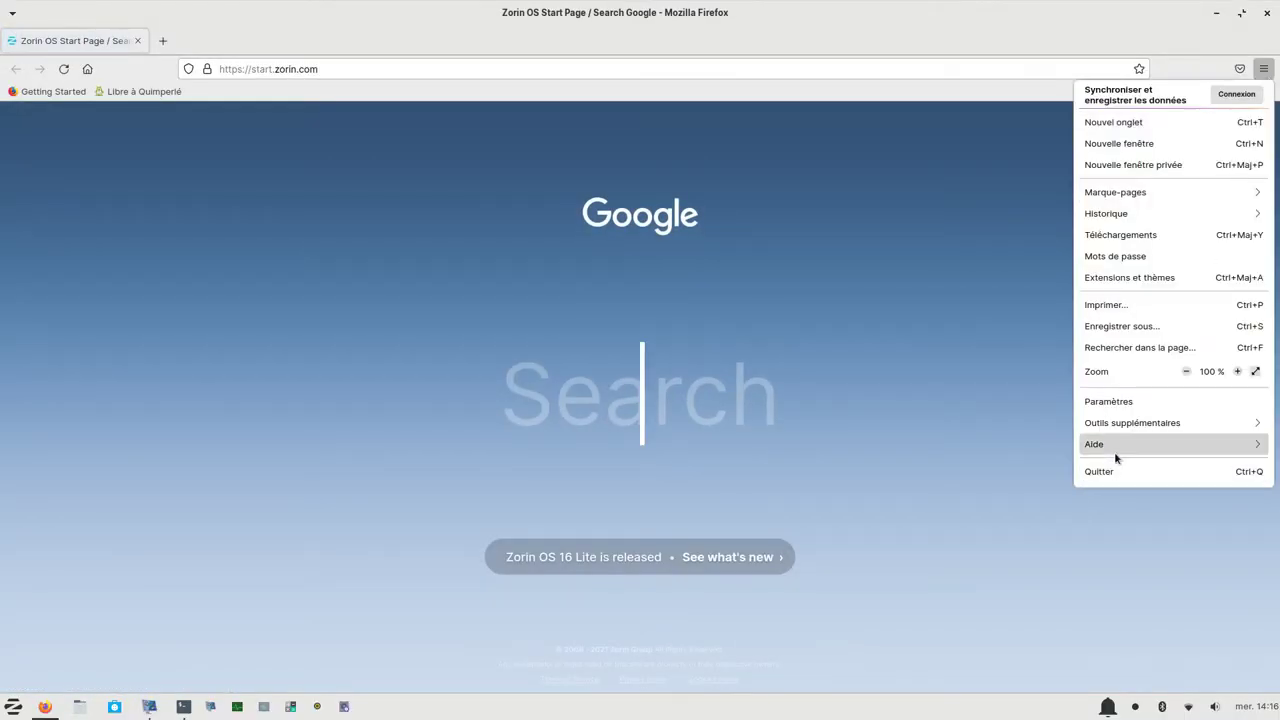
{"action": "left_click", "coordinate": [1115, 450]}
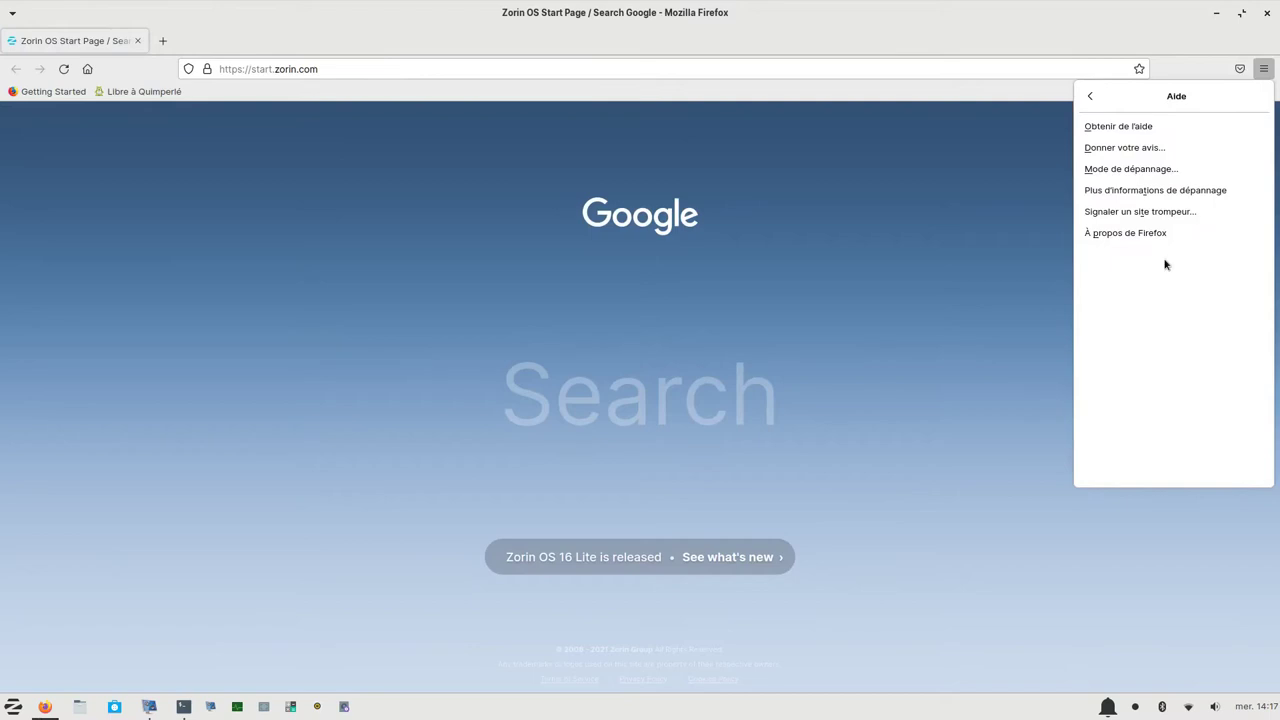
{"action": "left_click", "coordinate": [1148, 234]}
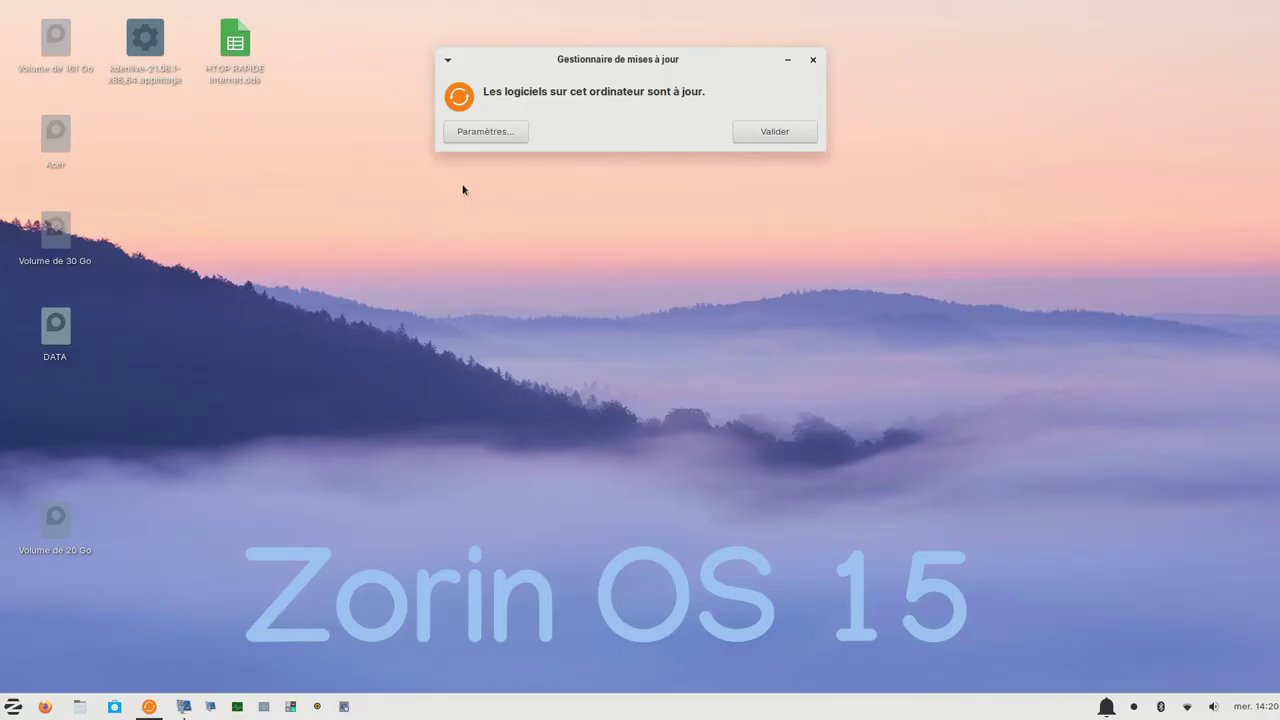
- Open Software & Updates and review the Zorin software and other software repository lists
{"action": "left_click", "coordinate": [489, 133]}
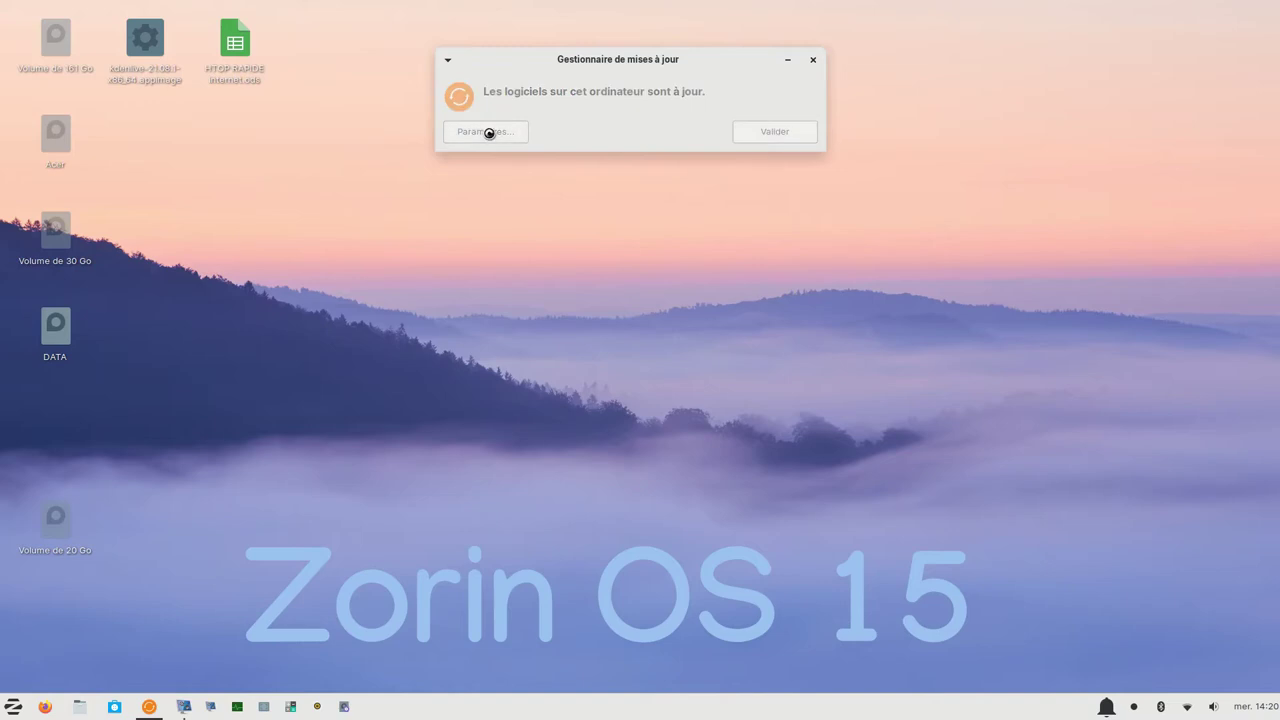
{"action": "left_click", "coordinate": [448, 270]}
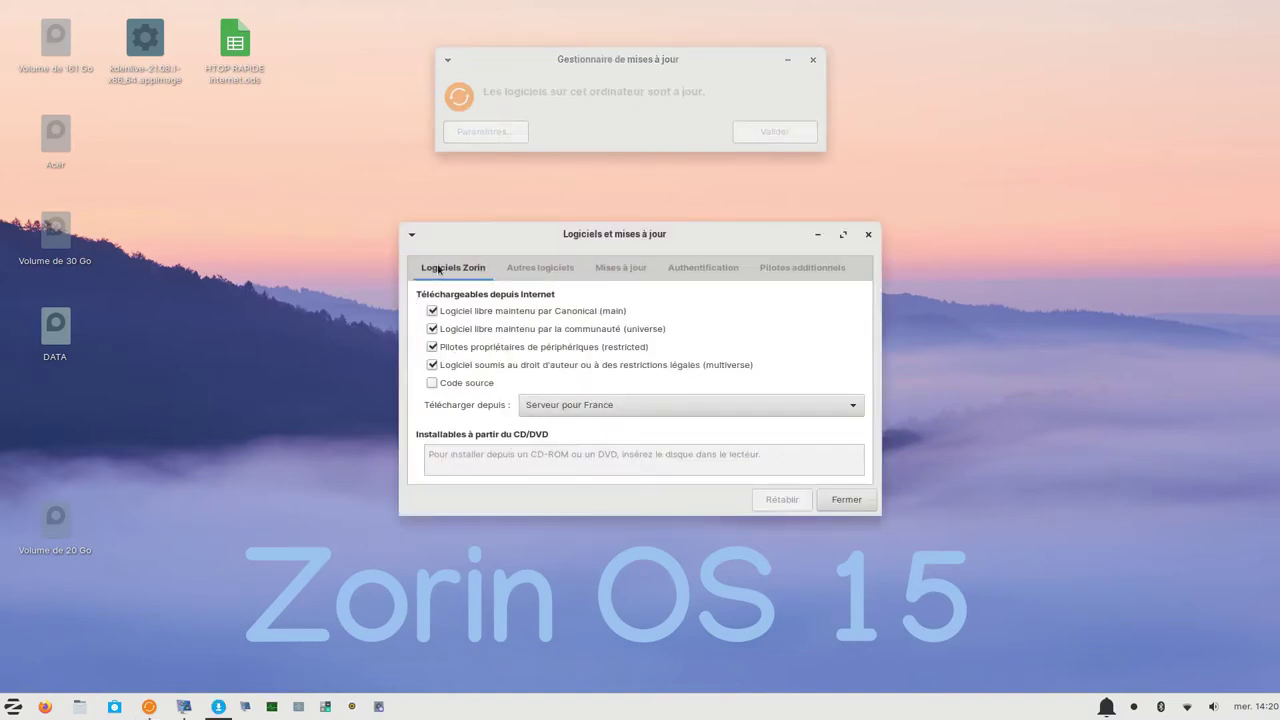
{"action": "left_click", "coordinate": [528, 271]}
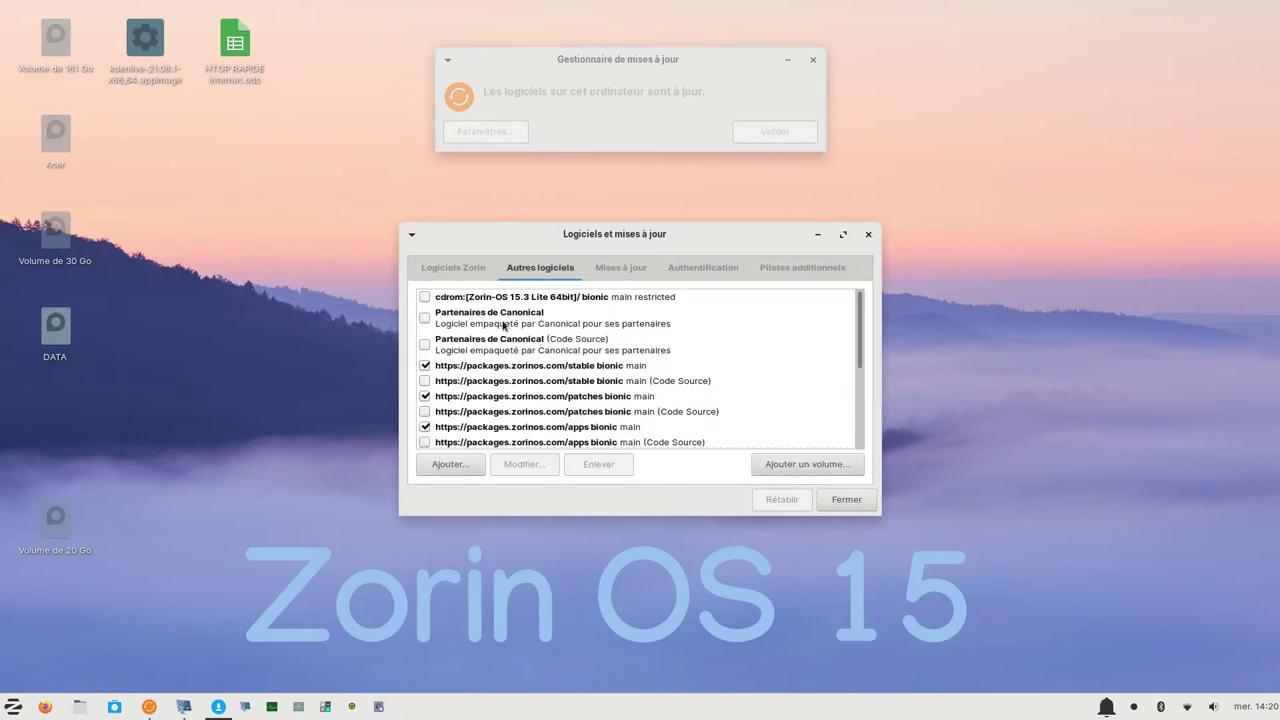
{"action": "scroll", "coordinate": [591, 378], "scroll_direction": "down", "scroll_amount": 5}
{"action": "scroll", "coordinate": [588, 383], "scroll_direction": "down", "scroll_amount": 1}
{"action": "scroll", "coordinate": [591, 390], "scroll_direction": "up", "scroll_amount": 6}
- Review the automatic update settings, trusted signing keys and additional drivers, then close Software & Updates
{"action": "left_click", "coordinate": [622, 270]}
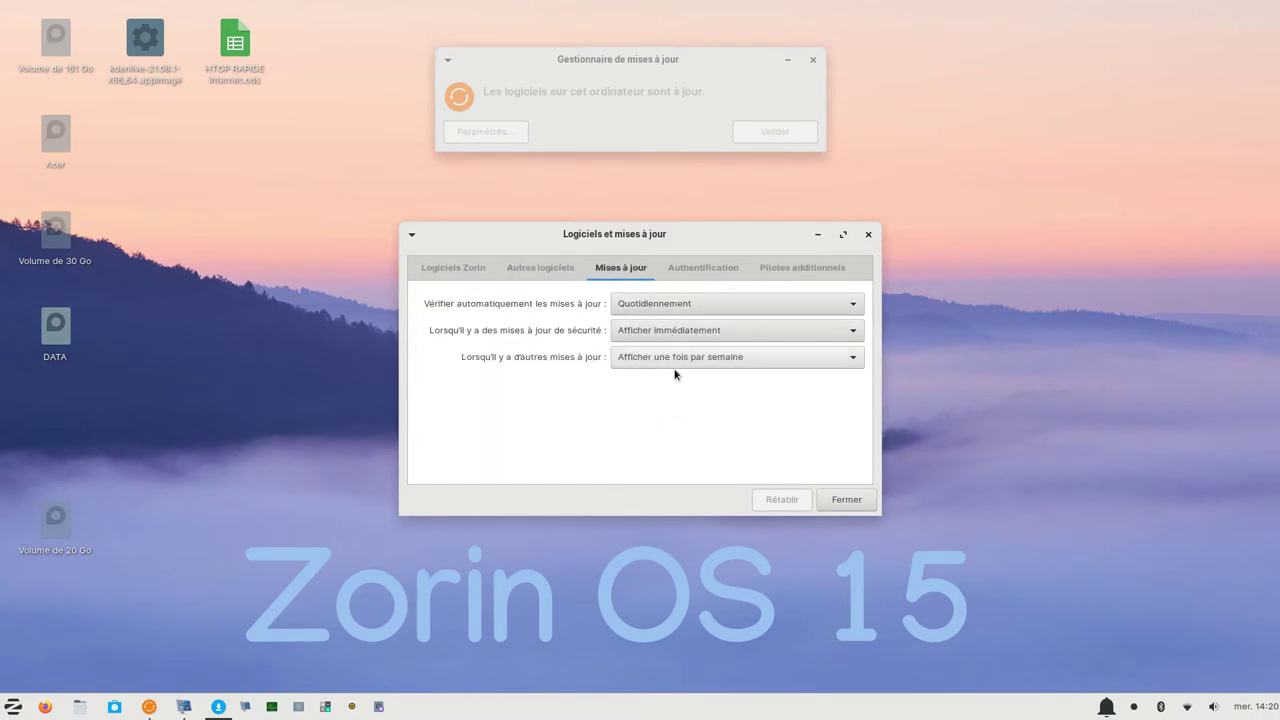
{"action": "left_click", "coordinate": [682, 268]}
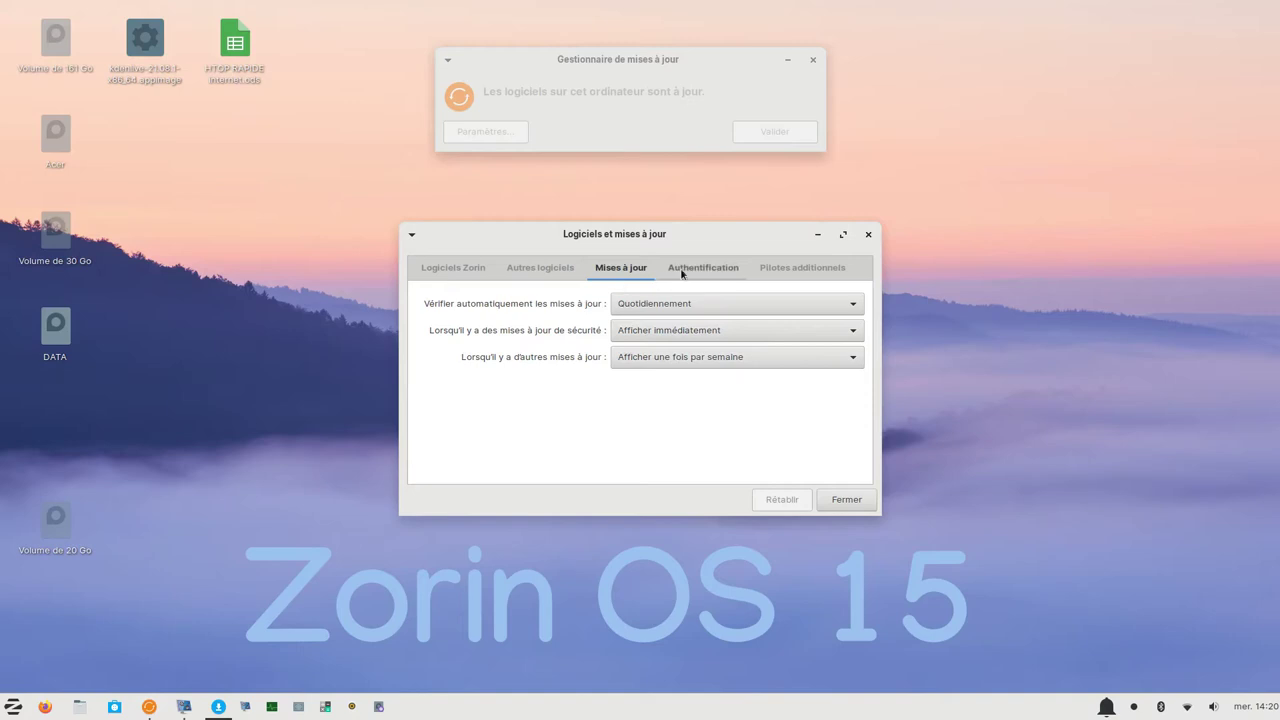
{"action": "scroll", "coordinate": [461, 333], "scroll_direction": "down", "scroll_amount": 3}
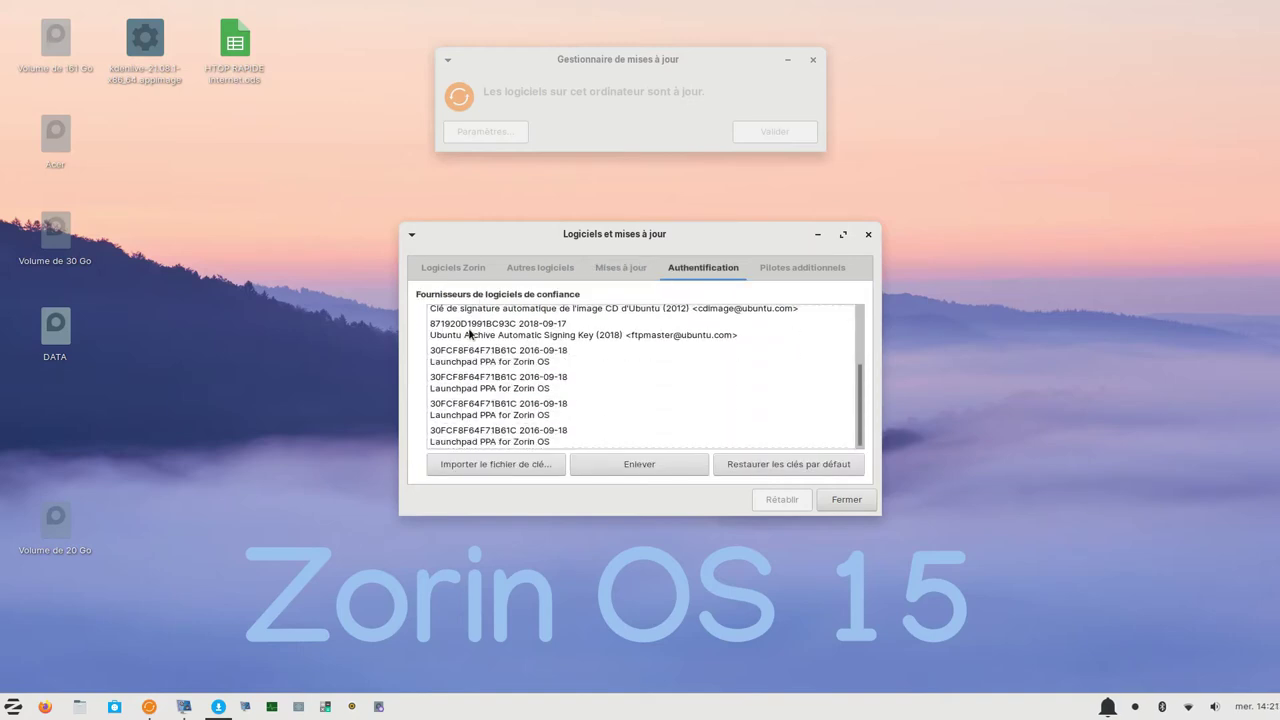
{"action": "scroll", "coordinate": [476, 355], "scroll_direction": "up", "scroll_amount": 3}
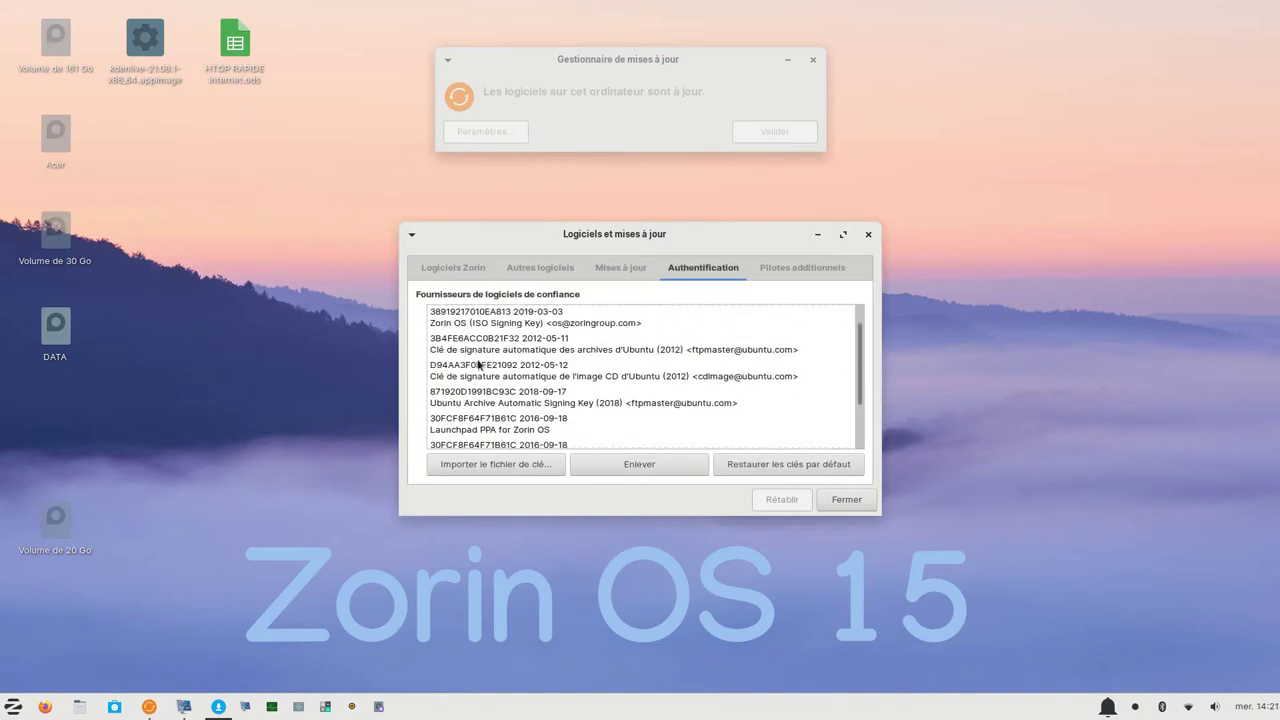
{"action": "scroll", "coordinate": [478, 366], "scroll_direction": "up", "scroll_amount": 1}
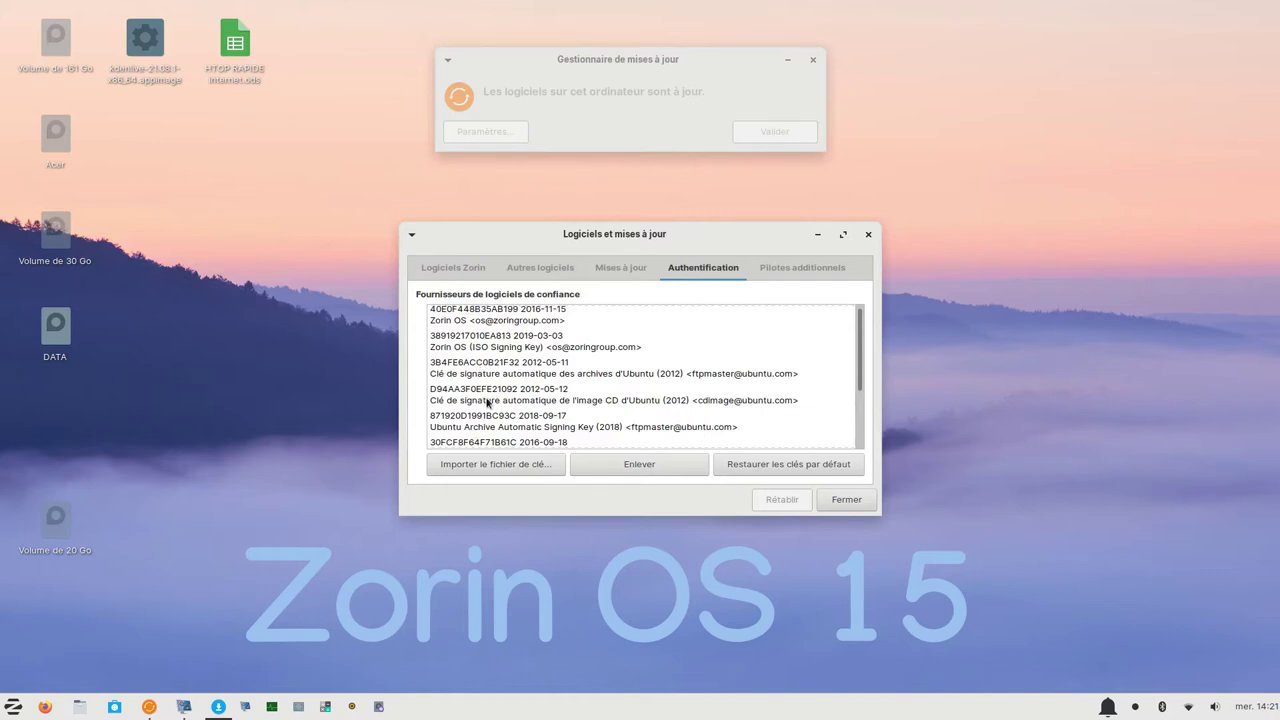
{"action": "left_click", "coordinate": [808, 266]}
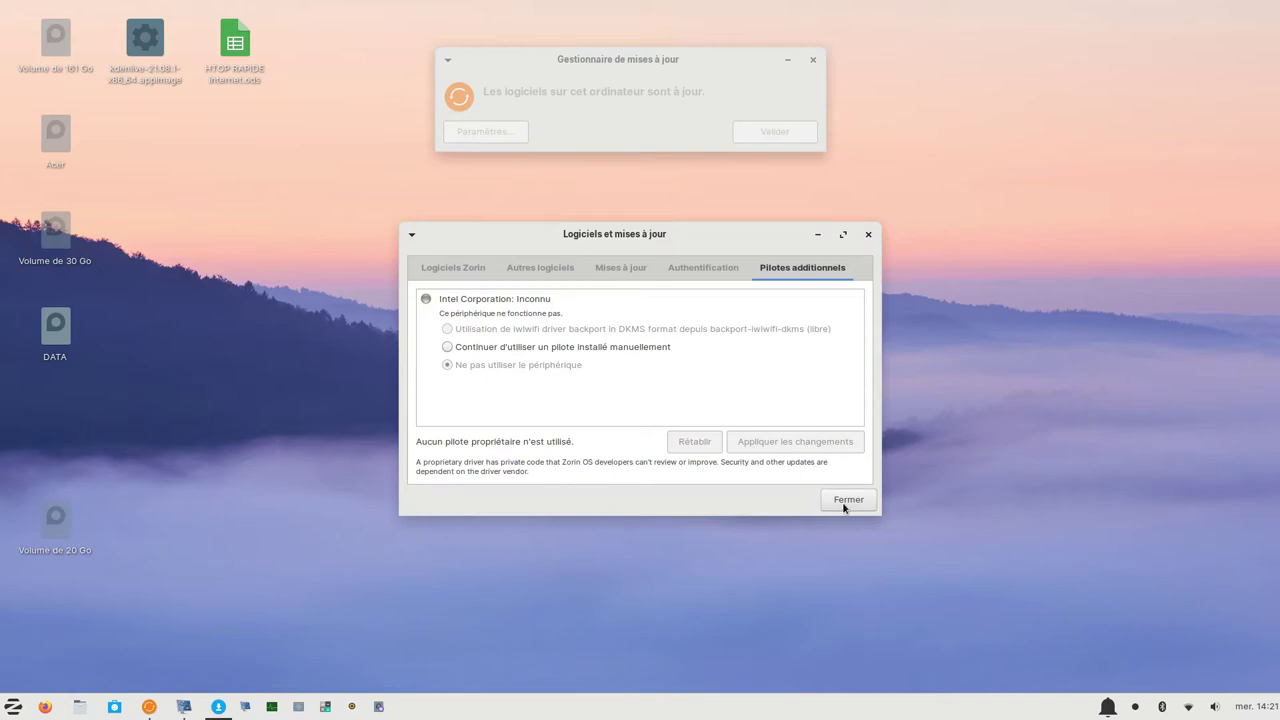
{"action": "left_click", "coordinate": [843, 500]}
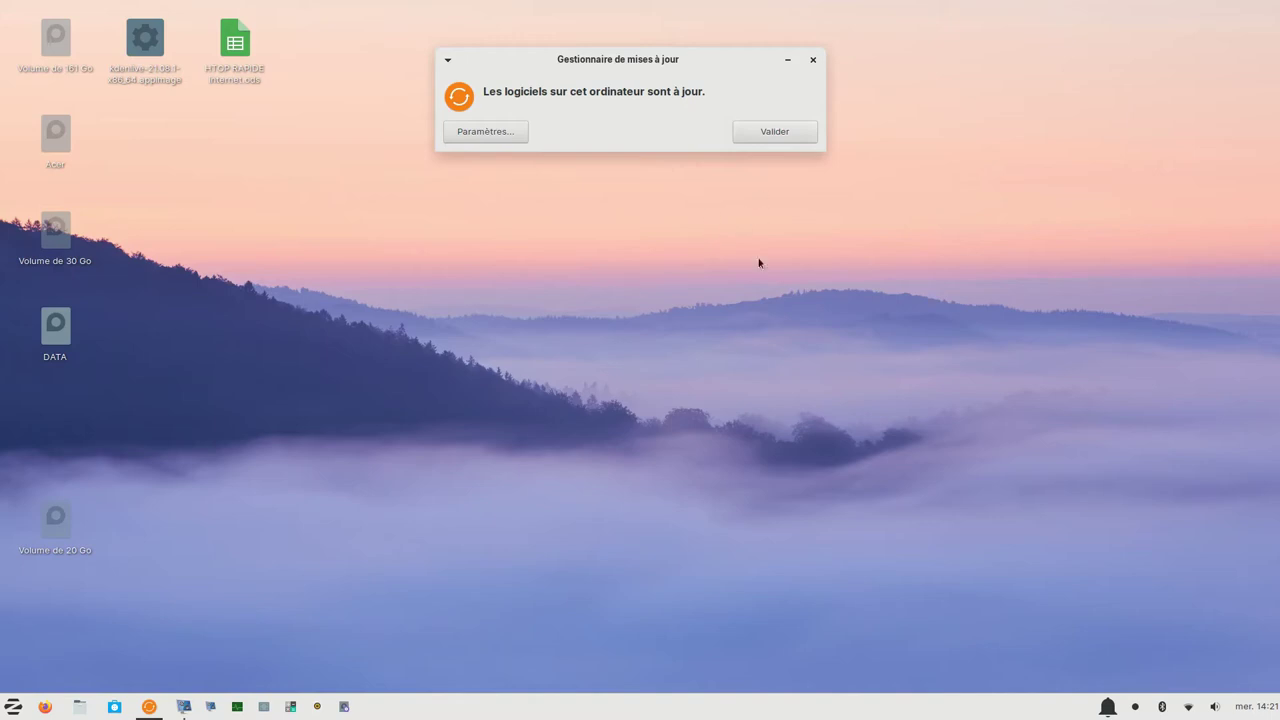
- Dismiss the Gestionnaire de mises à jour with Valider
{"action": "left_click", "coordinate": [772, 136]}
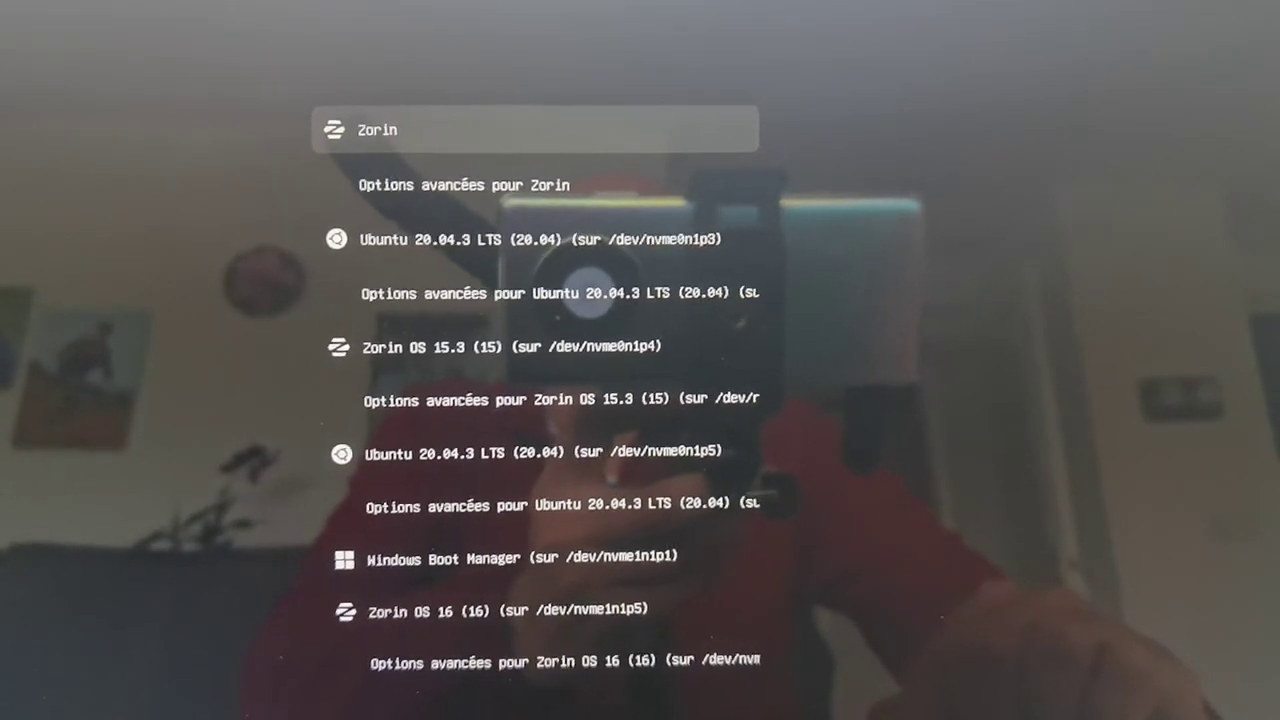
- Step down through the GRUB entries from Zorin advanced options to UEFI Firmware Settings
{"action": "key", "text": "Down"}
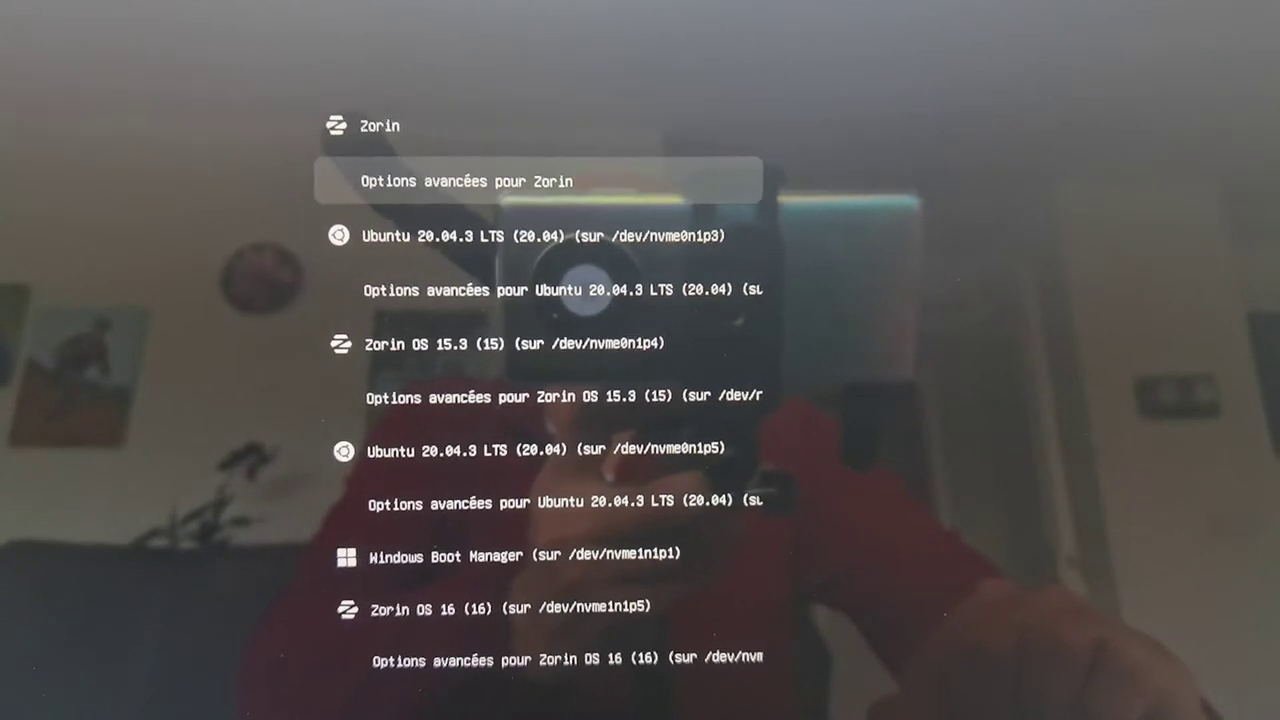
{"action": "key", "text": "Down"}
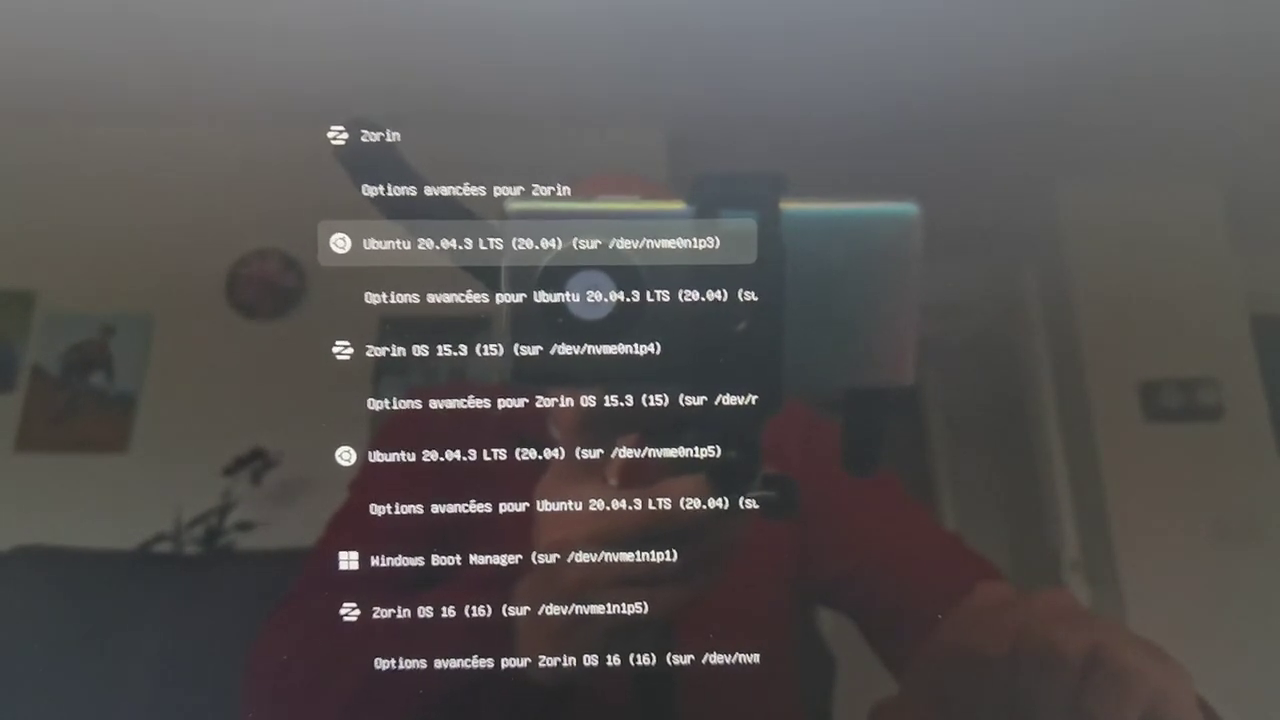
{"action": "key", "text": "Down"}
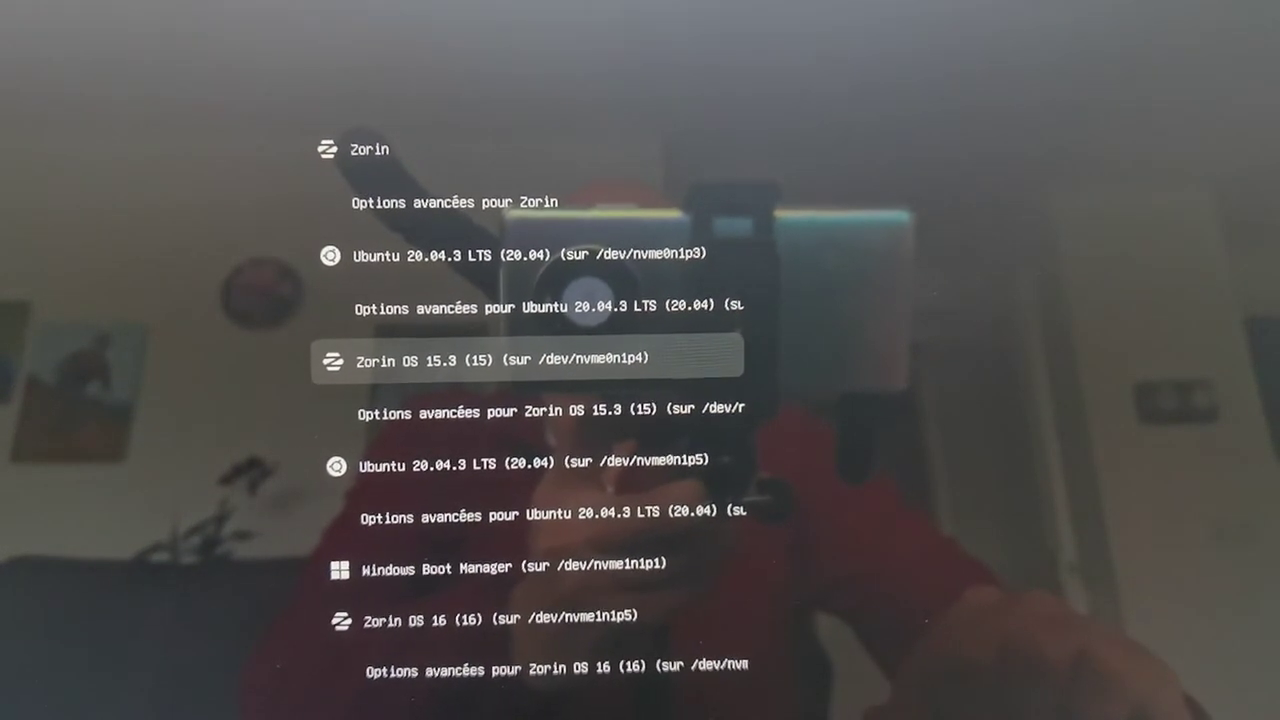
{"action": "key", "text": "Down"}
{"action": "key", "text": "Down"}
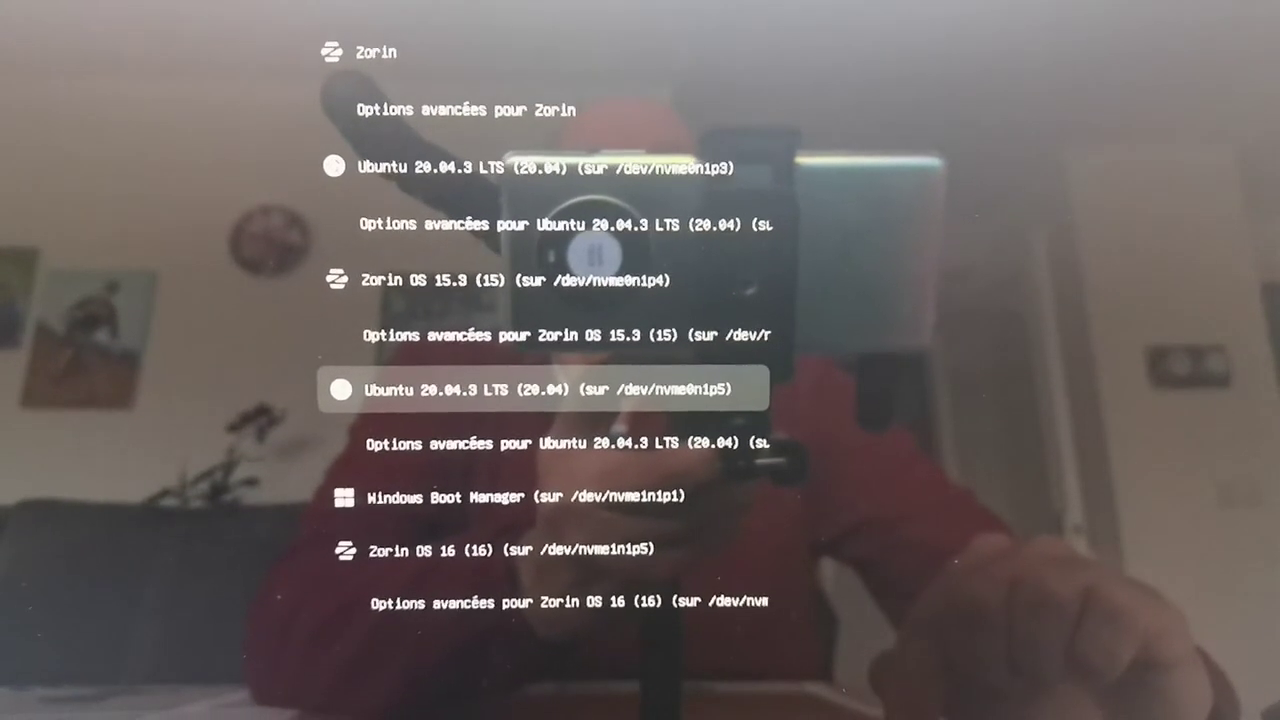
{"action": "key", "text": "Down"}
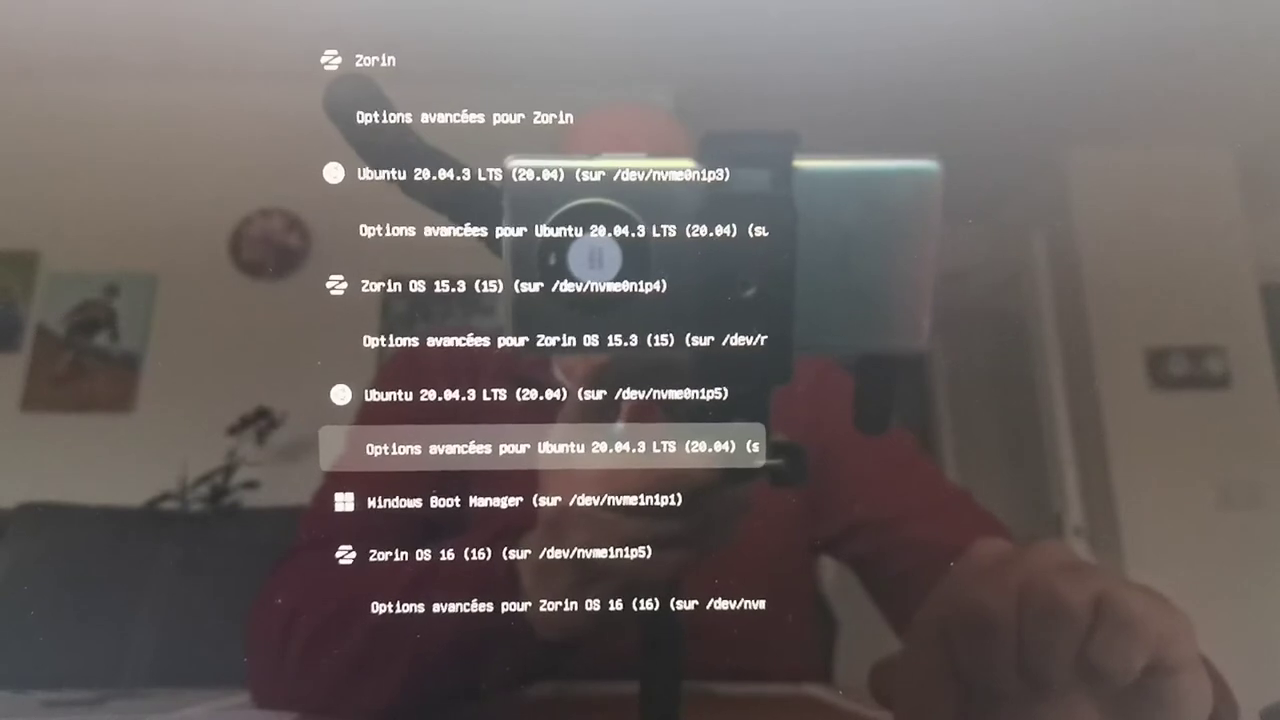
{"action": "key", "text": "Down"}
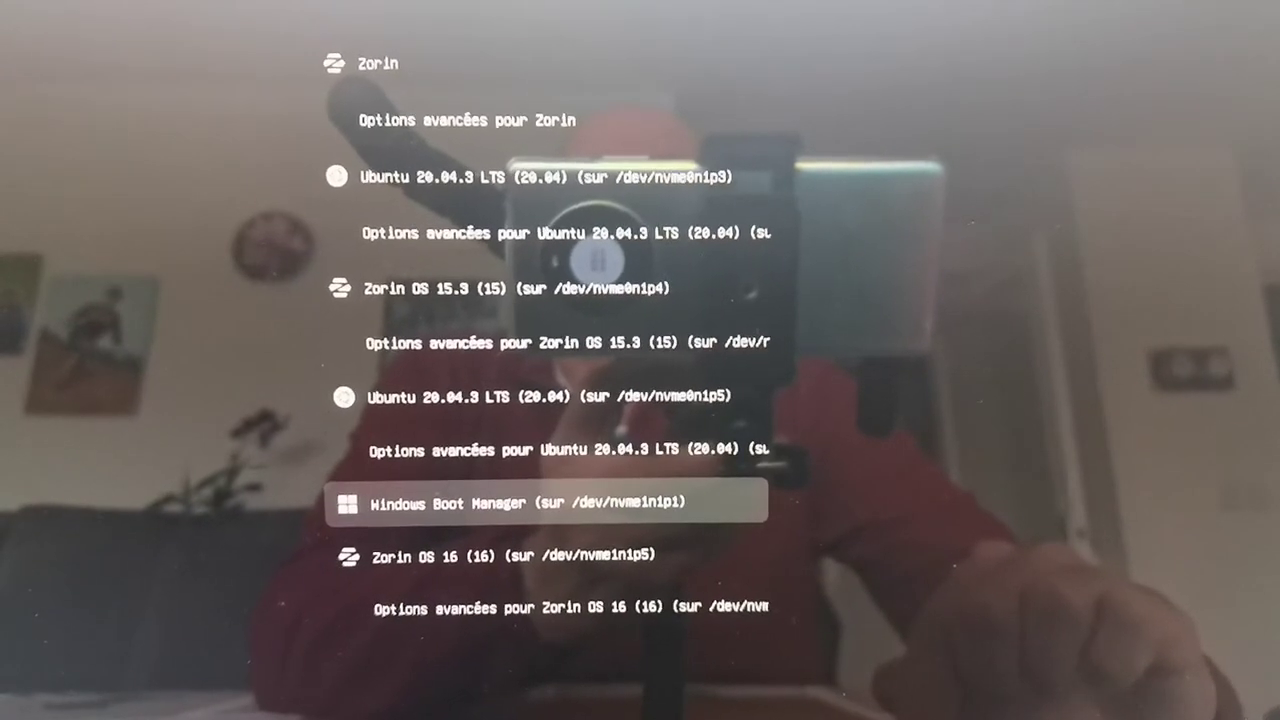
{"action": "key", "text": "Down"}
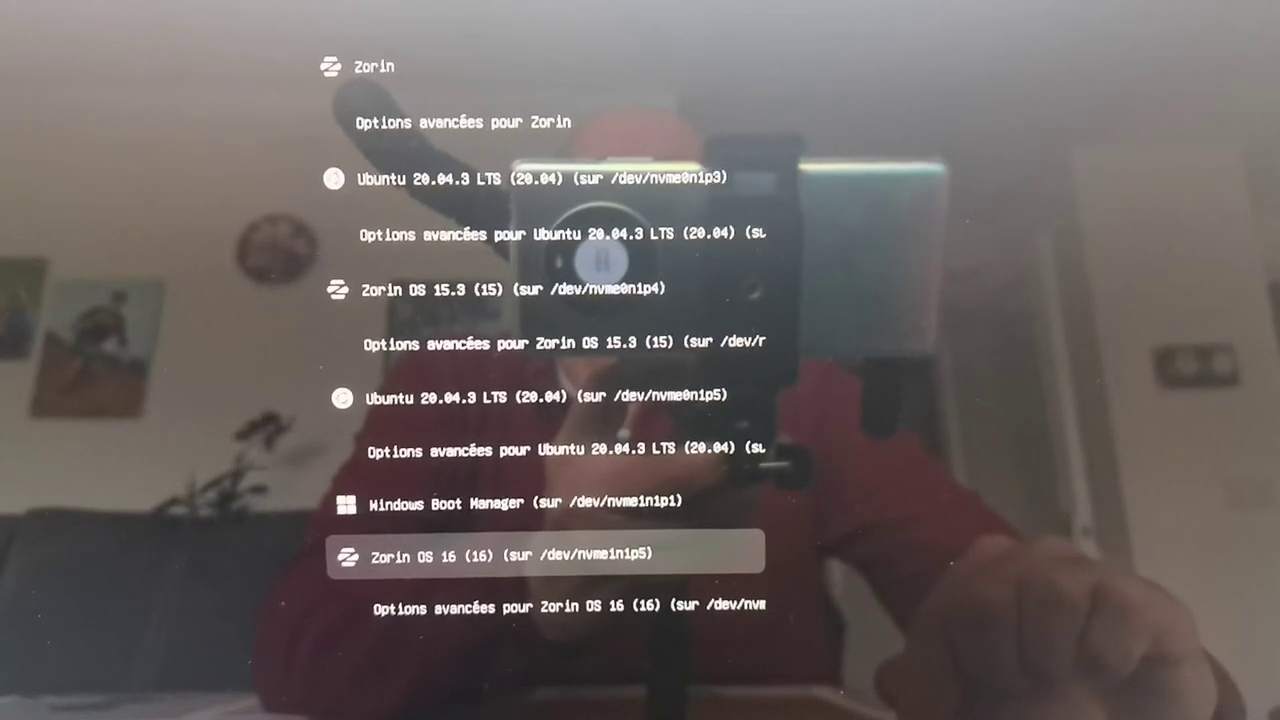
{"action": "key", "text": "Down"}
{"action": "key", "text": "Down"}
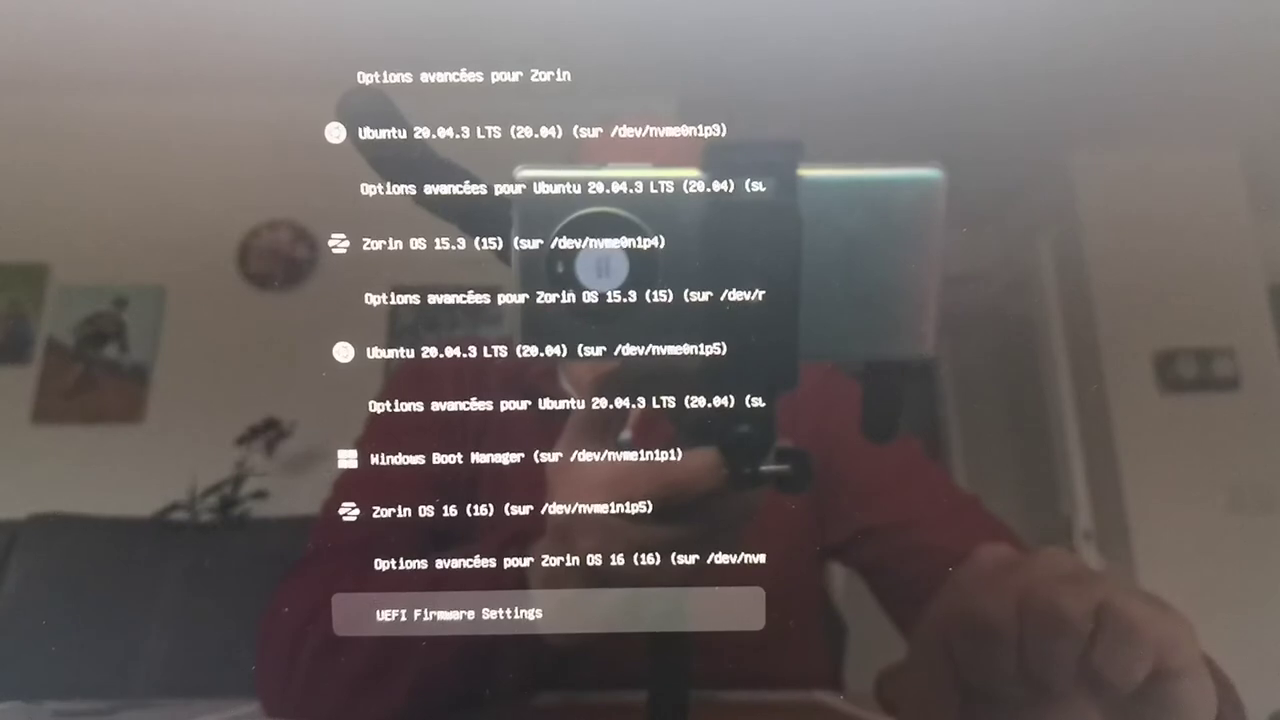
- Move back up through the Ubuntu and Zorin OS 16 entries to the top Zorin entry
{"action": "key", "text": "Up"}
{"action": "key", "text": "Up"}
{"action": "key", "text": "Up"}
{"action": "key", "text": "Up"}
{"action": "key", "text": "Up"}
{"action": "key", "text": "Up"}
{"action": "key", "text": "Up"}
{"action": "key", "text": "Up"}
{"action": "key", "text": "Up"}
{"action": "key", "text": "Up"}
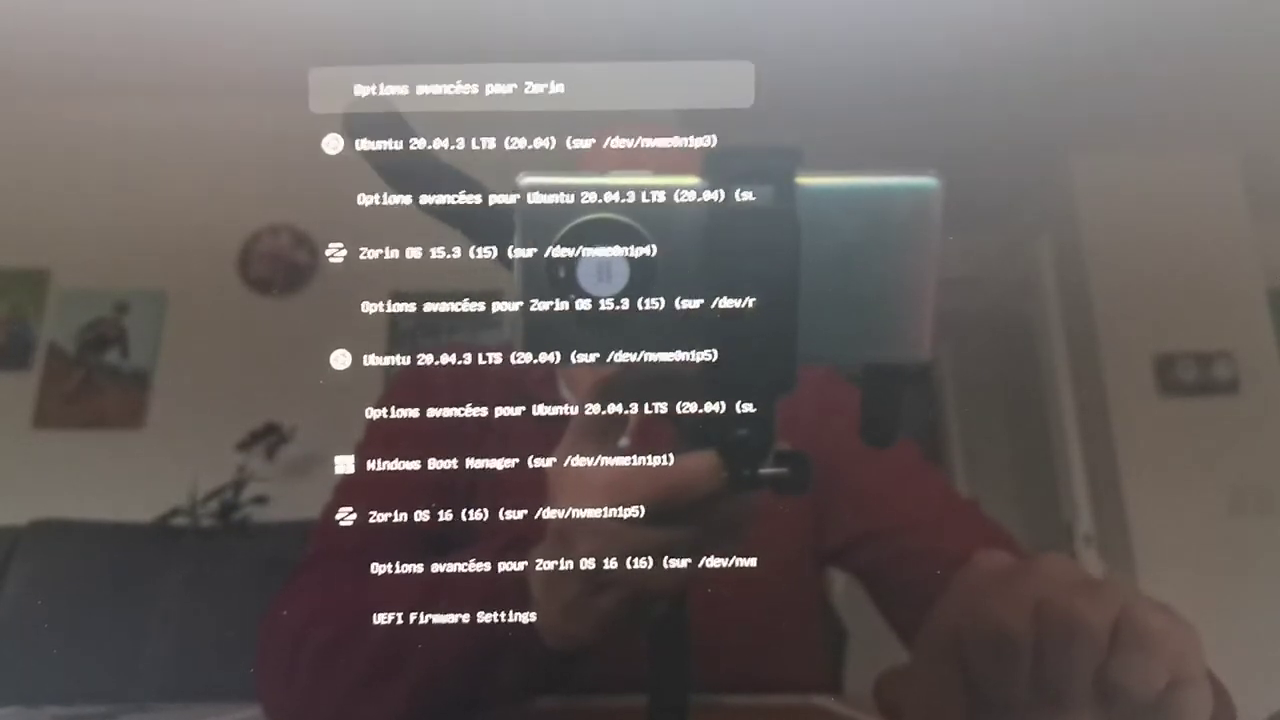
{"action": "key", "text": "Up"}
{"action": "key", "text": "Down"}
{"action": "key", "text": "Down"}
{"action": "key", "text": "Down"}
{"action": "key", "text": "Down"}
{"action": "key", "text": "Down"}
{"action": "key", "text": "Up"}
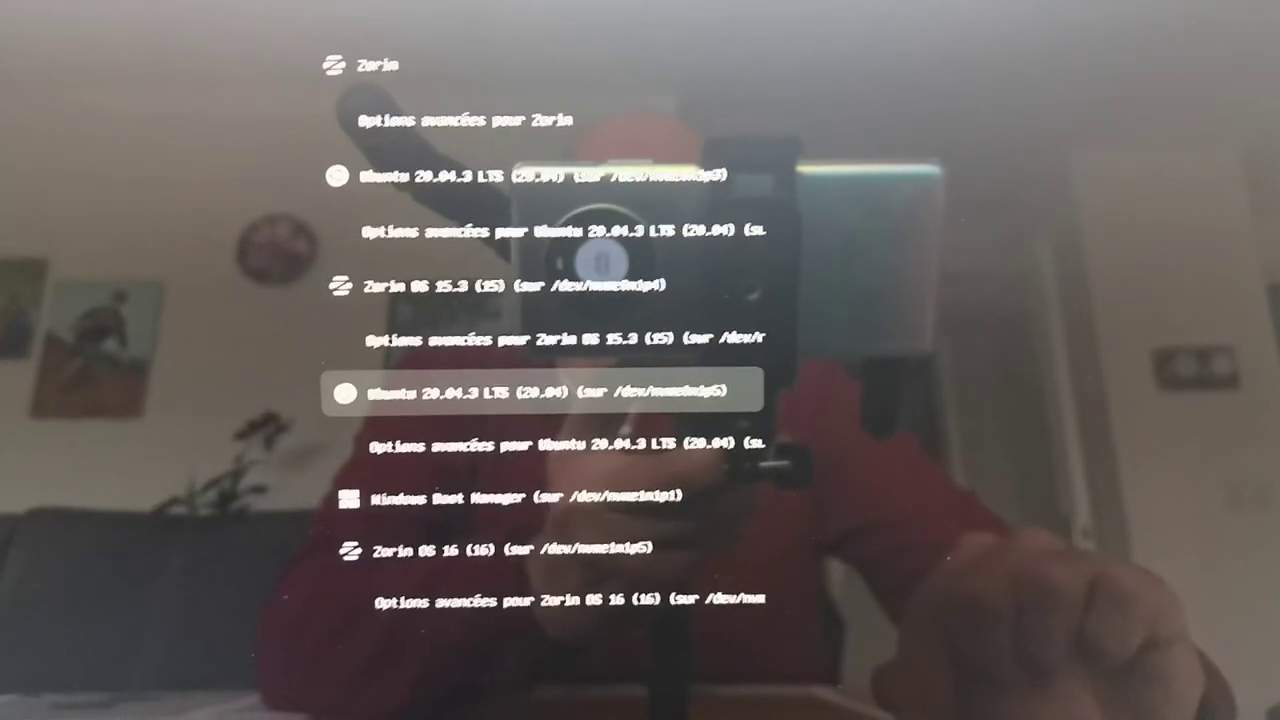
{"action": "key", "text": "Up"}
{"action": "key", "text": "Up"}
{"action": "key", "text": "Up"}
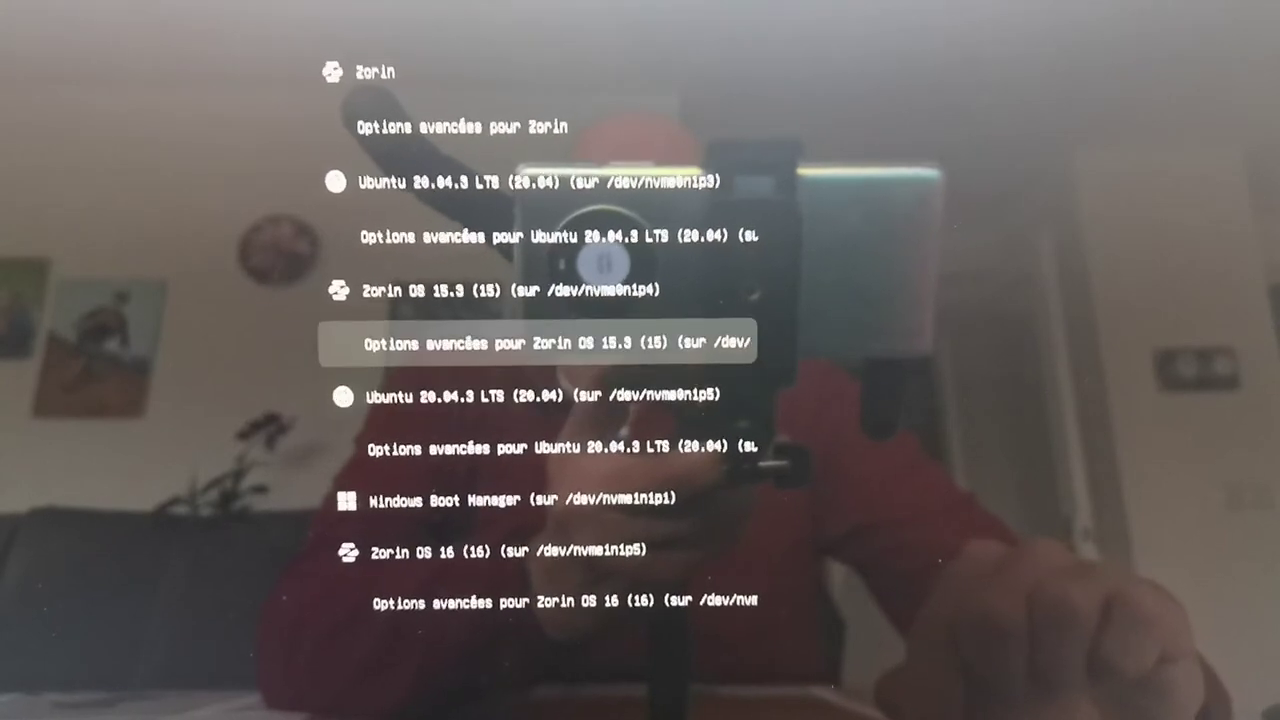
{"action": "key", "text": "Up"}
{"action": "key", "text": "Up"}
{"action": "key", "text": "Up"}
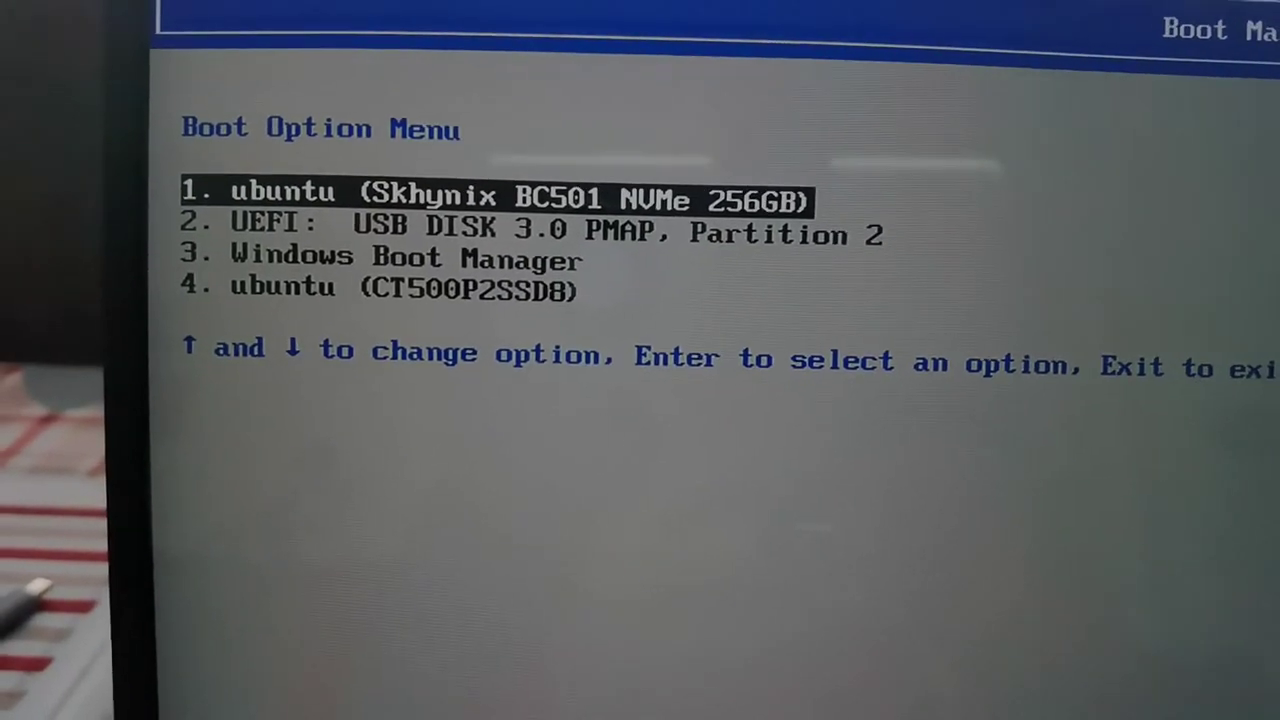
- Boot from the UEFI: USB DISK entry in the firmware boot menu
{"action": "key", "text": "Down"}
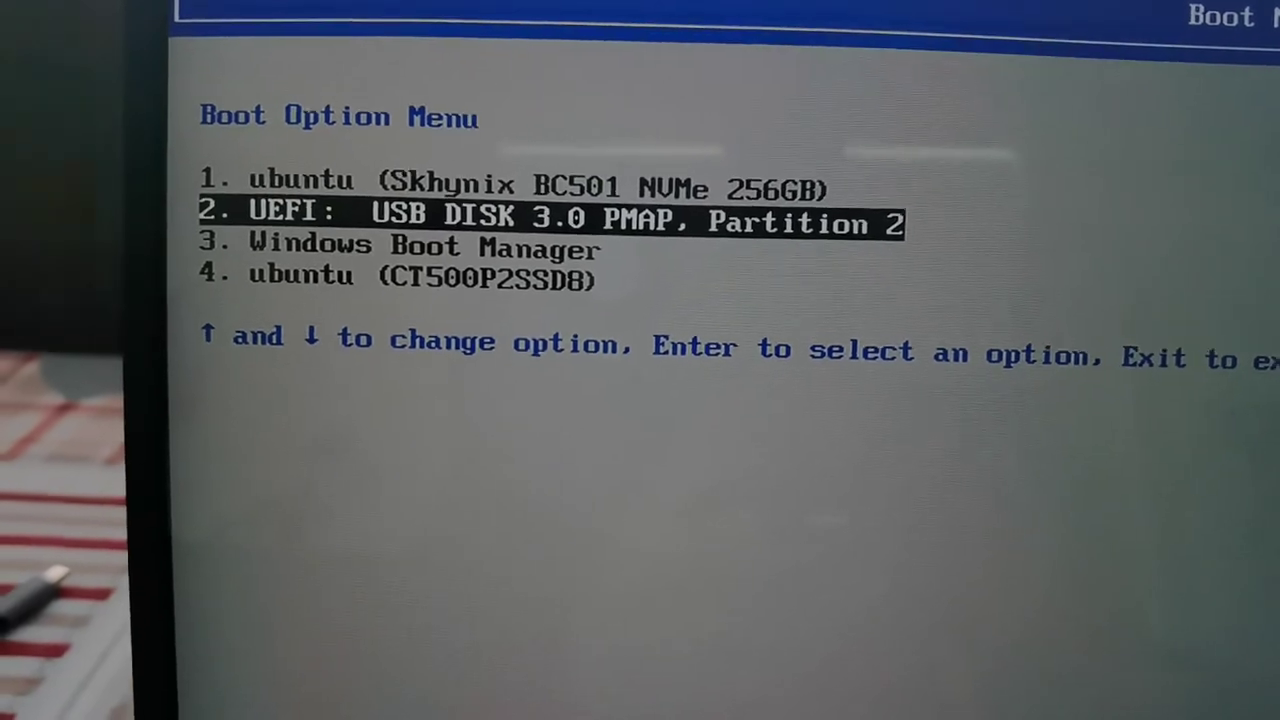
{"action": "key", "text": "Down"}
{"action": "key", "text": "Down"}
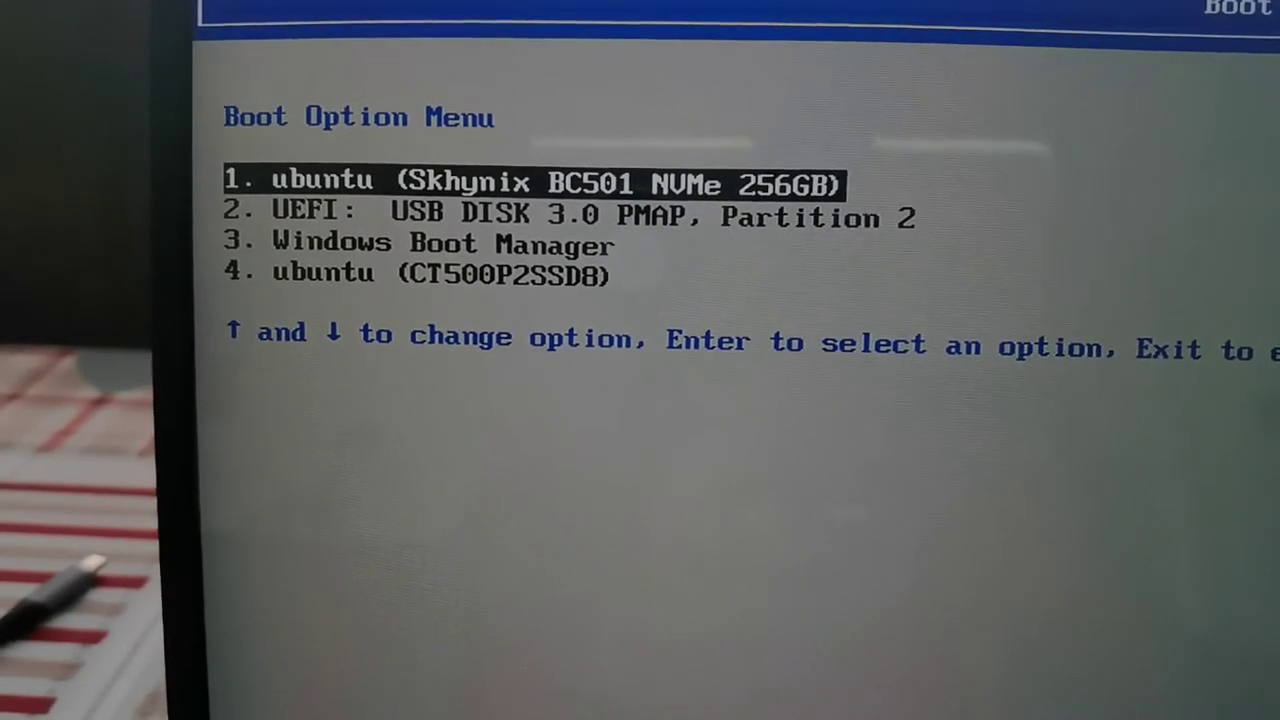
{"action": "key", "text": "Down"}
{"action": "key", "text": "Return"}
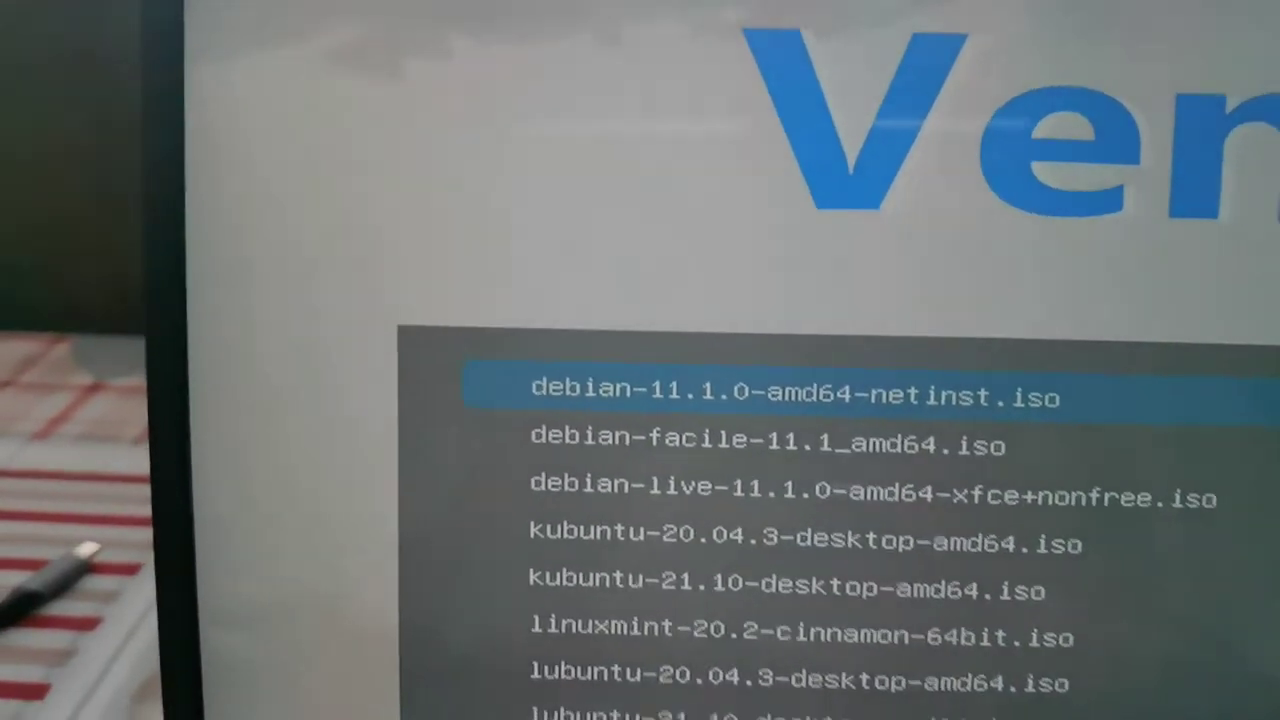
- Boot Zorin-OS-16-Lite-64-bit.iso from Ventoy and start Try or Install Zorin OS
{"action": "key", "text": "Down"}
{"action": "key", "text": "Down"}
{"action": "key", "text": "Down"}
{"action": "key", "text": "Down"}
{"action": "key", "text": "Down"}
{"action": "key", "text": "Down"}
{"action": "key", "text": "Down"}
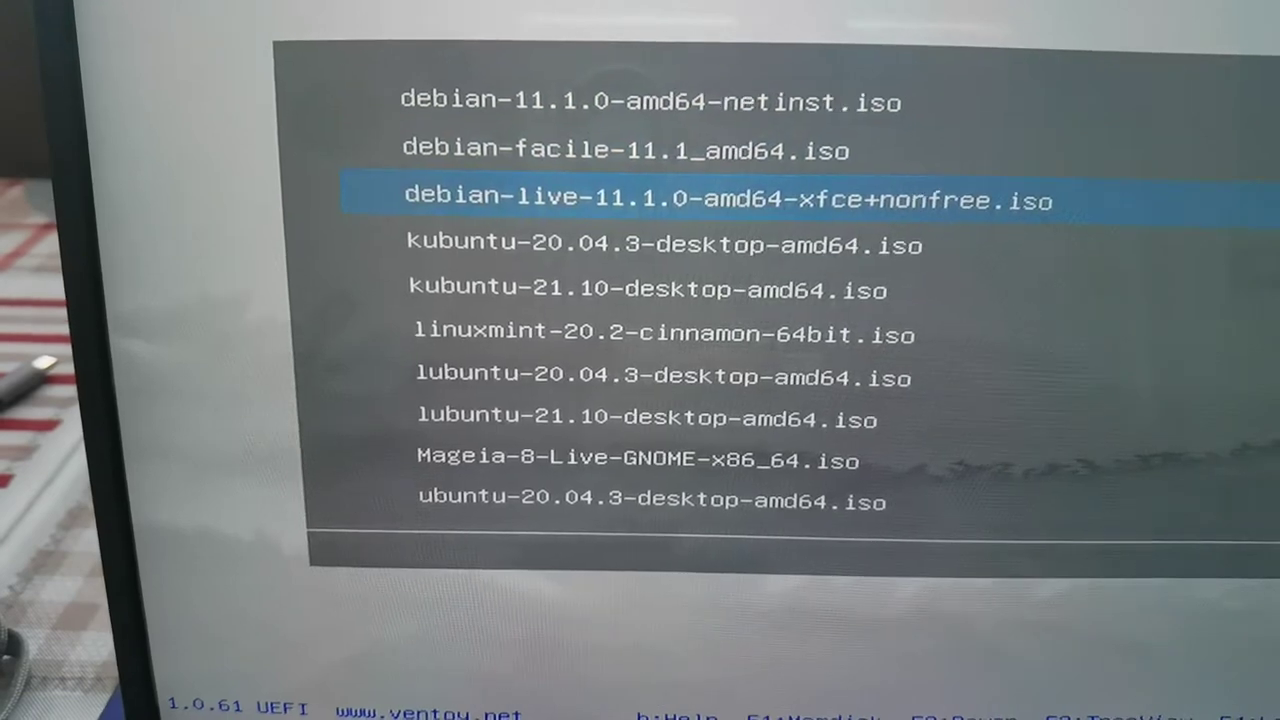
{"action": "key", "text": "Down"}
{"action": "key", "text": "Down"}
{"action": "key", "text": "Down"}
{"action": "key", "text": "Down"}
{"action": "key", "text": "Down"}
{"action": "key", "text": "Down"}
{"action": "key", "text": "Down"}
{"action": "key", "text": "Down"}
{"action": "key", "text": "Down"}
{"action": "key", "text": "Down"}
{"action": "key", "text": "Down"}
{"action": "key", "text": "Down"}
{"action": "key", "text": "Down"}
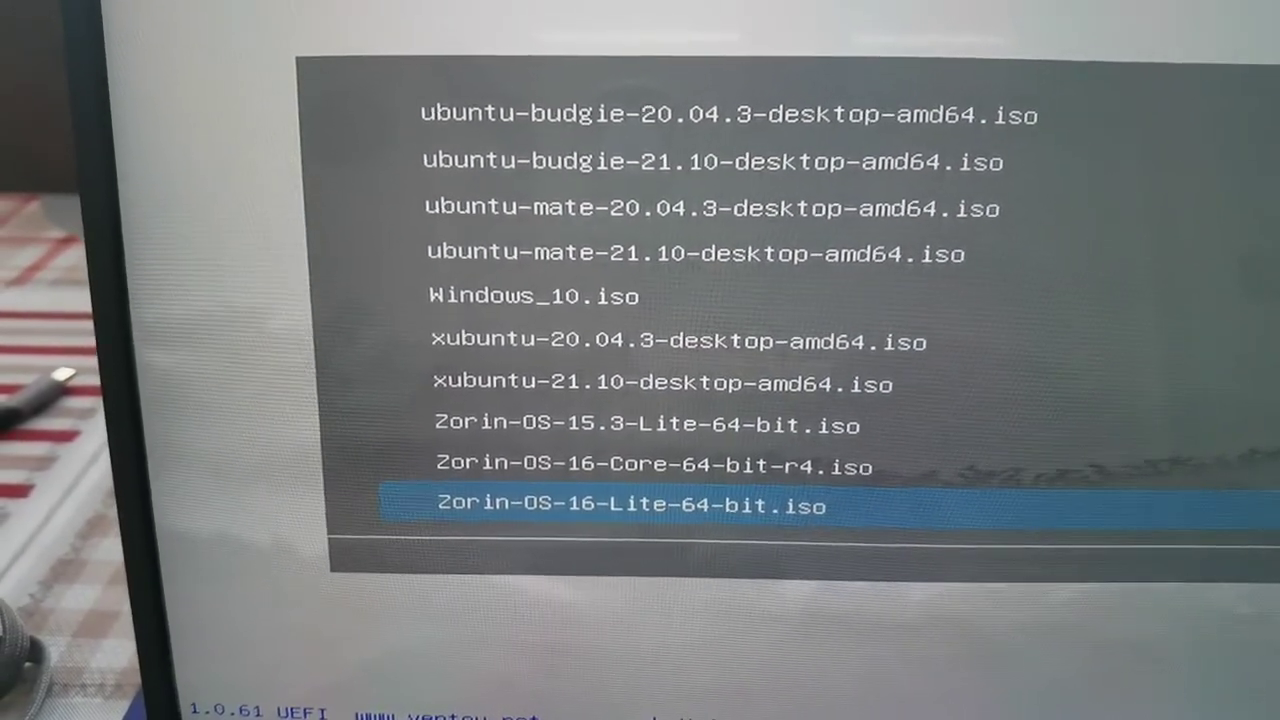
{"action": "key", "text": "Return"}
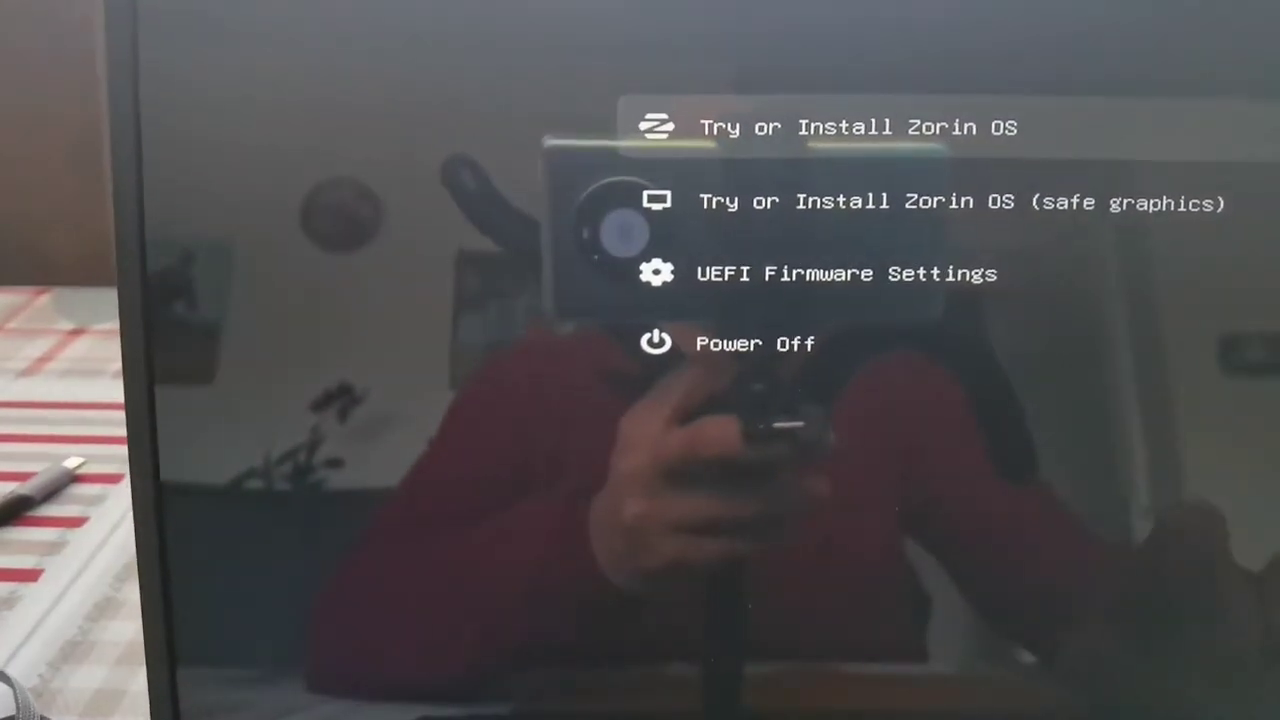
{"action": "key", "text": "Return"}
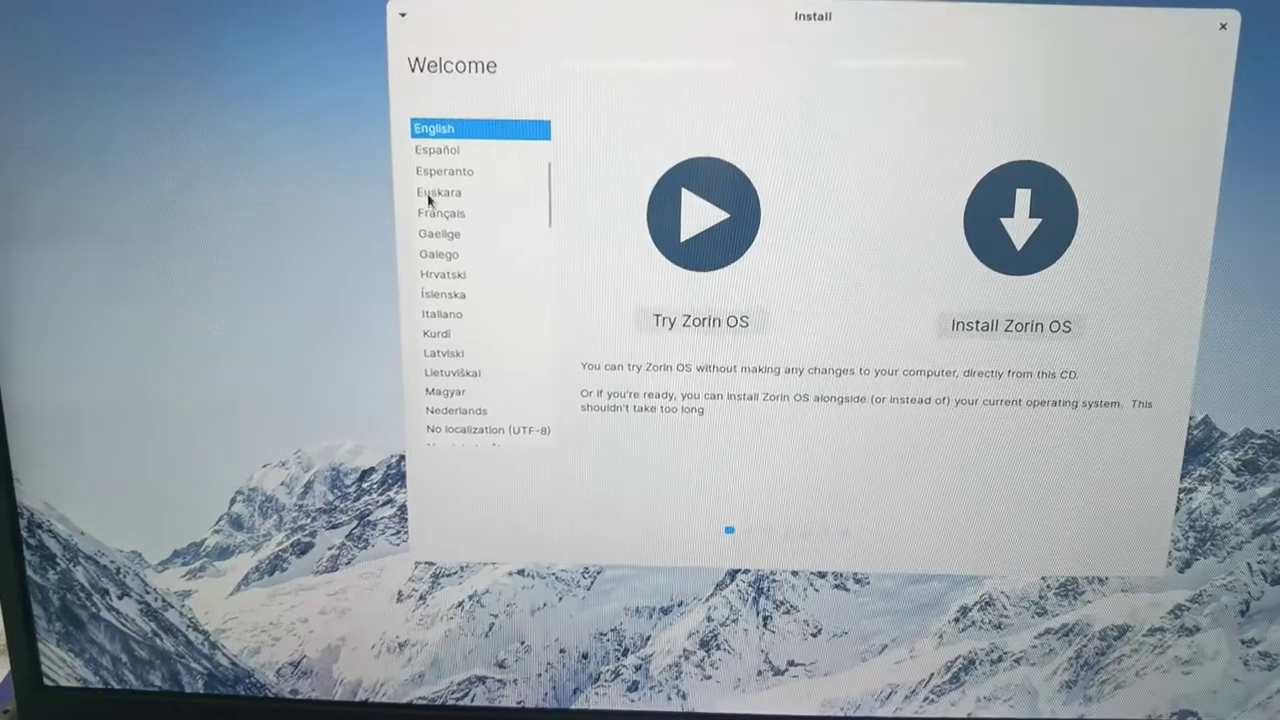
- Switch the installer language to Français and minimise the screen recorder window
{"action": "left_click", "coordinate": [476, 213]}
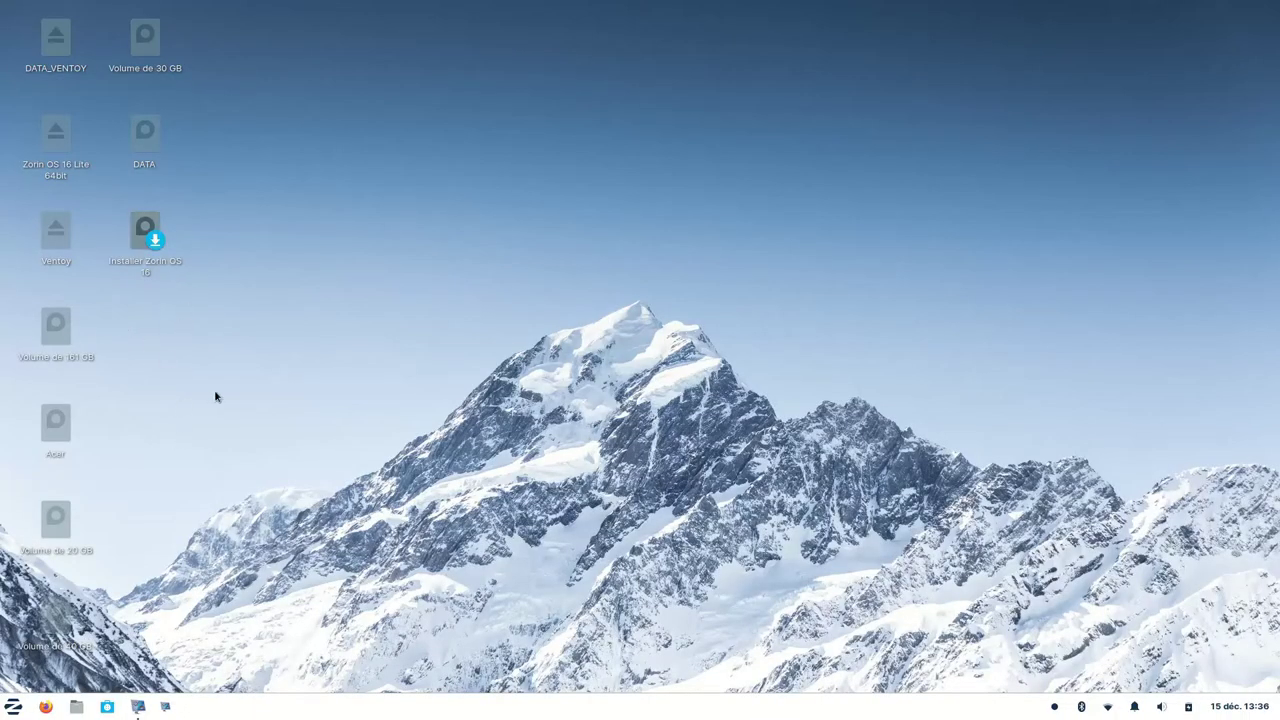
{"action": "left_click", "coordinate": [137, 710]}
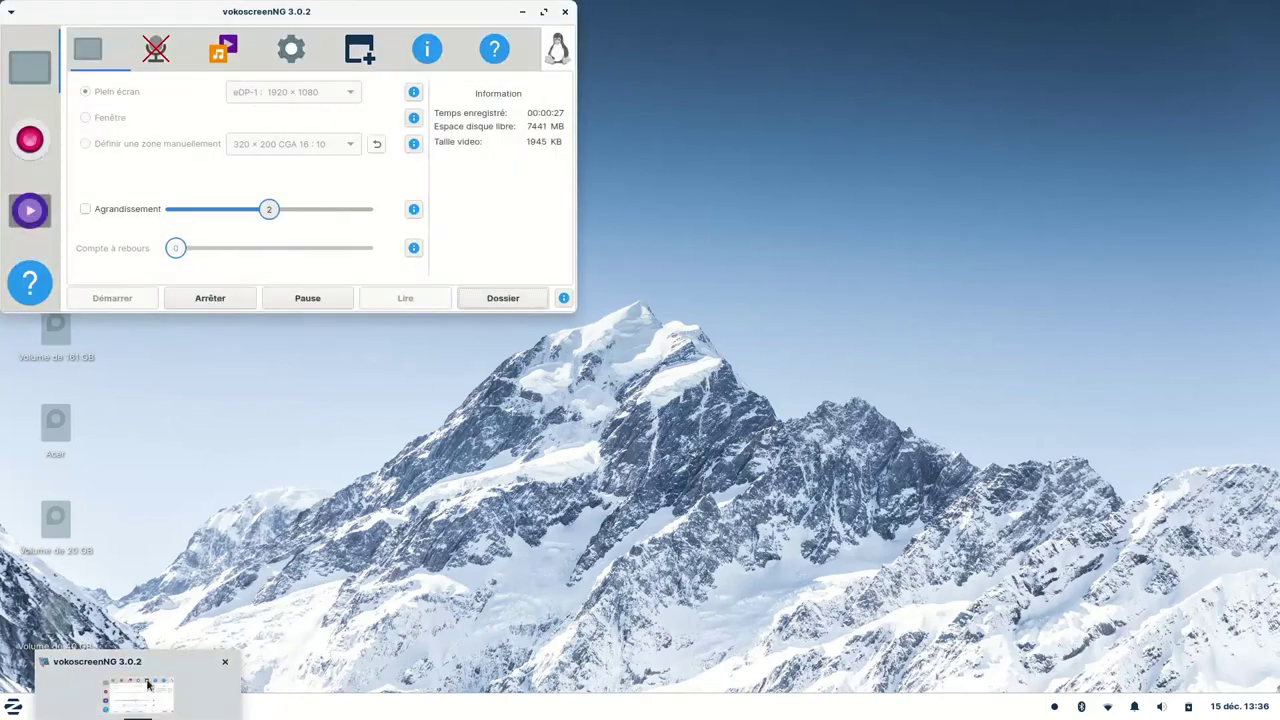
{"action": "left_click", "coordinate": [522, 12]}
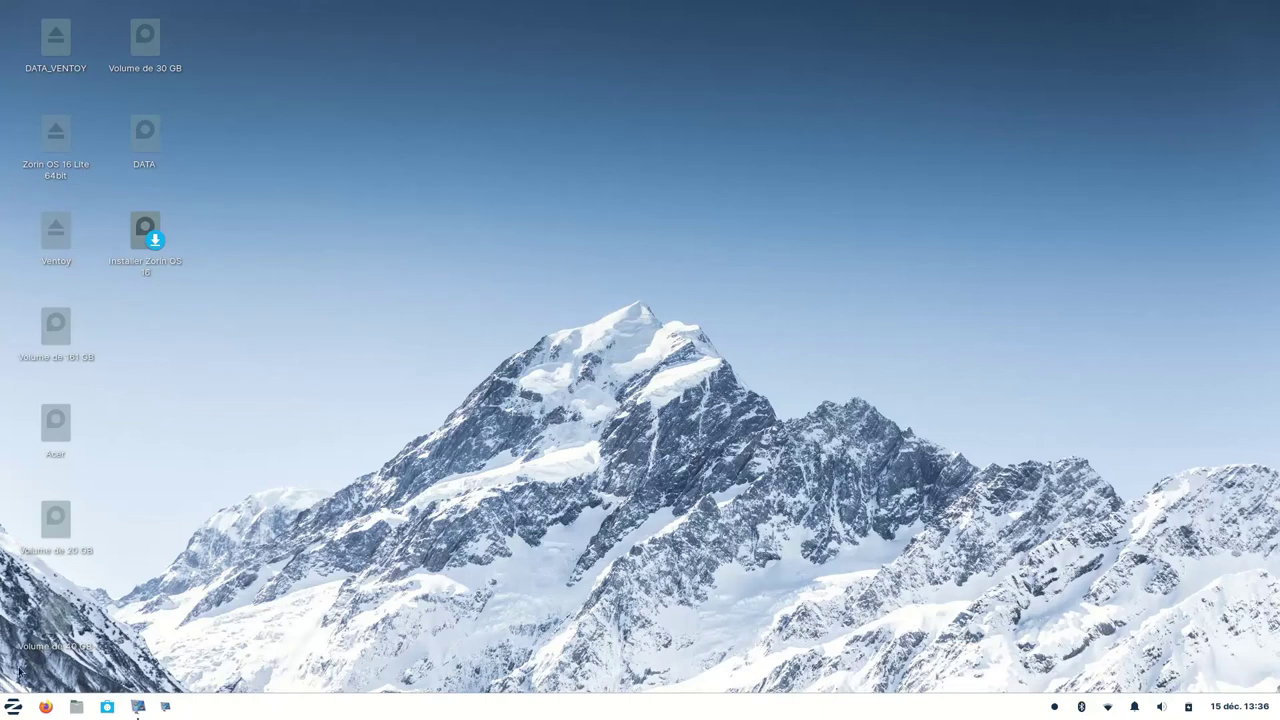
- Test the keyboard by typing 'azer2' into the Zorin menu search, then erase it and close the menu
{"action": "left_click", "coordinate": [8, 707]}
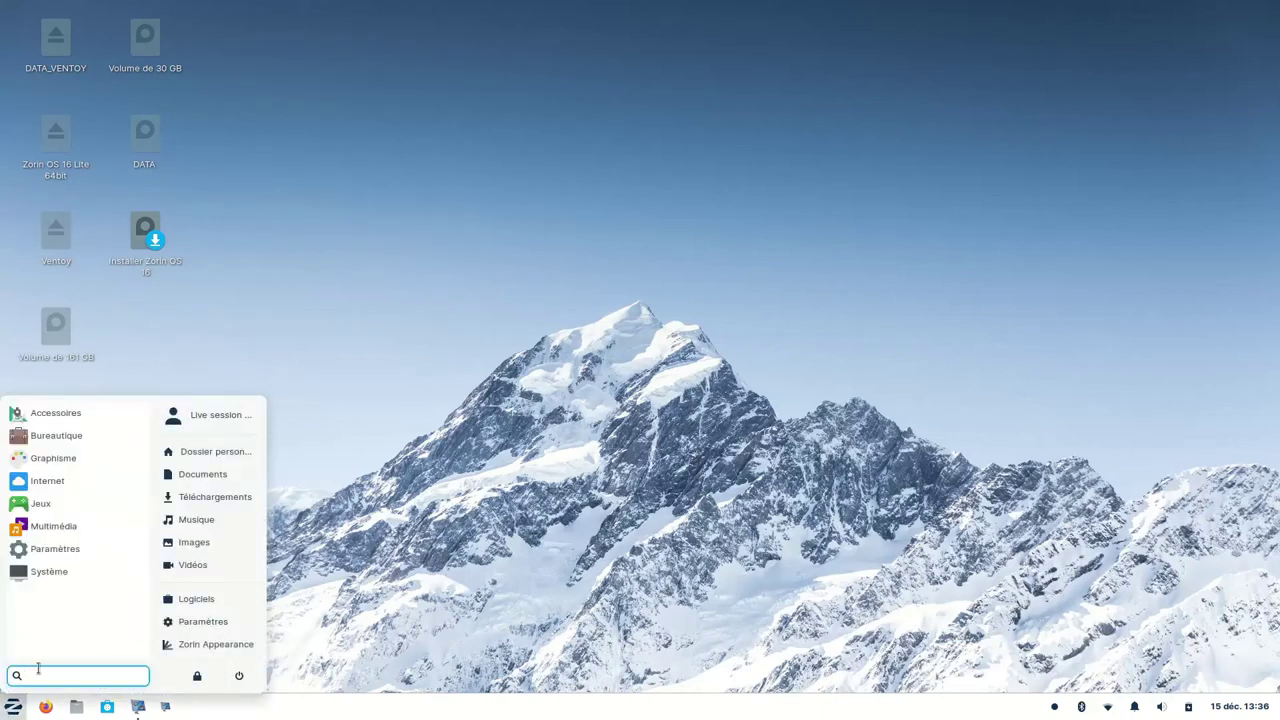
{"action": "type", "text": "azertjkl"}
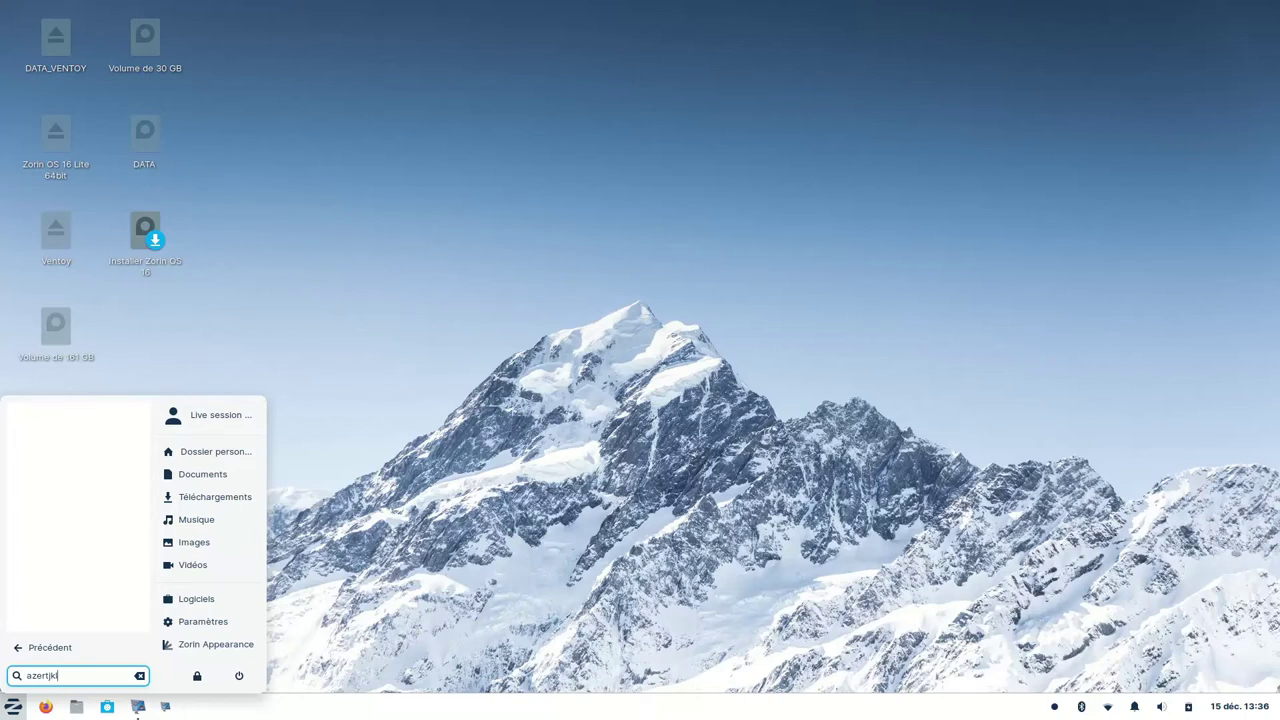
{"action": "type", "text": "2-456879/1230"}
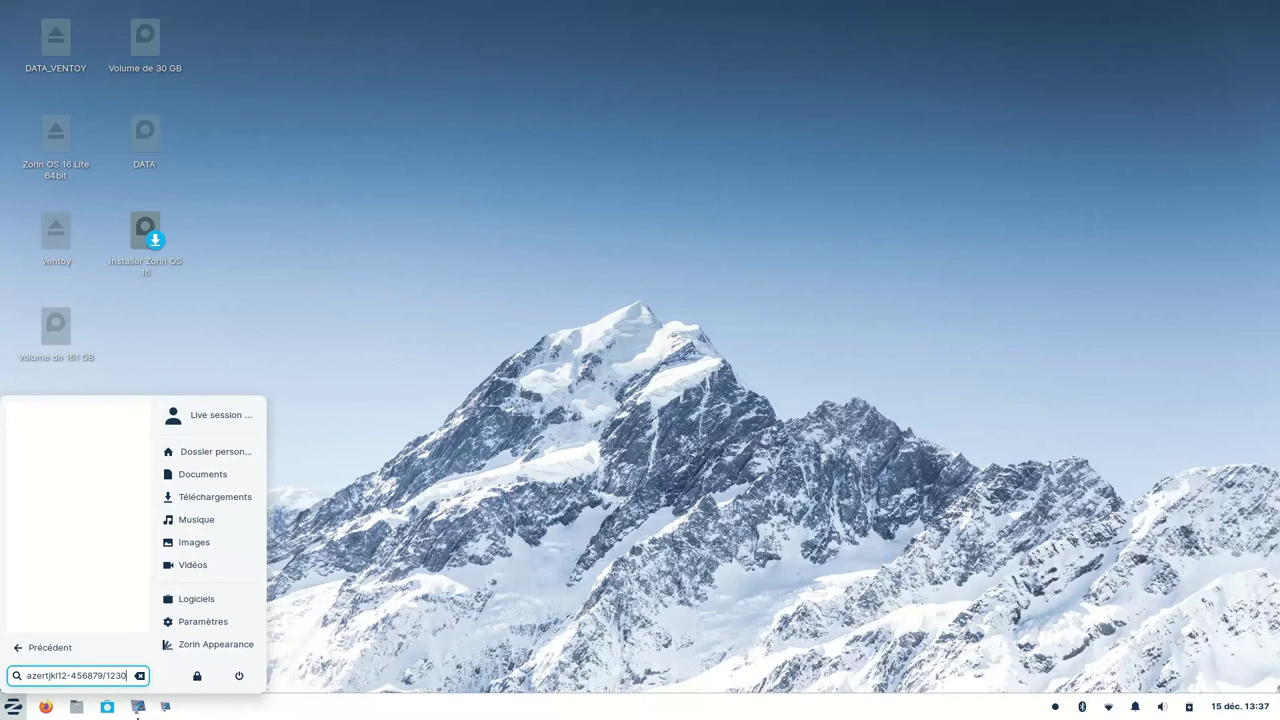
{"action": "key", "text": "BackSpace"}
{"action": "key", "text": "BackSpace"}
{"action": "key", "text": "BackSpace"}
{"action": "key", "text": "BackSpace"}
{"action": "key", "text": "BackSpace"}
{"action": "key", "text": "BackSpace"}
{"action": "key", "text": "BackSpace"}
{"action": "key", "text": "BackSpace"}
{"action": "key", "text": "BackSpace"}
{"action": "key", "text": "BackSpace"}
{"action": "key", "text": "BackSpace"}
{"action": "key", "text": "BackSpace"}
{"action": "key", "text": "BackSpace"}
{"action": "key", "text": "BackSpace"}
{"action": "key", "text": "BackSpace"}
{"action": "key", "text": "BackSpace"}
{"action": "key", "text": "Escape"}
- Start the installer, accept French language and keyboard, decline the census, and check the Wi-Fi networks
{"action": "double_click", "coordinate": [142, 234]}
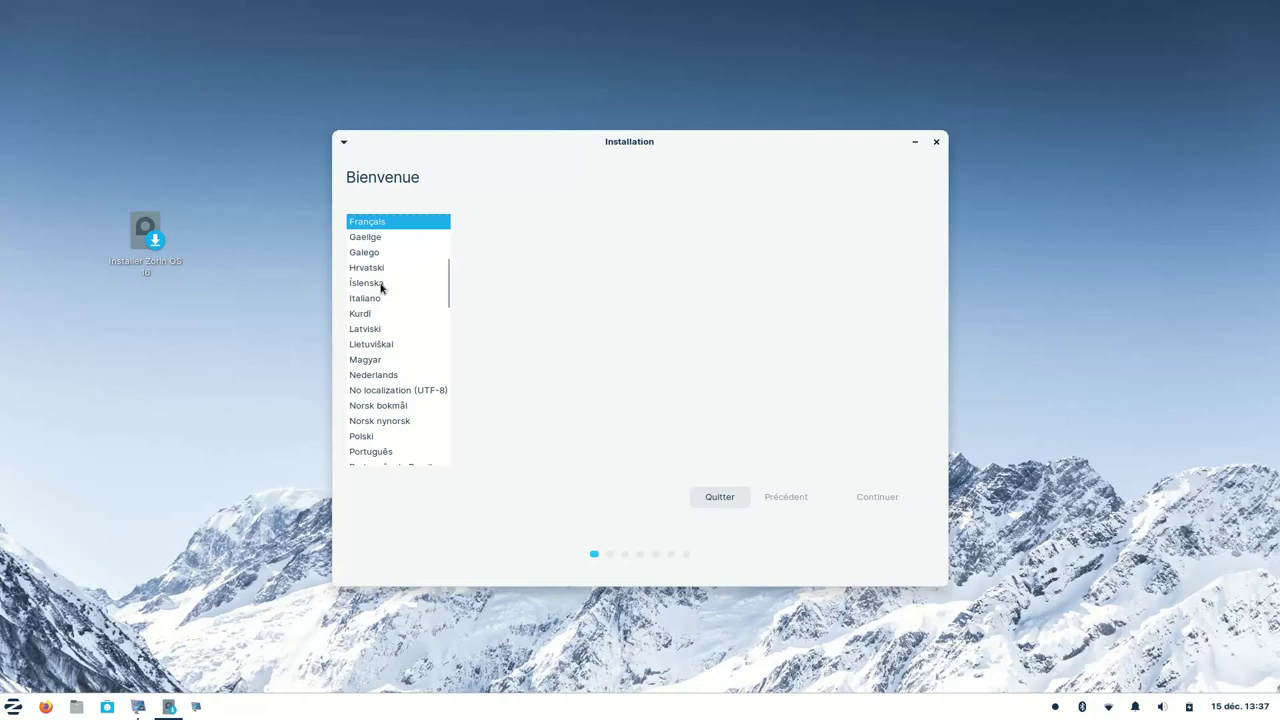
{"action": "left_click", "coordinate": [888, 498]}
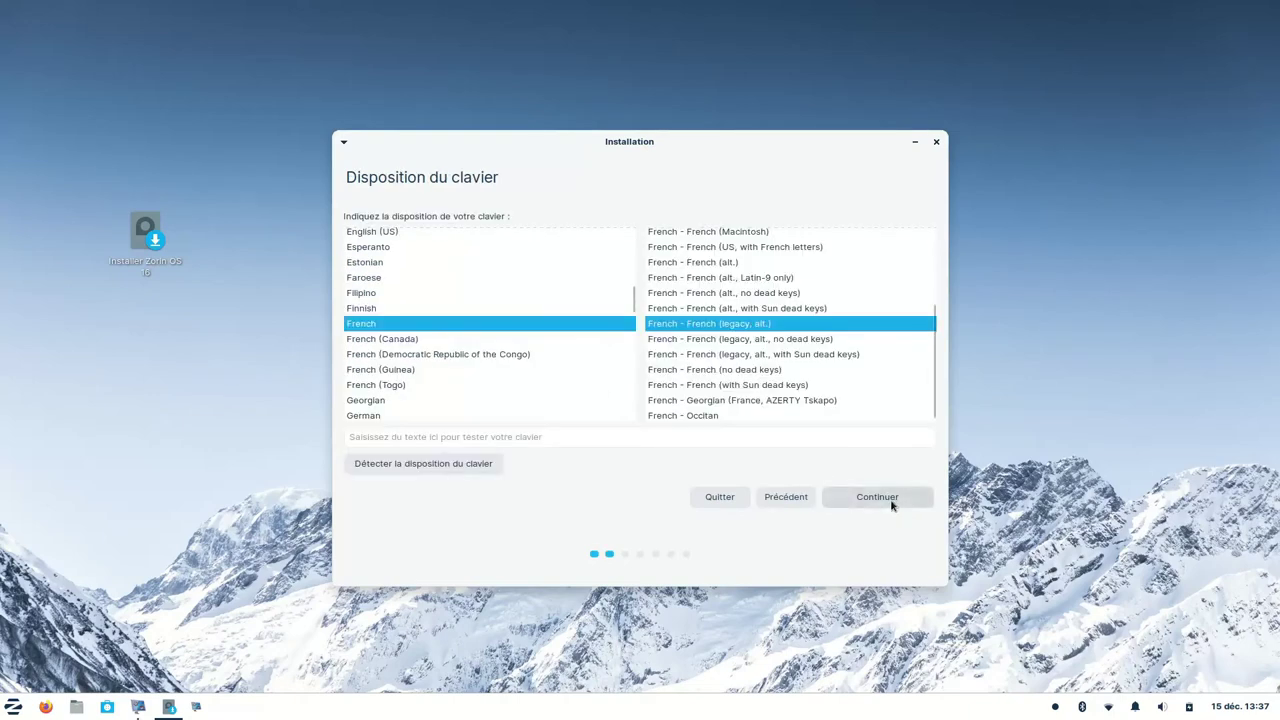
{"action": "left_click", "coordinate": [885, 499]}
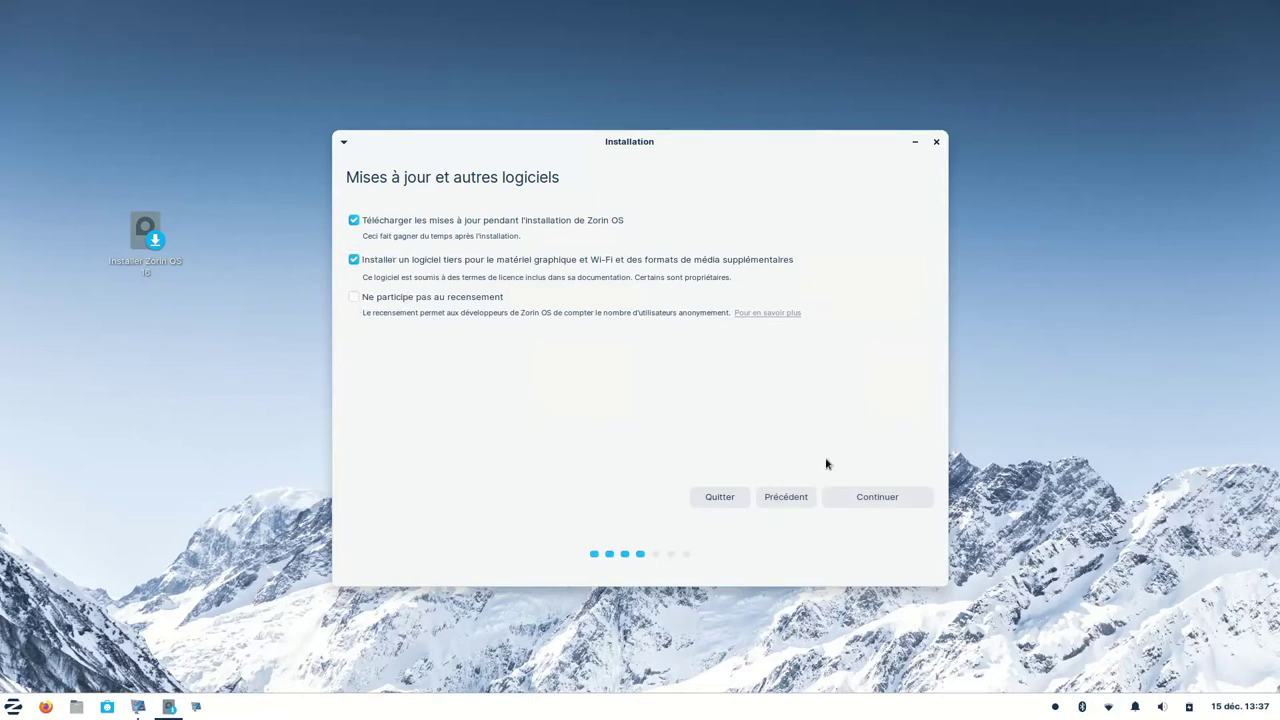
{"action": "left_click", "coordinate": [354, 298]}
{"action": "left_click", "coordinate": [861, 498]}
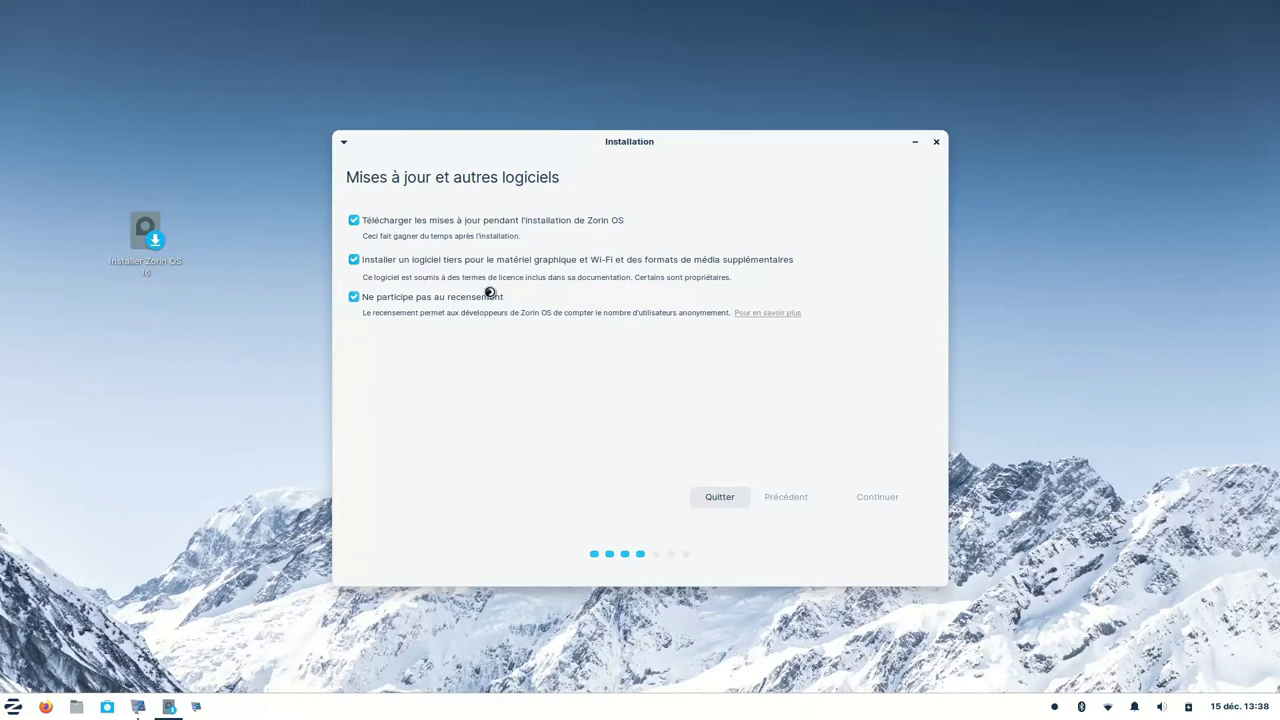
{"action": "left_click", "coordinate": [1107, 707]}
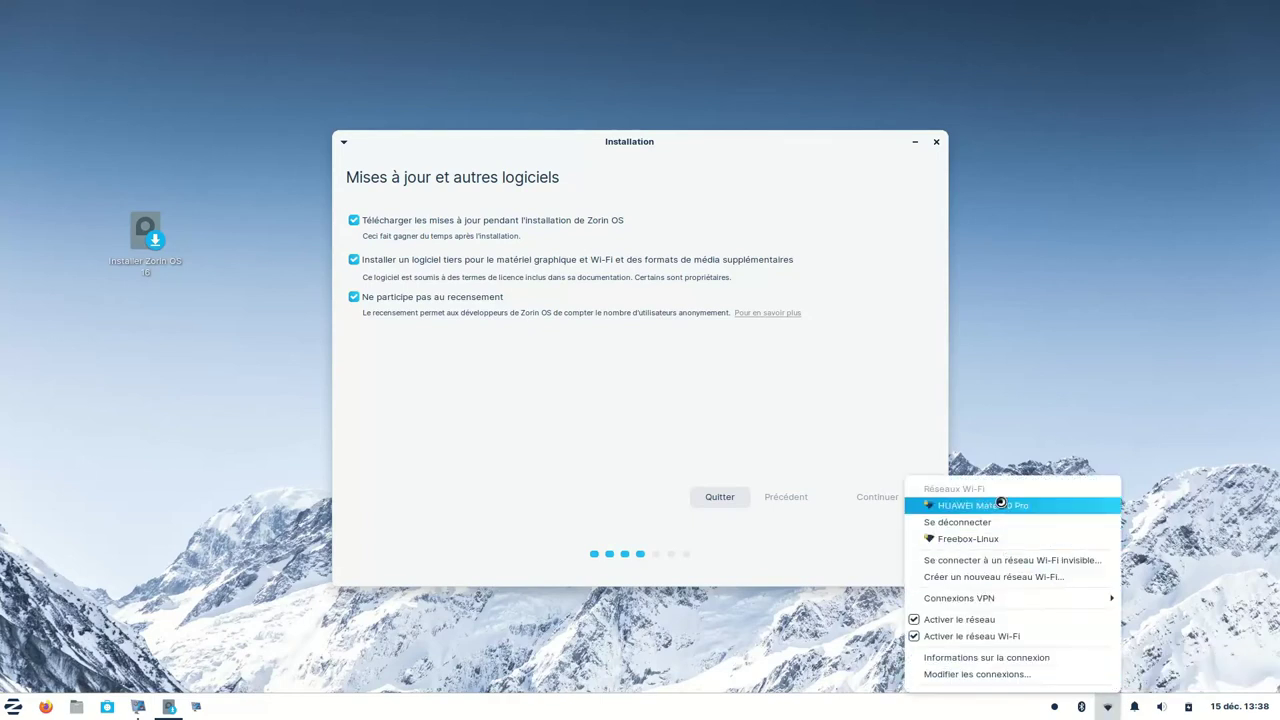
{"action": "left_click", "coordinate": [1049, 293]}
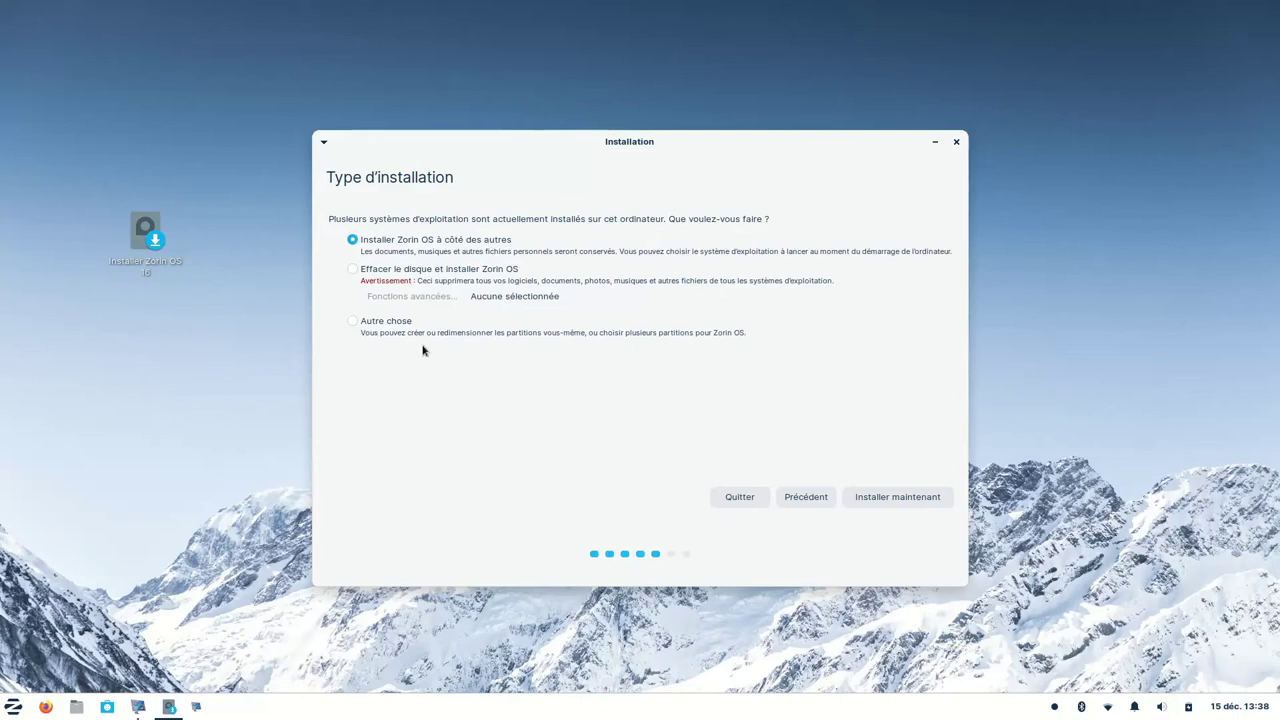
- Choose 'Autre chose' partitioning and select the Zorin OS 15.3 partition nvme0n1p4 on nvme0n1
{"action": "left_click", "coordinate": [355, 322]}
{"action": "left_click", "coordinate": [904, 503]}
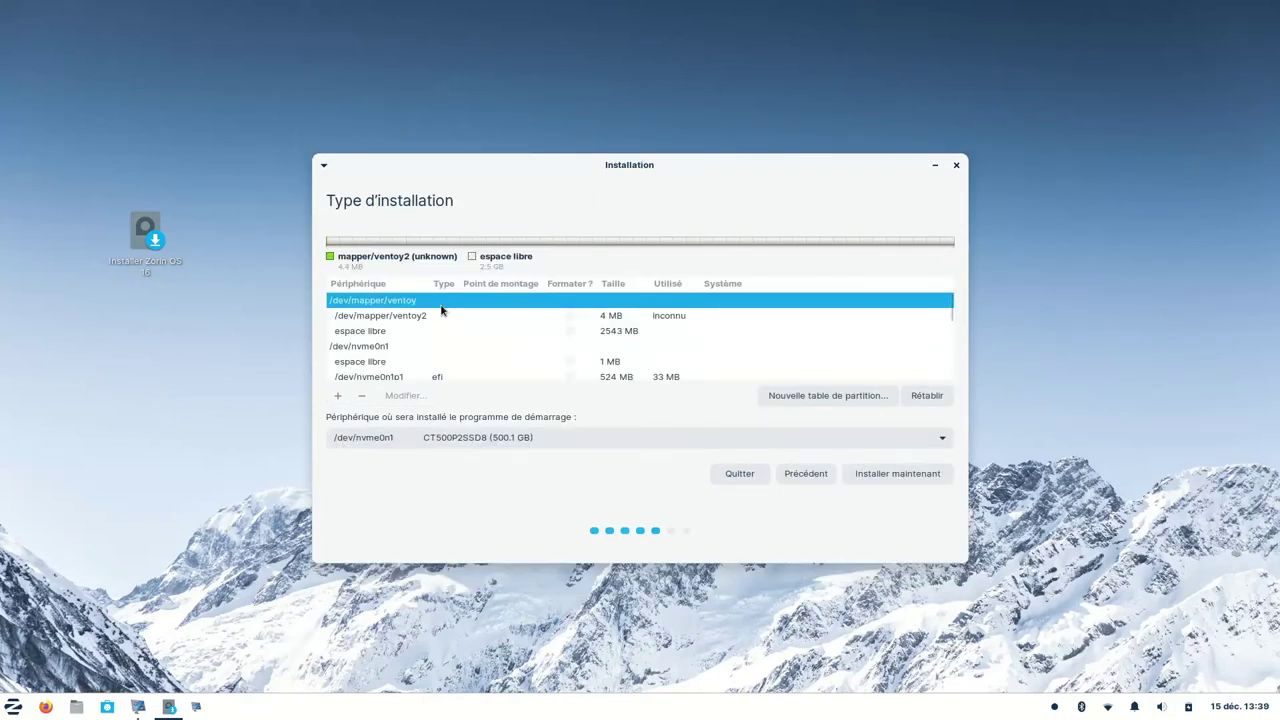
{"action": "left_click", "coordinate": [376, 348]}
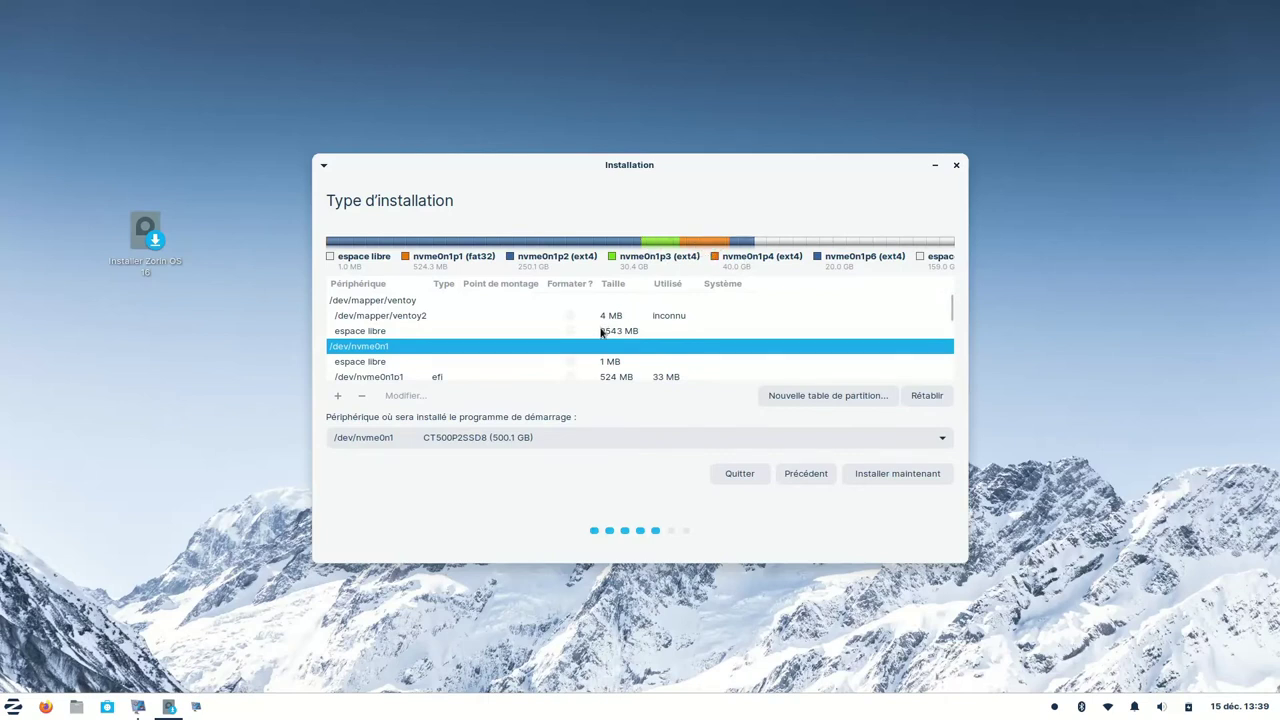
{"action": "left_click_drag", "start_coordinate": [951, 306], "coordinate": [953, 332]}
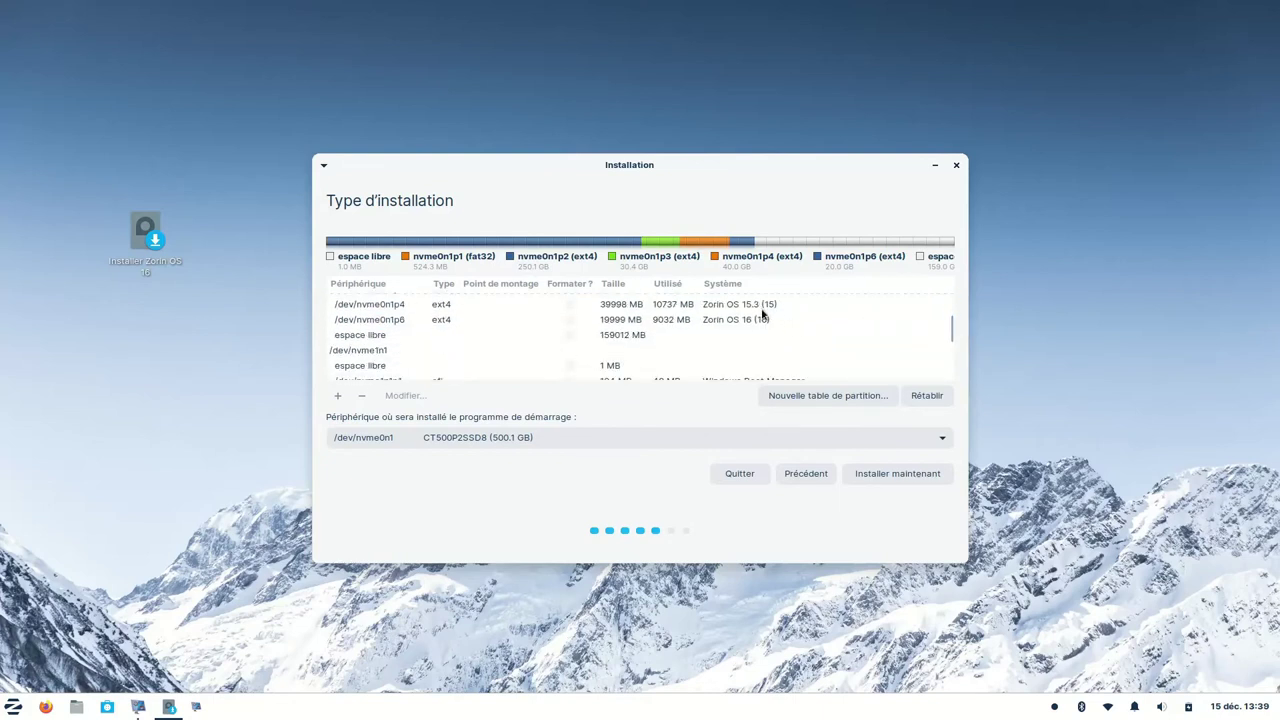
{"action": "left_click", "coordinate": [752, 308]}
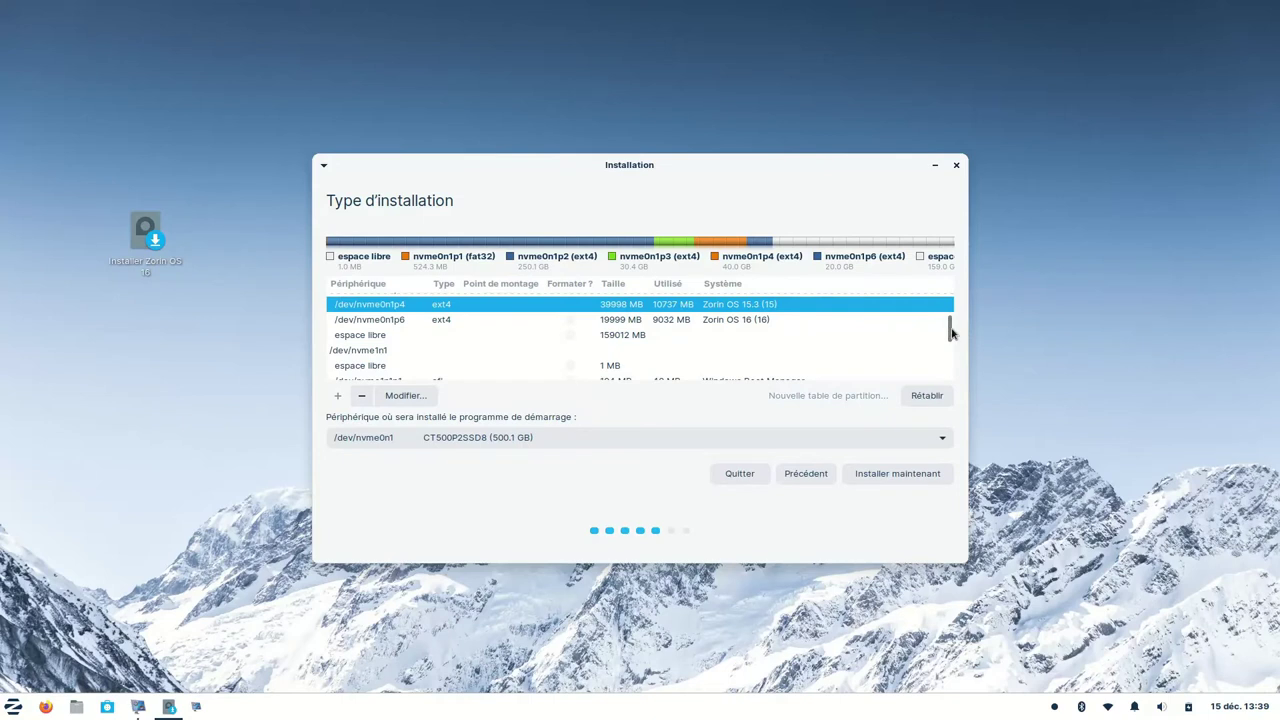
- Browse the partition list, inspect the Zorin OS 16 partition nvme0n1p6, then reselect nvme0n1p4
{"action": "scroll", "coordinate": [950, 322], "scroll_direction": "down", "scroll_amount": 2}
{"action": "scroll", "coordinate": [950, 318], "scroll_direction": "down", "scroll_amount": 2}
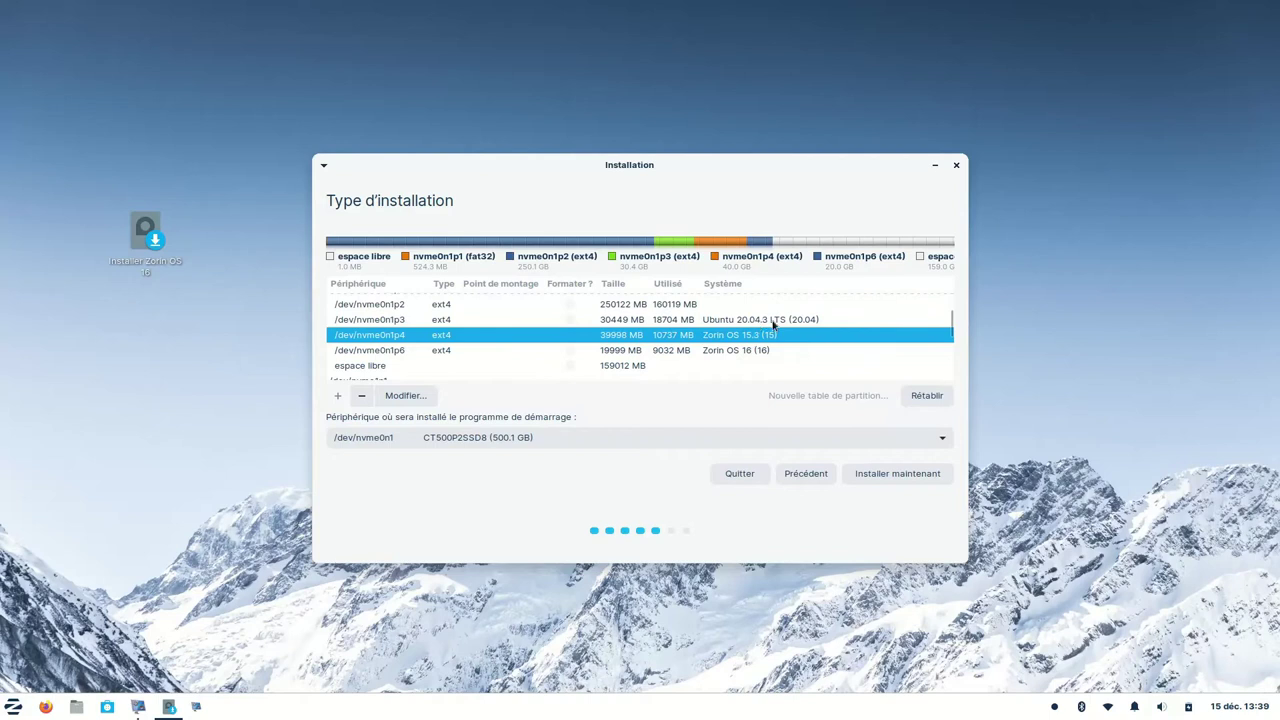
{"action": "left_click", "coordinate": [384, 354]}
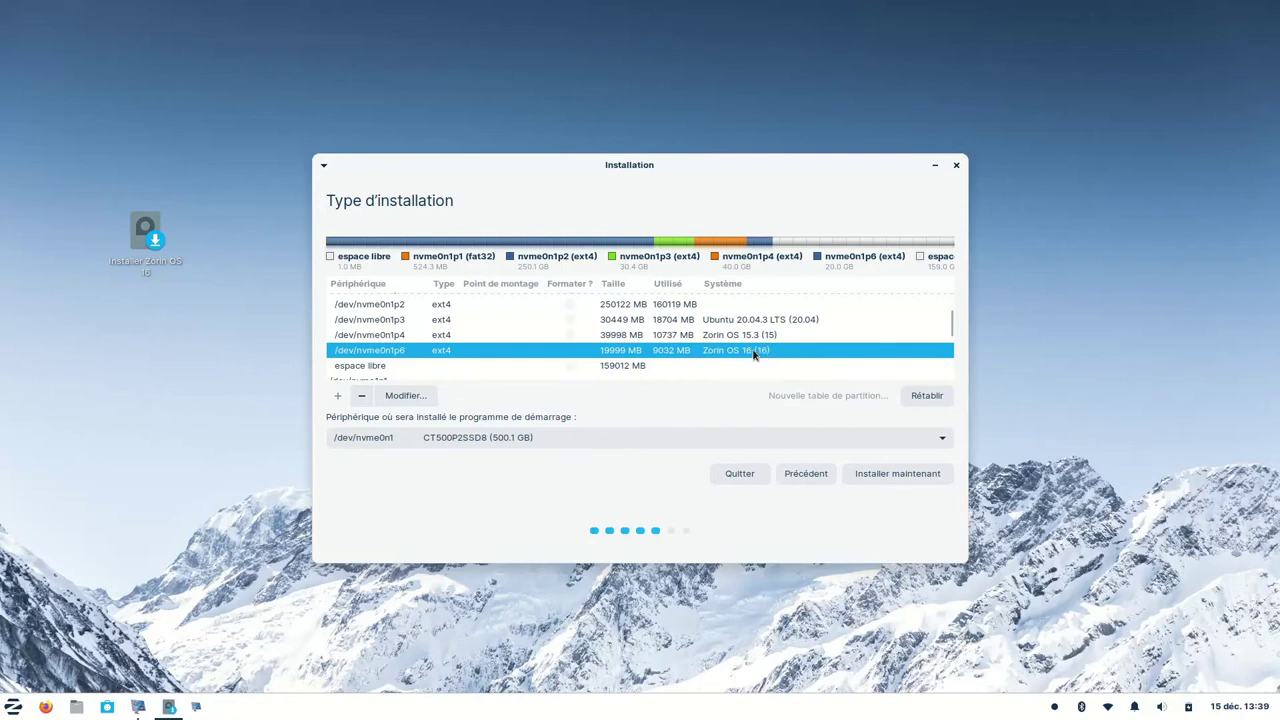
{"action": "scroll", "coordinate": [417, 345], "scroll_direction": "down", "scroll_amount": 3}
{"action": "scroll", "coordinate": [417, 345], "scroll_direction": "down", "scroll_amount": 2}
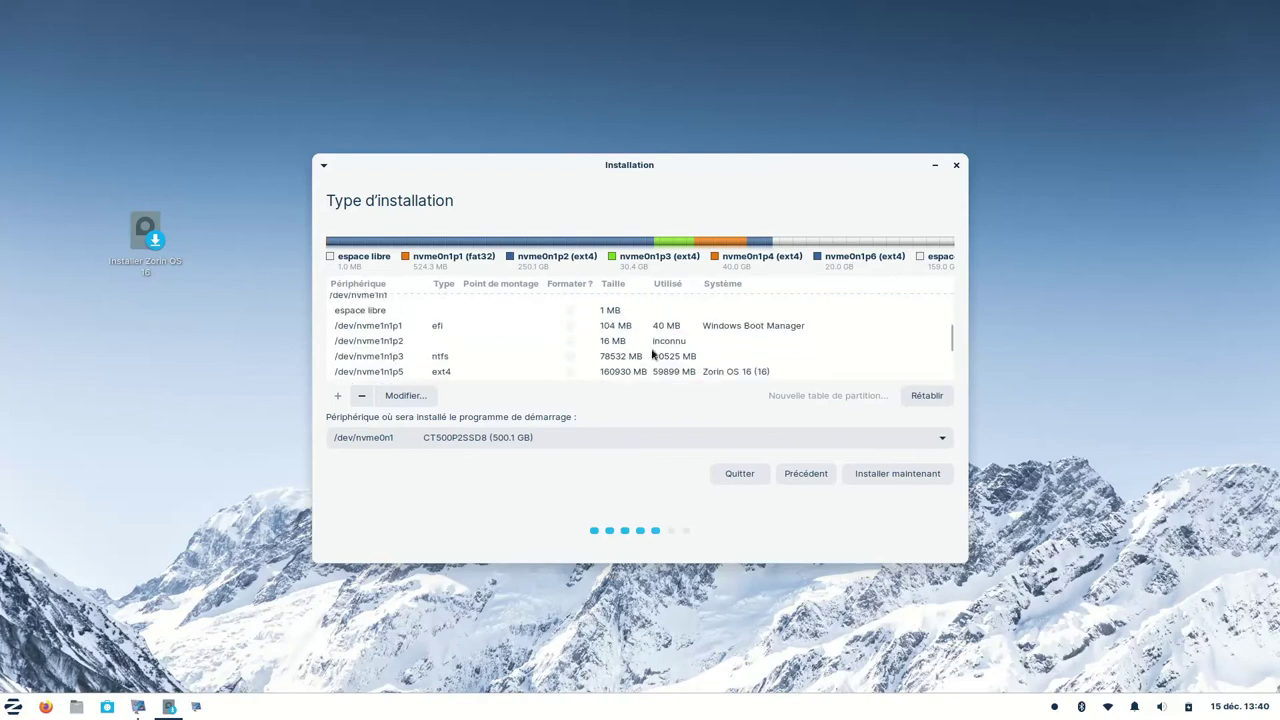
{"action": "scroll", "coordinate": [652, 353], "scroll_direction": "down", "scroll_amount": 1}
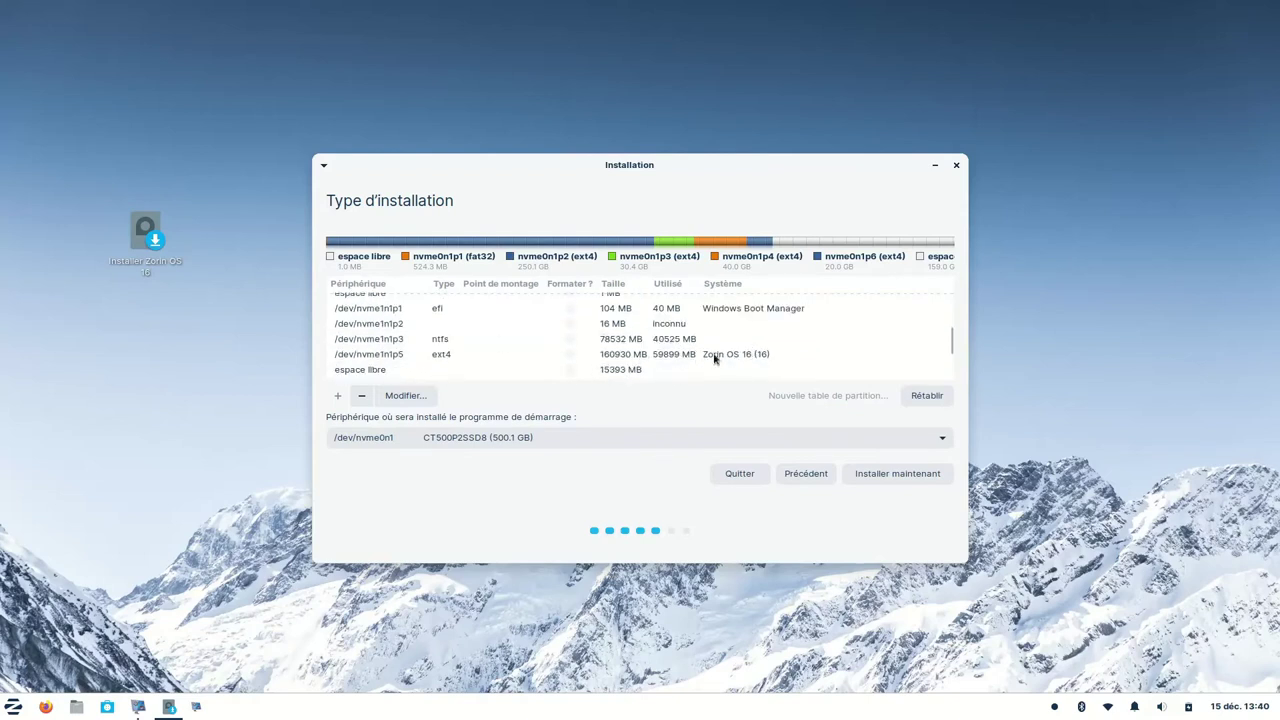
{"action": "scroll", "coordinate": [678, 352], "scroll_direction": "up", "scroll_amount": 2}
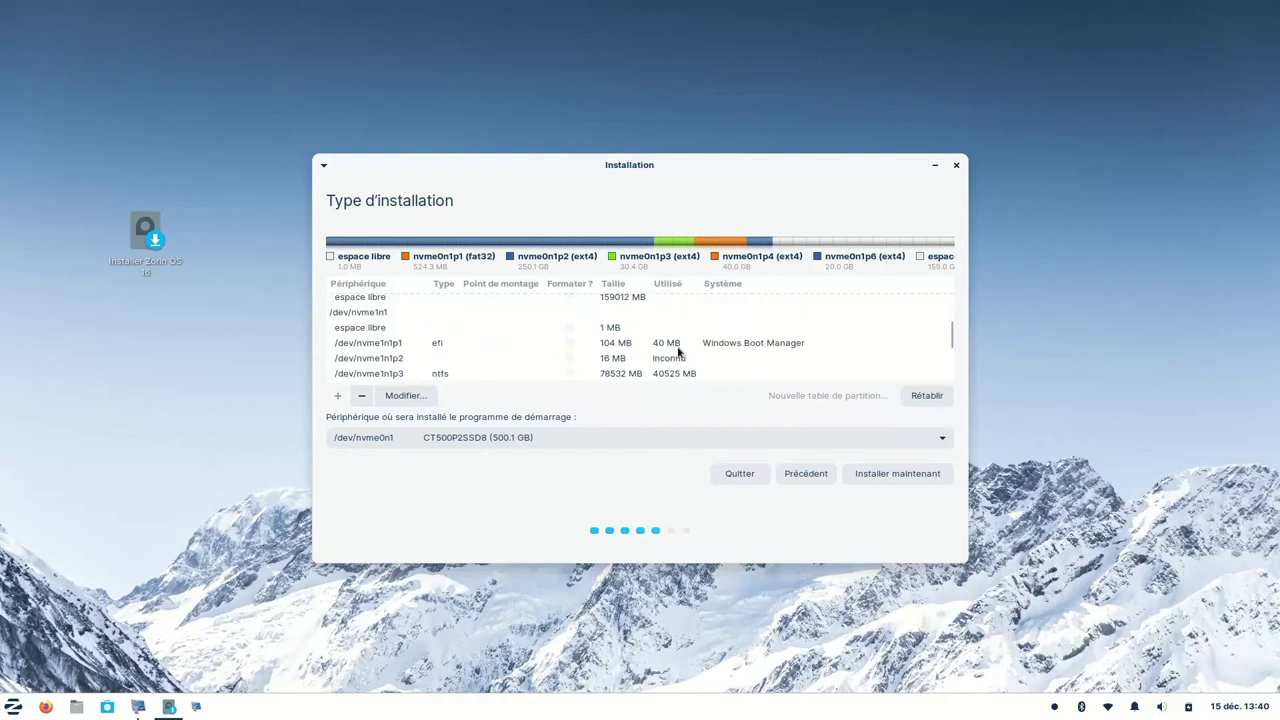
{"action": "scroll", "coordinate": [678, 350], "scroll_direction": "up", "scroll_amount": 3}
{"action": "scroll", "coordinate": [676, 343], "scroll_direction": "up", "scroll_amount": 2}
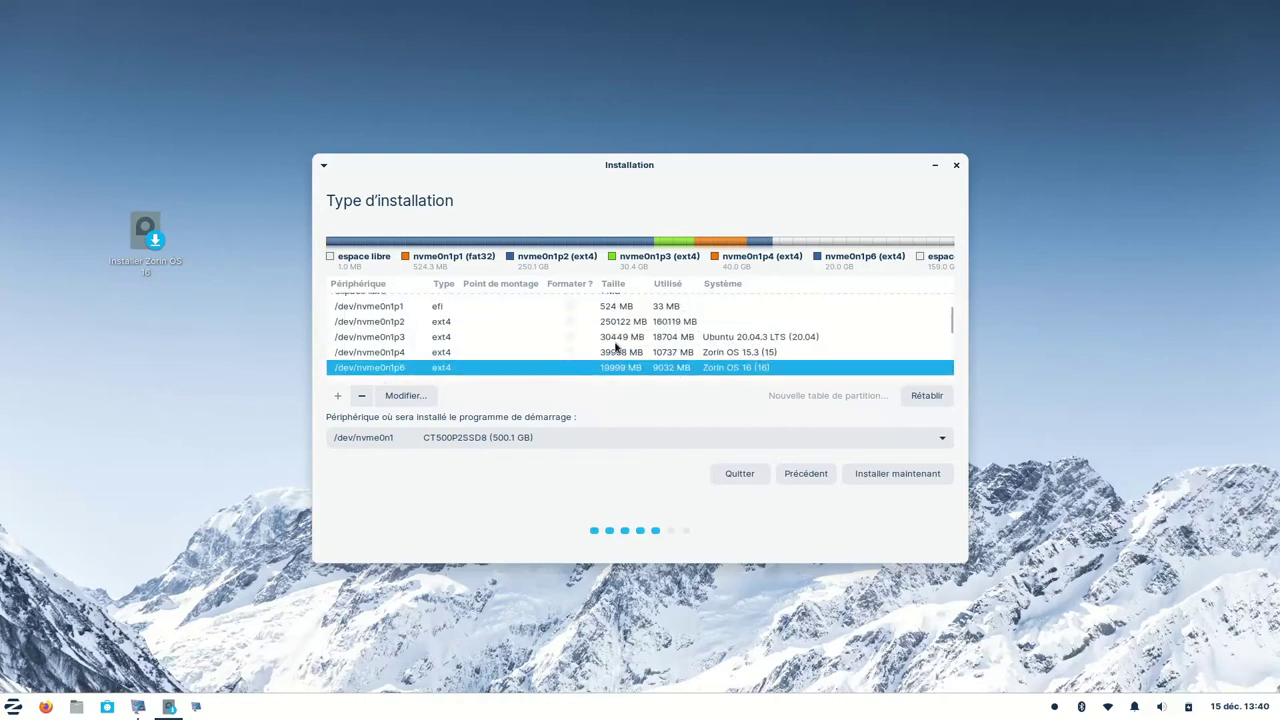
{"action": "left_click", "coordinate": [381, 355]}
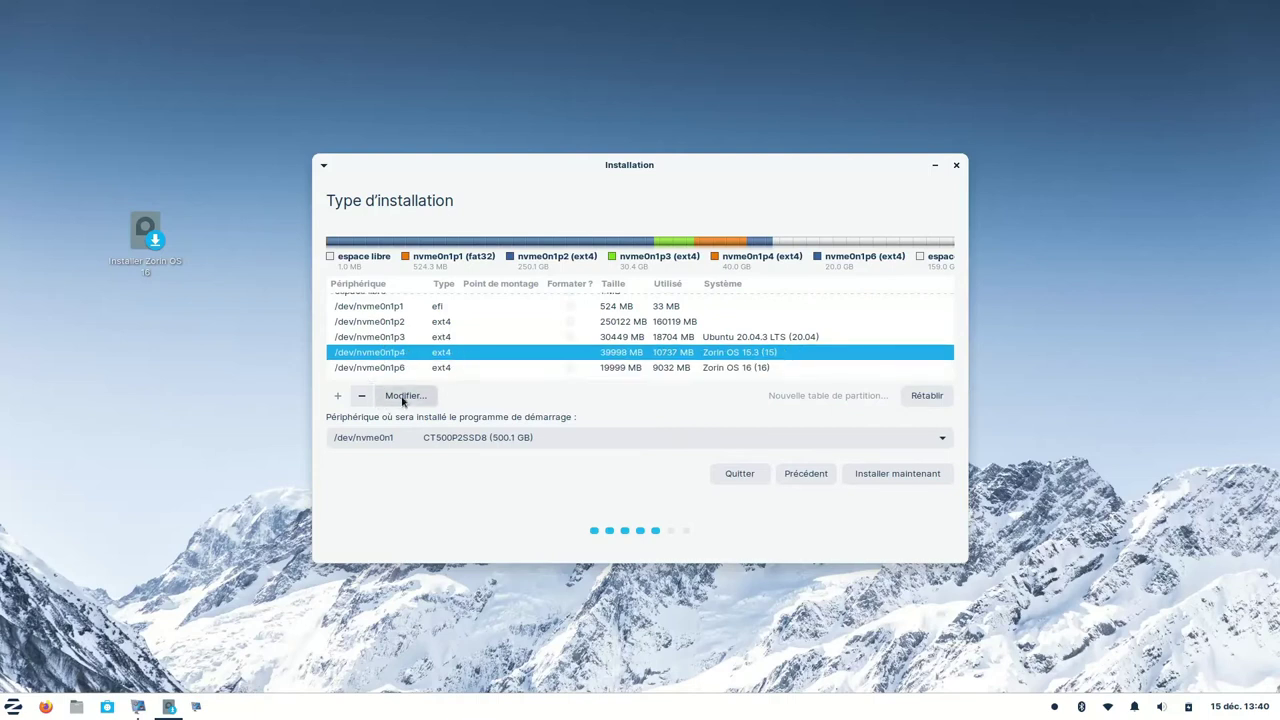
- Set nvme0n1p4 to use the ext4 journaled file system mounted at /, leaving it unformatted
{"action": "left_click", "coordinate": [403, 397]}
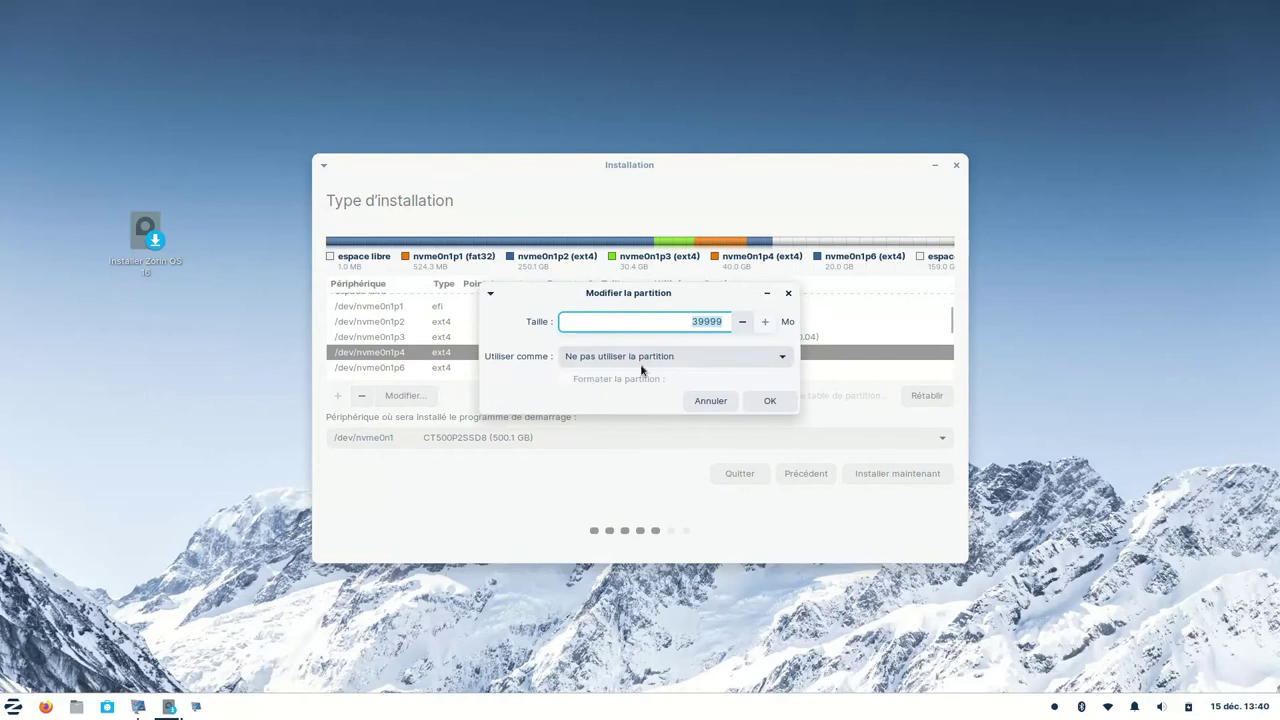
{"action": "left_click", "coordinate": [784, 360]}
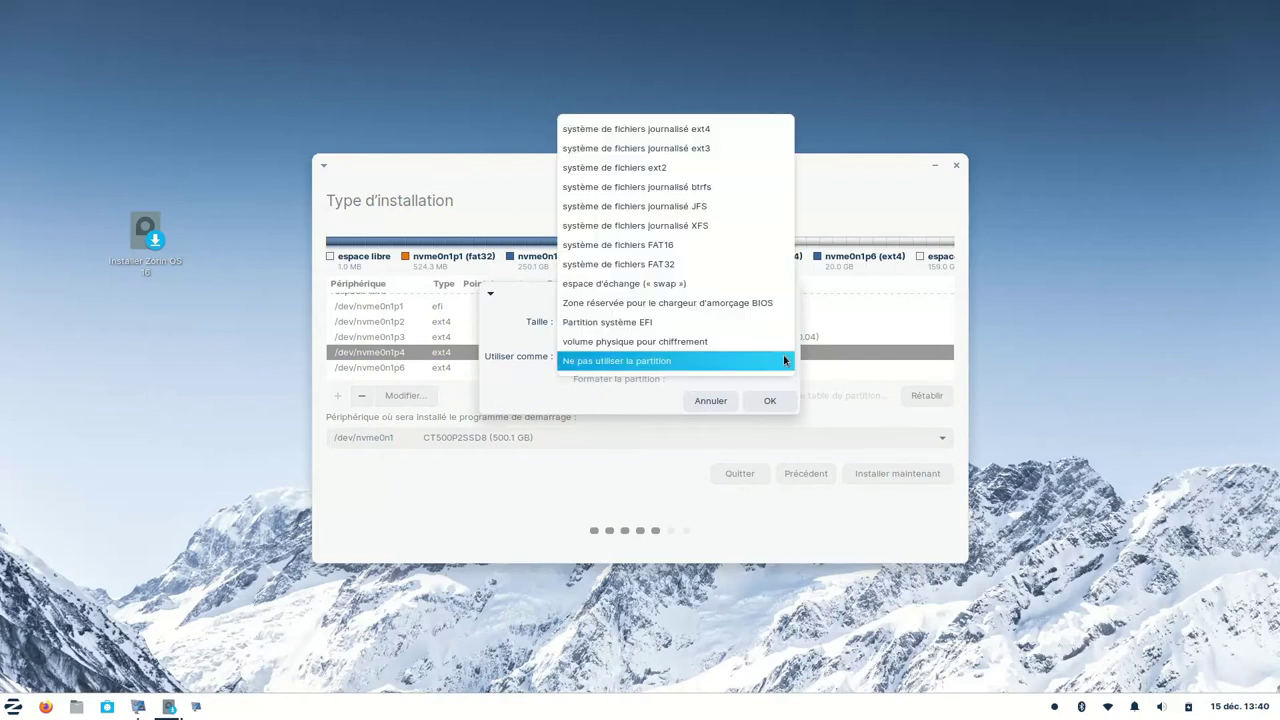
{"action": "left_click", "coordinate": [679, 131]}
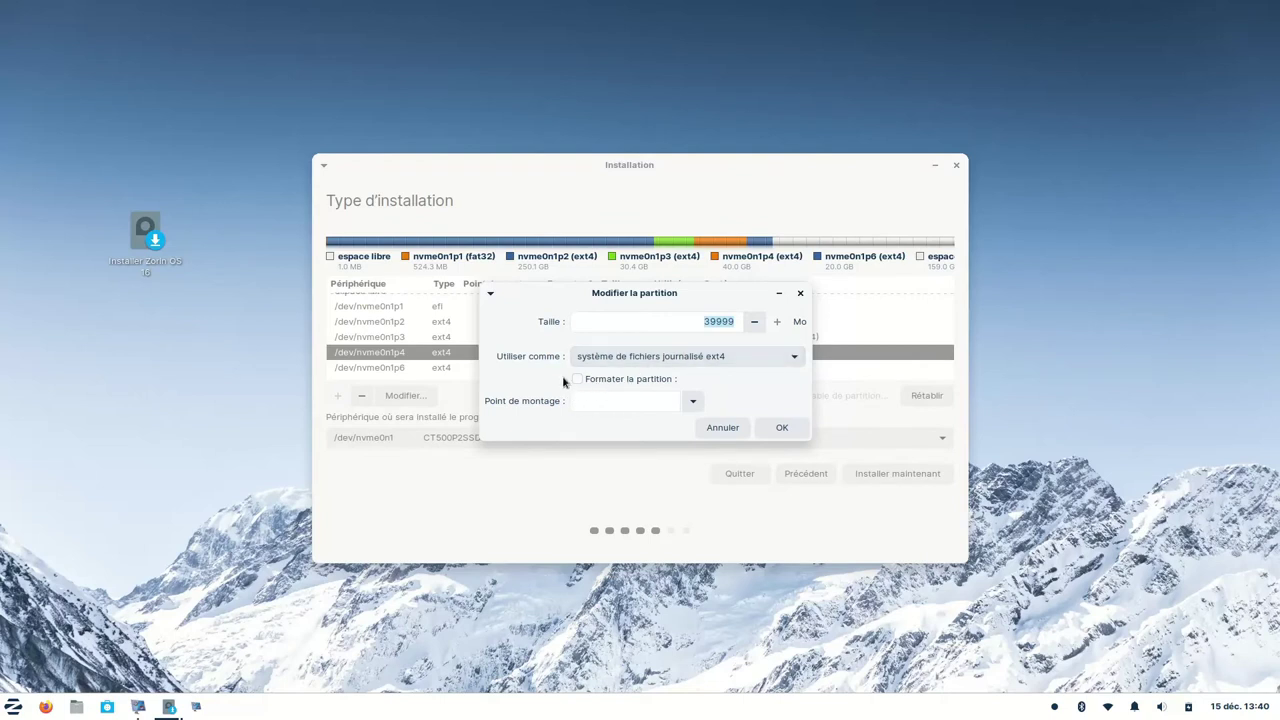
{"action": "left_click", "coordinate": [691, 402]}
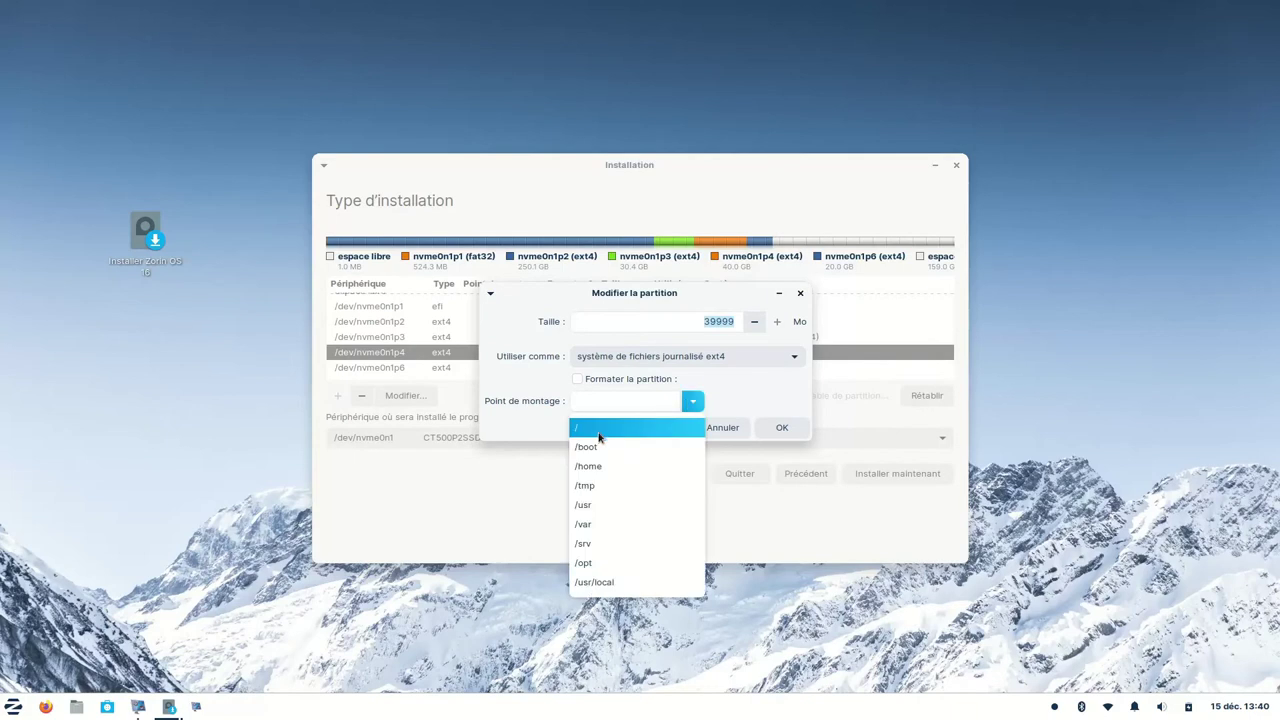
{"action": "left_click", "coordinate": [603, 432]}
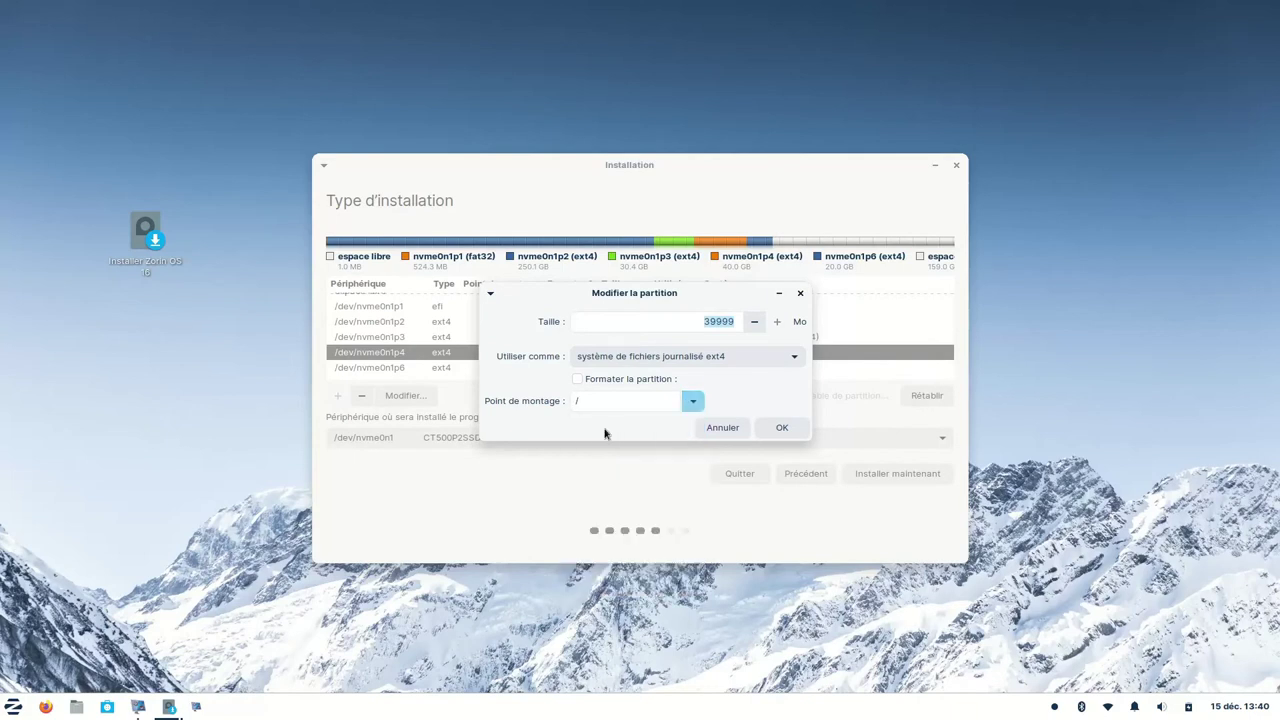
{"action": "left_click", "coordinate": [779, 428]}
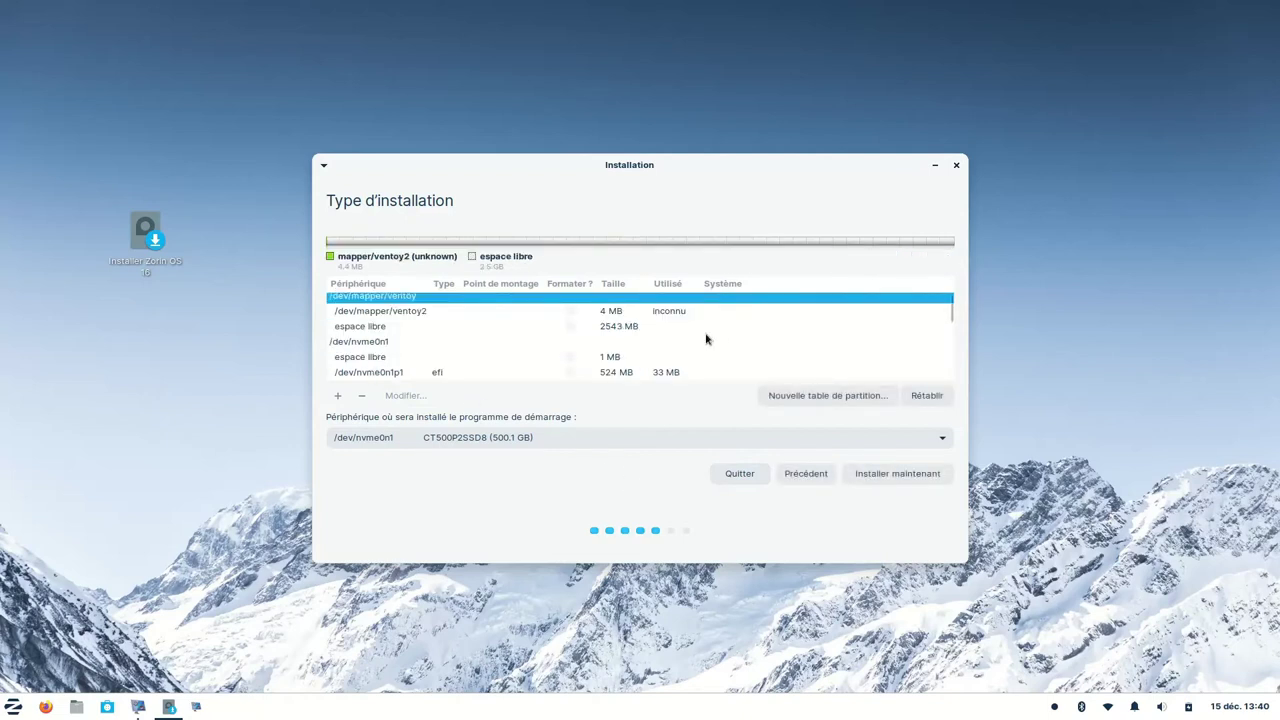
{"action": "scroll", "coordinate": [706, 339], "scroll_direction": "down", "scroll_amount": 3}
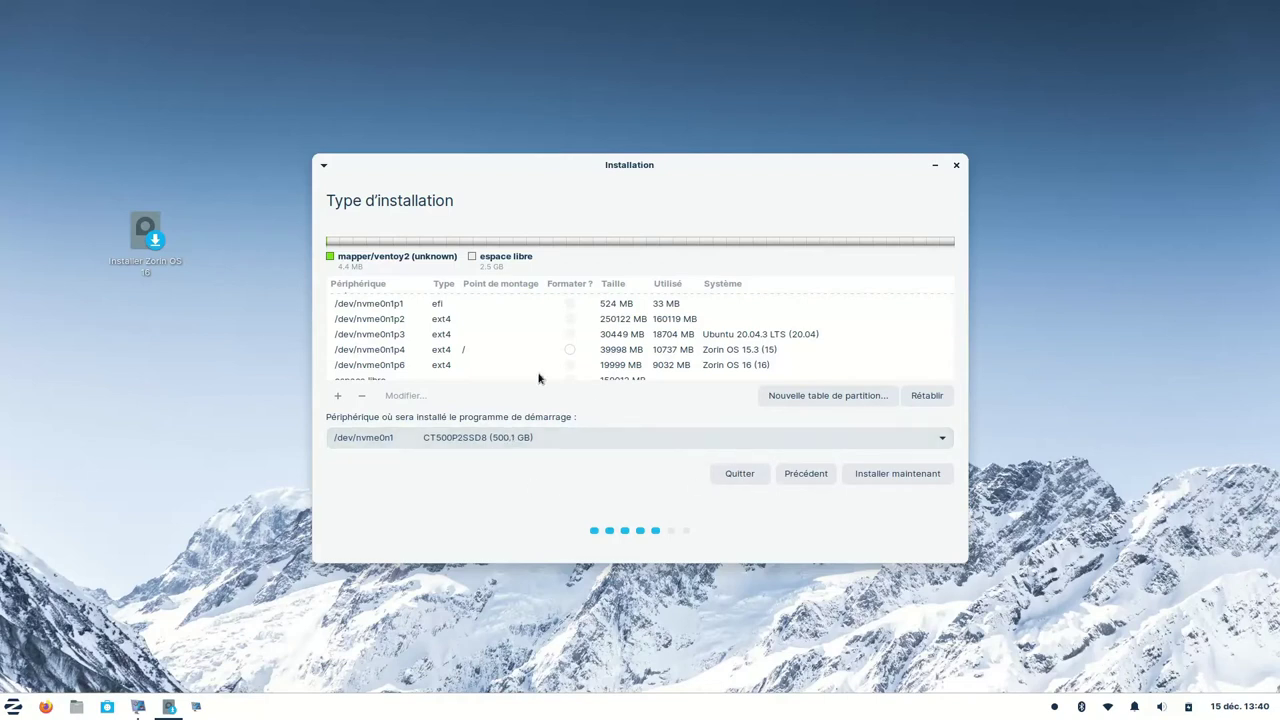
- Start installing onto the chosen partition, accepting the unformatted-root warning and confirming to proceed
{"action": "left_click", "coordinate": [894, 473]}
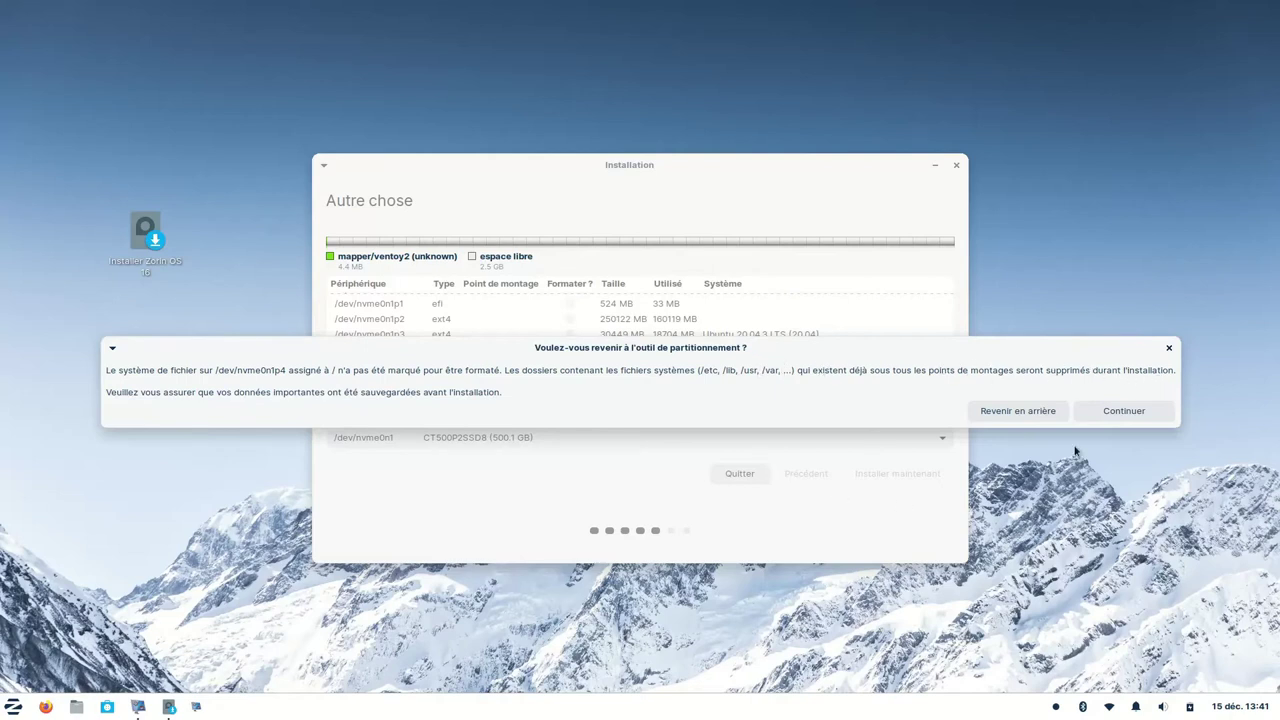
{"action": "left_click", "coordinate": [1118, 410]}
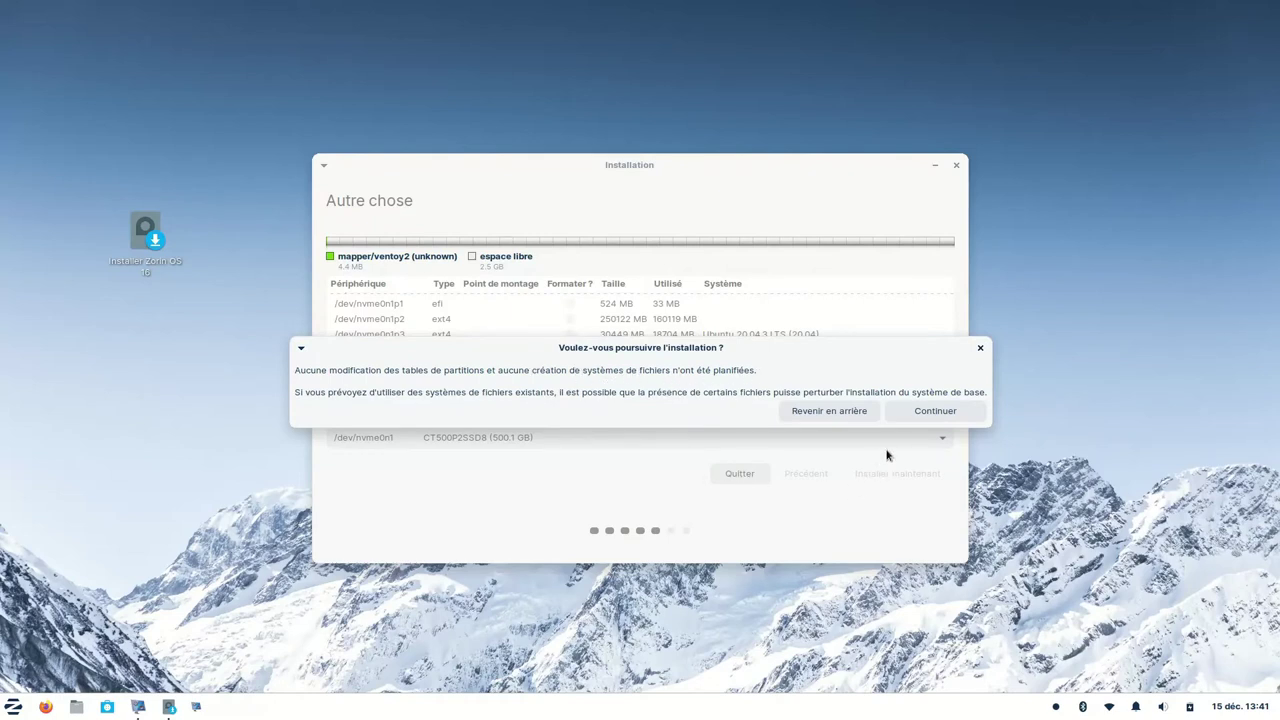
{"action": "left_click", "coordinate": [931, 412]}
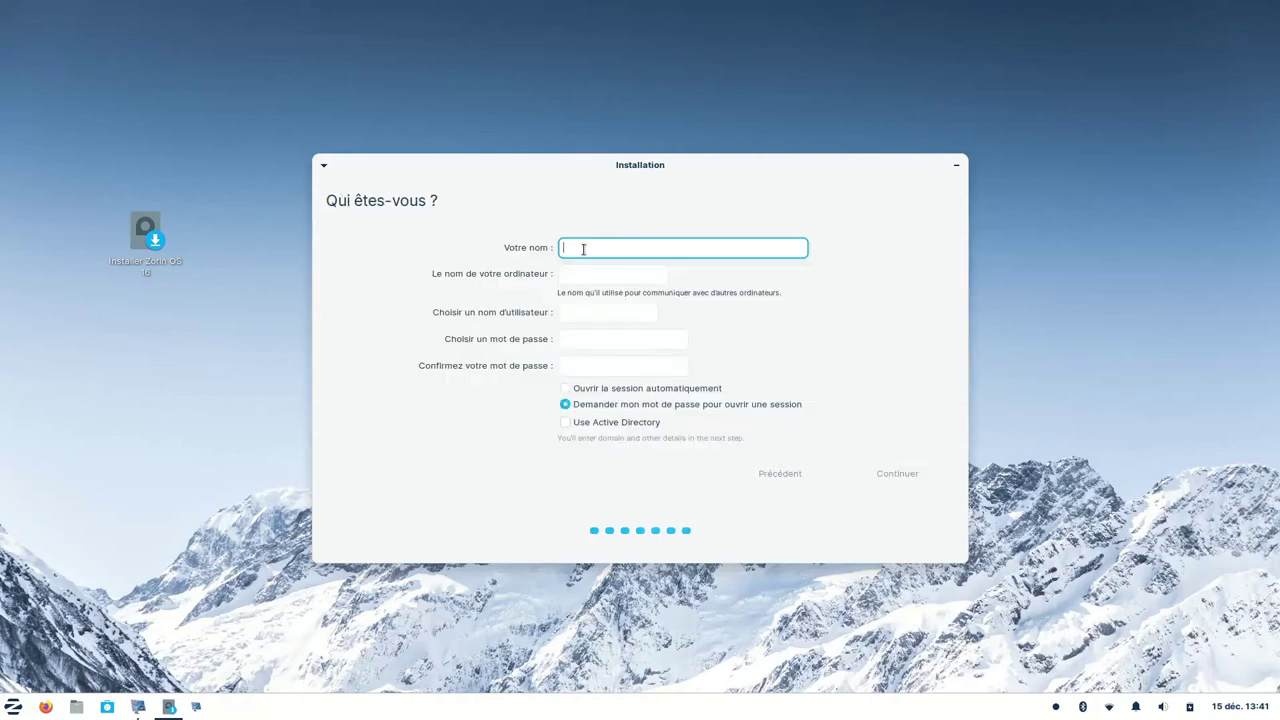
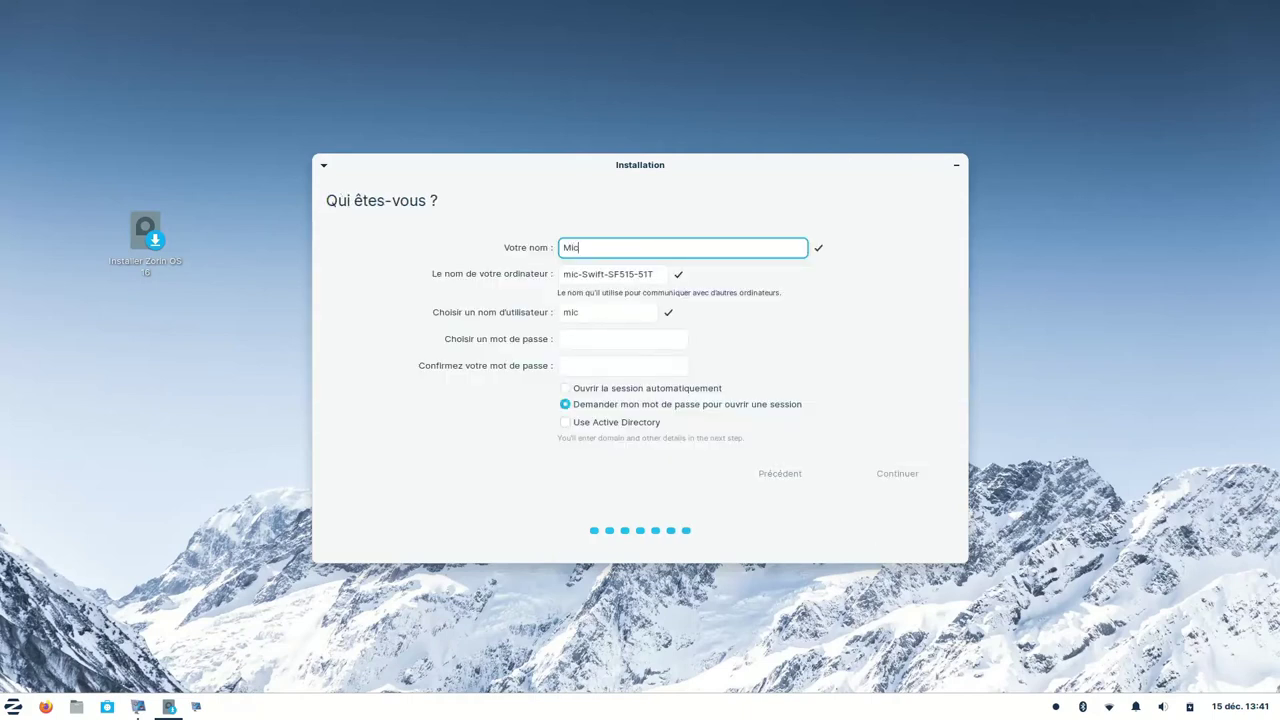
- Enter the user's name, then a short password and its confirmation
{"action": "key", "text": "Tab"}
{"action": "key", "text": "Tab"}
{"action": "key", "text": "Tab"}
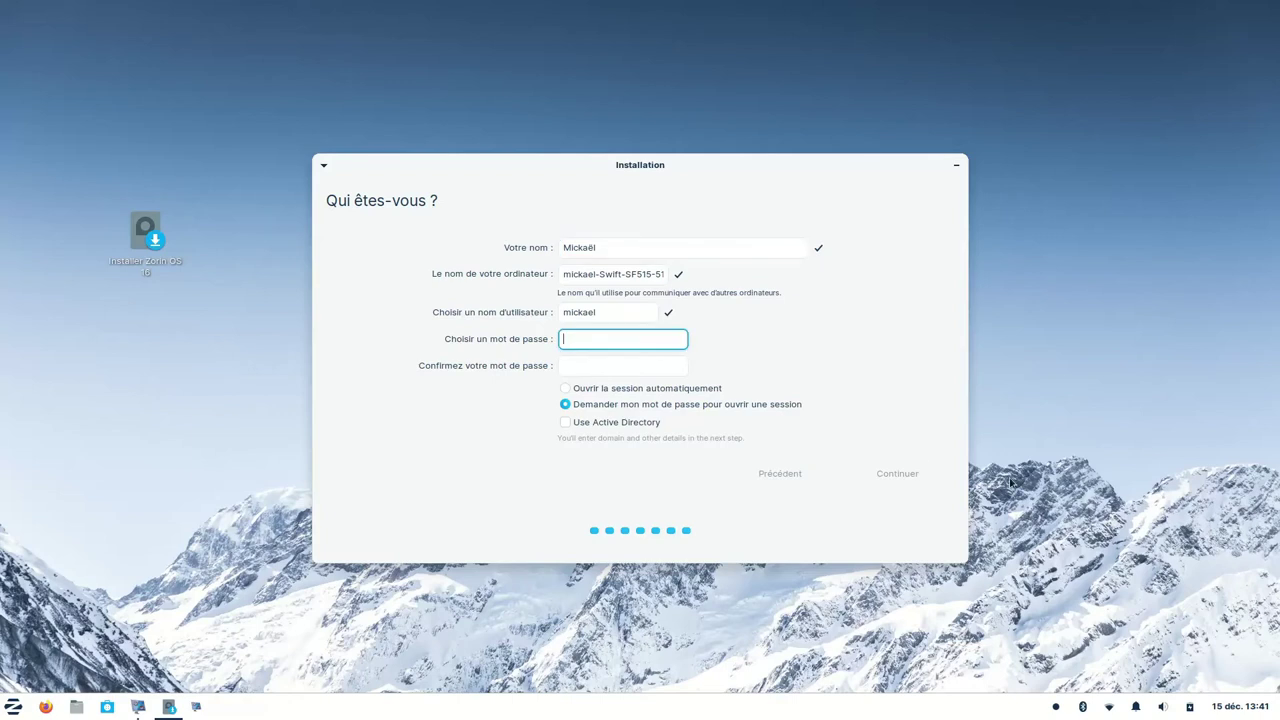
{"action": "key", "text": "Tab"}
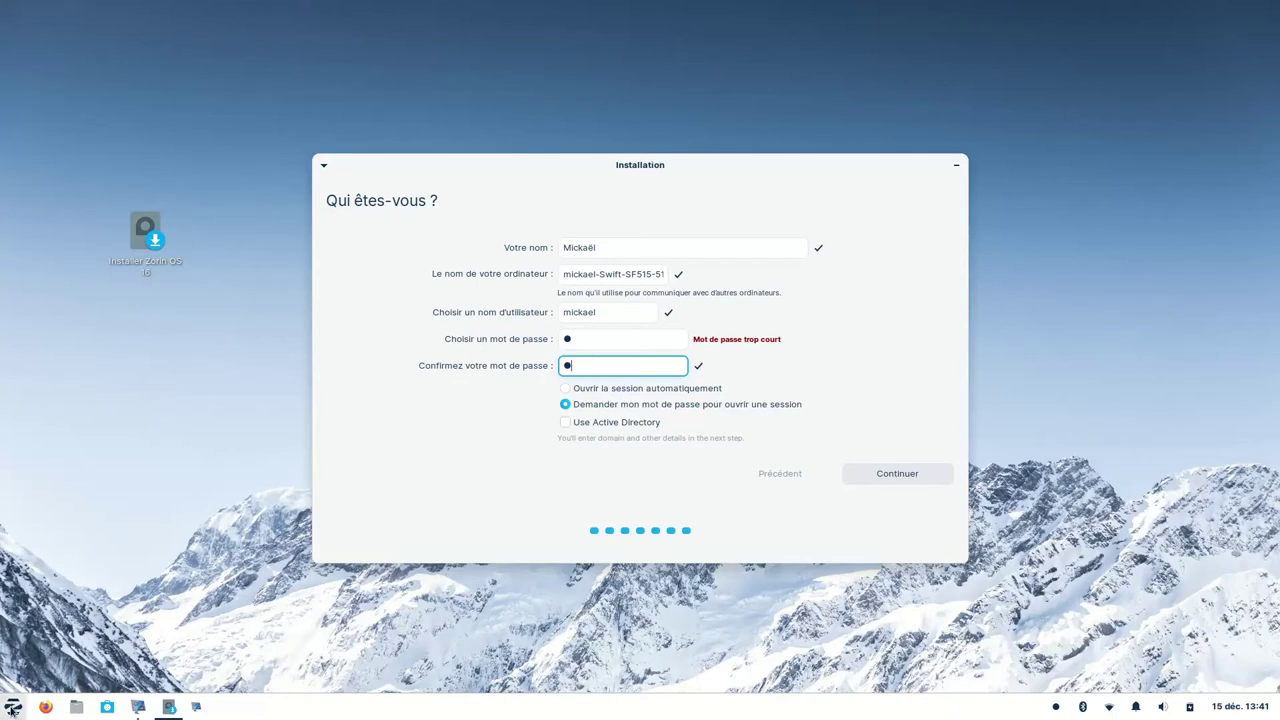
- Dismiss the stray application menu search and continue to begin the installation
{"action": "left_click", "coordinate": [12, 706]}
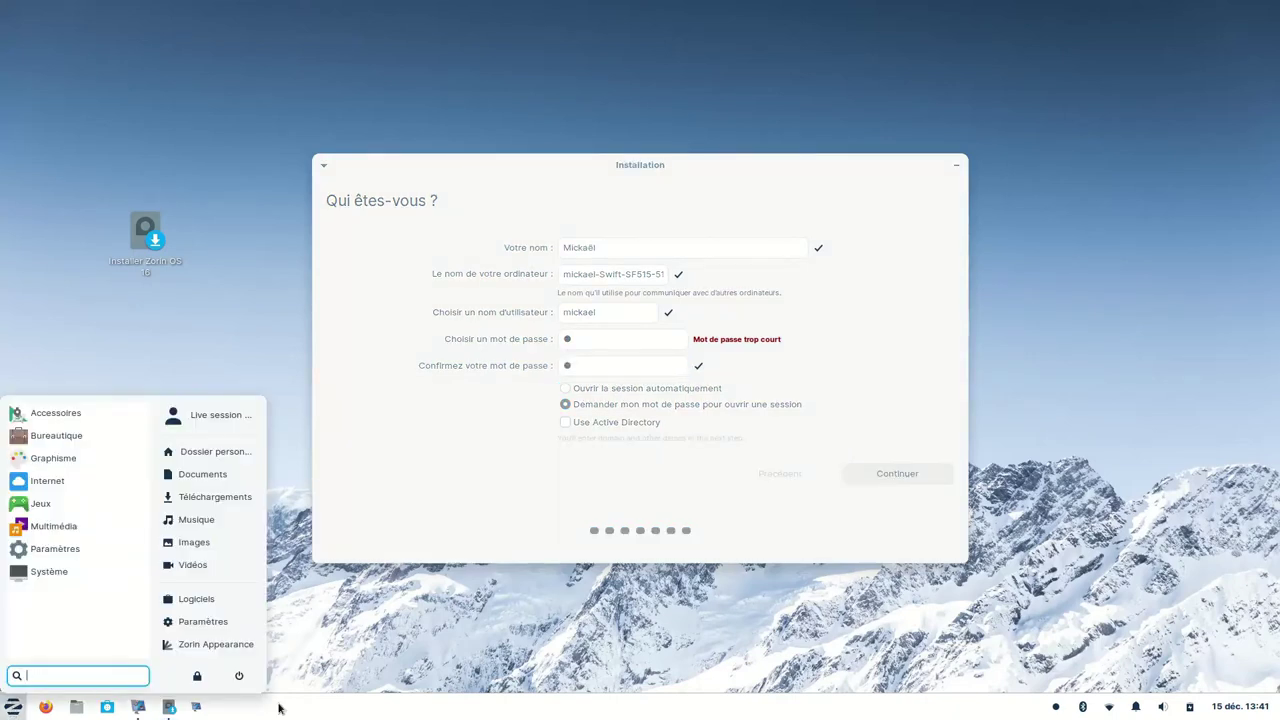
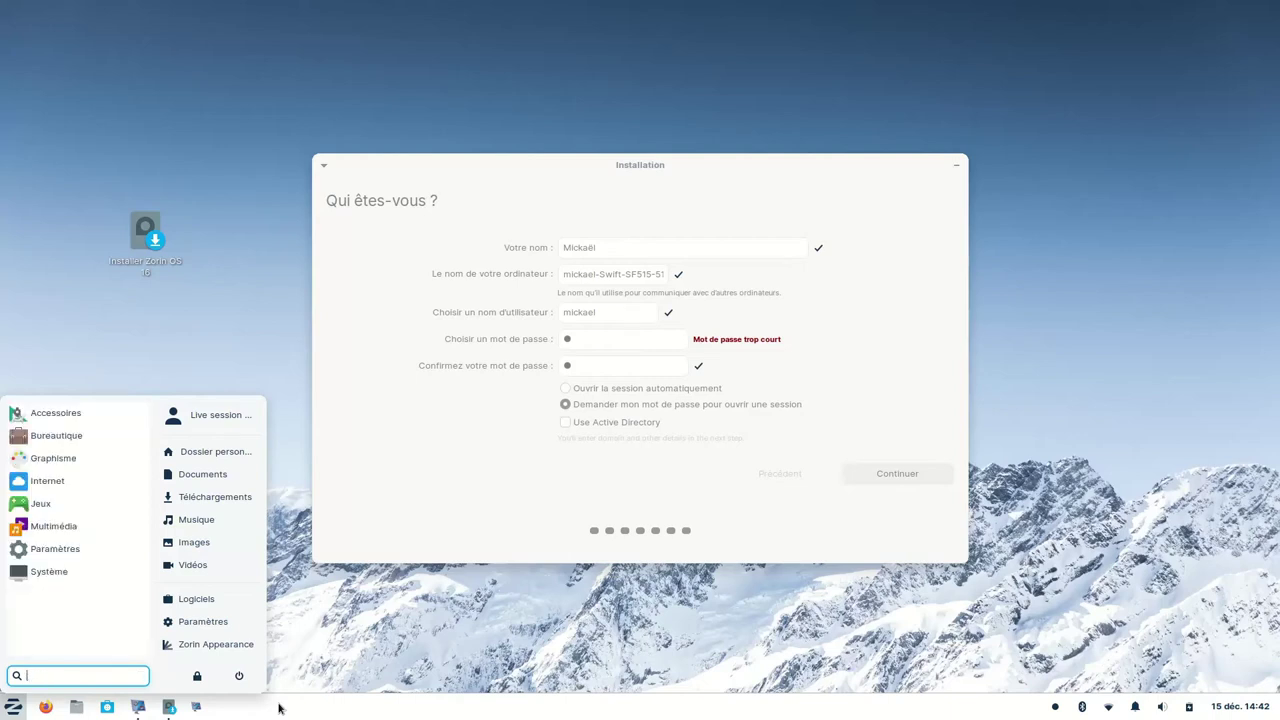
{"action": "left_click", "coordinate": [901, 276]}
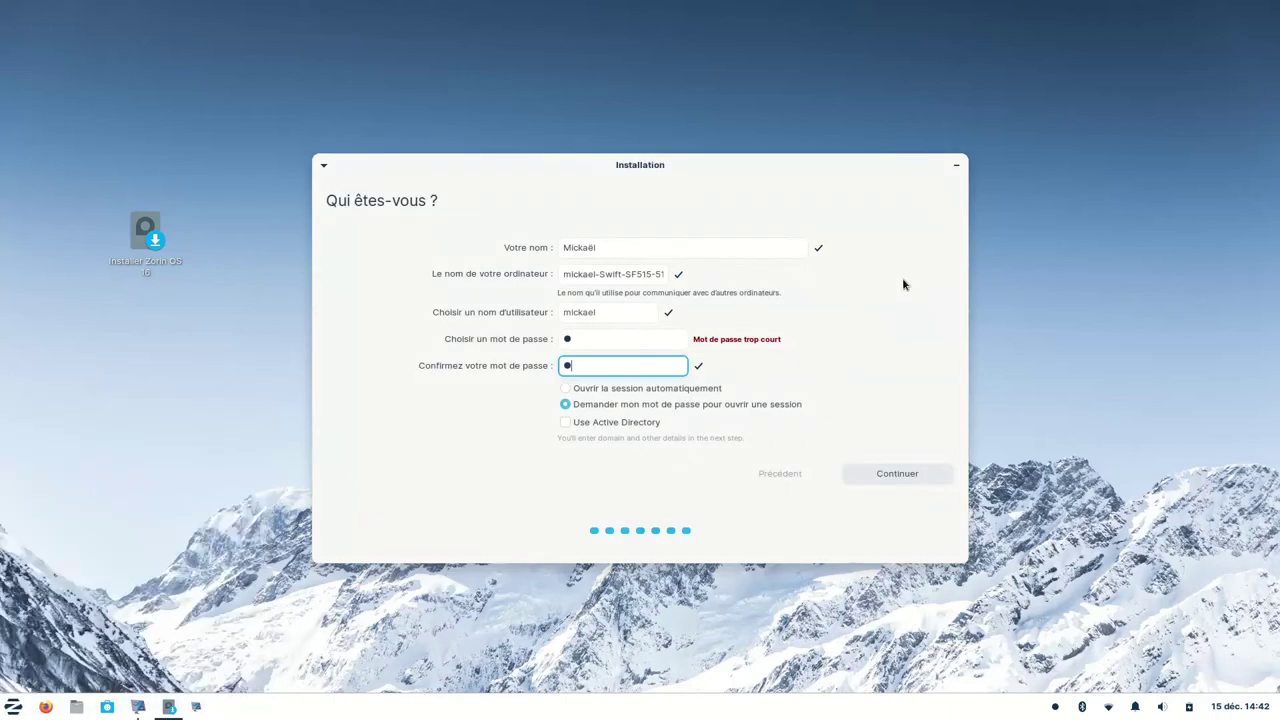
{"action": "left_click", "coordinate": [904, 477]}
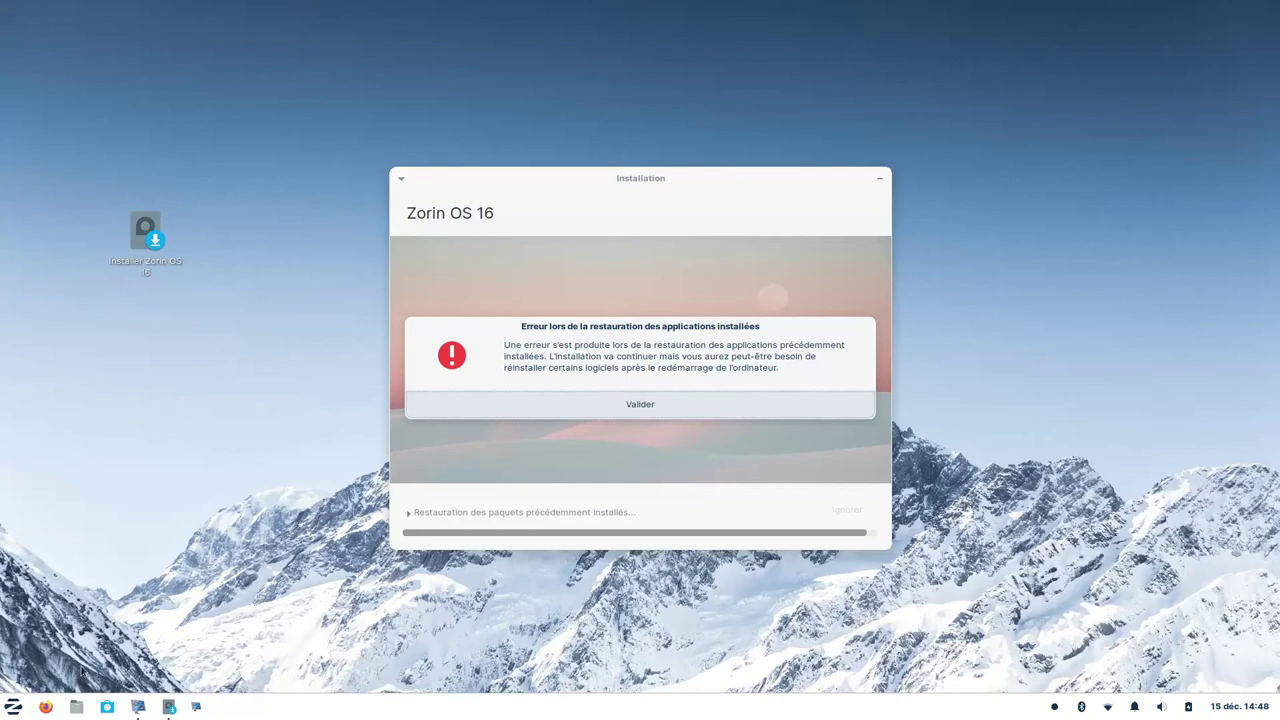
- Browse the Multimédia and Graphisme categories in the application menu
{"action": "left_click", "coordinate": [12, 706]}
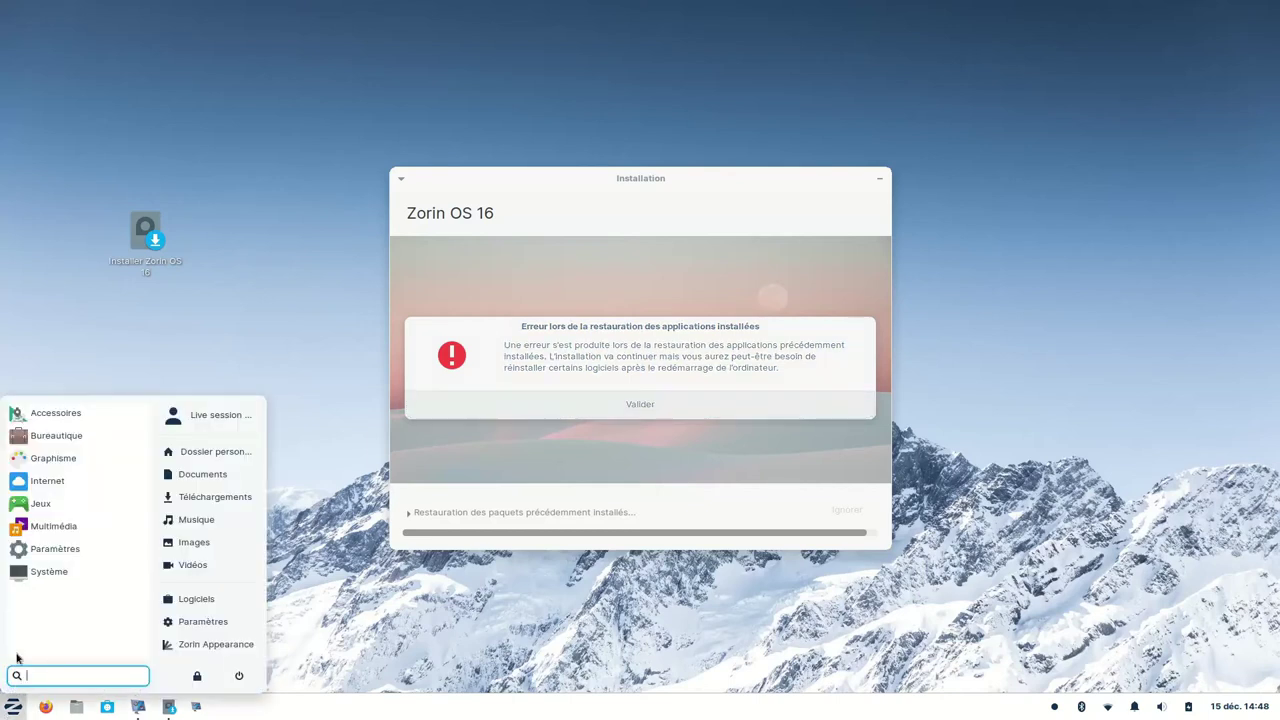
{"action": "left_click", "coordinate": [42, 528]}
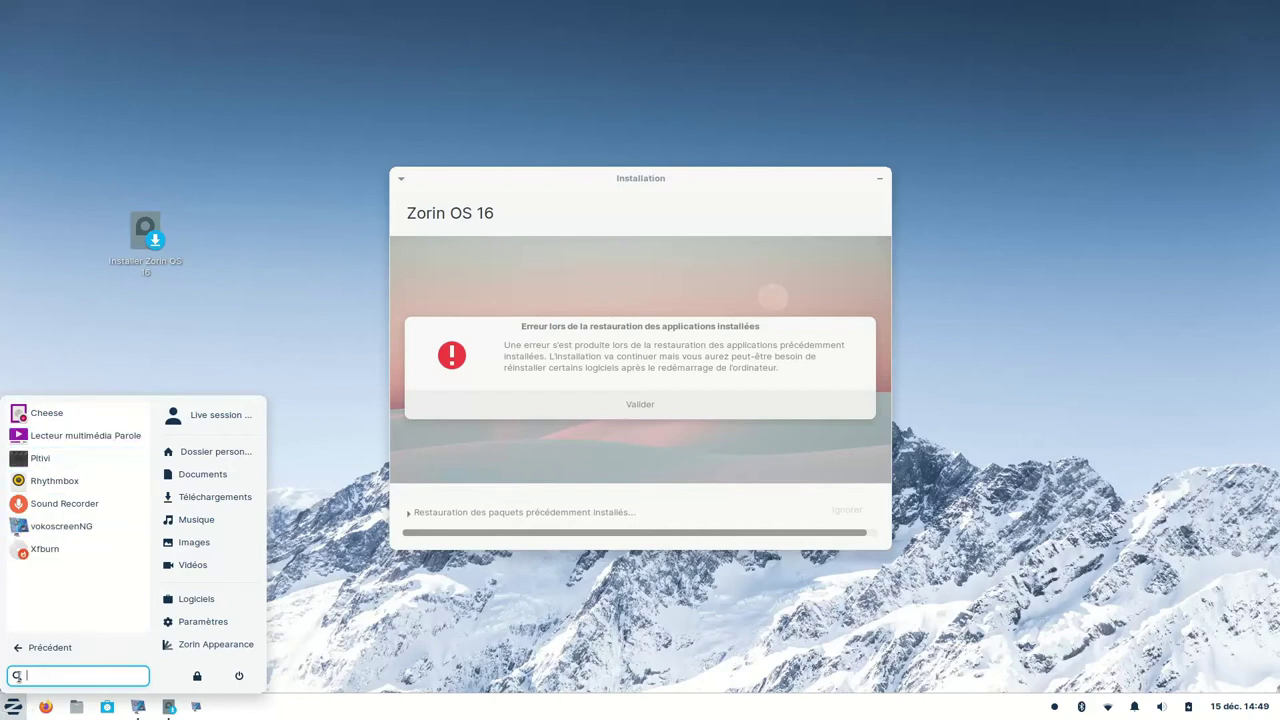
{"action": "left_click", "coordinate": [28, 650]}
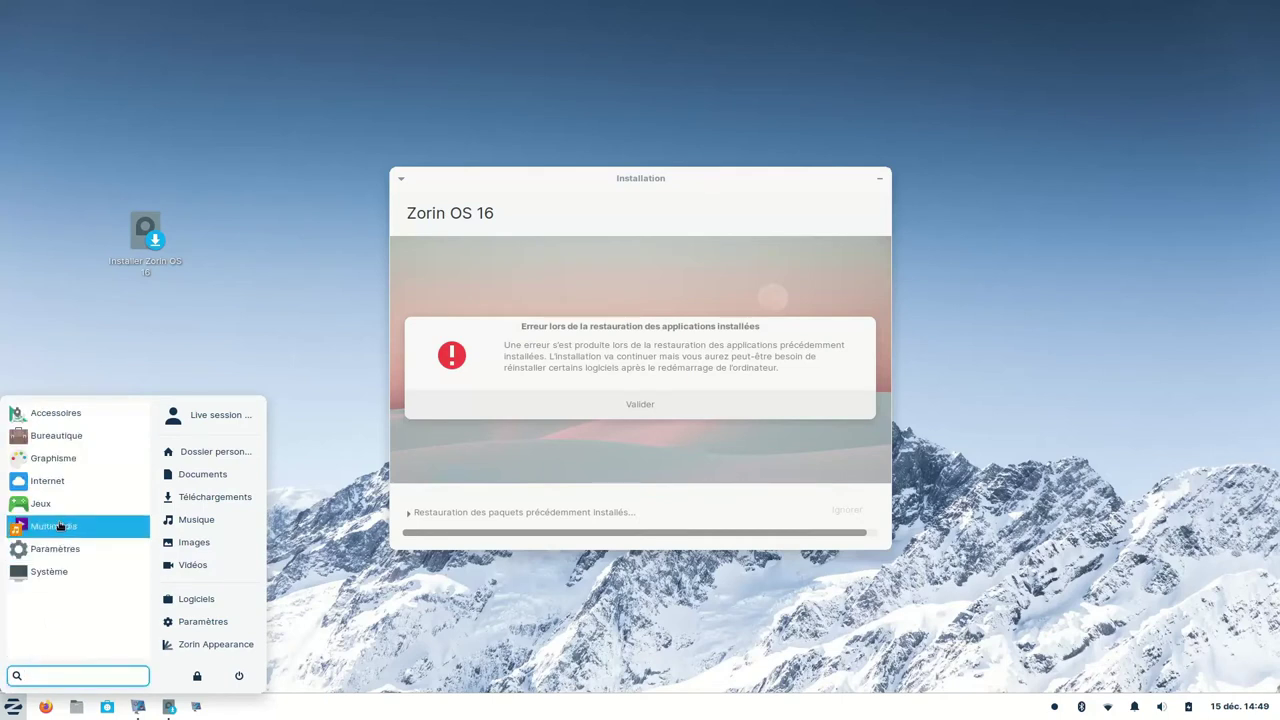
{"action": "left_click", "coordinate": [68, 458]}
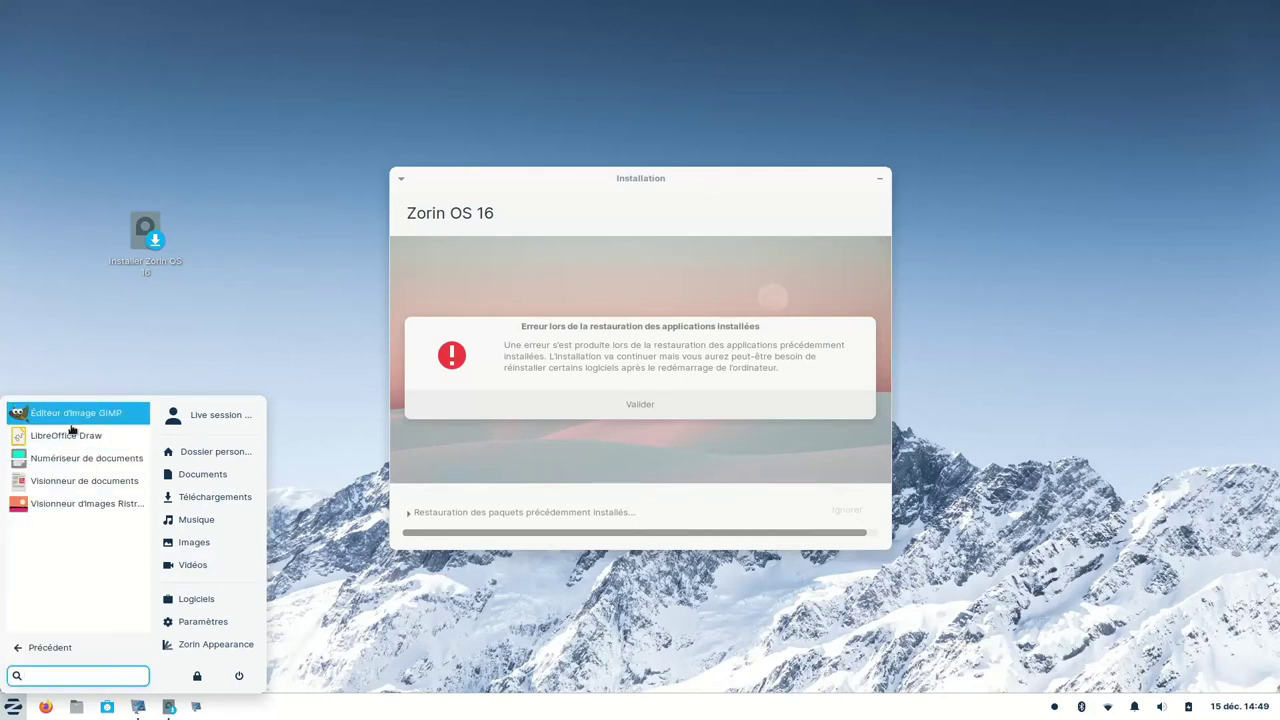
{"action": "left_click", "coordinate": [40, 648]}
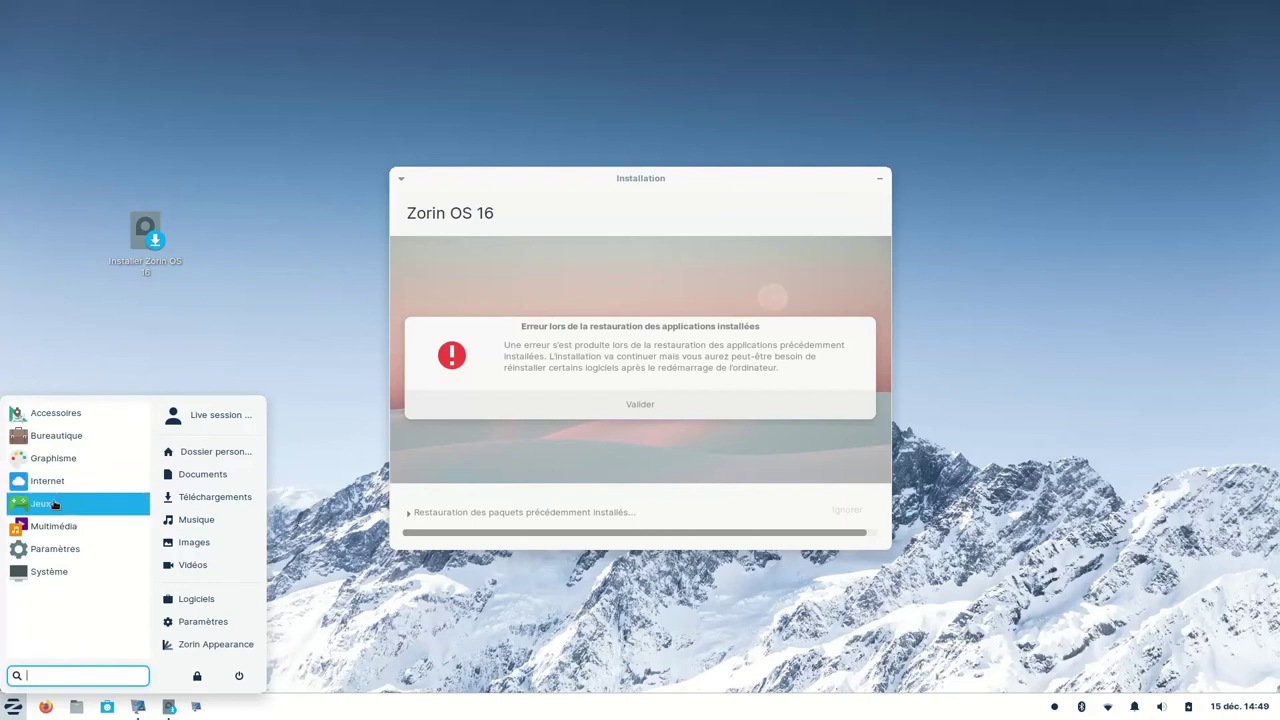
- Revisit Multimédia, close the menu and acknowledge the application-restore error
{"action": "left_click", "coordinate": [57, 530]}
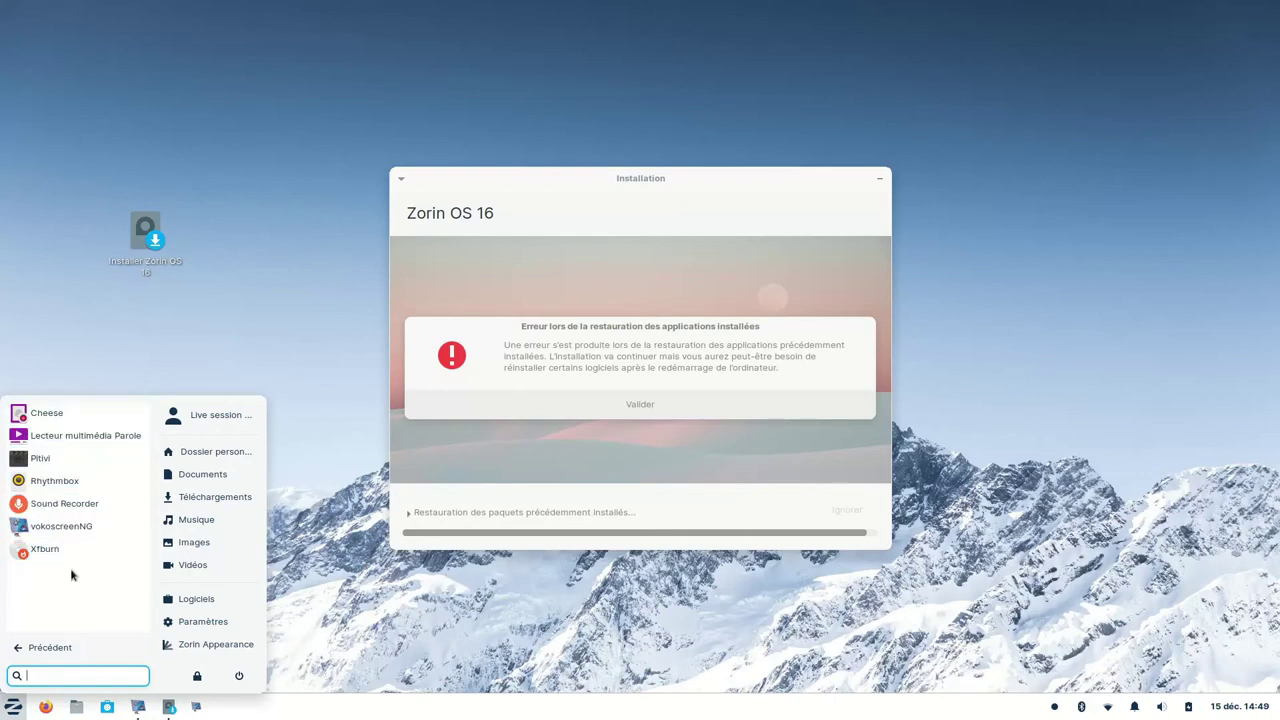
{"action": "left_click", "coordinate": [646, 407]}
{"action": "left_click", "coordinate": [647, 406]}
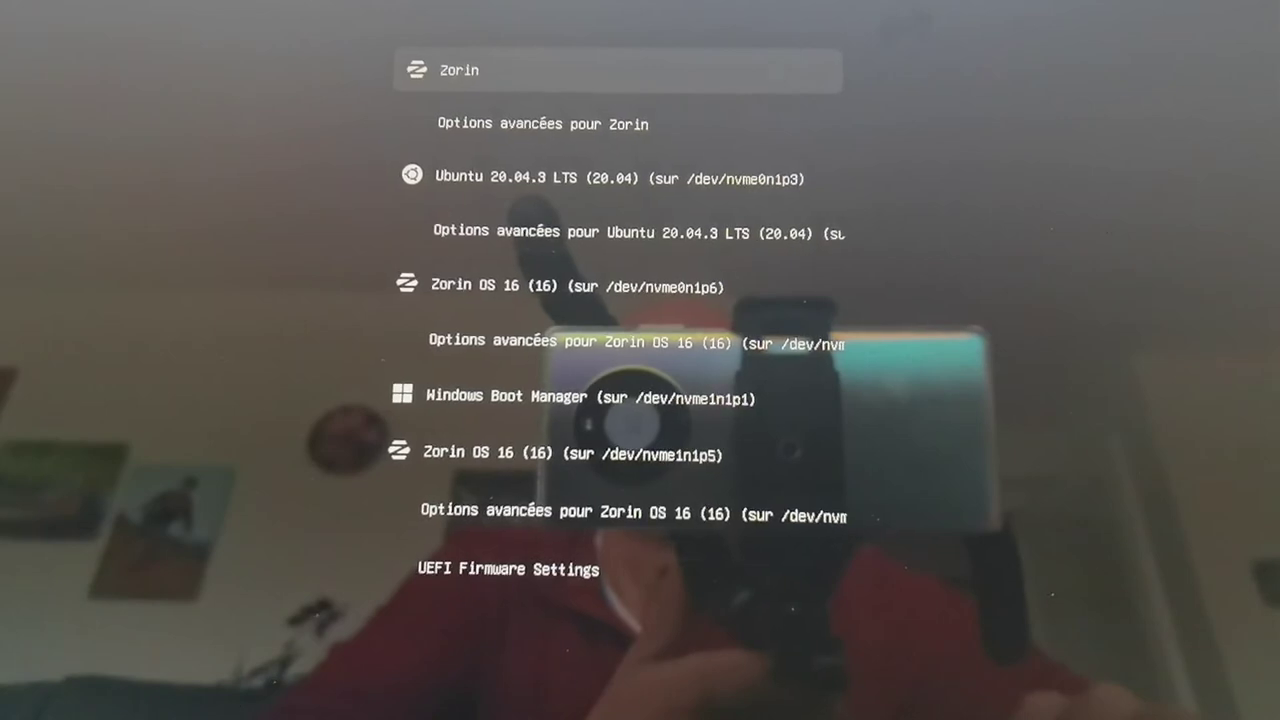
- Look through the GRUB entries (Ubuntu, Zorin OS 16, Windows), then boot the top Zorin entry
{"action": "key", "text": "Down"}
{"action": "key", "text": "Down"}
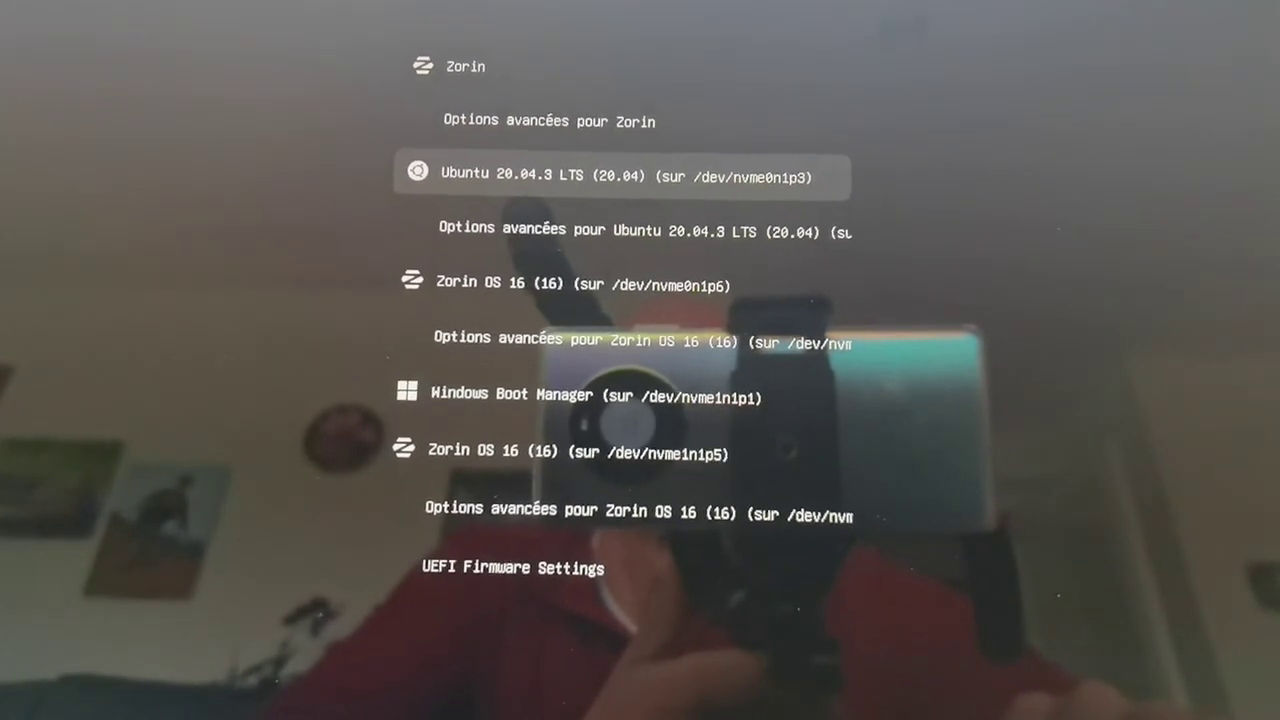
{"action": "key", "text": "Down"}
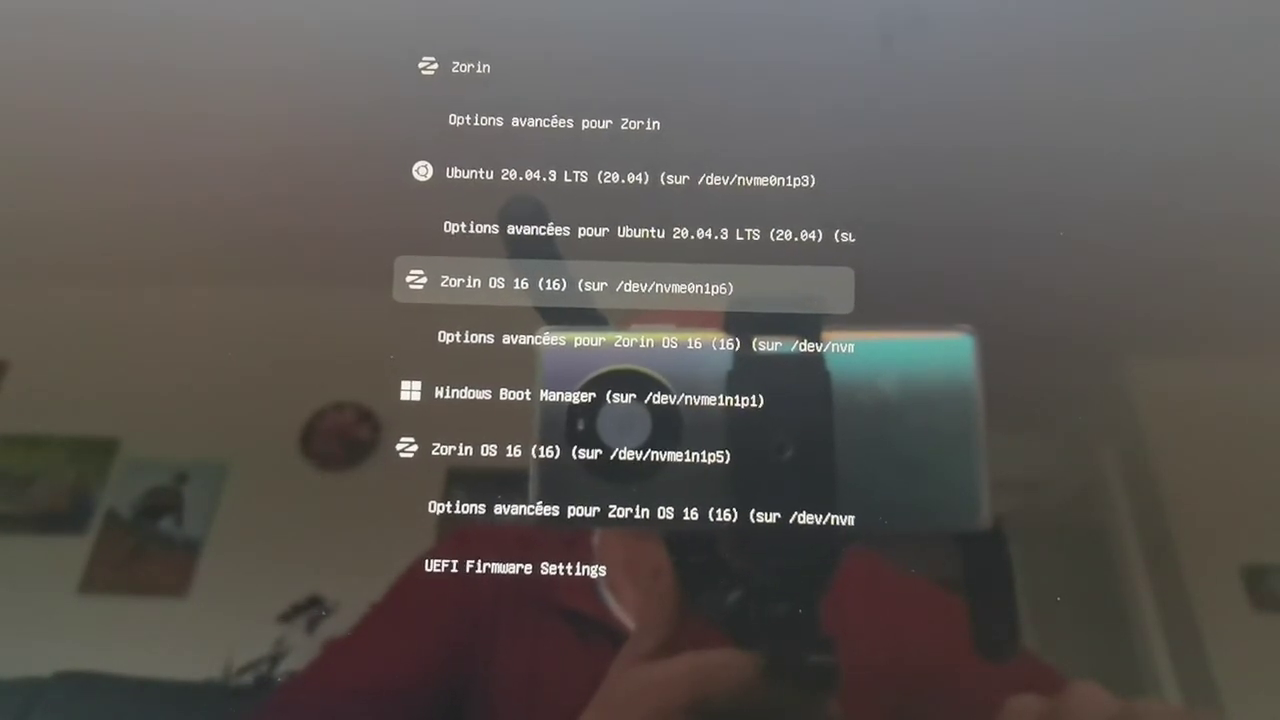
{"action": "key", "text": "Down"}
{"action": "key", "text": "Down"}
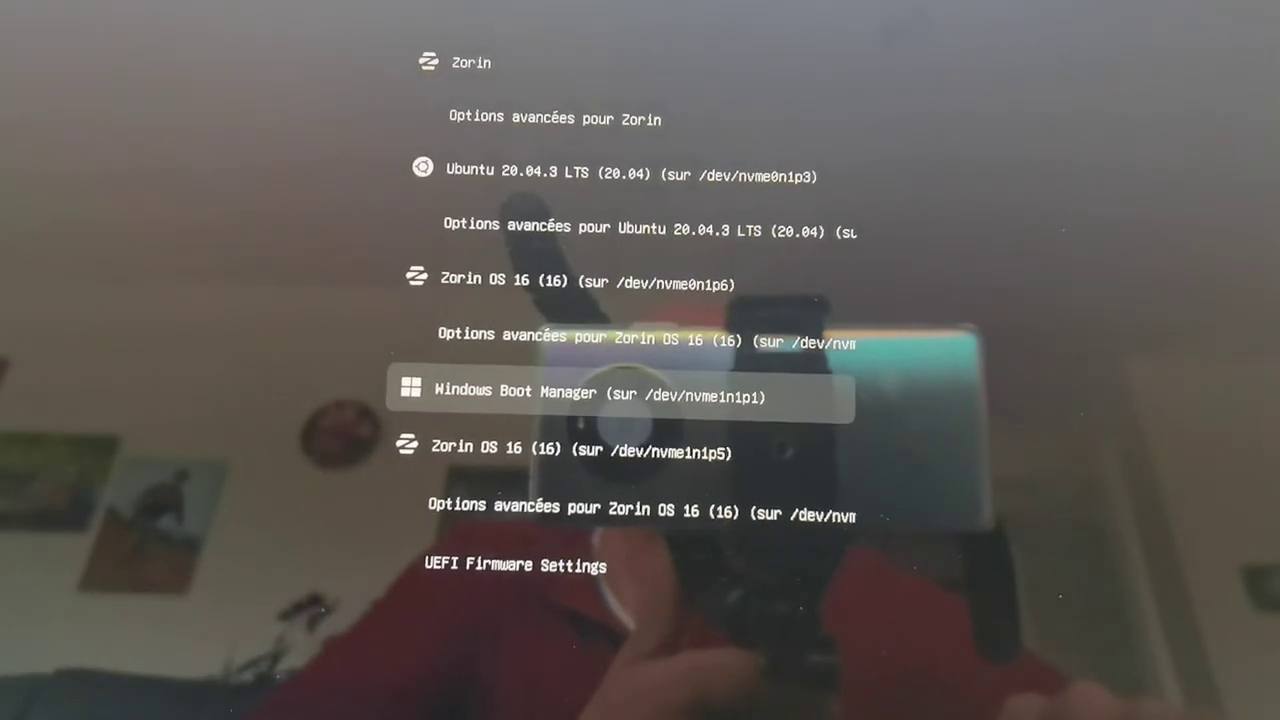
{"action": "key", "text": "Down"}
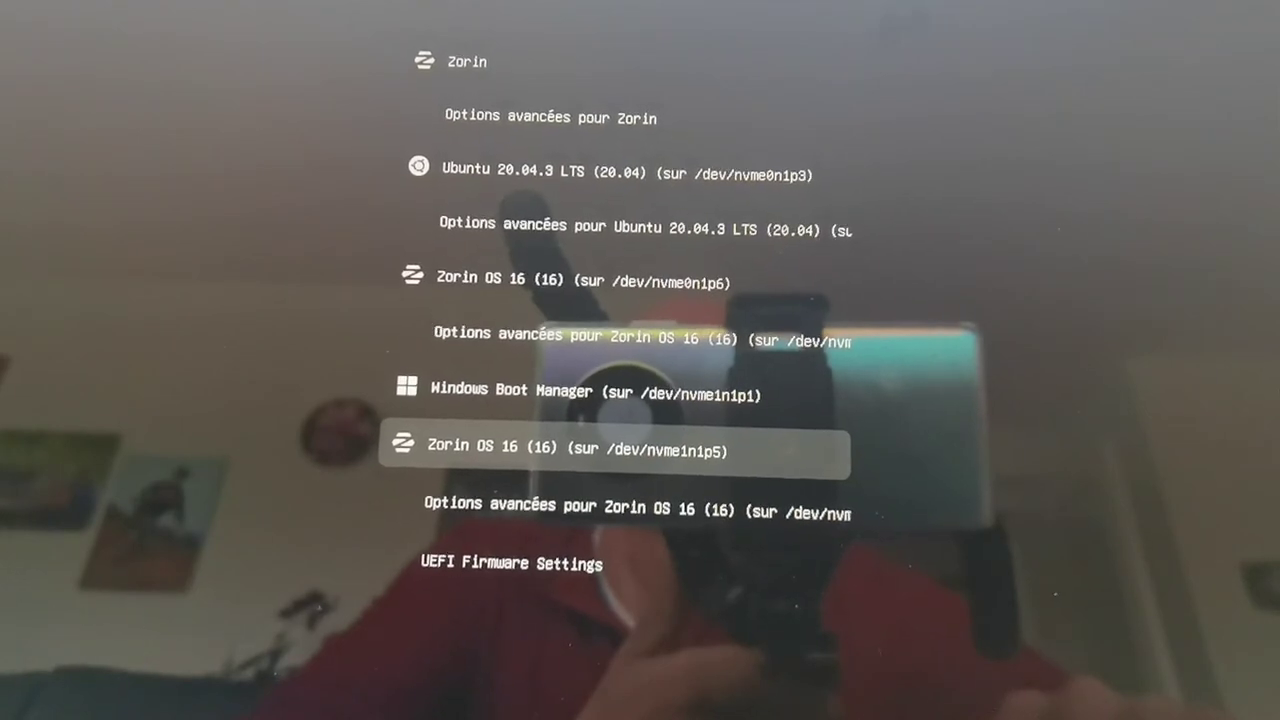
{"action": "key", "text": "Down"}
{"action": "key", "text": "Up"}
{"action": "key", "text": "Up"}
{"action": "key", "text": "Up"}
{"action": "key", "text": "Up"}
{"action": "key", "text": "Up"}
{"action": "key", "text": "Up"}
{"action": "key", "text": "Up"}
{"action": "key", "text": "Up"}
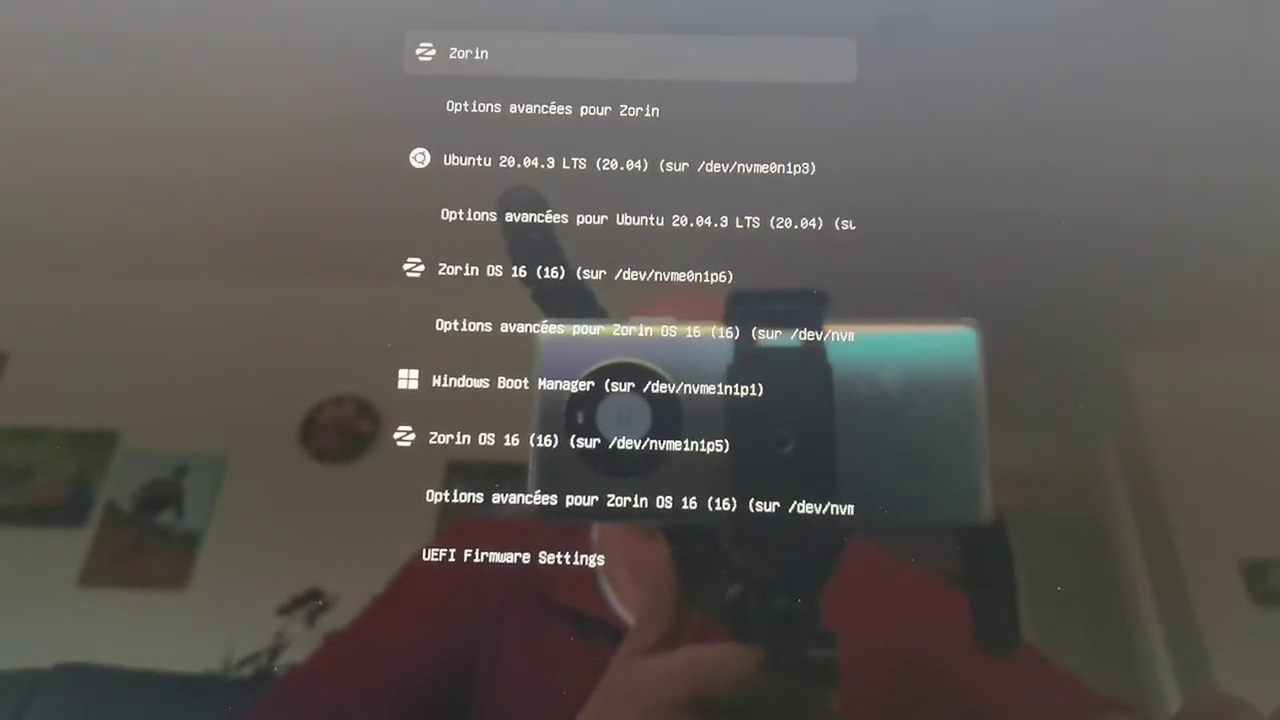
{"action": "key", "text": "Return"}
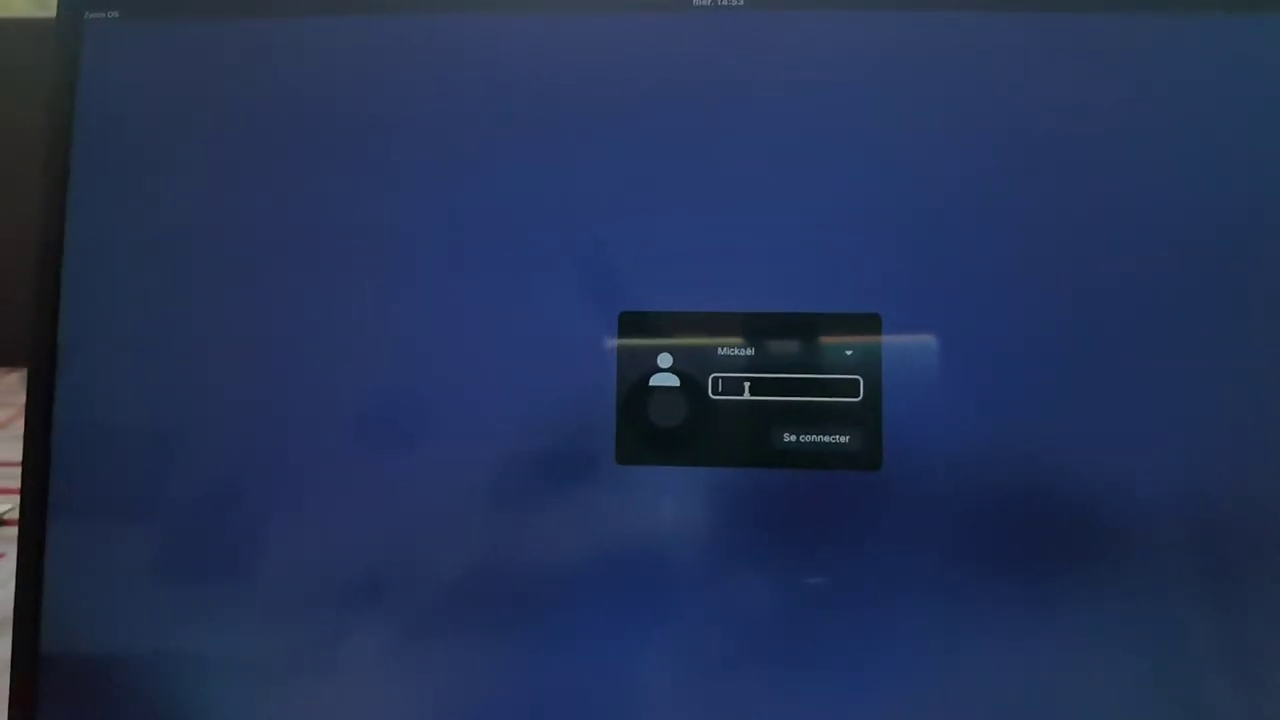
- Log in with the account password, retrying after the first attempt is rejected
{"action": "type", "text": "•"}
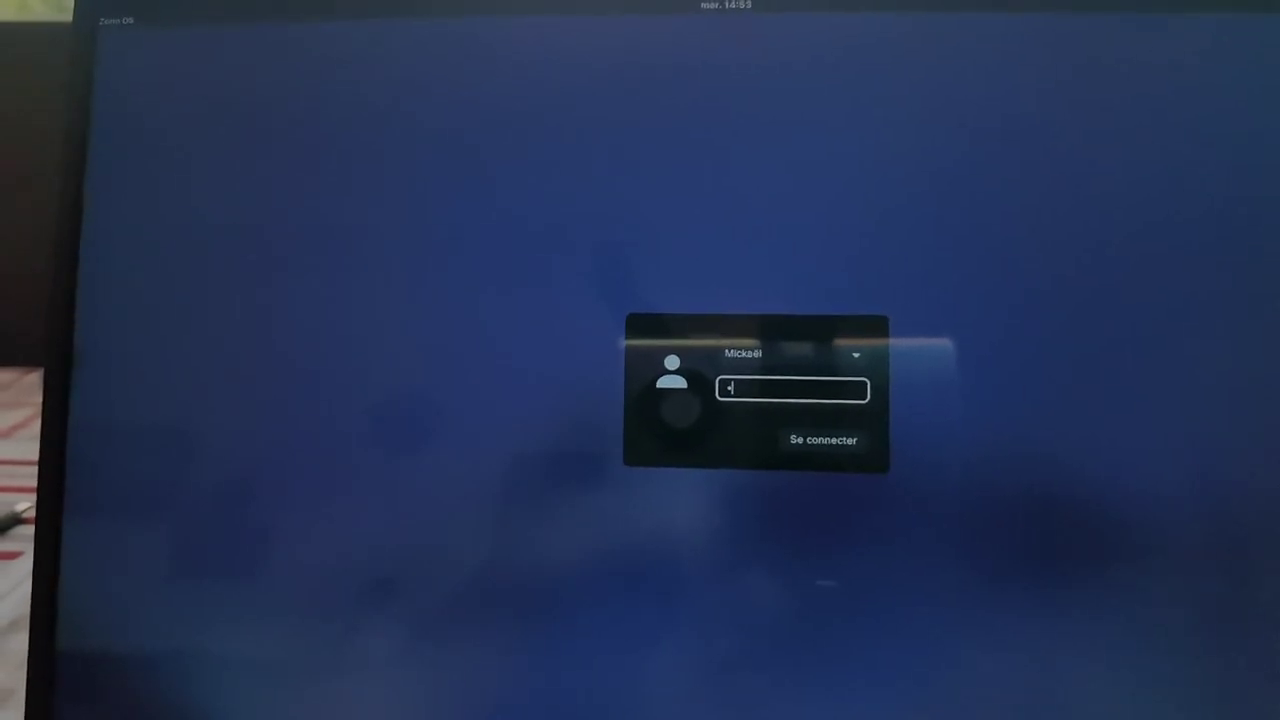
{"action": "key", "text": "Return"}
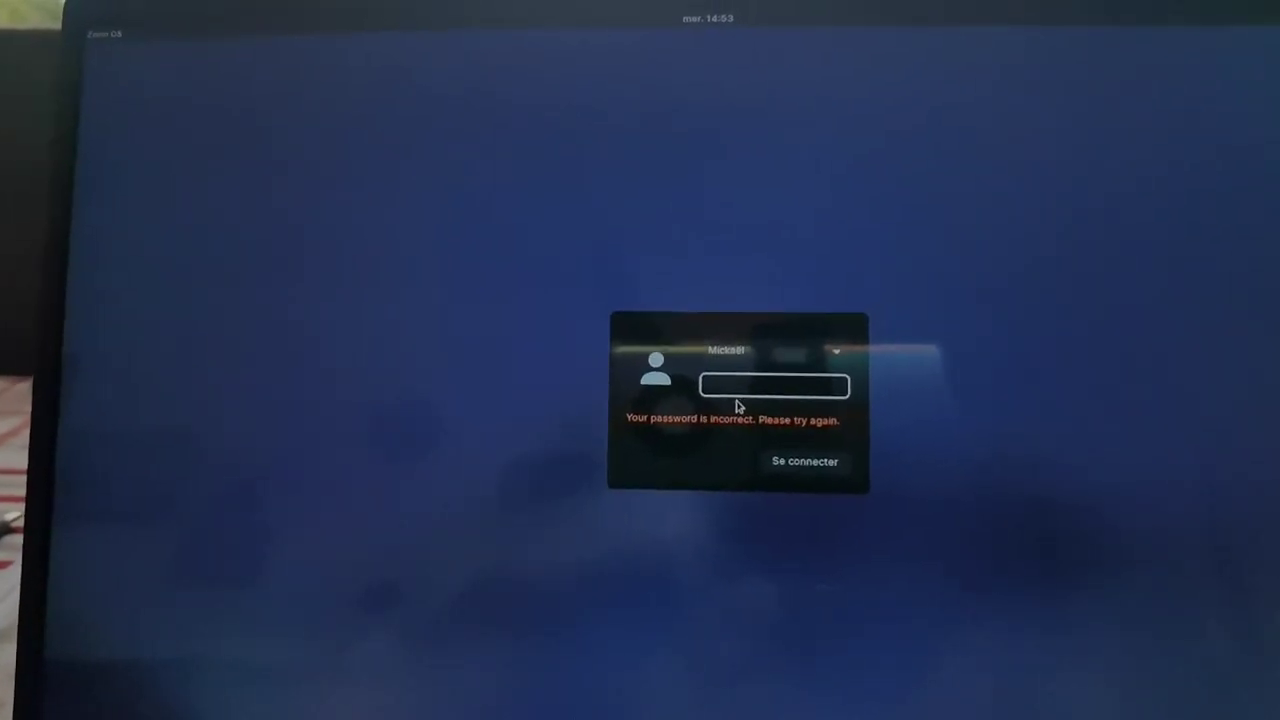
{"action": "type", "text": "•"}
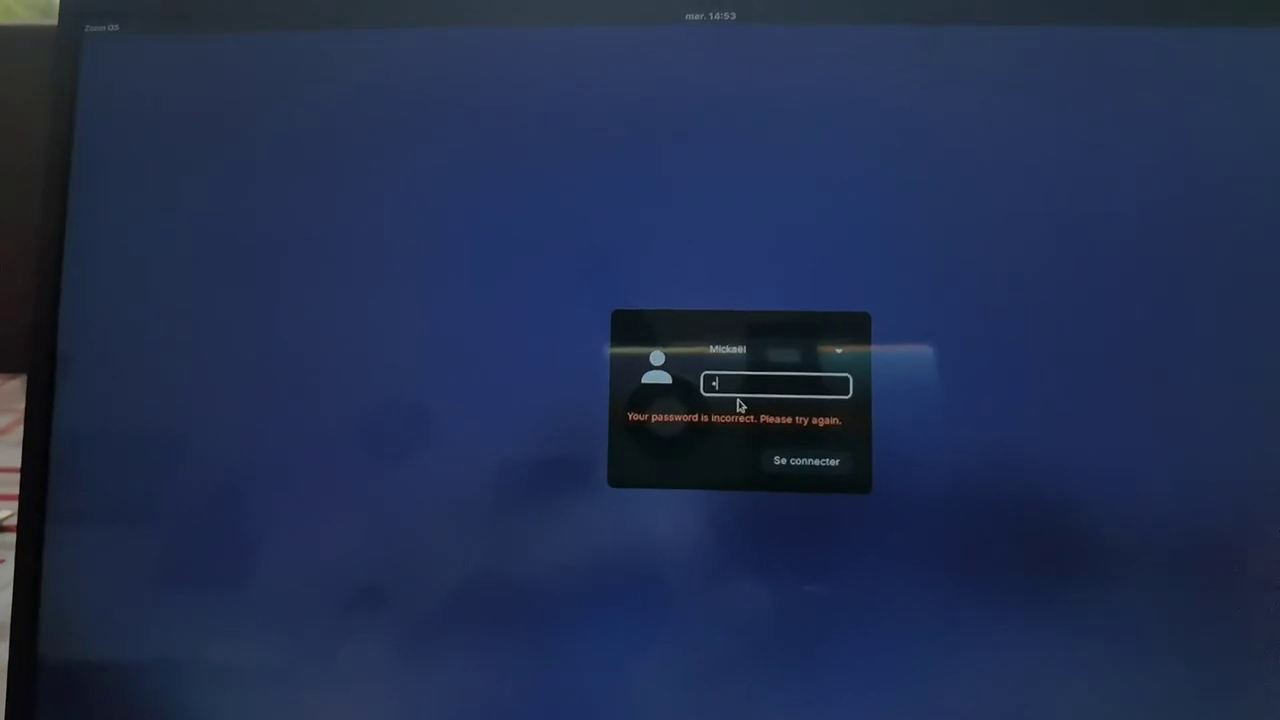
{"action": "key", "text": "Return"}
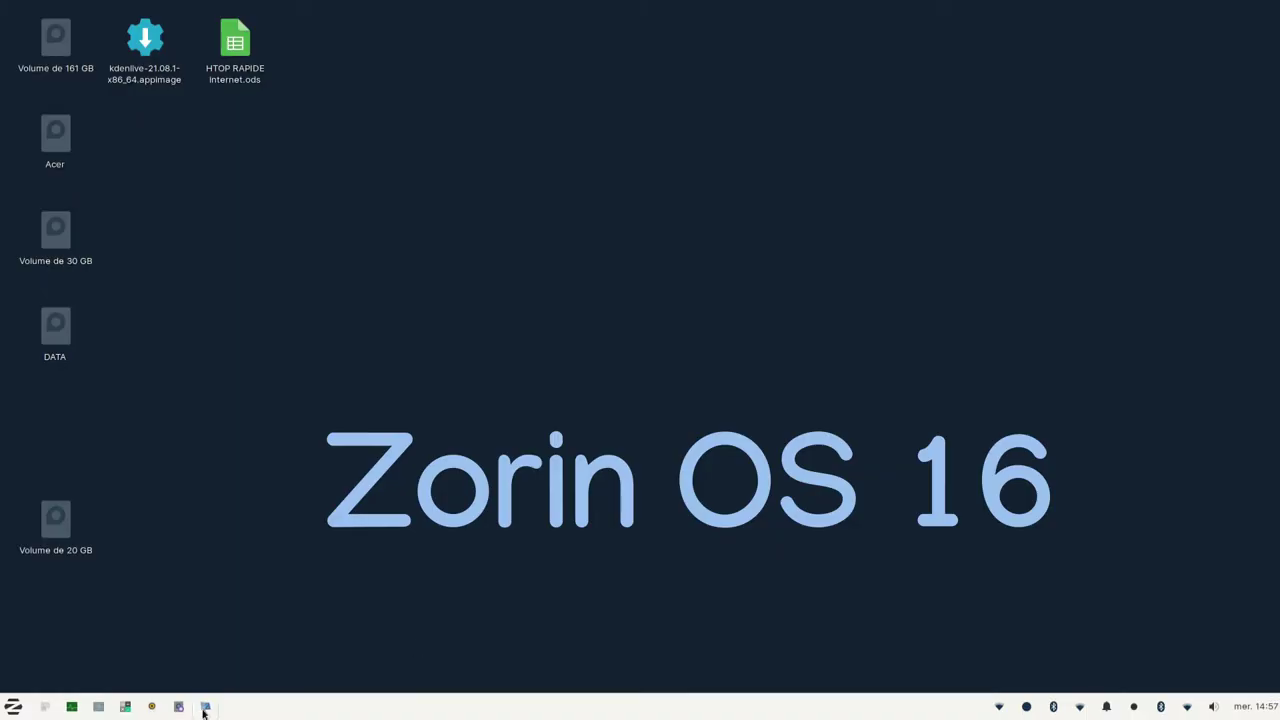
- Bring up vokoscreenNG, move its window aside and minimize it
{"action": "left_click", "coordinate": [204, 708]}
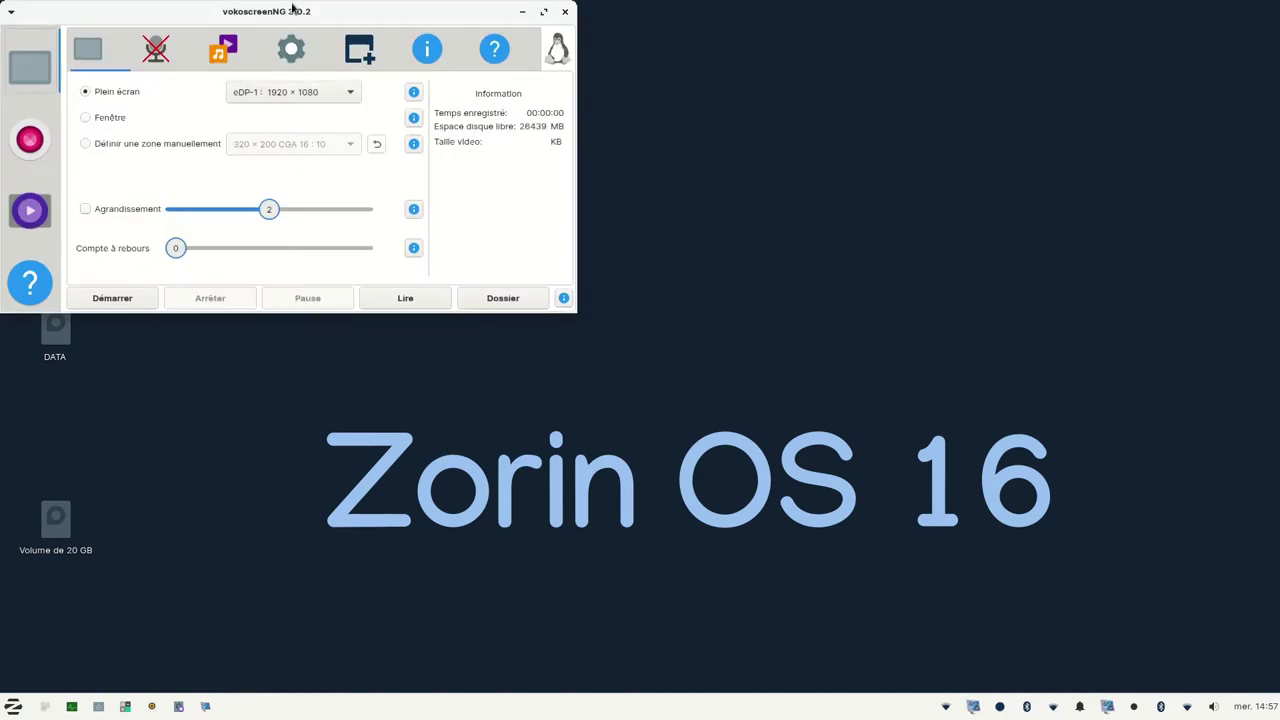
{"action": "left_click_drag", "start_coordinate": [368, 19], "coordinate": [426, 71]}
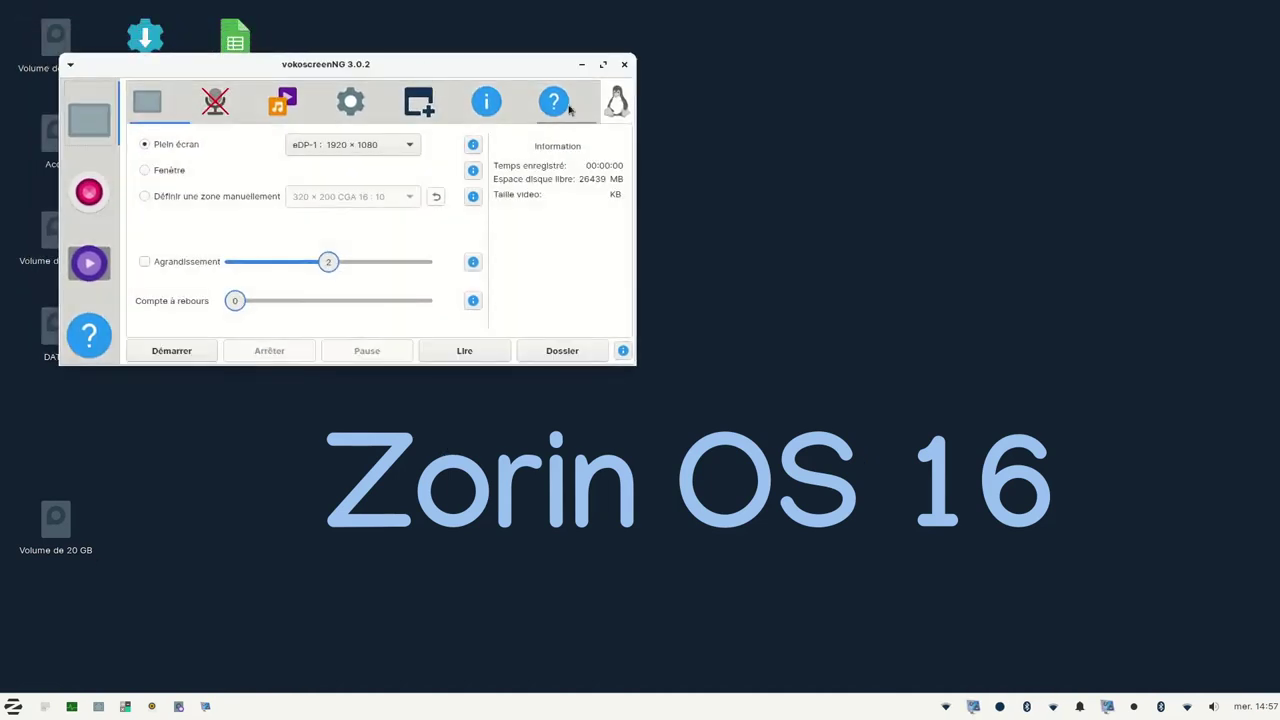
{"action": "left_click", "coordinate": [580, 63]}
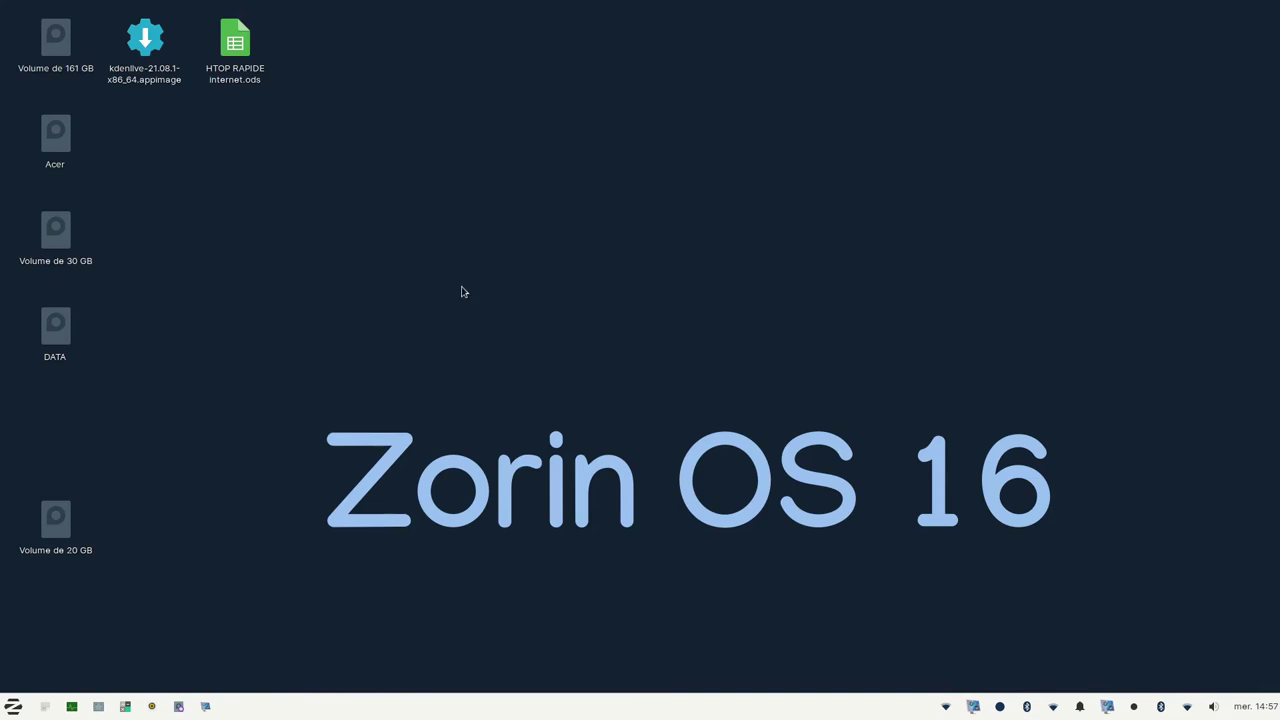
- Set the mountain image as the desktop wallpaper in Desktop settings
{"action": "right_click", "coordinate": [566, 346]}
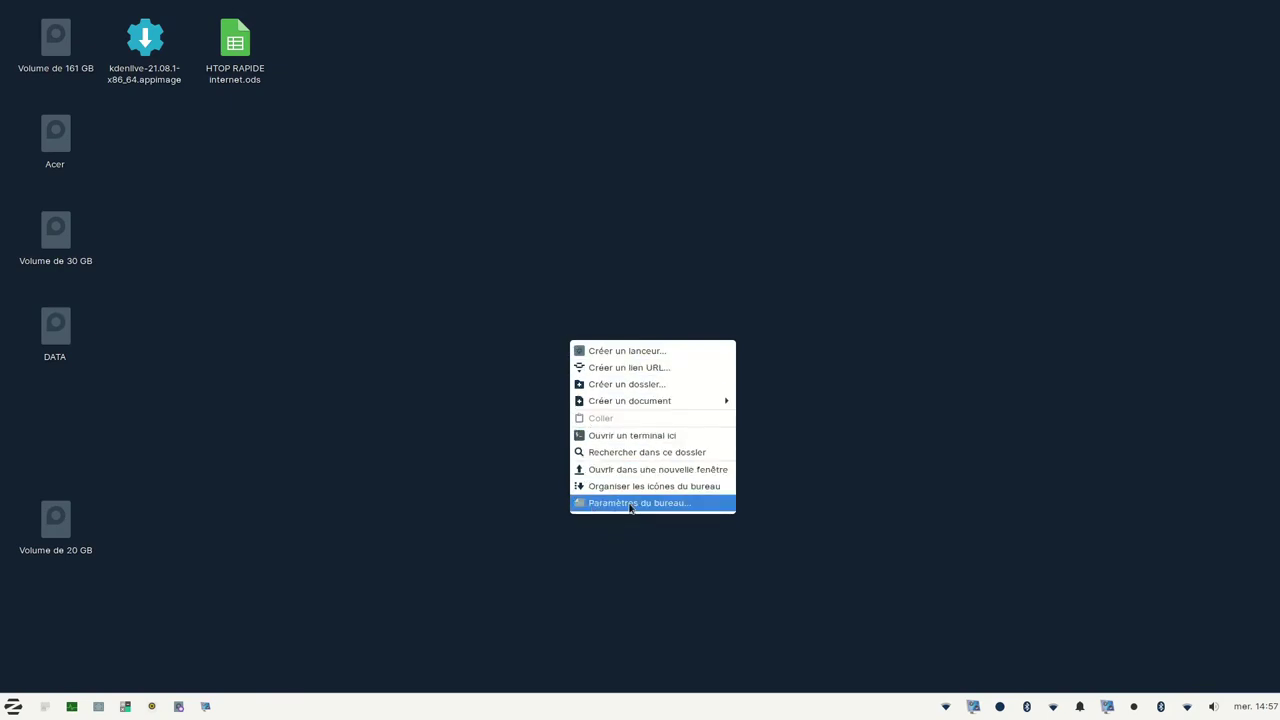
{"action": "left_click", "coordinate": [630, 503]}
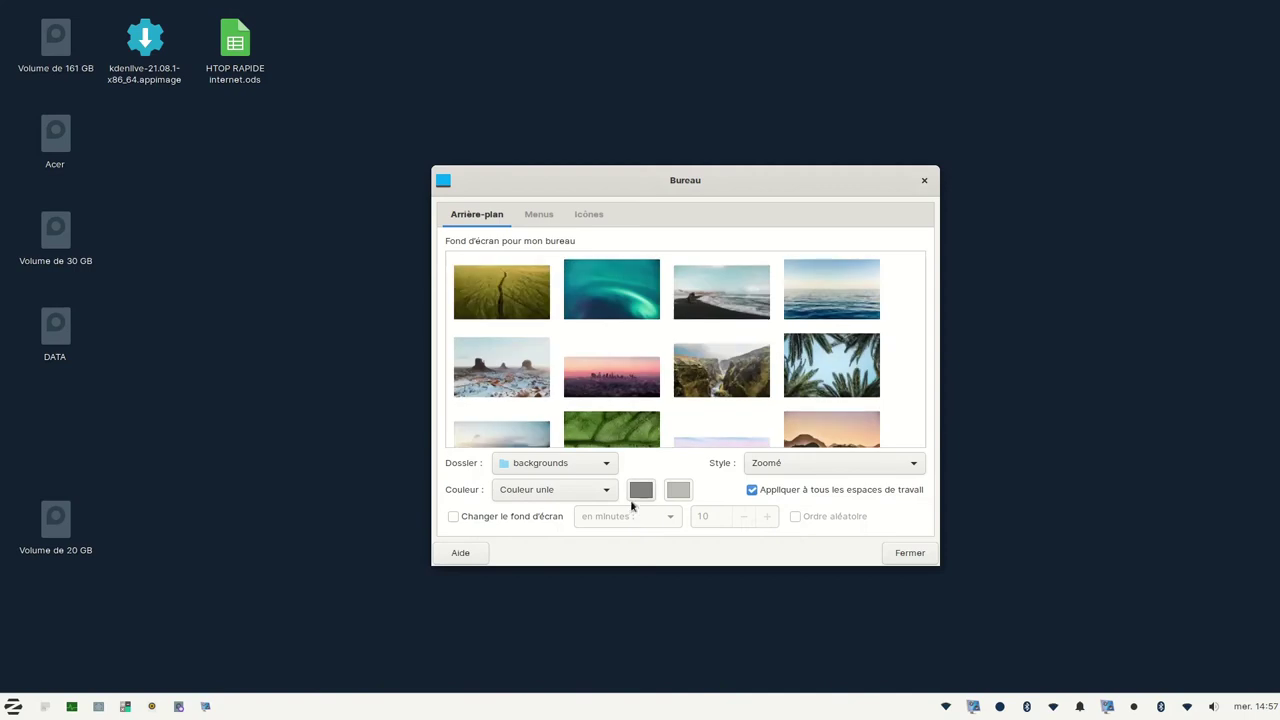
{"action": "scroll", "coordinate": [677, 391], "scroll_direction": "down", "scroll_amount": 5}
{"action": "scroll", "coordinate": [631, 427], "scroll_direction": "down", "scroll_amount": 1}
{"action": "left_click", "coordinate": [605, 417]}
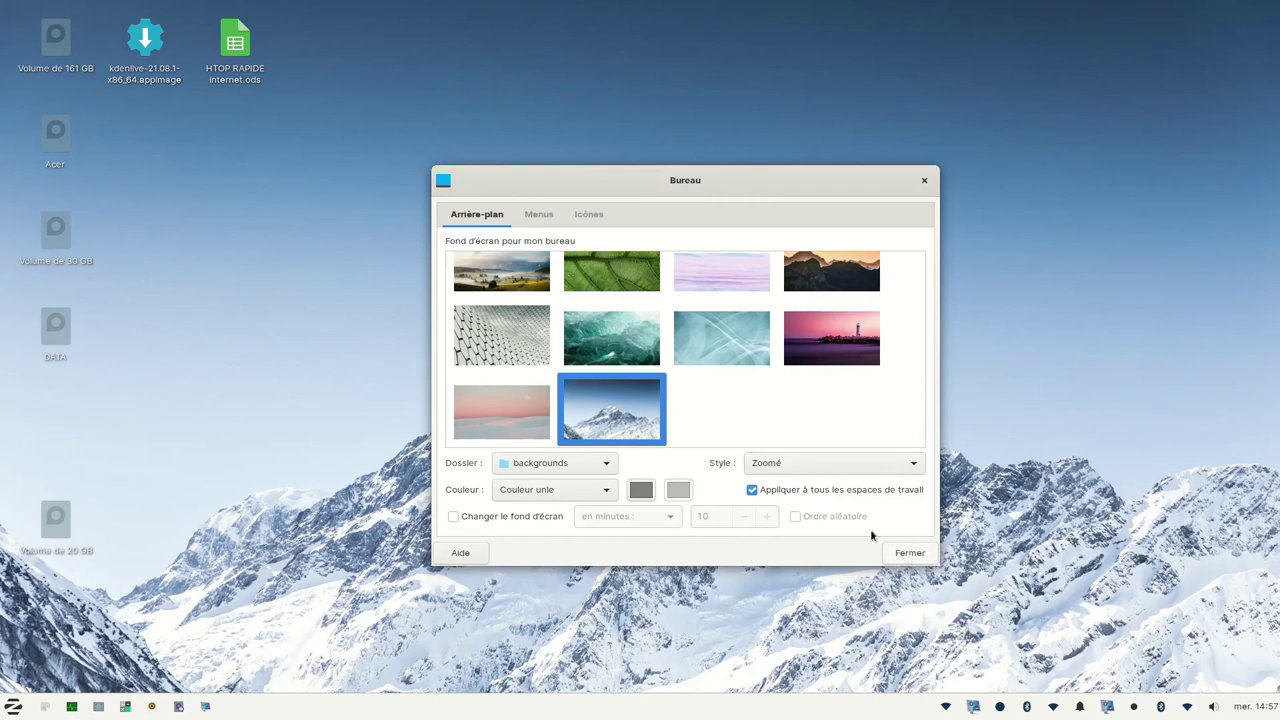
- Include the Applications menu on right-click, hide removable-drive icons and show the home folder icon
{"action": "left_click", "coordinate": [536, 220]}
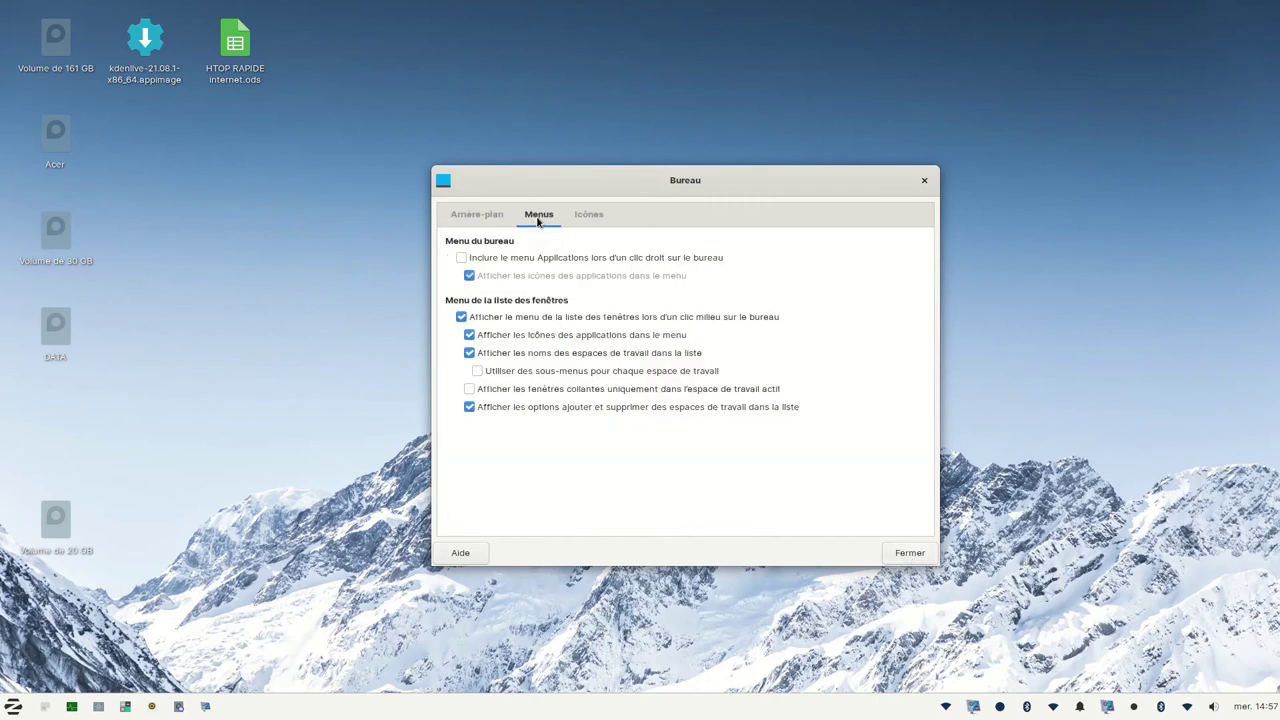
{"action": "left_click", "coordinate": [461, 257]}
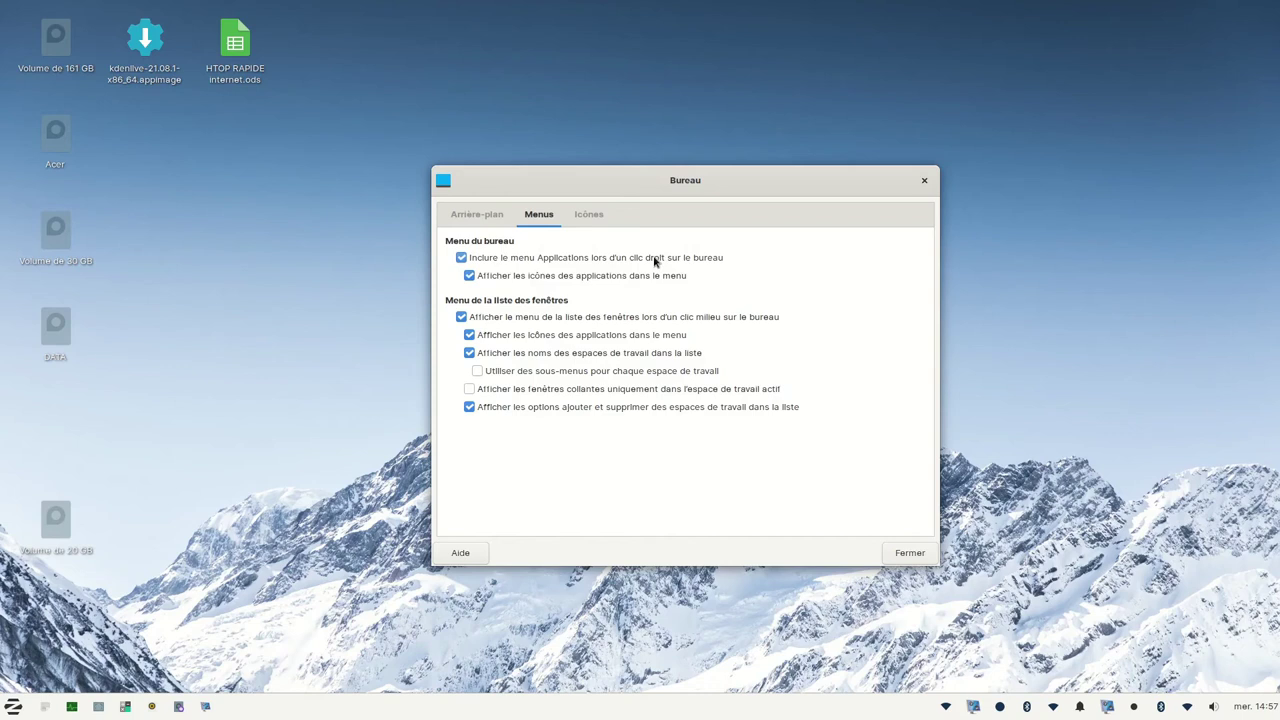
{"action": "left_click", "coordinate": [588, 219]}
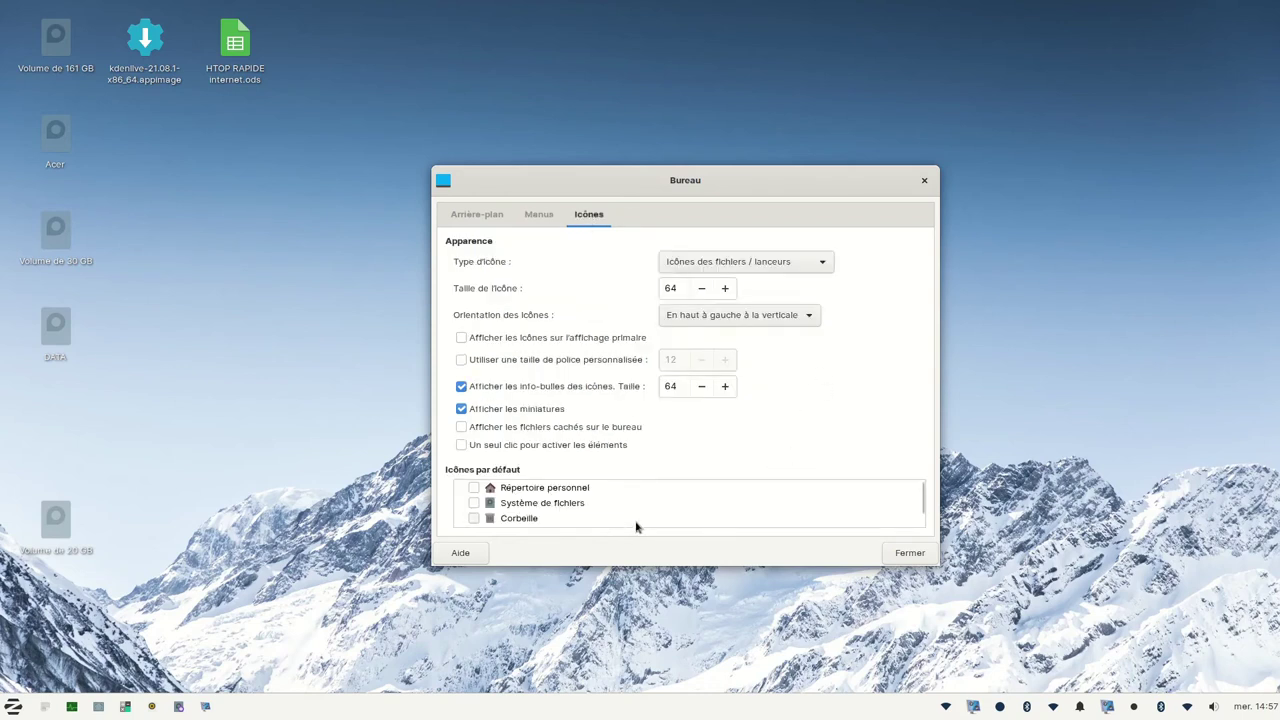
{"action": "scroll", "coordinate": [500, 503], "scroll_direction": "down", "scroll_amount": 1}
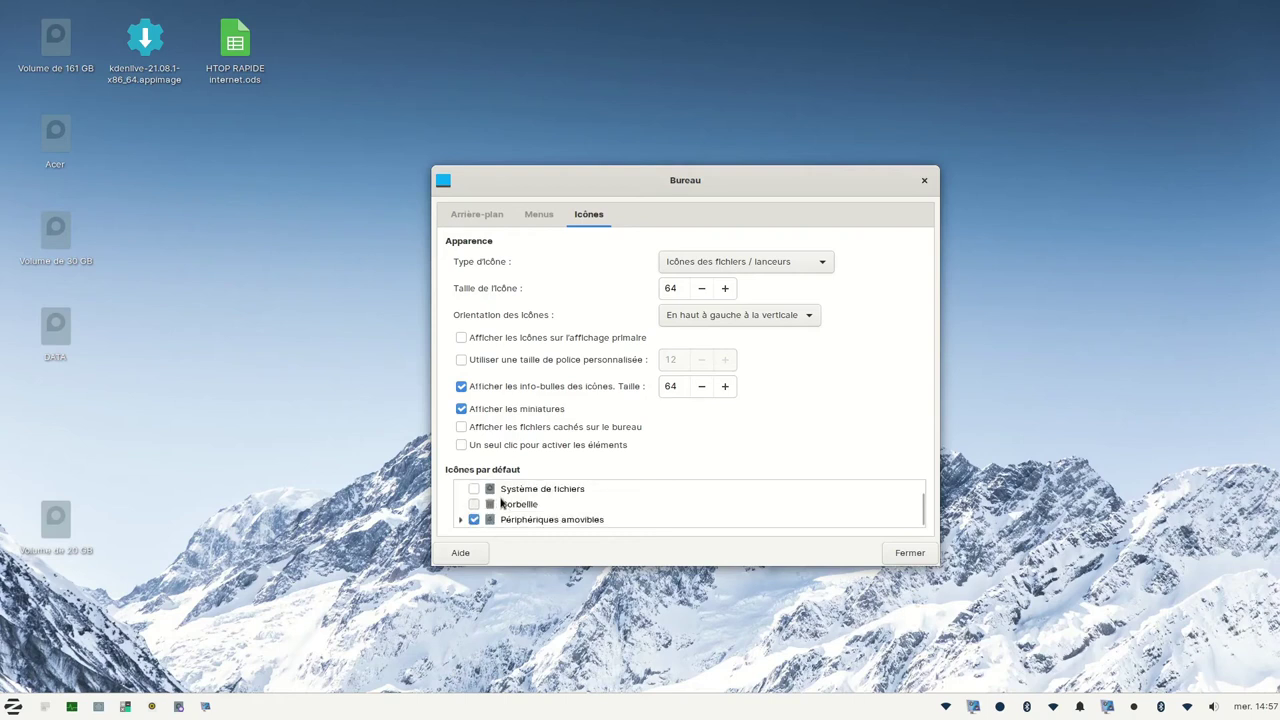
{"action": "left_click", "coordinate": [475, 519]}
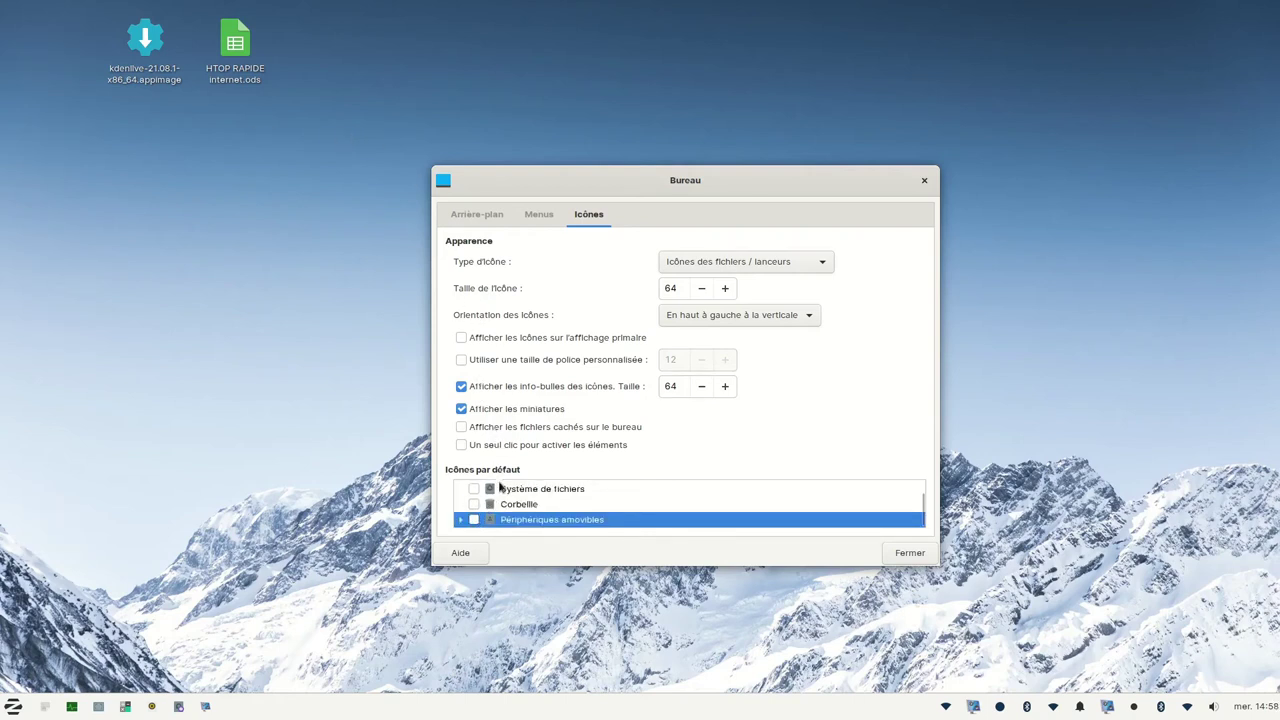
{"action": "scroll", "coordinate": [504, 501], "scroll_direction": "up", "scroll_amount": 1}
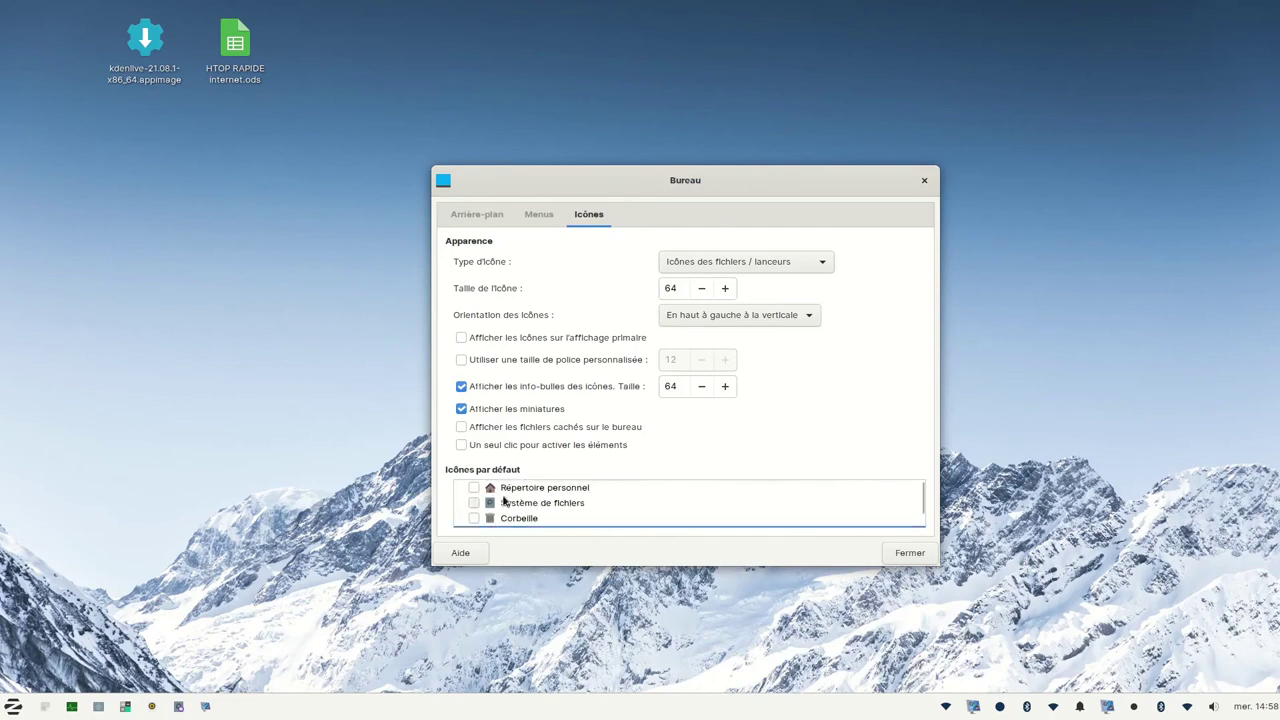
{"action": "left_click", "coordinate": [475, 488]}
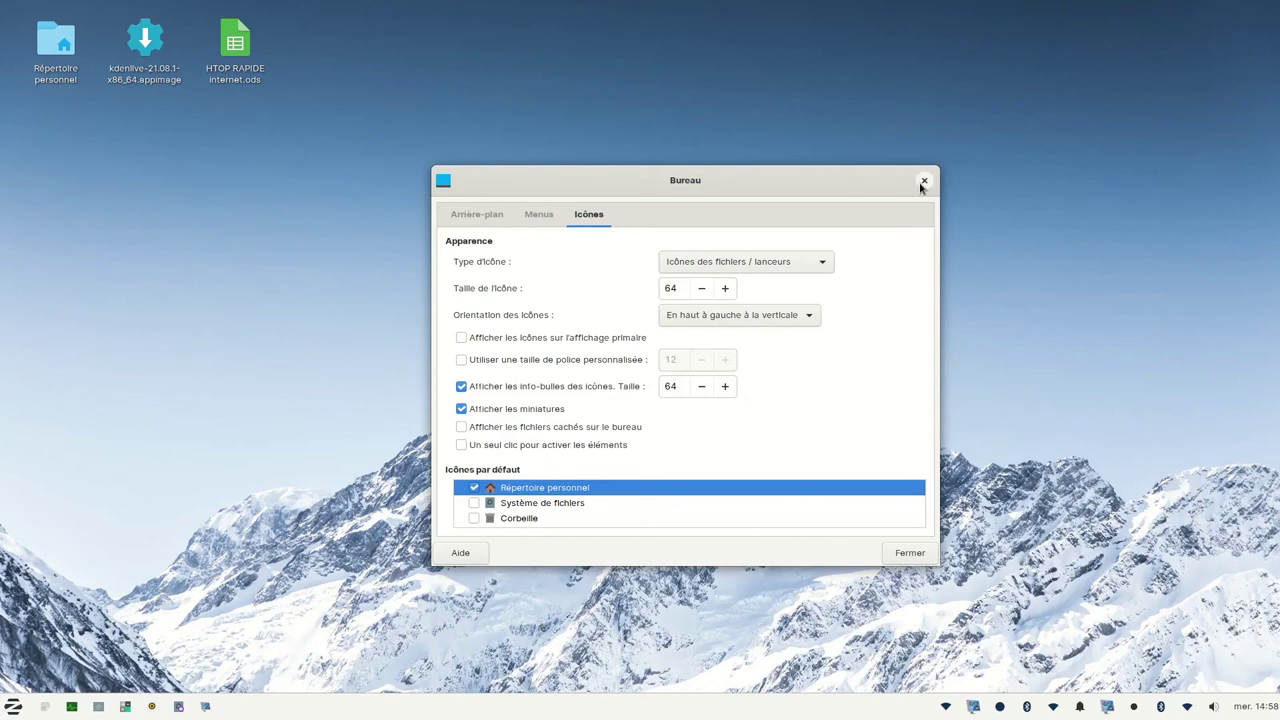
{"action": "left_click", "coordinate": [924, 180]}
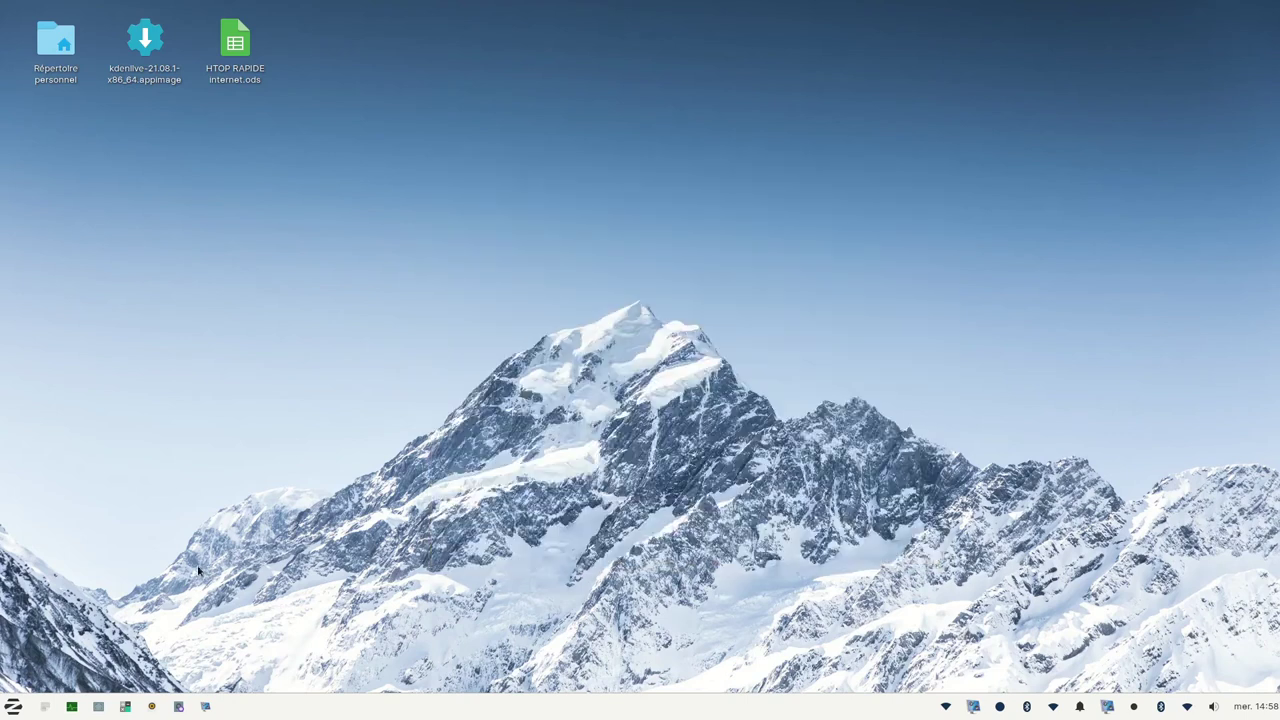
- Play Cruise, Jazz In Paris, Bluesy Vibes (Sting) and Called Upon from the TEST ZORIN 15 playlist
{"action": "left_click", "coordinate": [152, 707]}
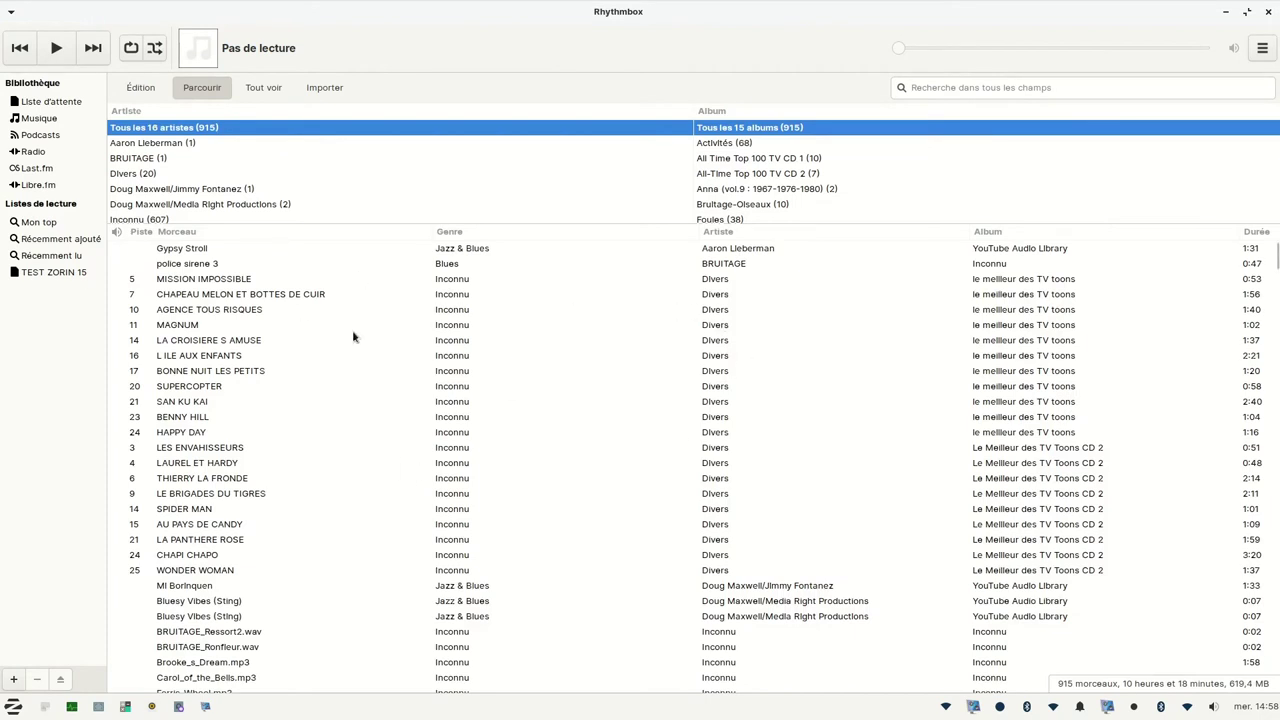
{"action": "left_click", "coordinate": [34, 276]}
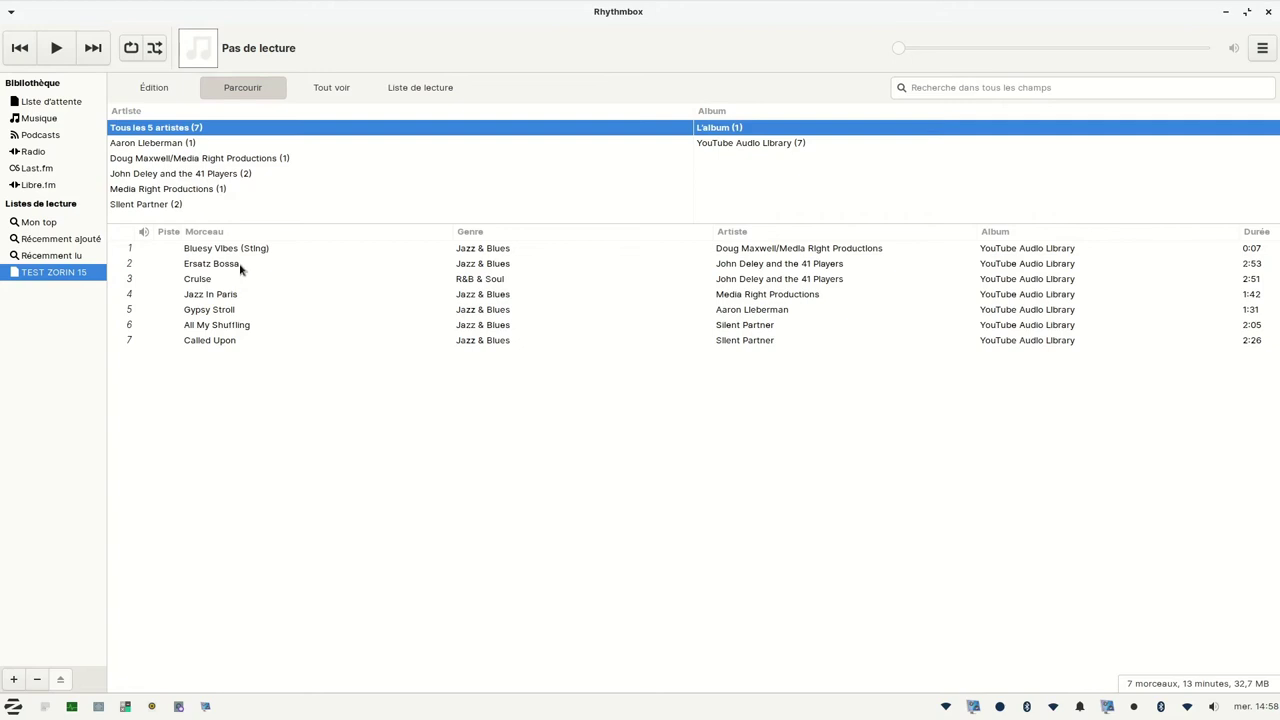
{"action": "double_click", "coordinate": [200, 282]}
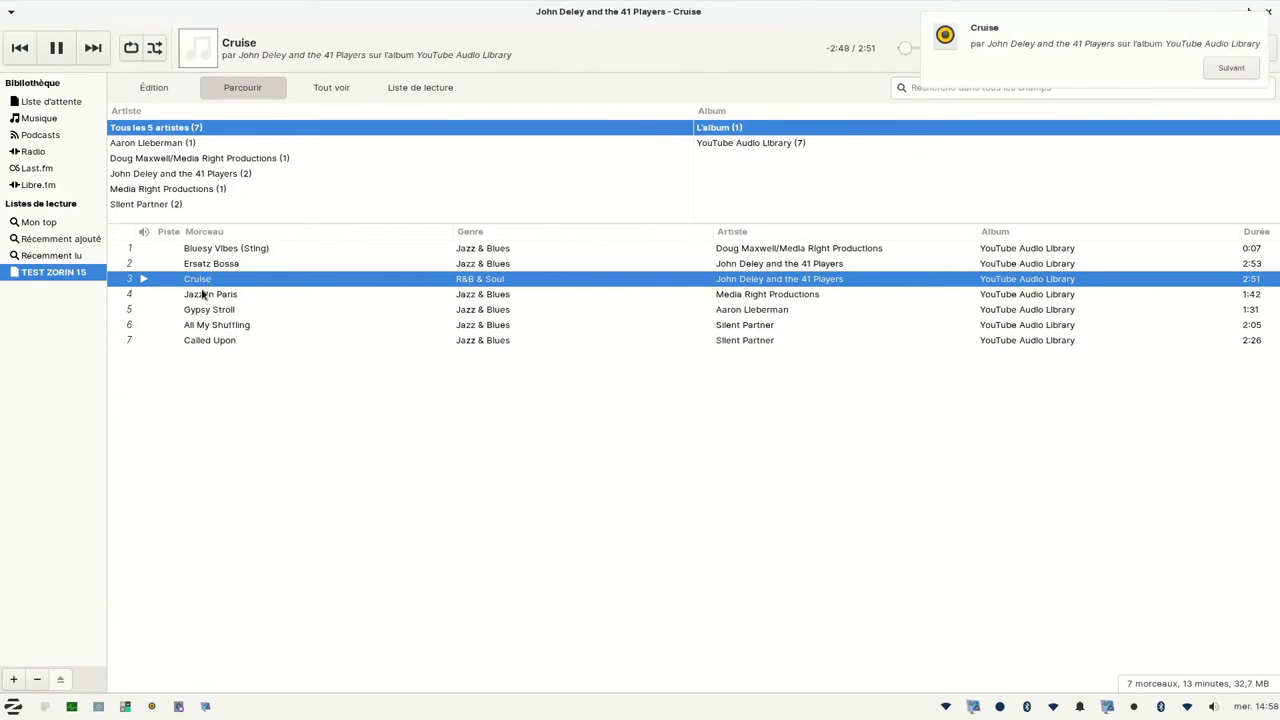
{"action": "double_click", "coordinate": [203, 294]}
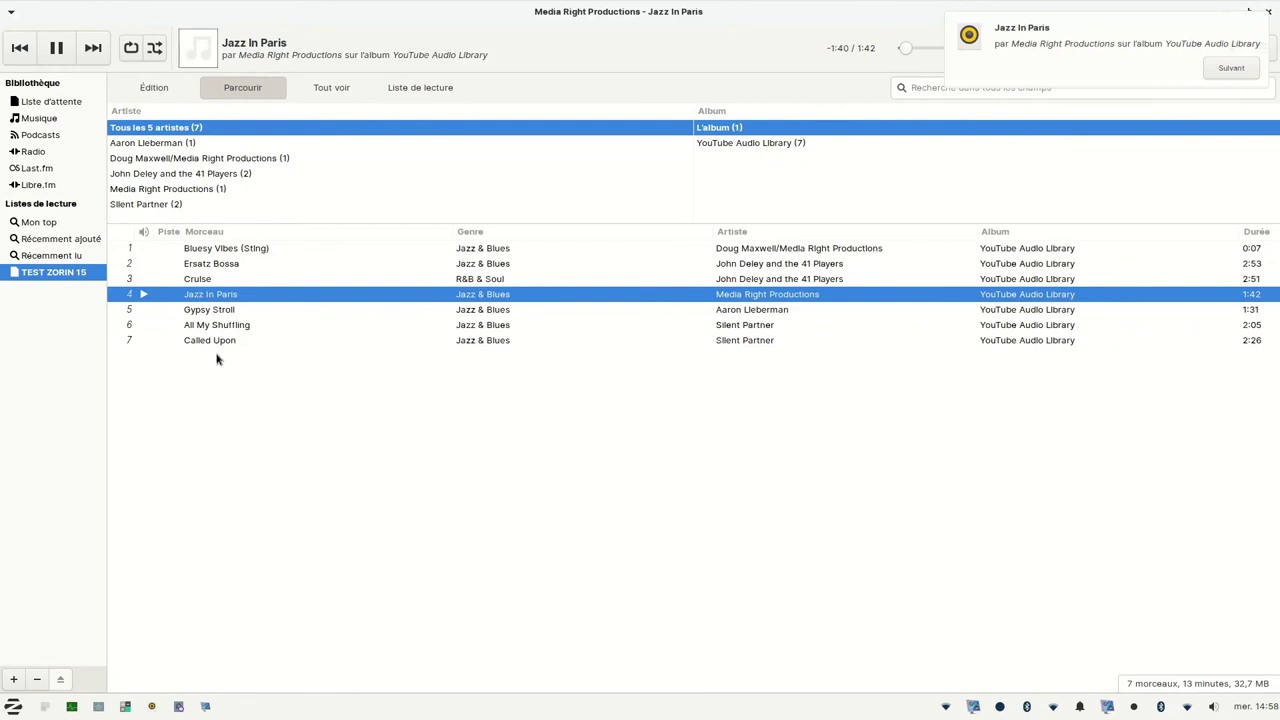
{"action": "double_click", "coordinate": [224, 250]}
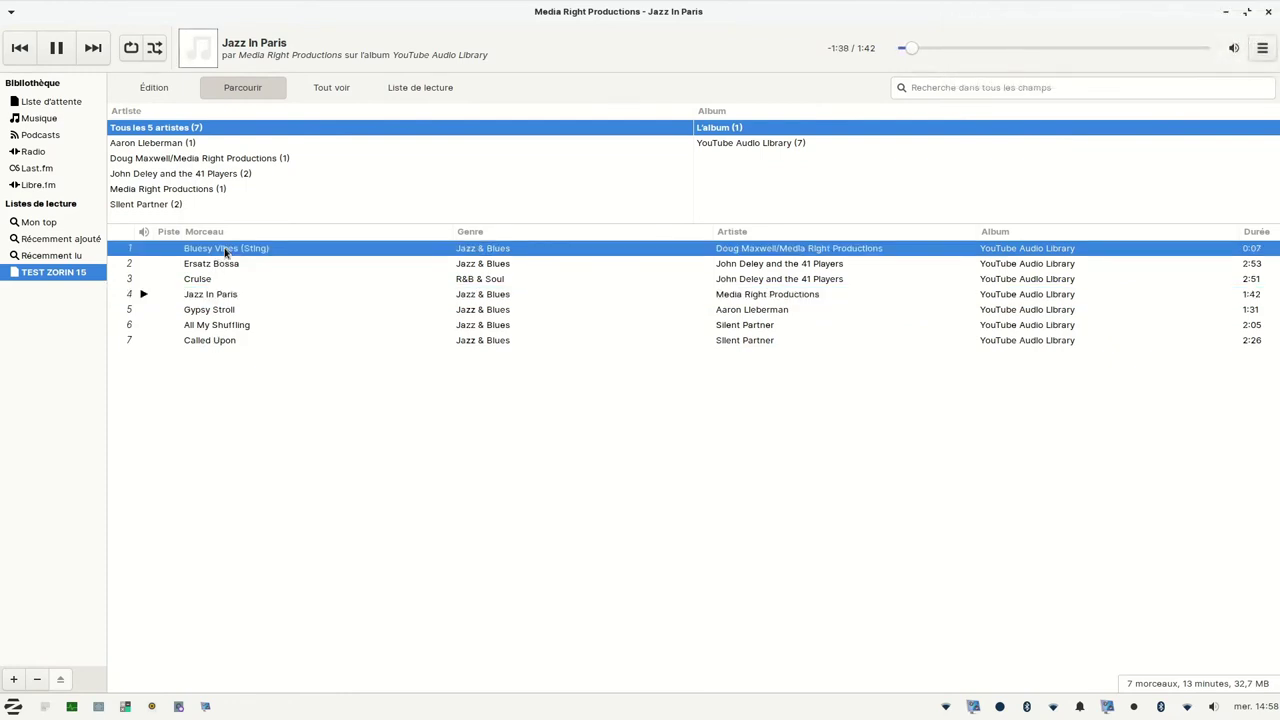
{"action": "double_click", "coordinate": [228, 343]}
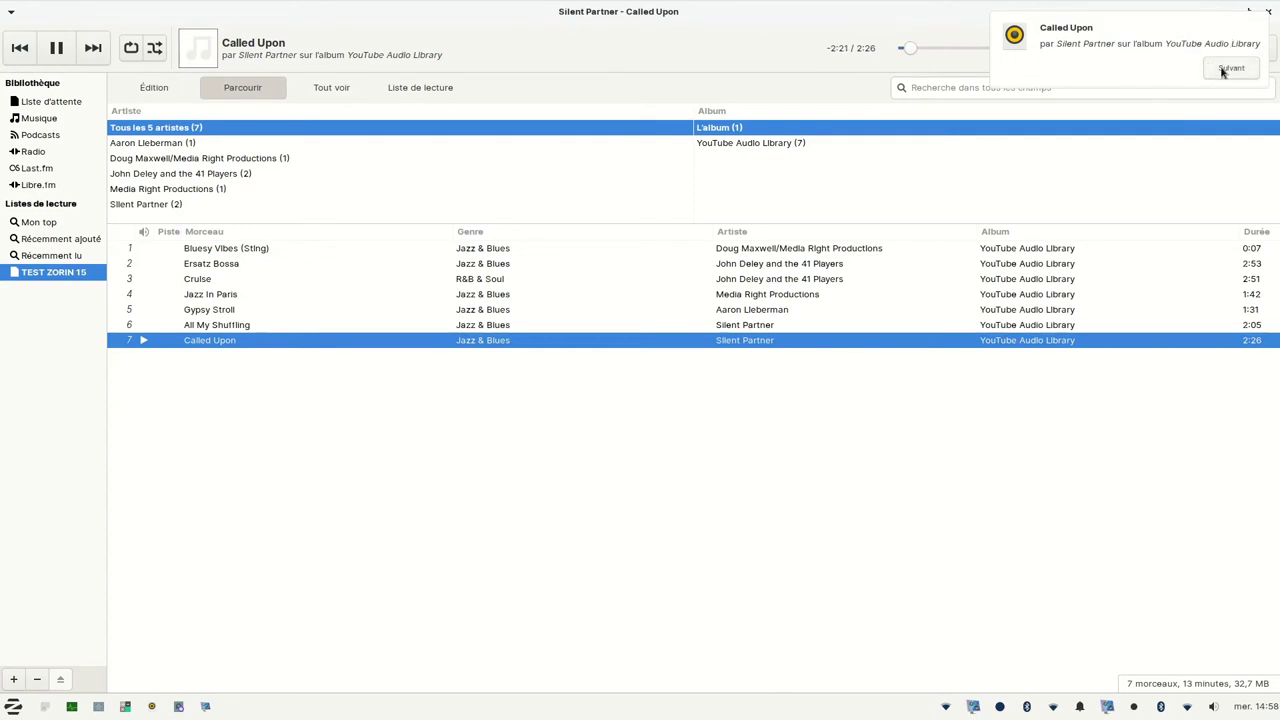
- Seek forward in the current track, pause playback and close Rhythmbox
{"action": "left_click", "coordinate": [942, 48]}
{"action": "left_click", "coordinate": [58, 47]}
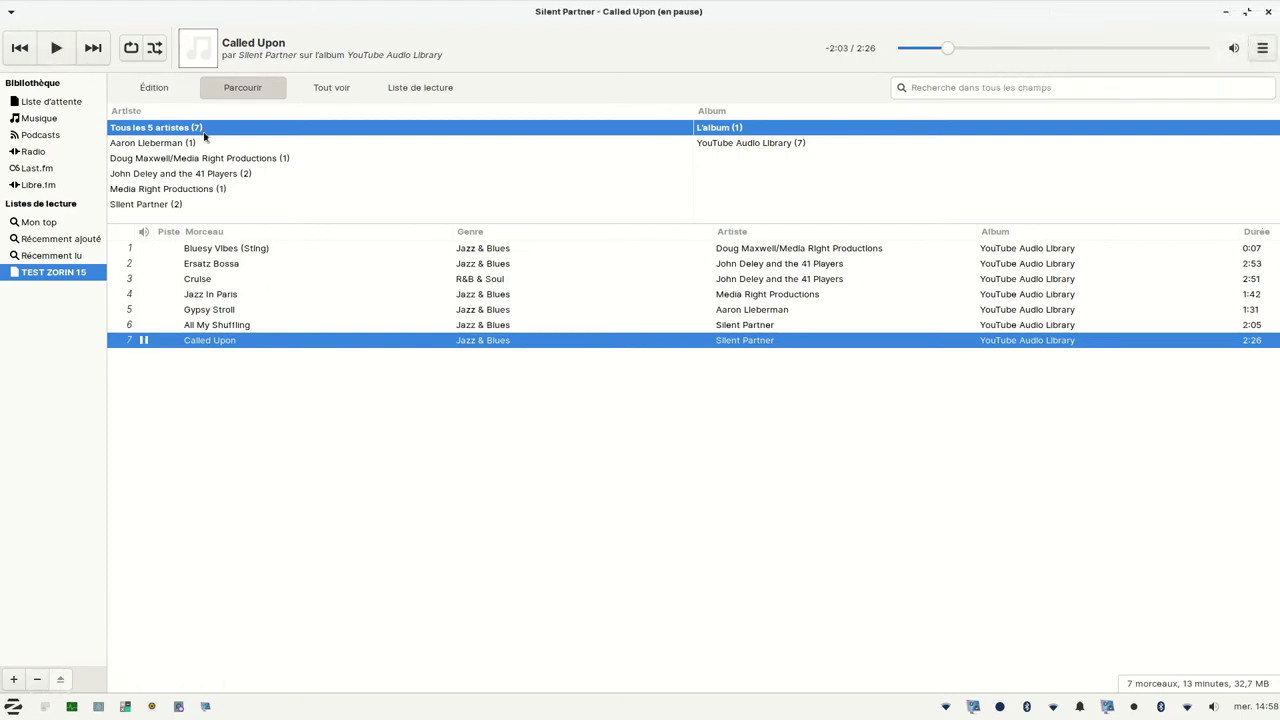
{"action": "left_click", "coordinate": [1270, 12]}
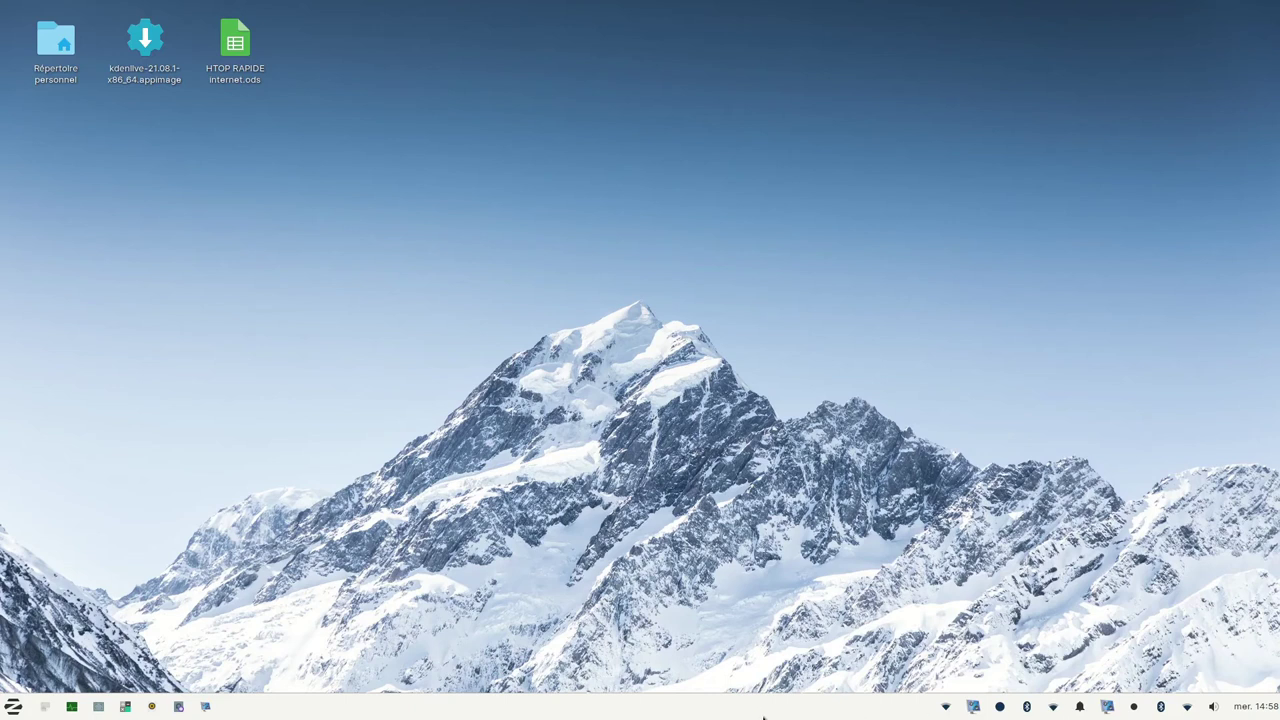
- Apply the first desktop layout in Zorin Appearance
{"action": "left_click", "coordinate": [12, 706]}
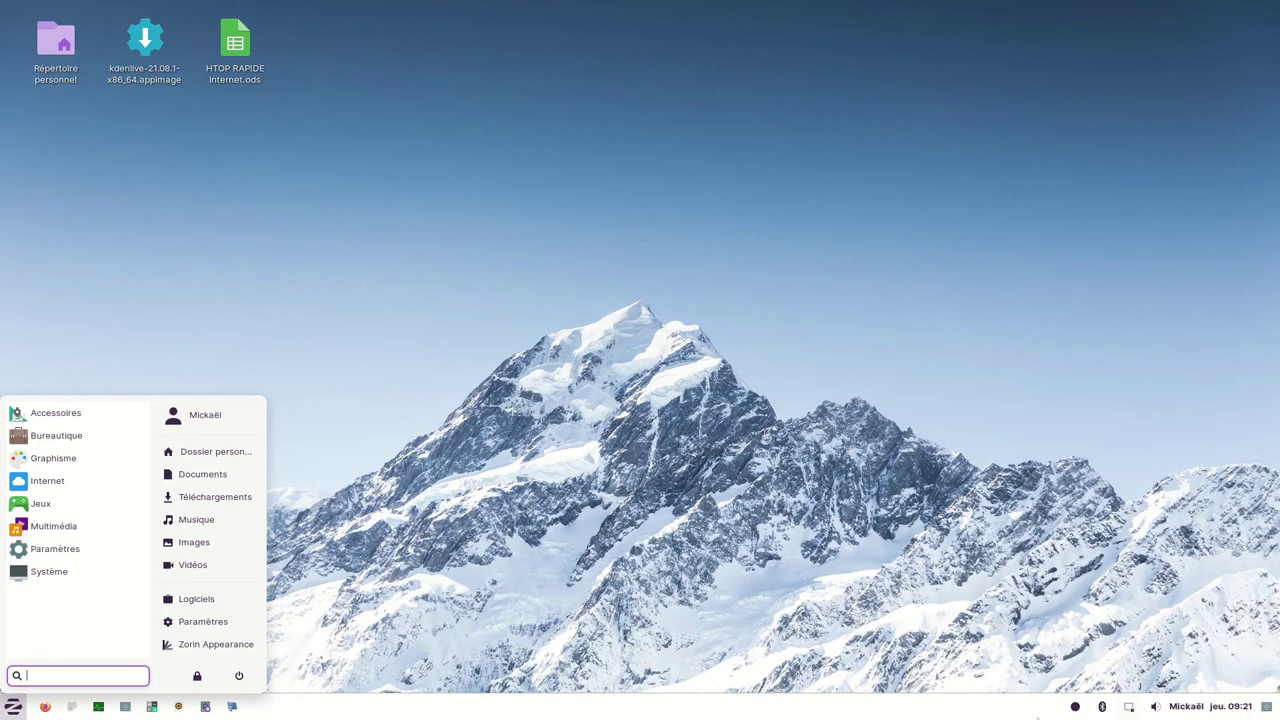
{"action": "left_click", "coordinate": [215, 644]}
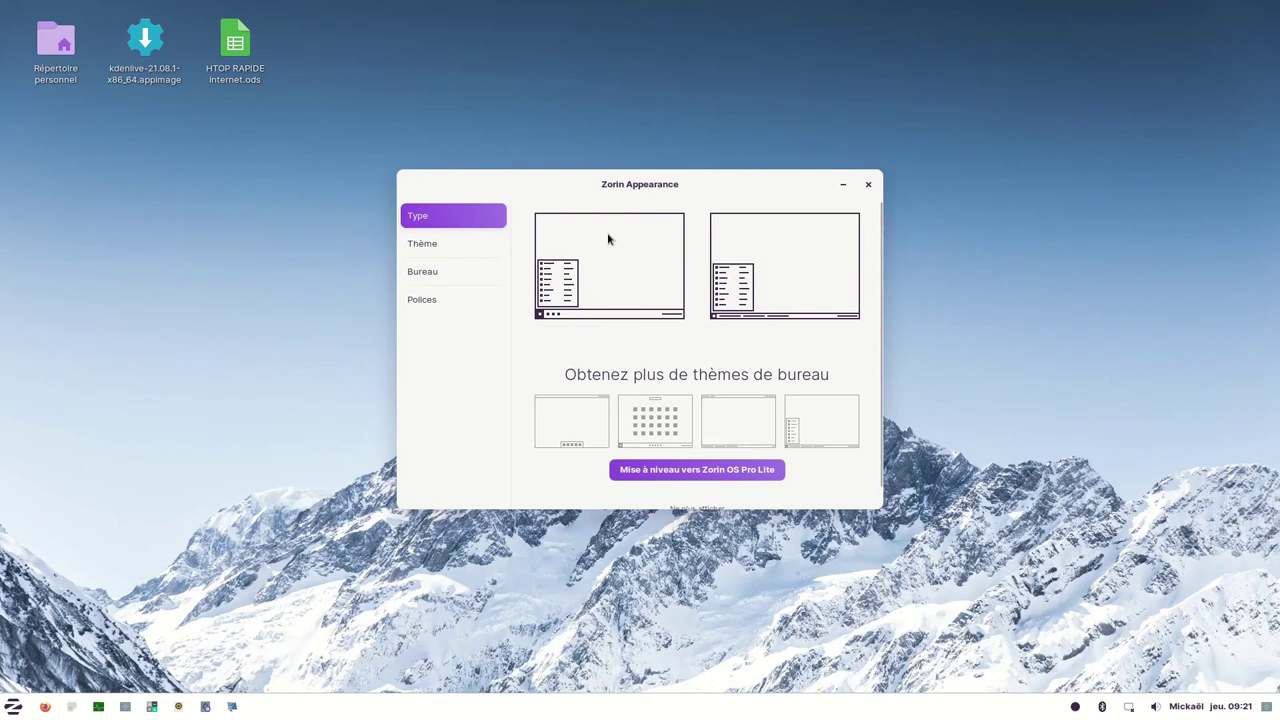
{"action": "left_click", "coordinate": [608, 239]}
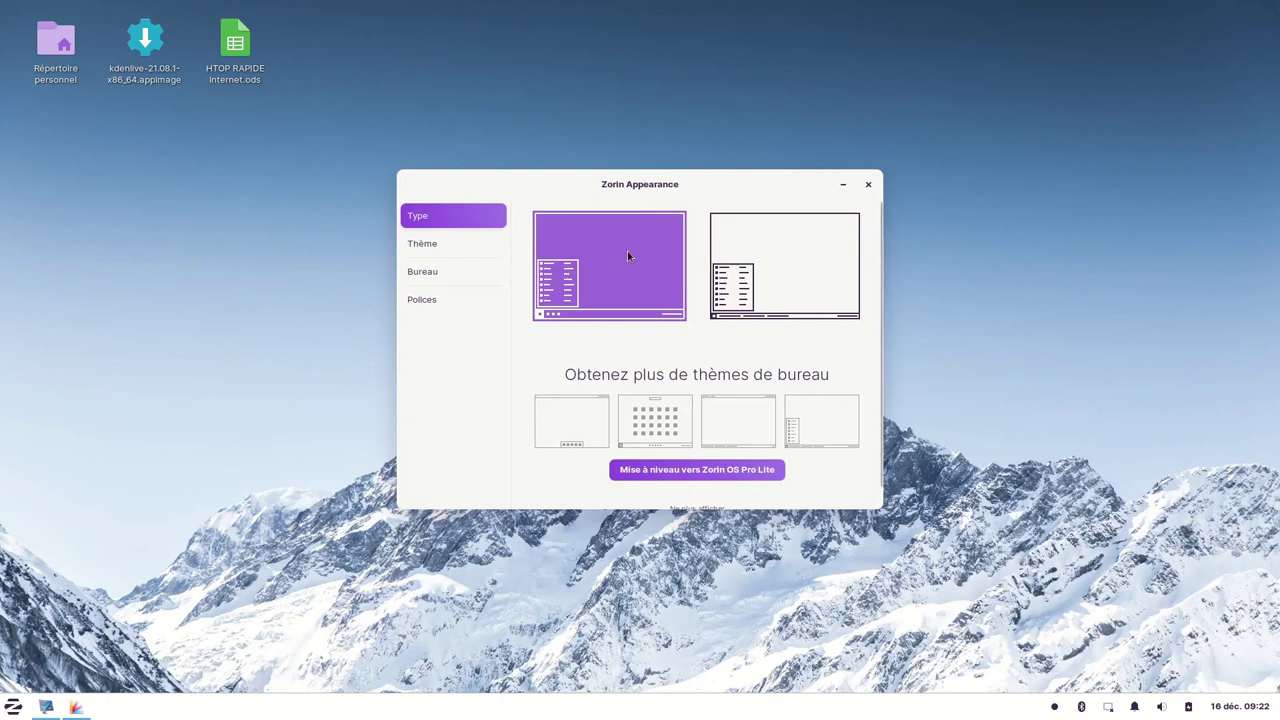
- Drag Firefox from the Internet menu onto the taskbar to create a launcher
{"action": "left_click", "coordinate": [20, 702]}
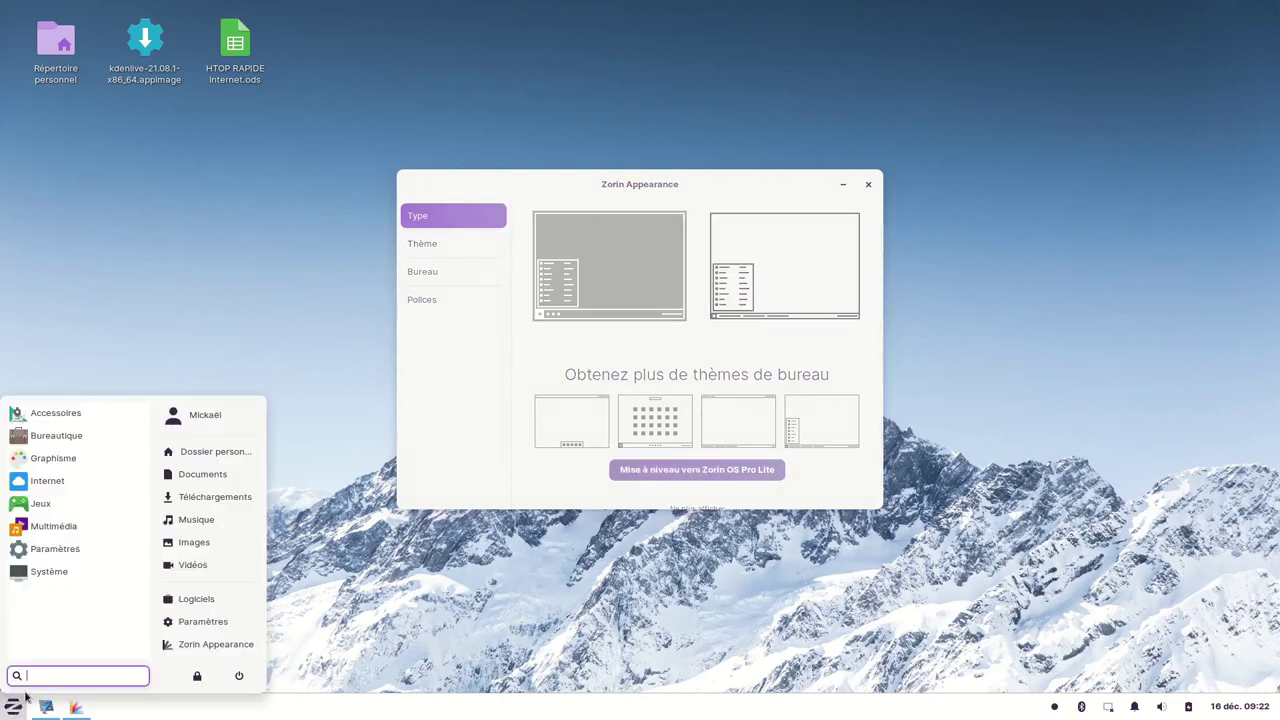
{"action": "left_click", "coordinate": [73, 485]}
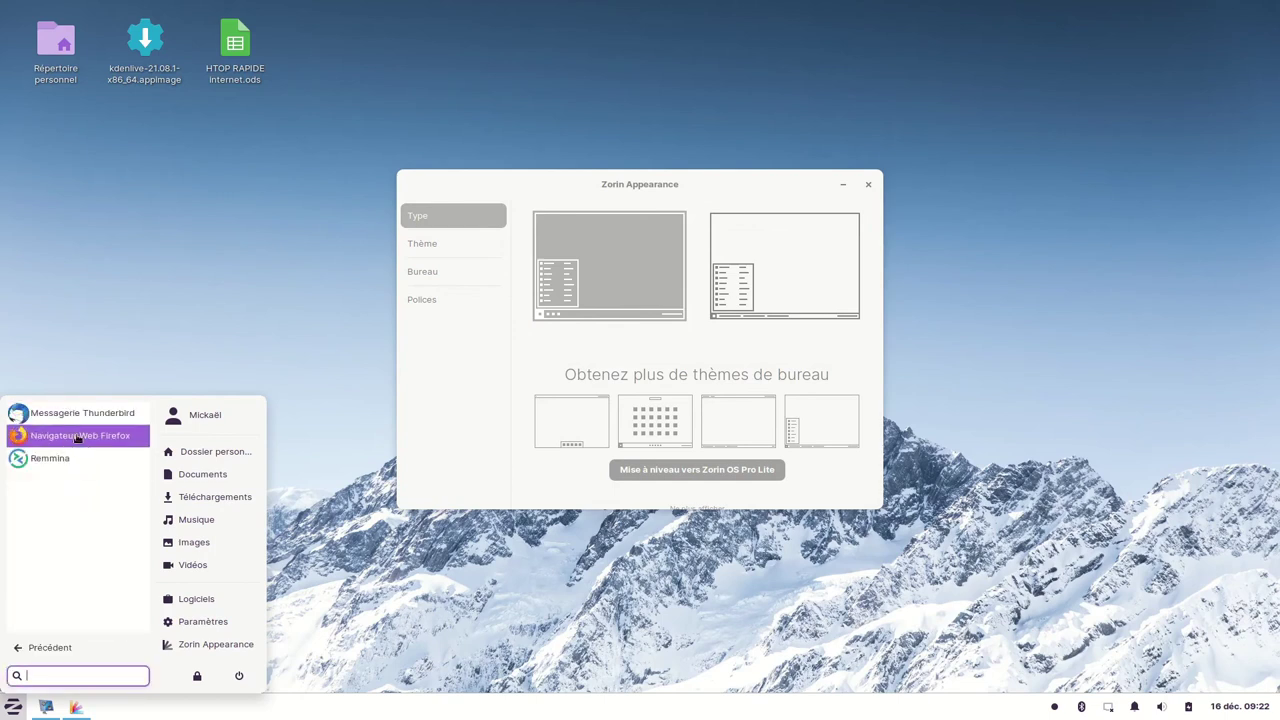
{"action": "left_click", "coordinate": [79, 438]}
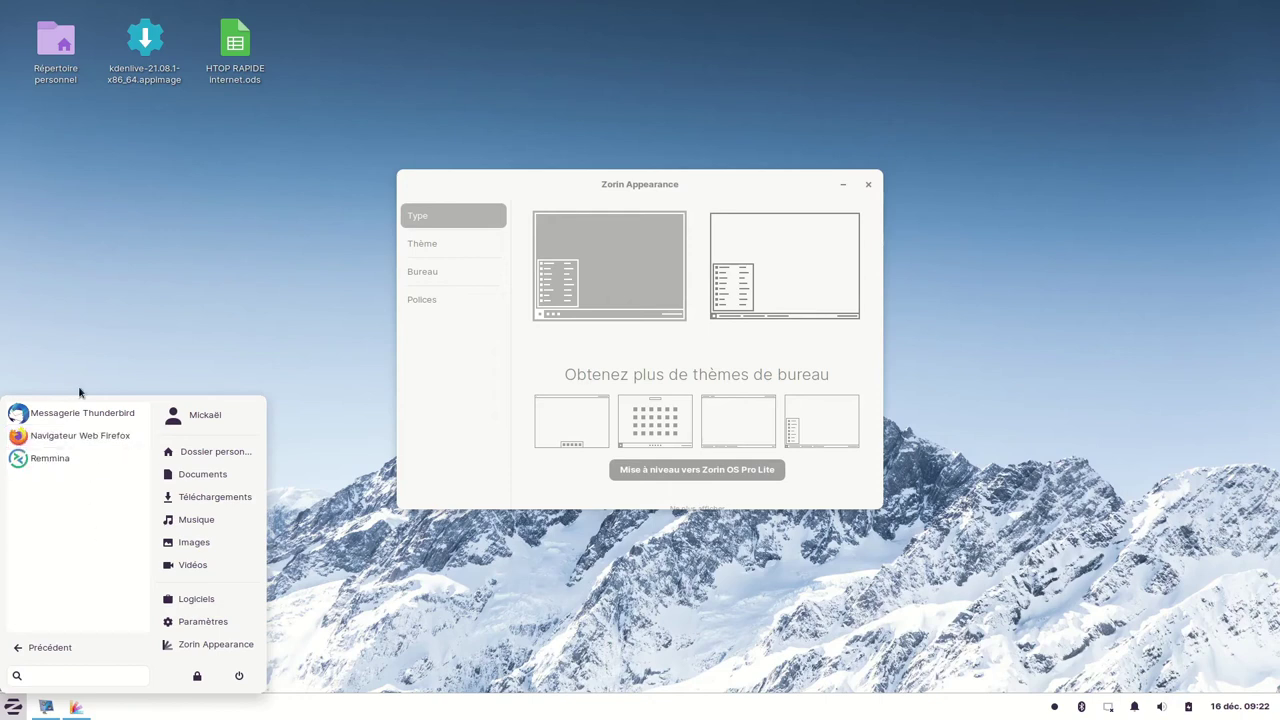
{"action": "mouse_move", "coordinate": [80, 436]}
{"action": "left_mouse_down"}
{"action": "mouse_move", "coordinate": [80, 706]}
{"action": "mouse_move", "coordinate": [122, 712]}
{"action": "left_mouse_up"}
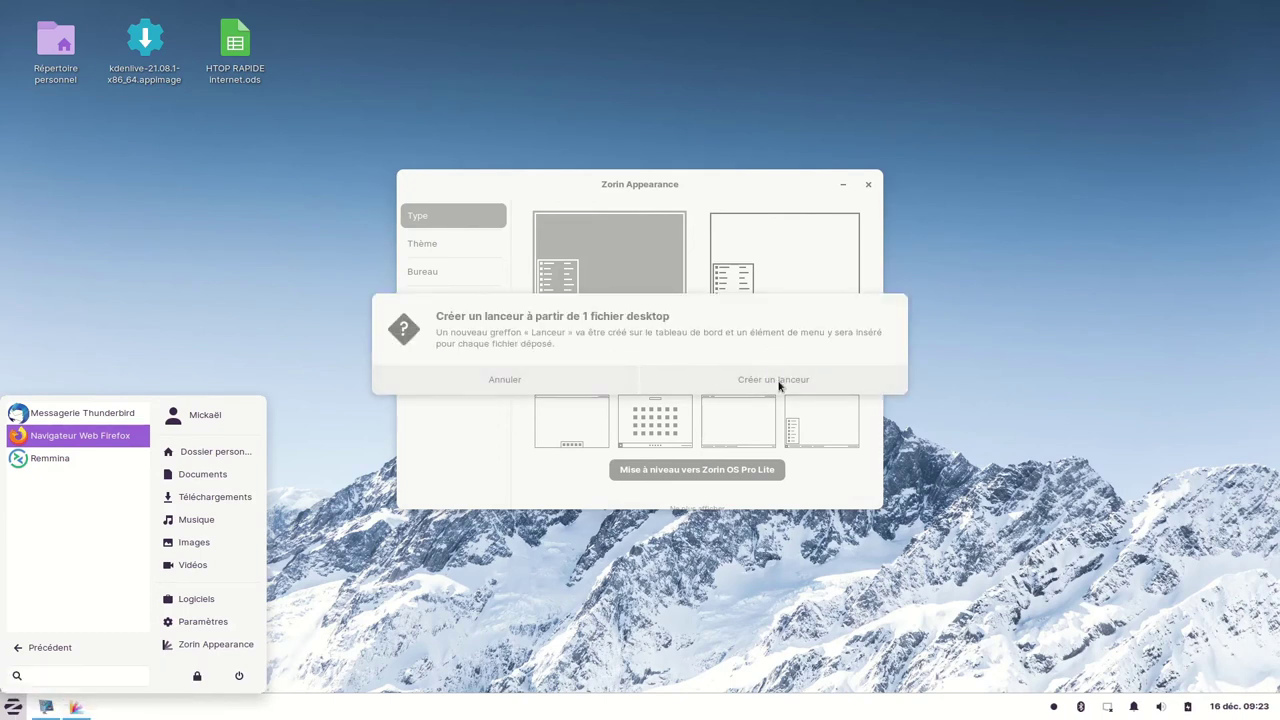
{"action": "left_click", "coordinate": [774, 380]}
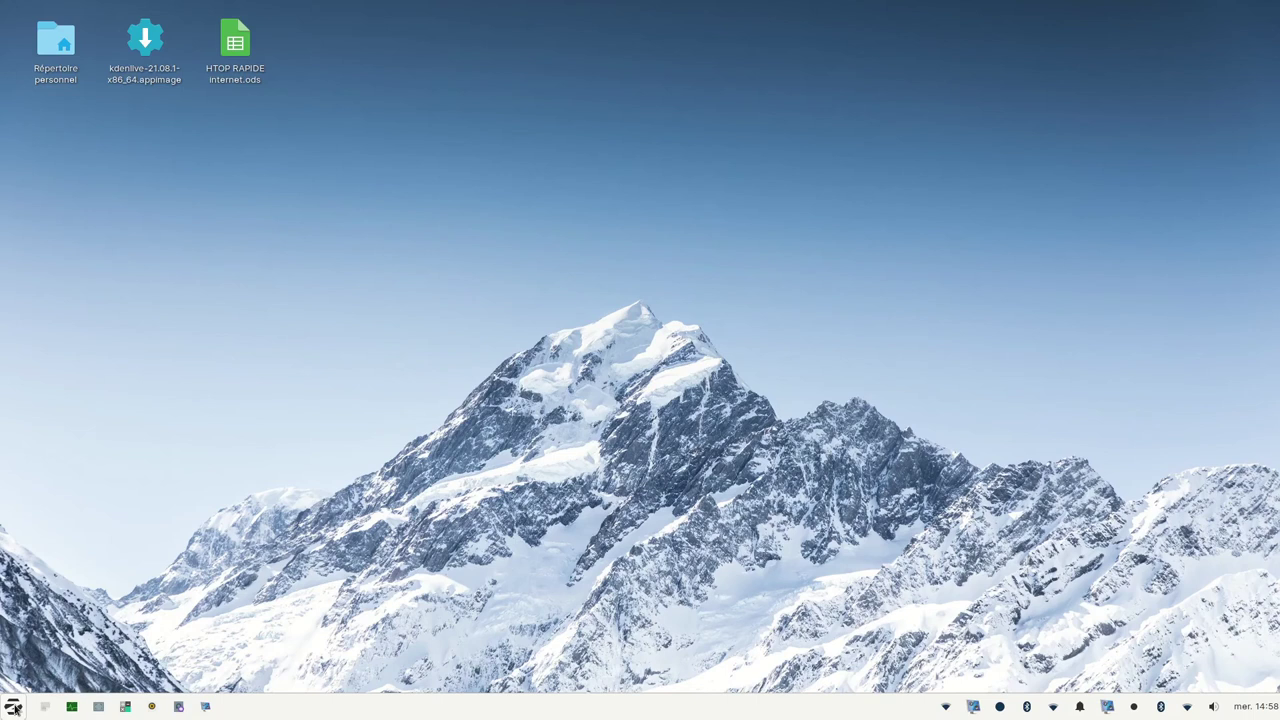
- Browse the Graphisme and Accessoires categories in the applications menu
{"action": "left_click", "coordinate": [14, 708]}
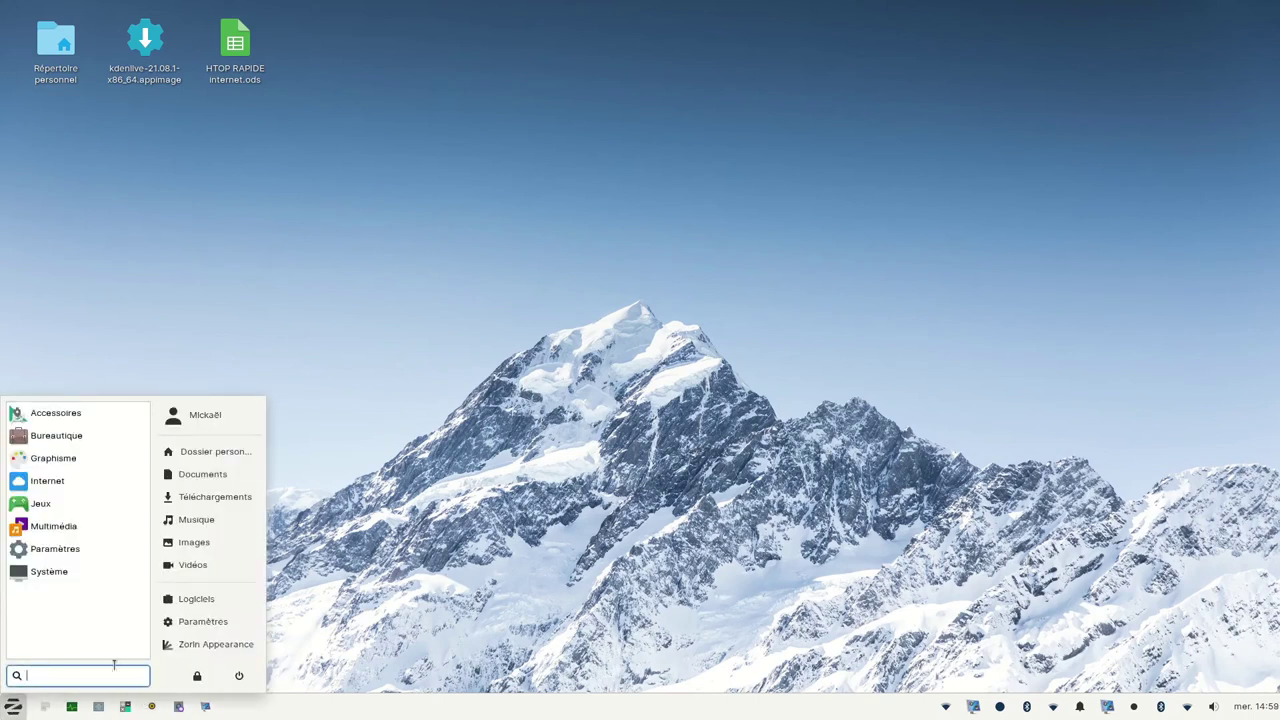
{"action": "left_click", "coordinate": [43, 460]}
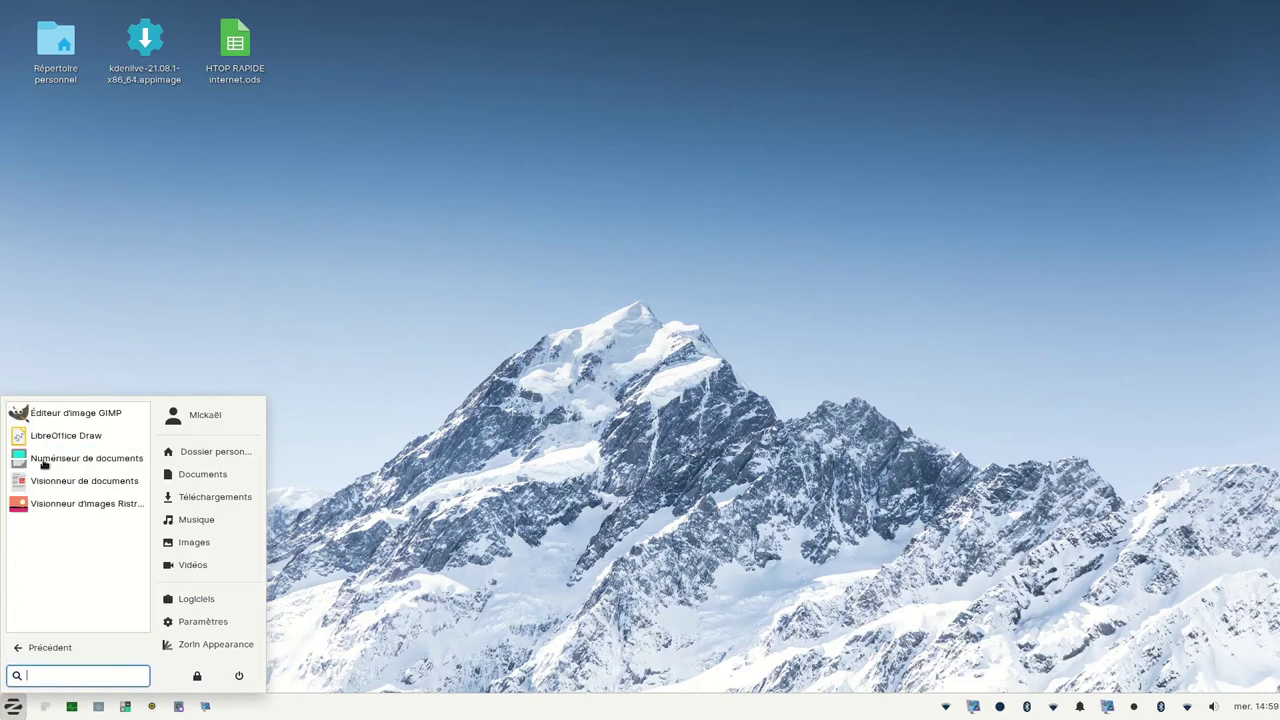
{"action": "left_click", "coordinate": [40, 646]}
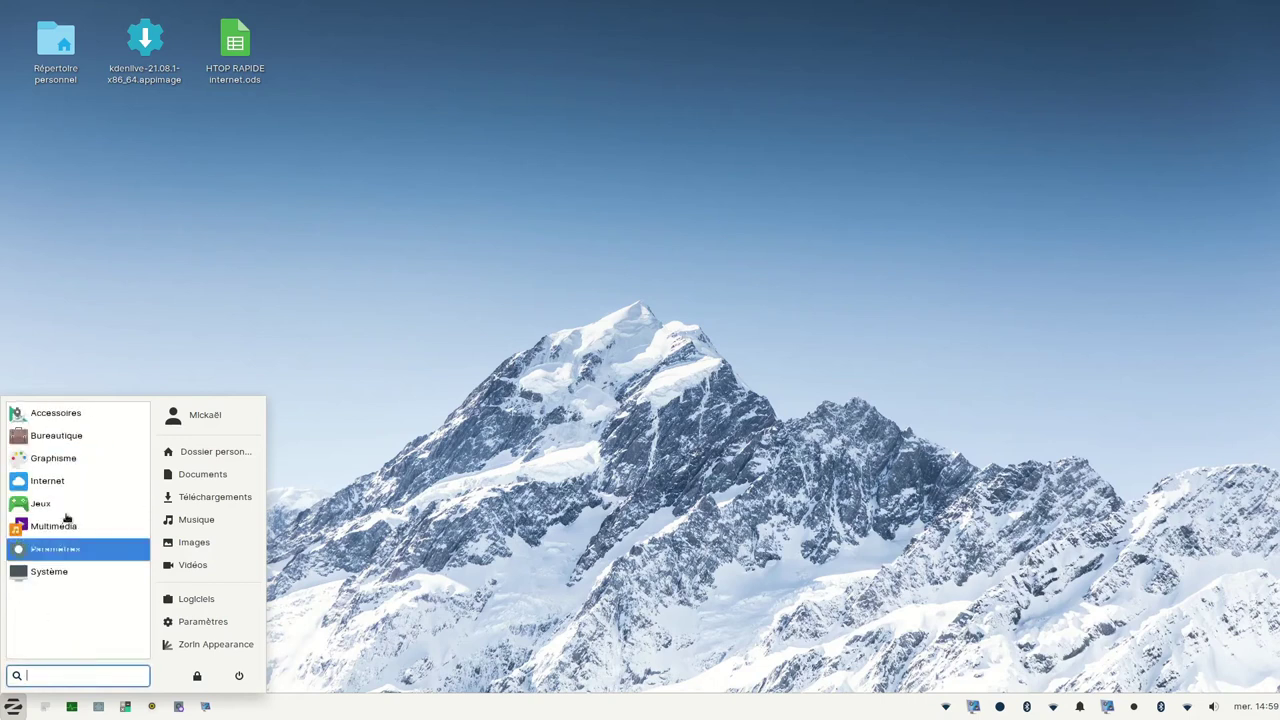
{"action": "left_click", "coordinate": [43, 460]}
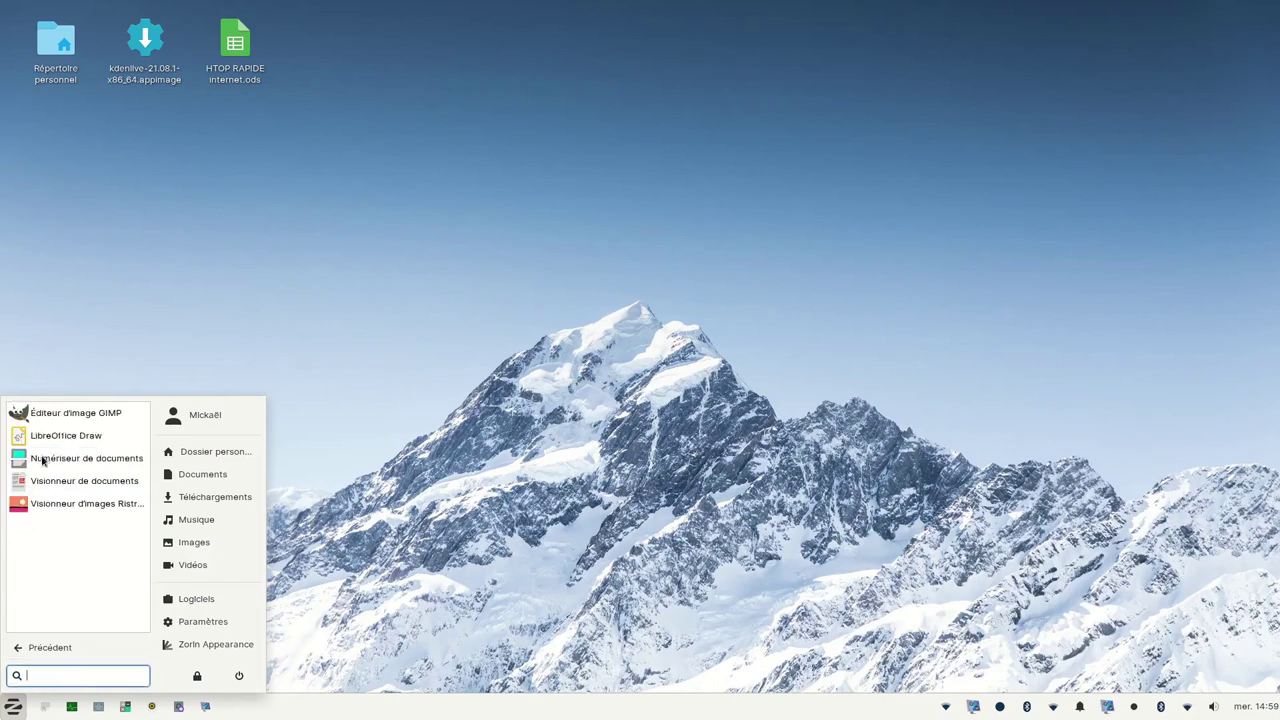
{"action": "left_click", "coordinate": [36, 646]}
{"action": "left_click", "coordinate": [30, 416]}
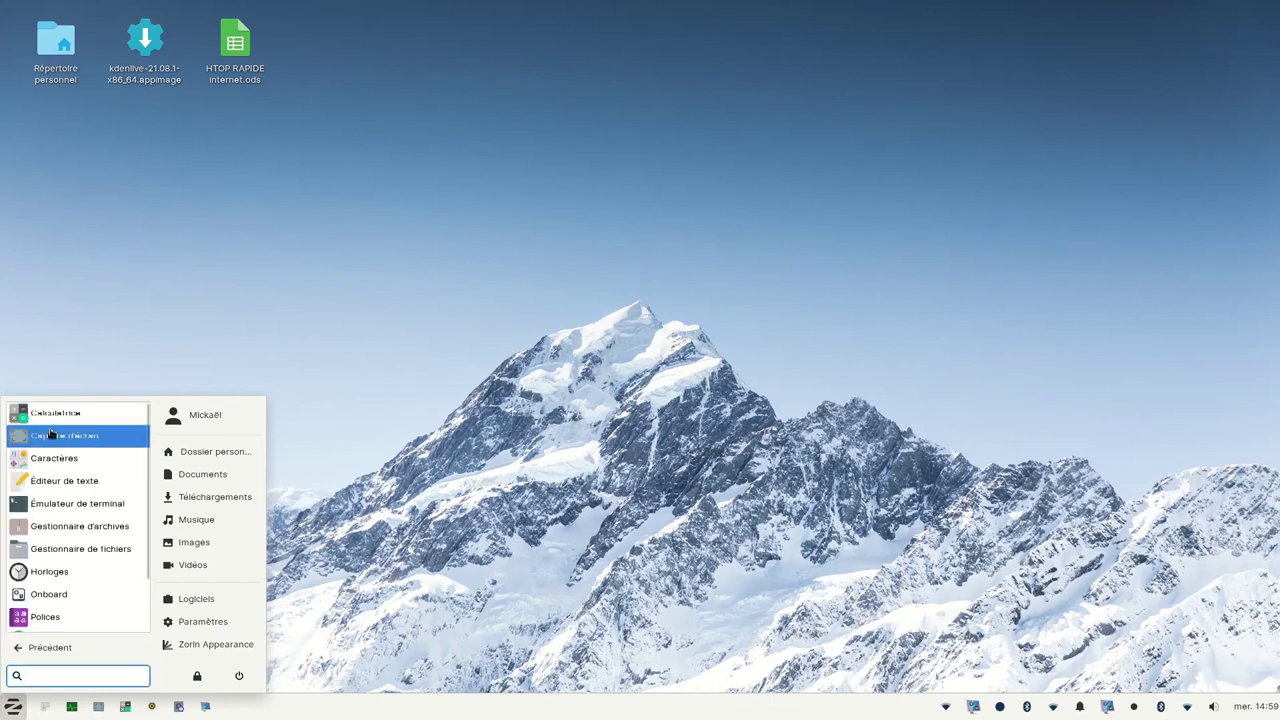
{"action": "scroll", "coordinate": [44, 532], "scroll_direction": "down", "scroll_amount": 2}
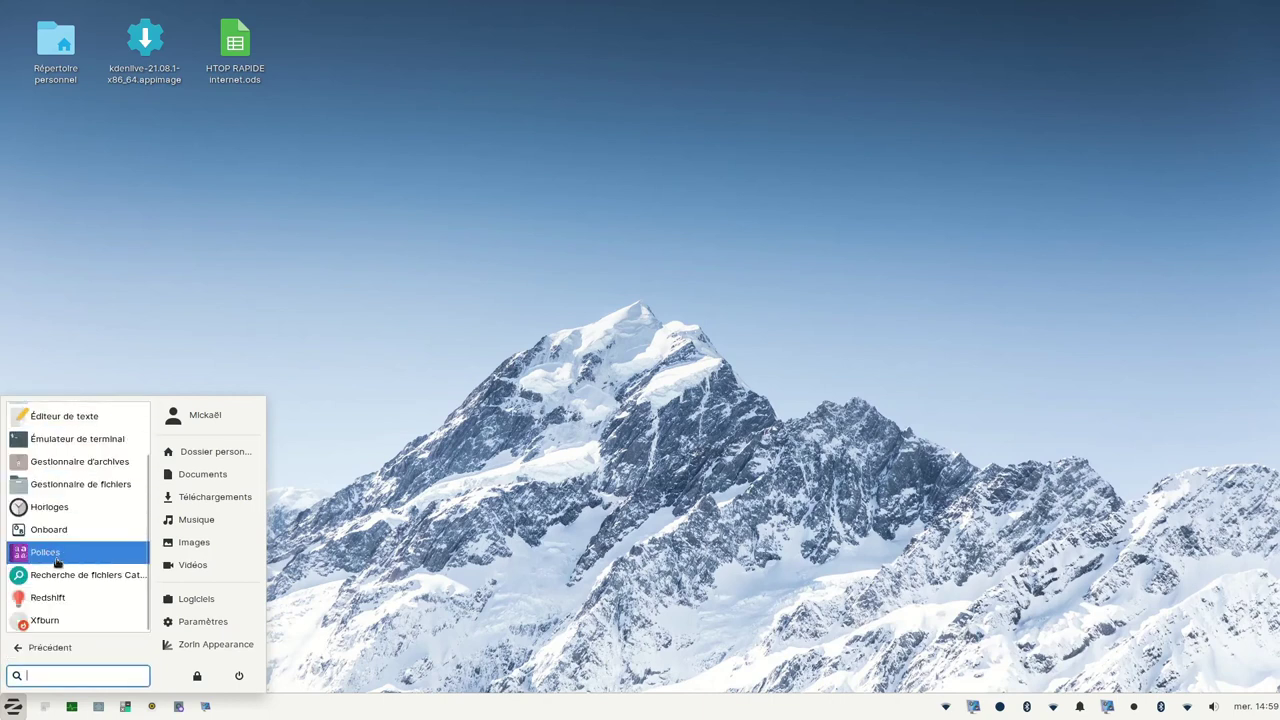
{"action": "scroll", "coordinate": [50, 548], "scroll_direction": "up", "scroll_amount": 2}
{"action": "scroll", "coordinate": [60, 530], "scroll_direction": "down", "scroll_amount": 2}
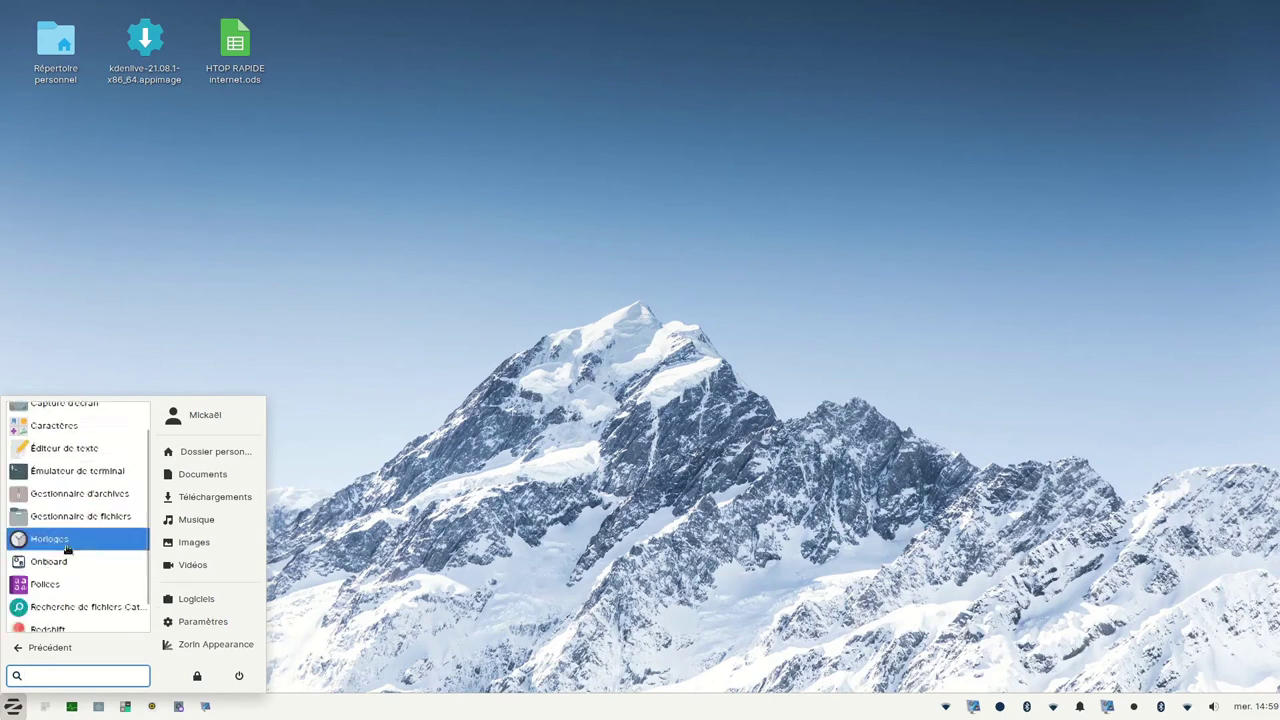
{"action": "left_click", "coordinate": [52, 650]}
- Switch Zorin Appearance to the Zorin theme with orange accent and close it
{"action": "left_click", "coordinate": [210, 645]}
{"action": "left_click", "coordinate": [432, 230]}
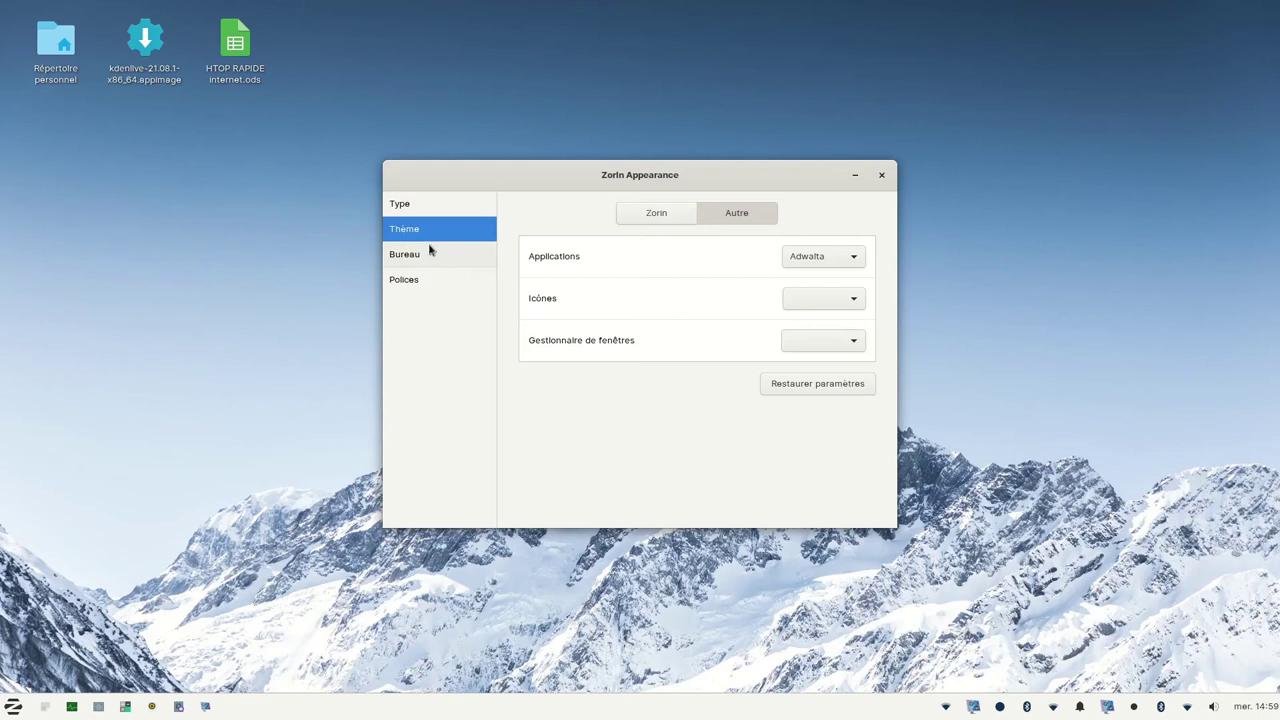
{"action": "left_click", "coordinate": [651, 210]}
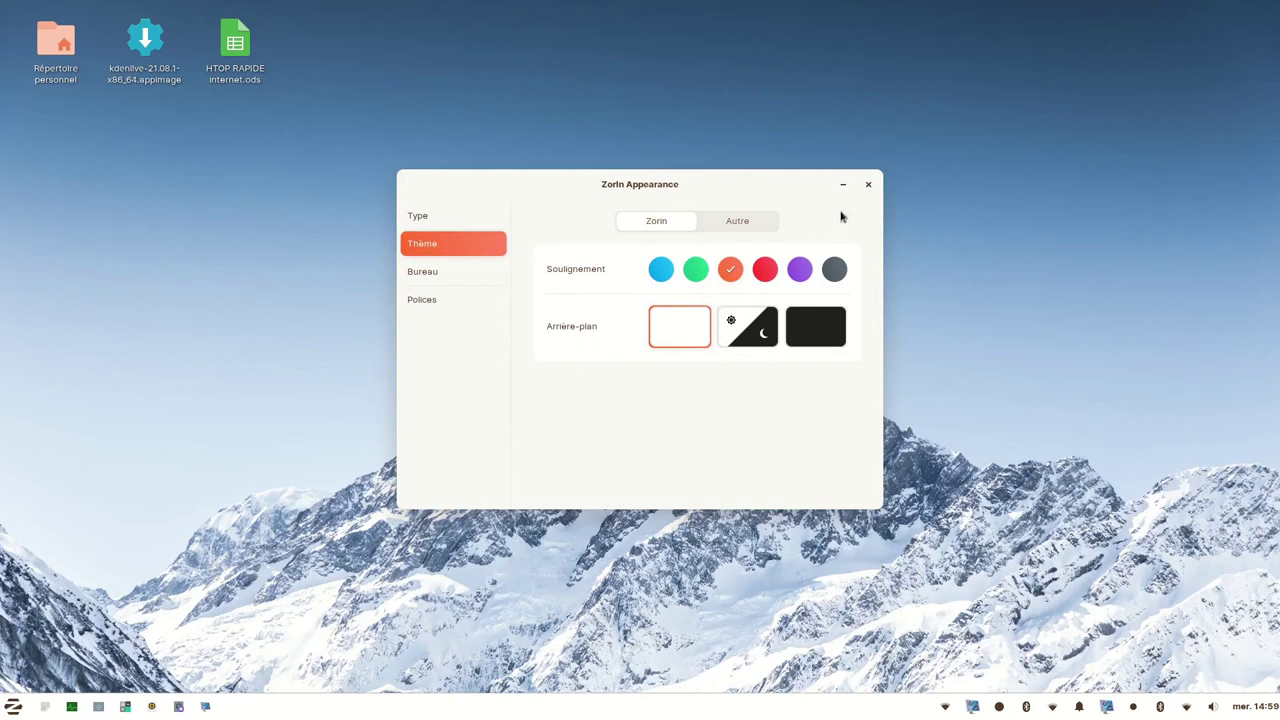
{"action": "left_click", "coordinate": [868, 184]}
{"action": "left_click", "coordinate": [13, 706]}
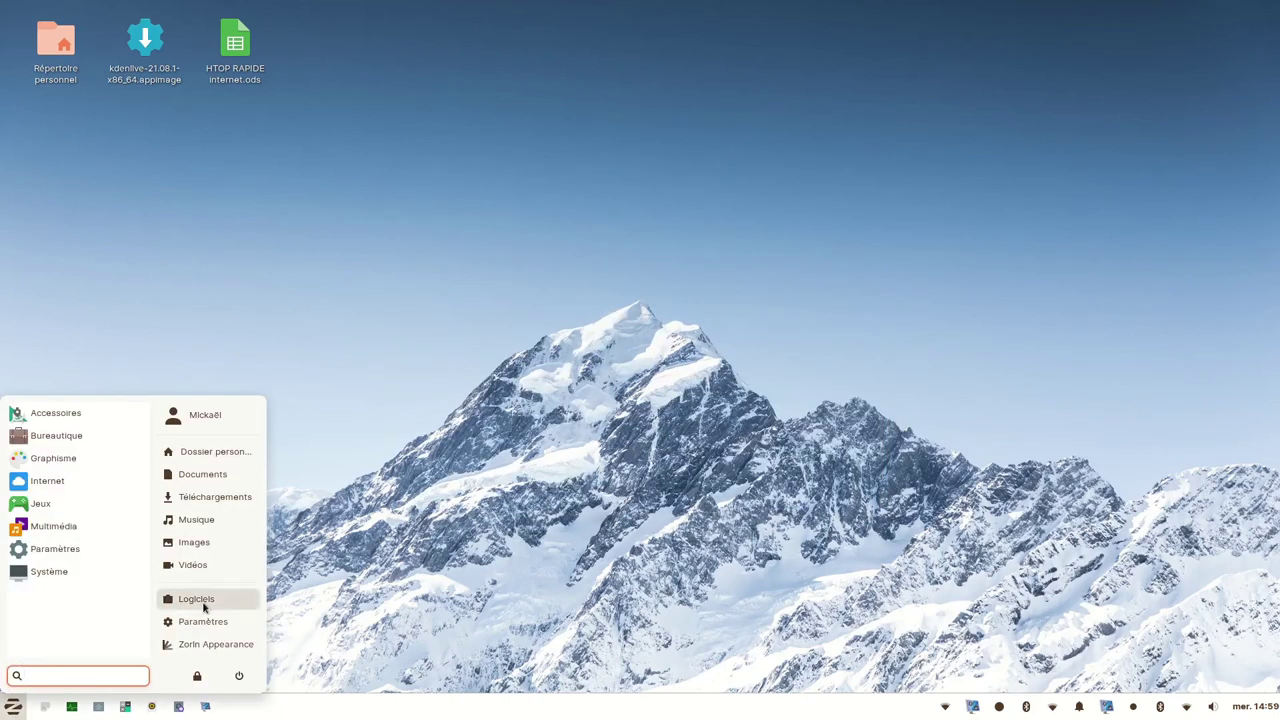
- Search the software store for 'shot', install Shotwell, and launch it to see its 43-photo library
{"action": "left_click", "coordinate": [208, 603]}
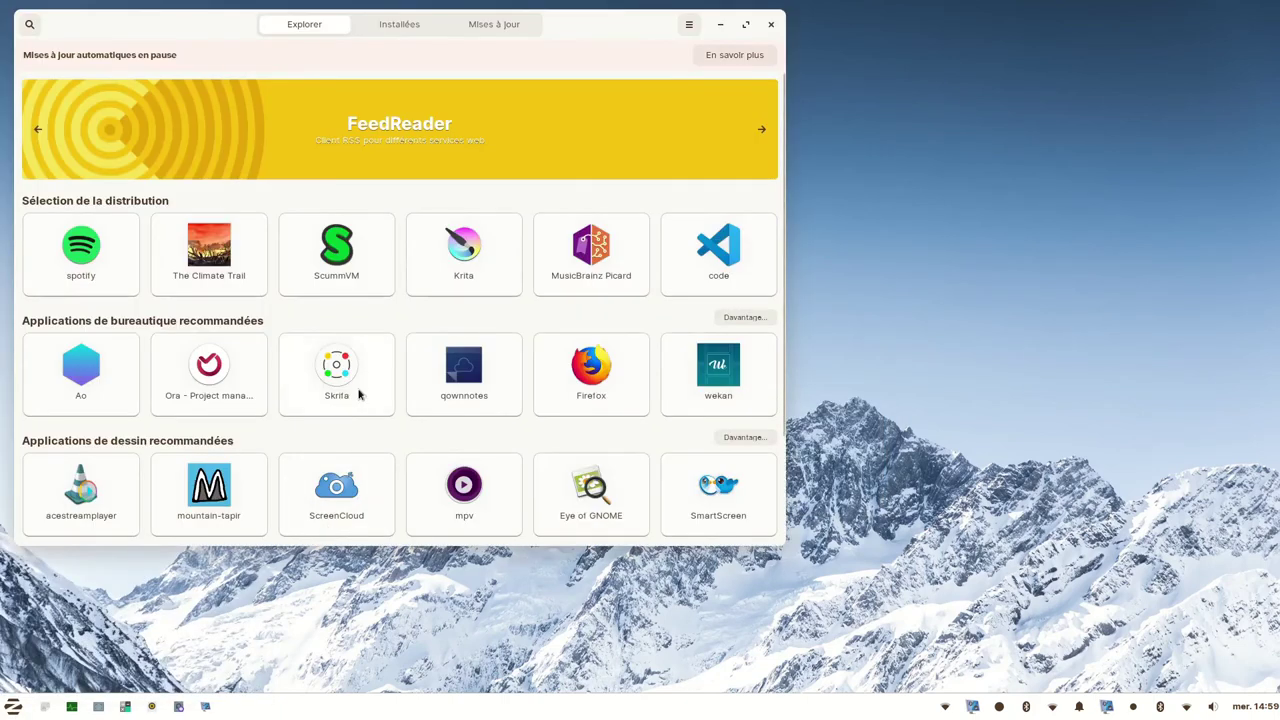
{"action": "type", "text": "shot"}
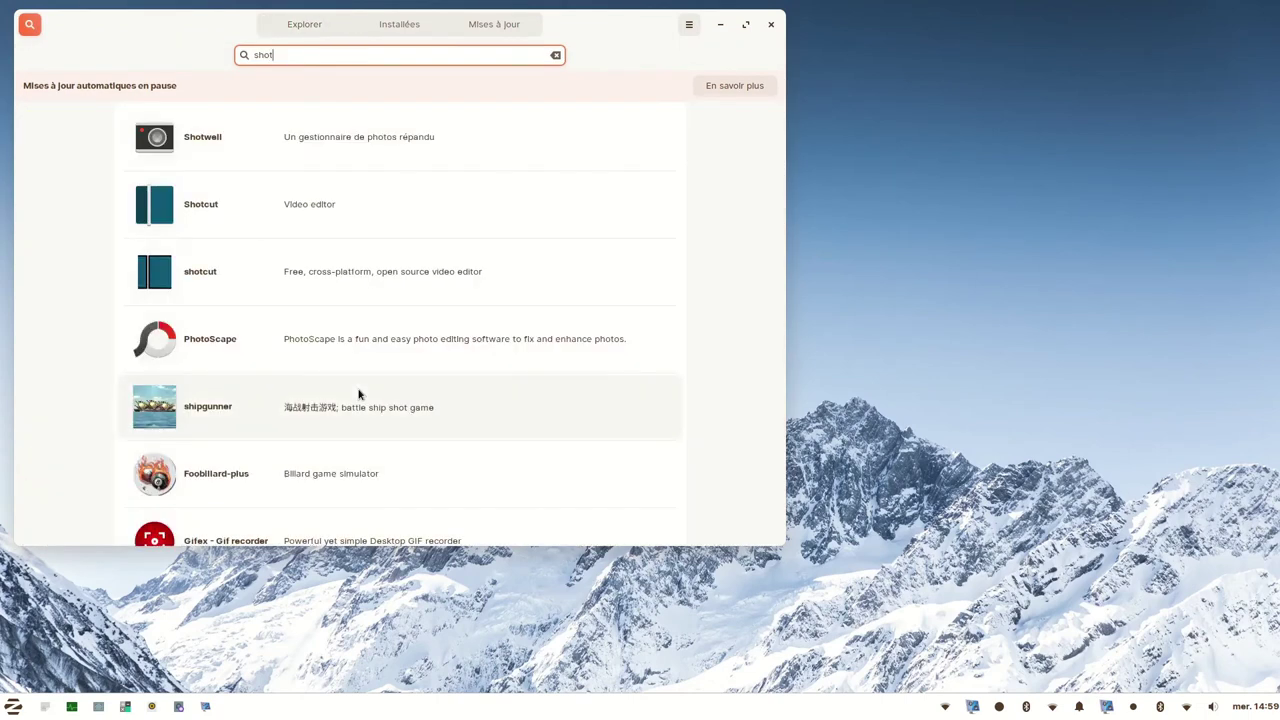
{"action": "left_click", "coordinate": [170, 140]}
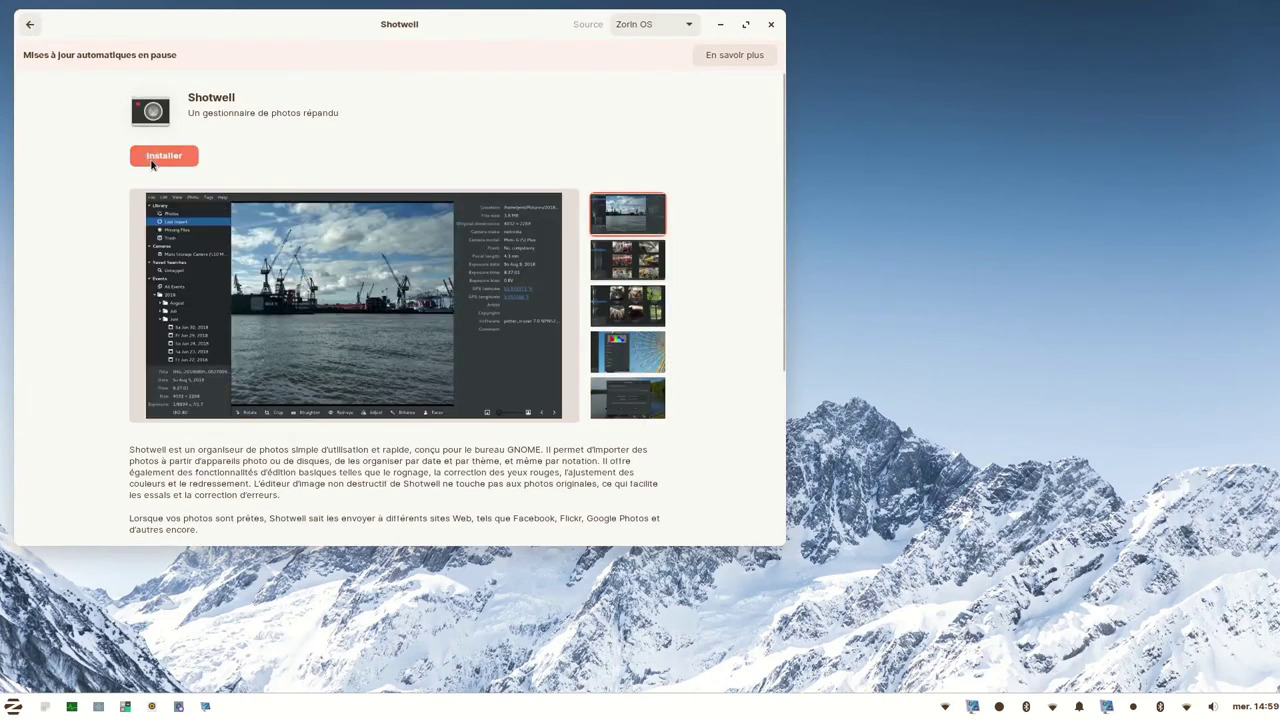
{"action": "left_click", "coordinate": [152, 156]}
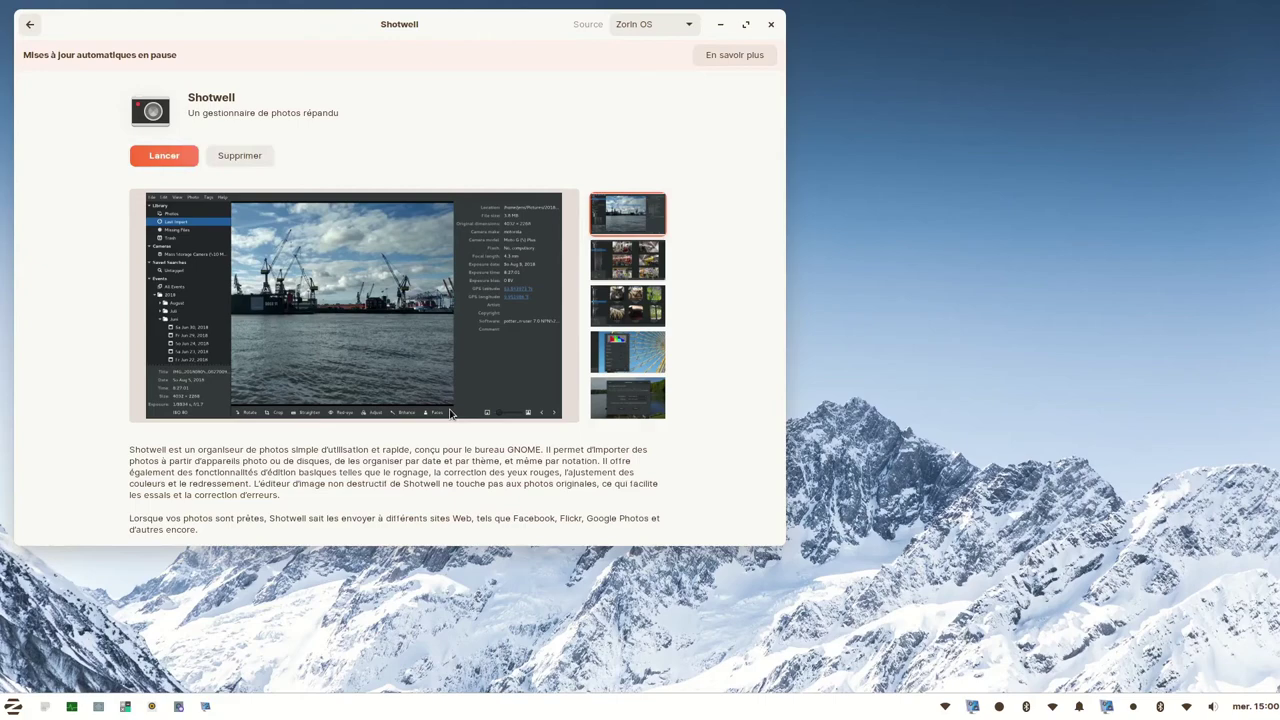
{"action": "left_click", "coordinate": [152, 157]}
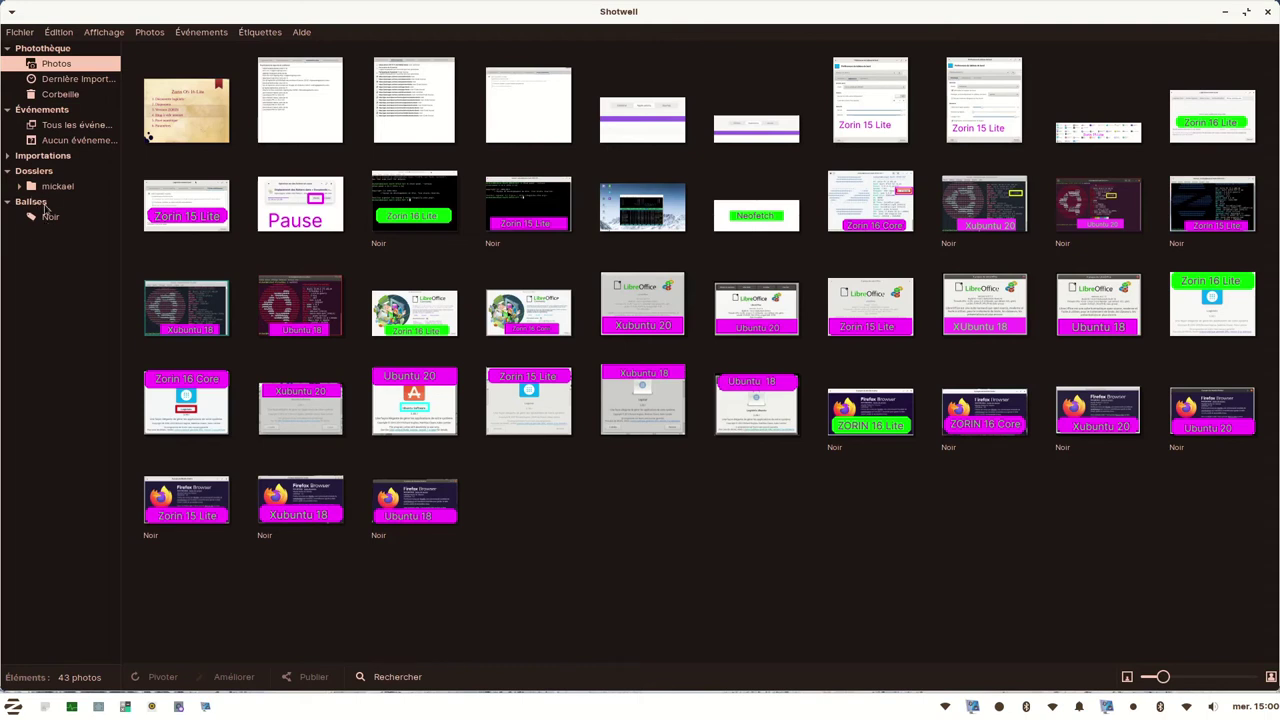
- Filter by the Noir tag, then open the last import and step through to ZORIN 15 PPA.png full-size
{"action": "left_click", "coordinate": [50, 218]}
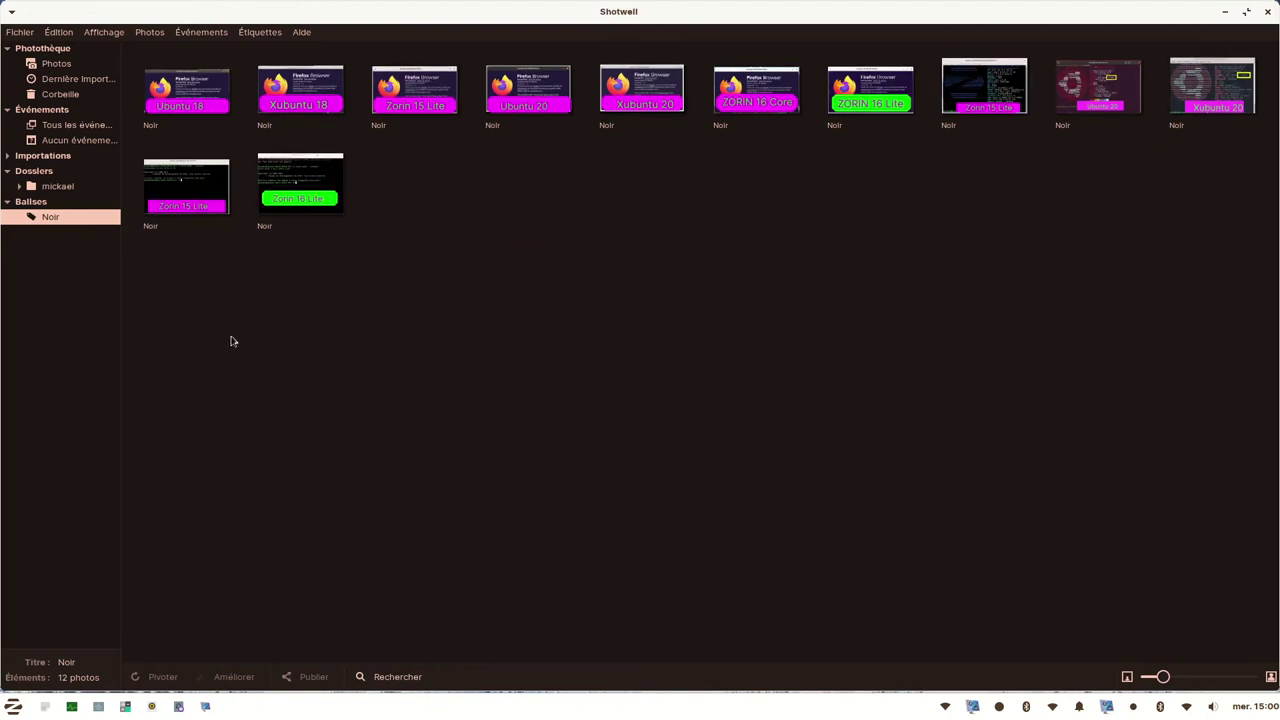
{"action": "left_click", "coordinate": [66, 80]}
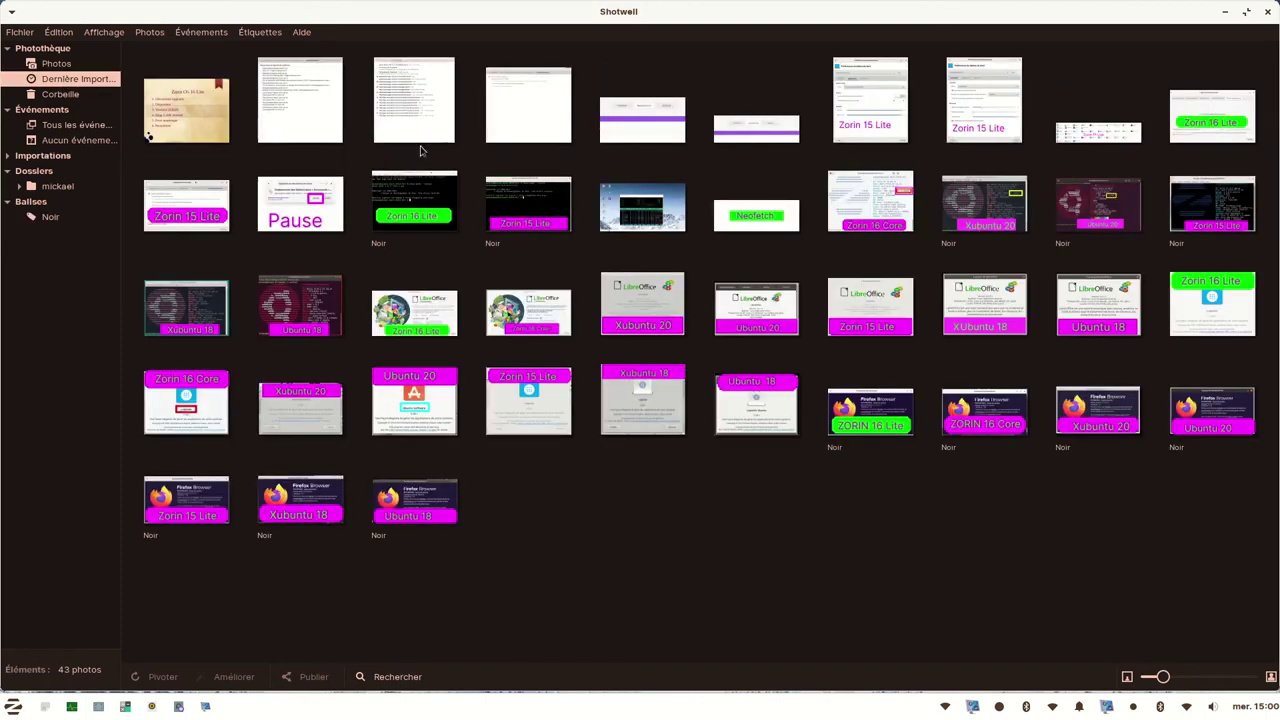
{"action": "double_click", "coordinate": [300, 118]}
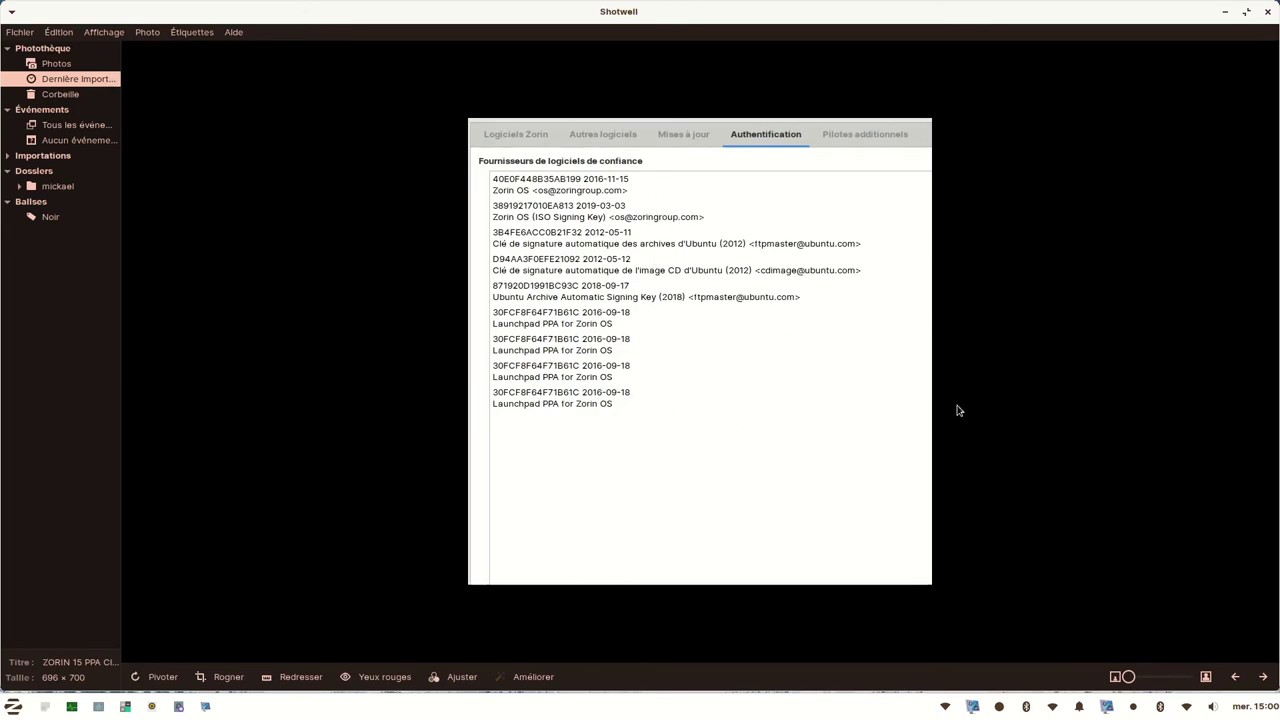
{"action": "key", "text": "Right"}
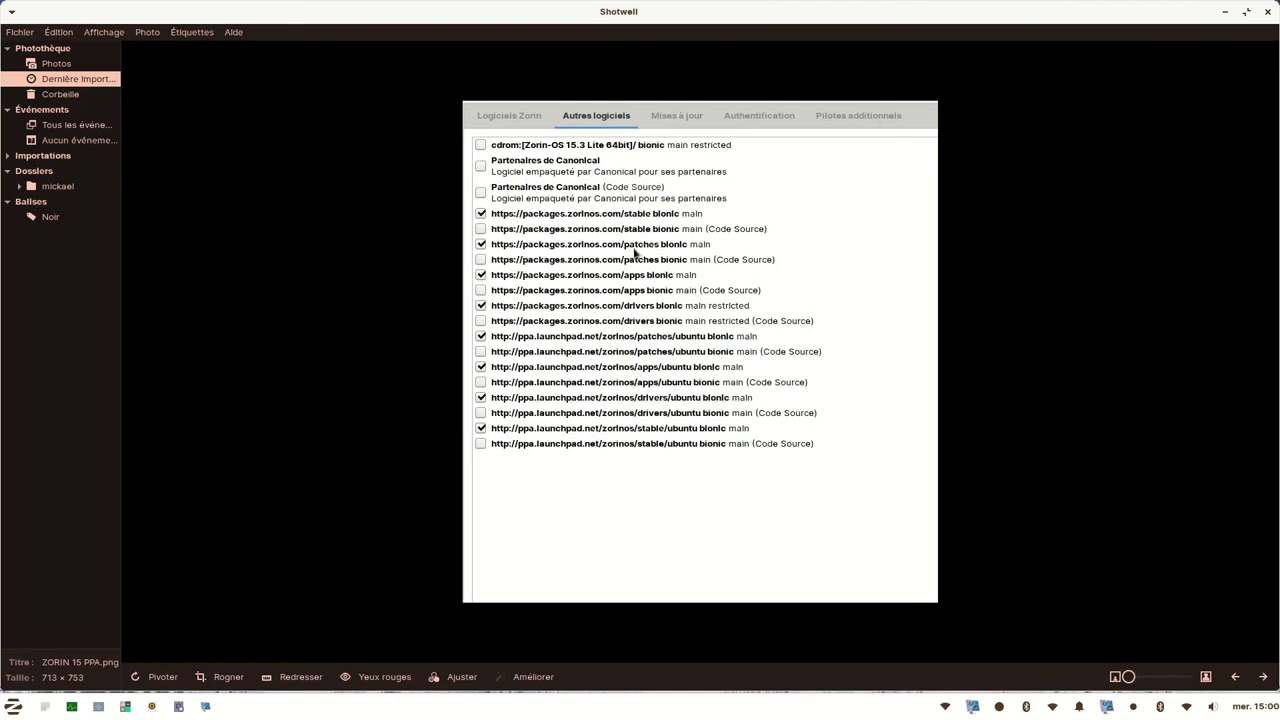
{"action": "left_click", "coordinate": [8, 706]}
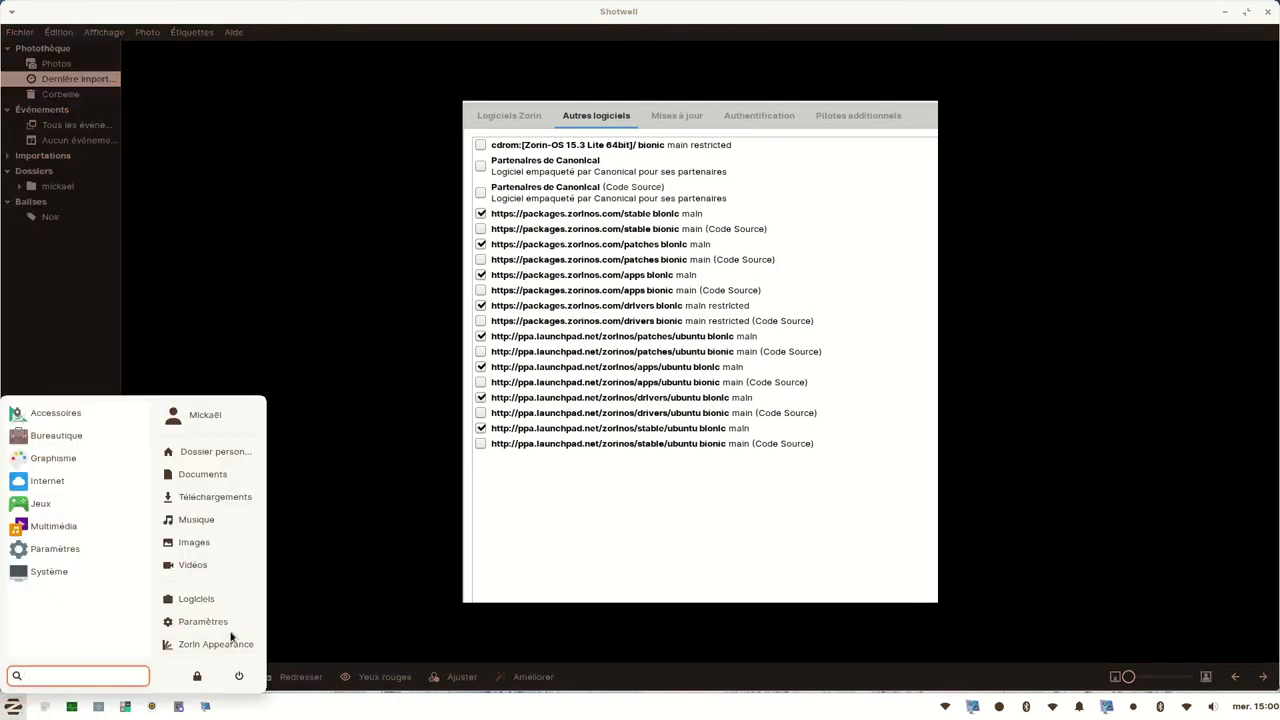
- Show Zorin 16's Autres logiciels sources in Logiciels et mises à jour, moved to the screen's left side
{"action": "left_click", "coordinate": [228, 630]}
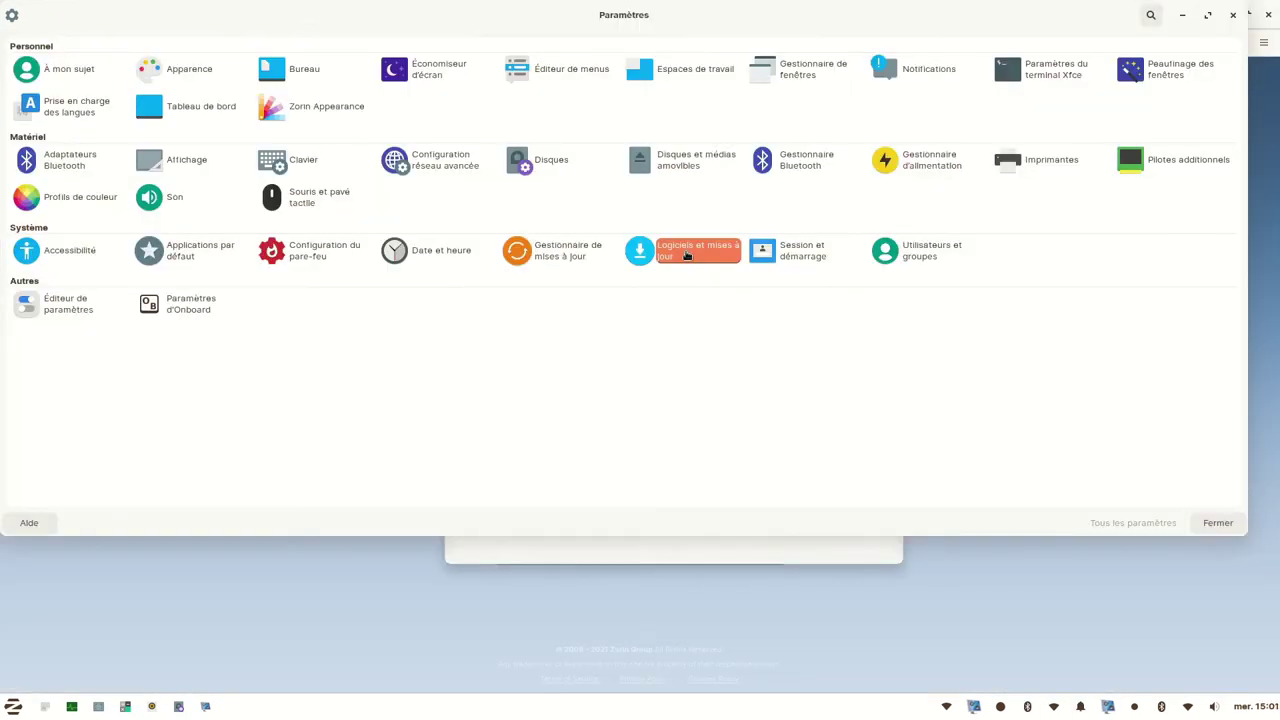
{"action": "left_click", "coordinate": [686, 258]}
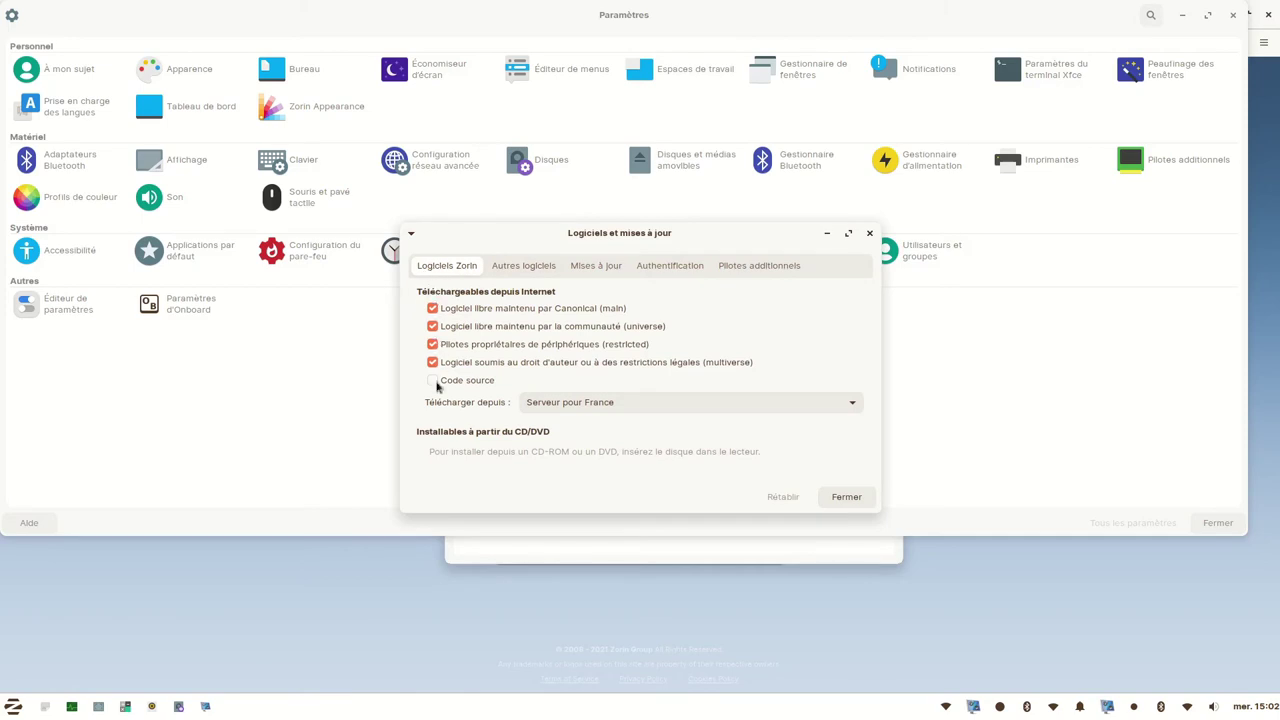
{"action": "left_click", "coordinate": [507, 267]}
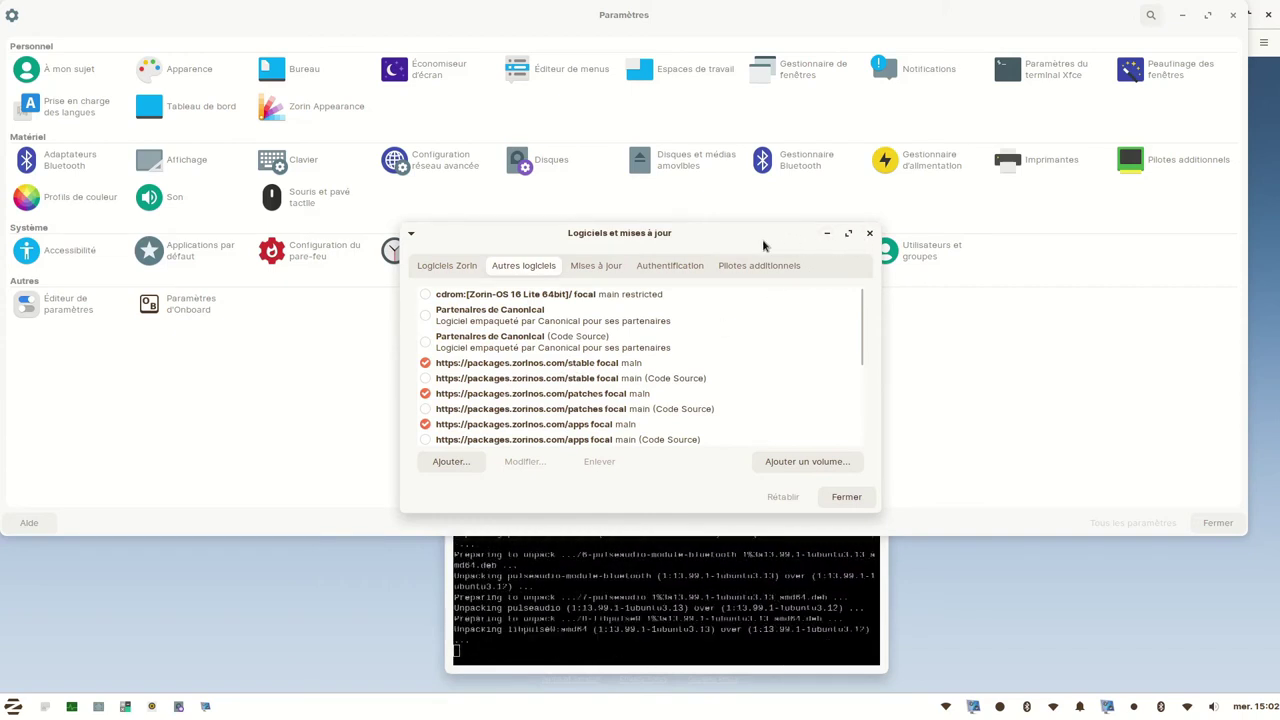
{"action": "left_click_drag", "start_coordinate": [763, 245], "coordinate": [2, 246]}
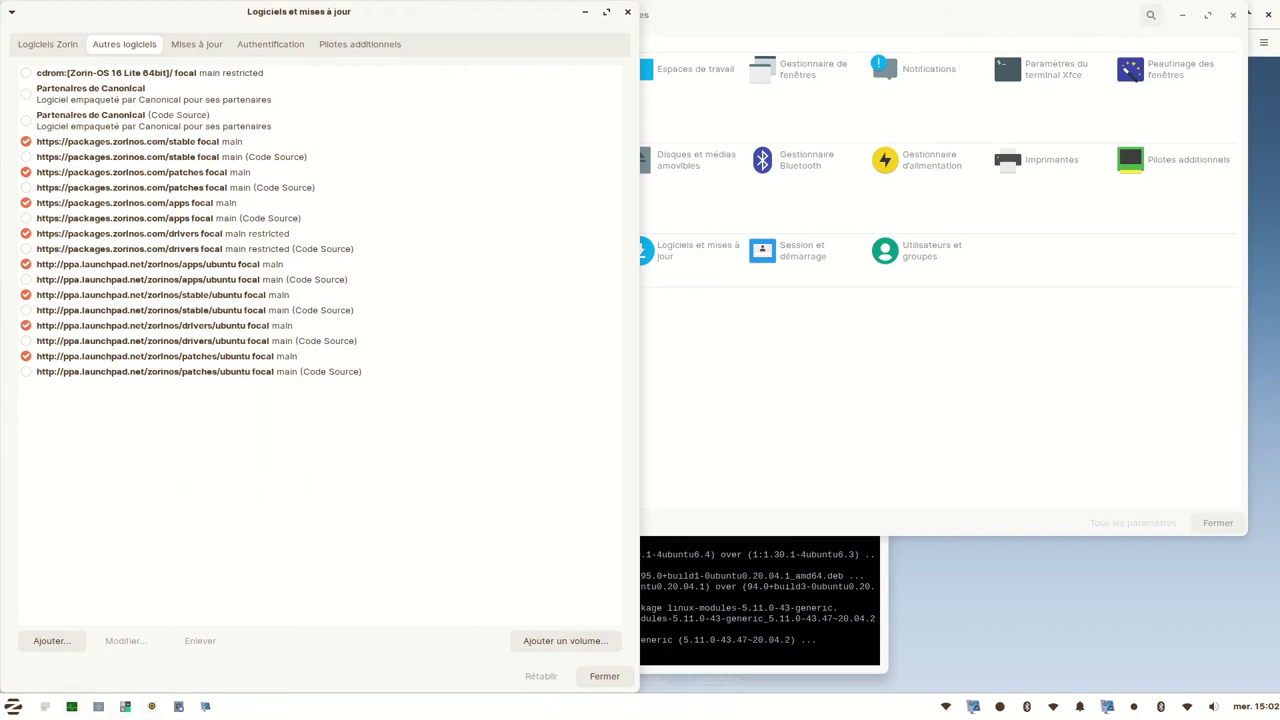
- Bring up Shotwell from the Graphisme menu beside the Zorin 16 sources window, raised to the front
{"action": "left_click", "coordinate": [12, 708]}
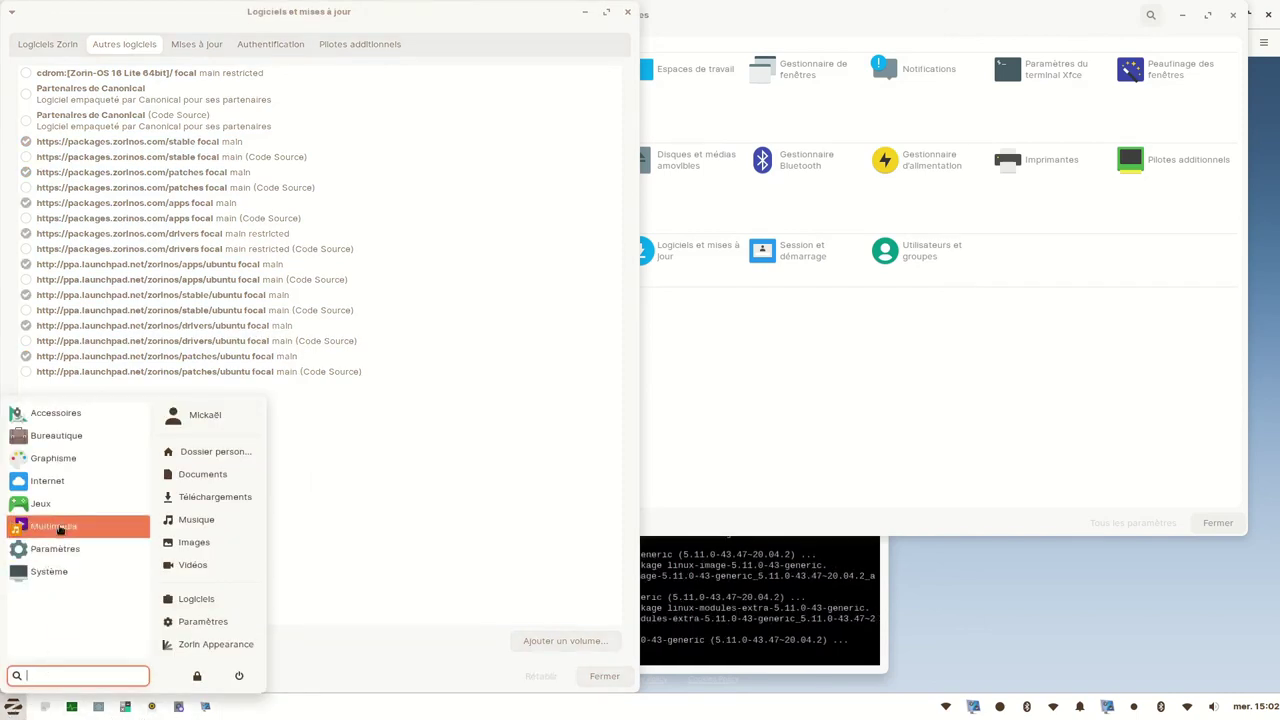
{"action": "left_click", "coordinate": [76, 460]}
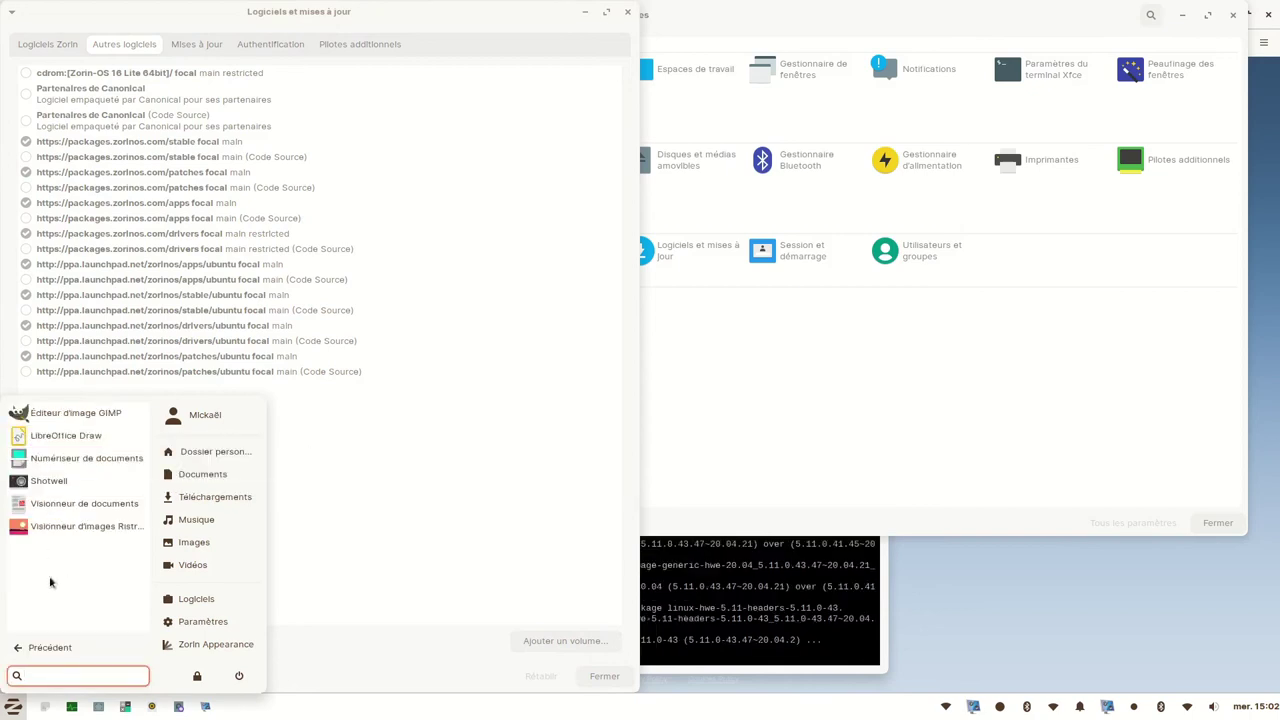
{"action": "left_click", "coordinate": [62, 480]}
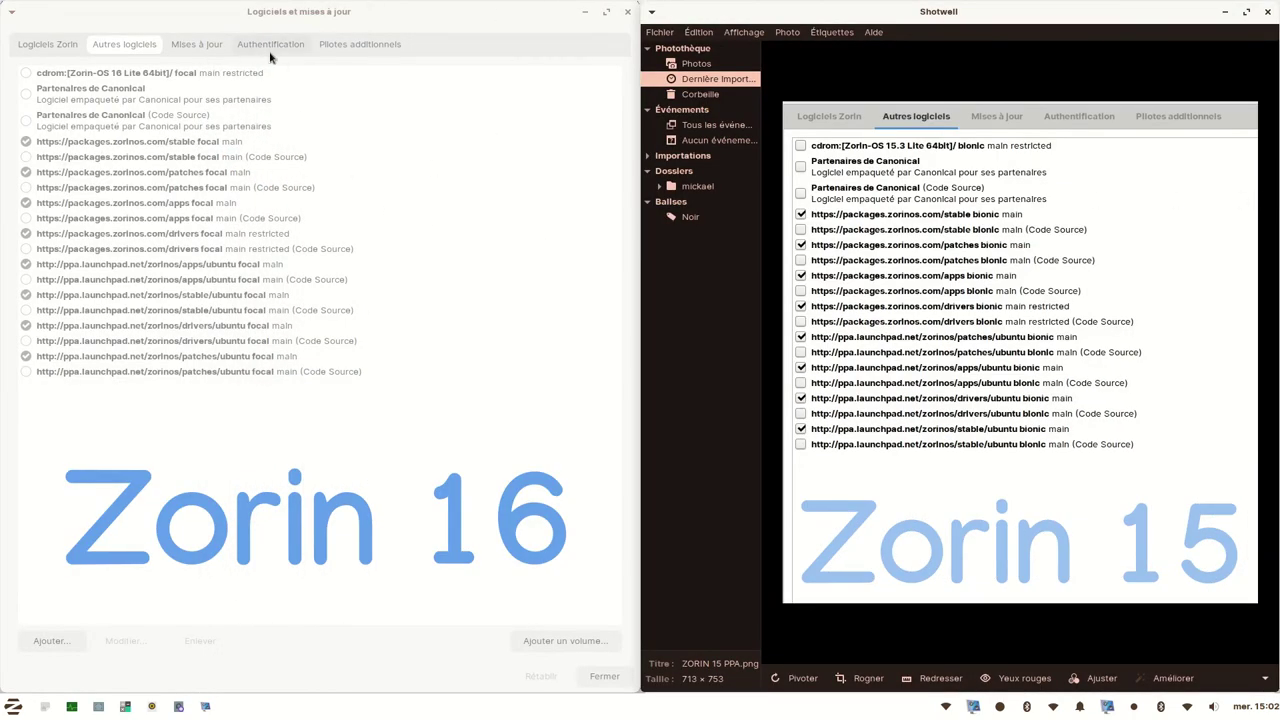
{"action": "left_click", "coordinate": [239, 32]}
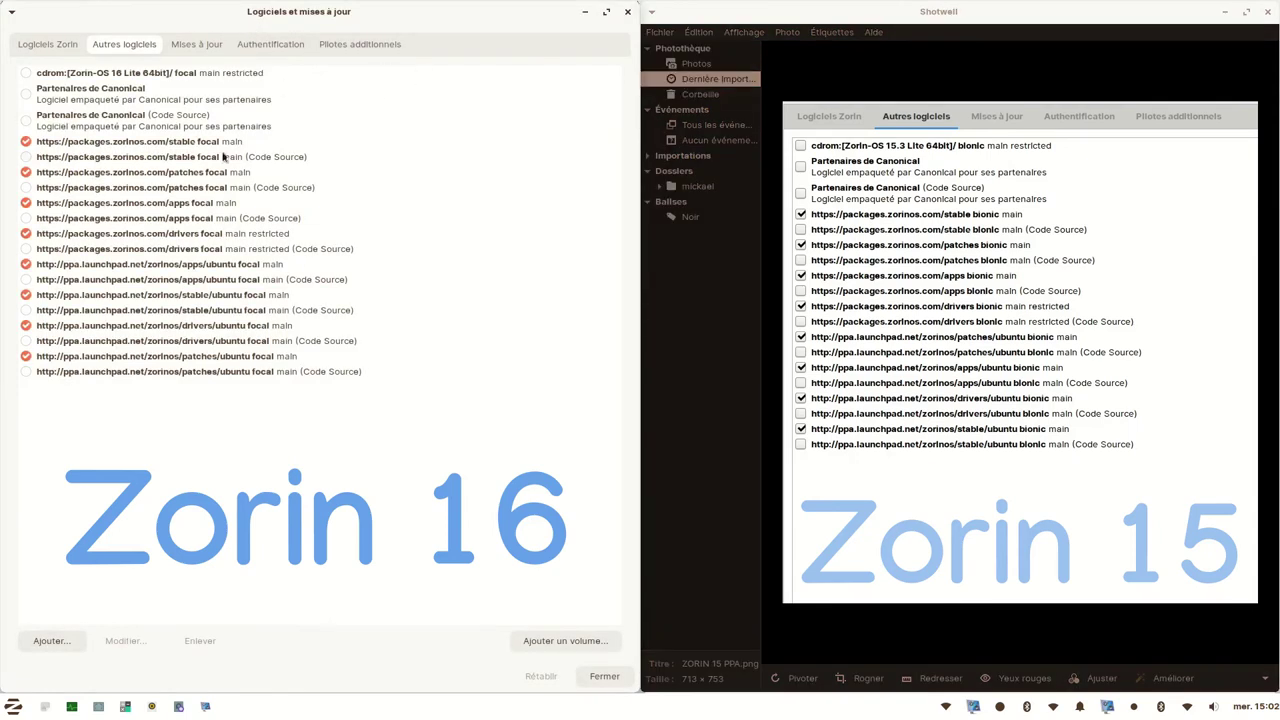
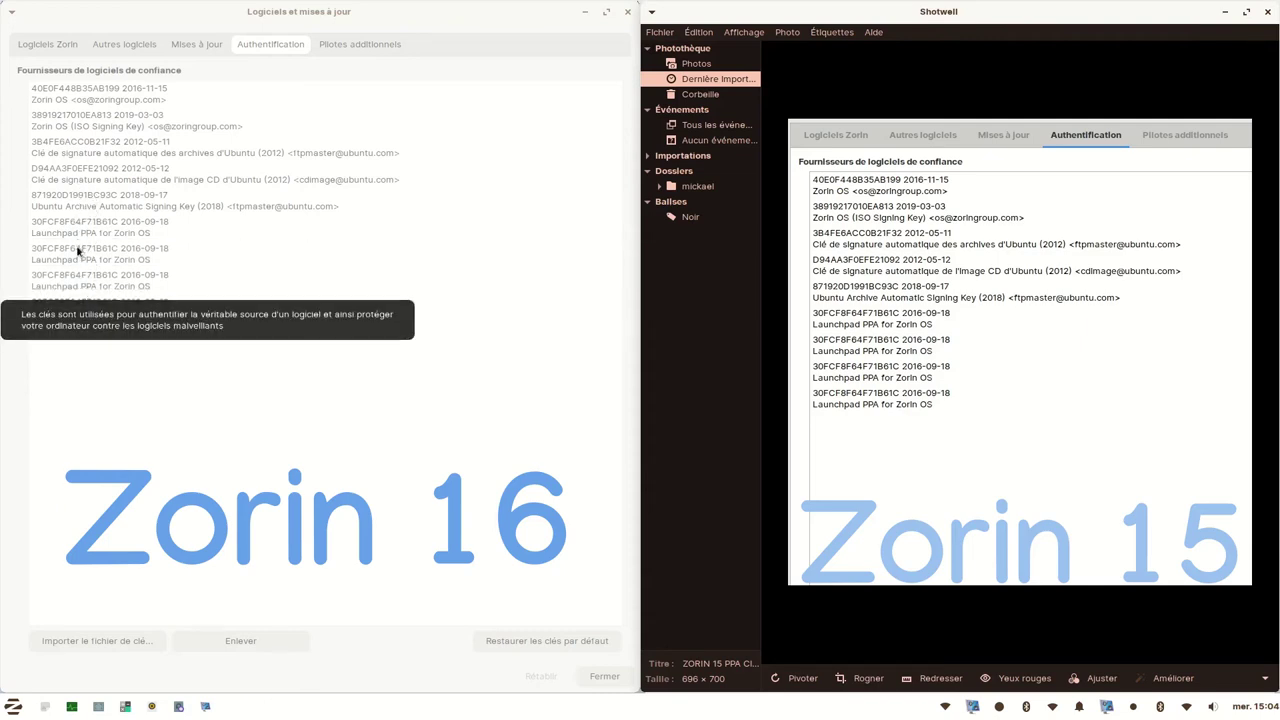
- Select the Zorin OS key in the trusted software providers list
{"action": "left_click", "coordinate": [80, 337]}
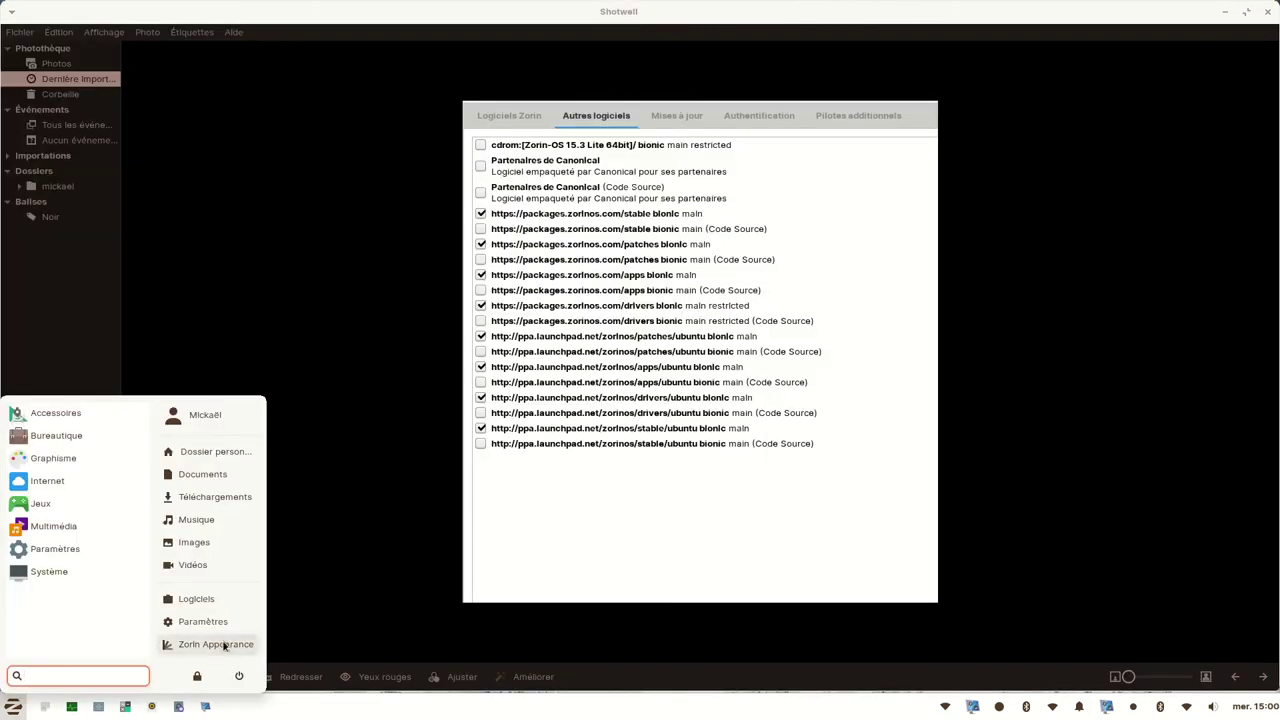
- Check the update manager in Paramètres (93,1 Mio available), then show the menu's Internet apps
{"action": "left_click", "coordinate": [225, 622]}
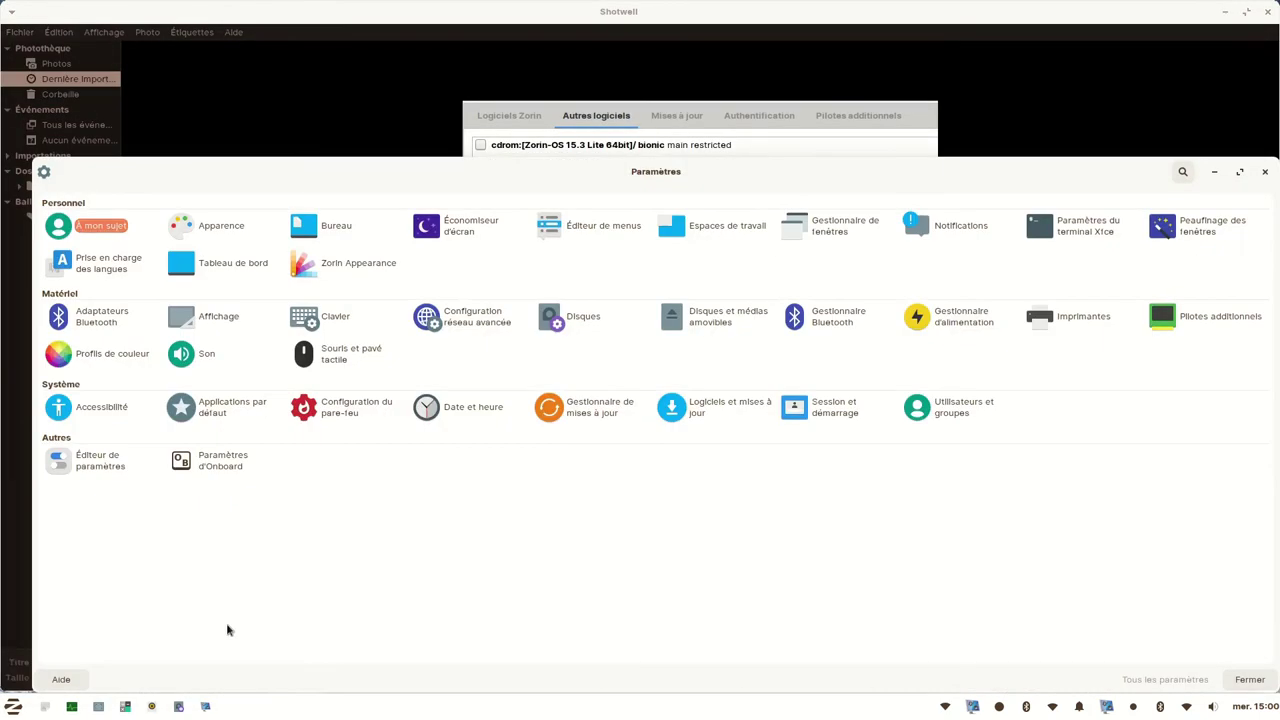
{"action": "left_click", "coordinate": [560, 420]}
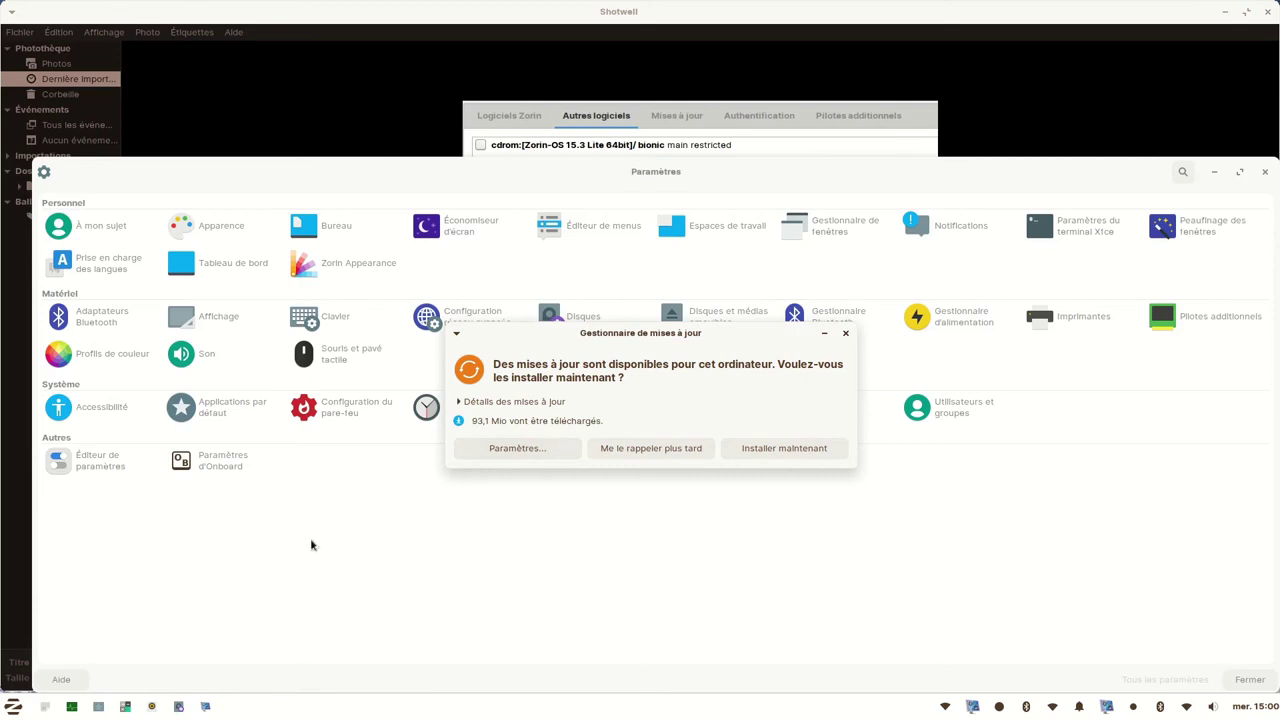
{"action": "left_click", "coordinate": [12, 708]}
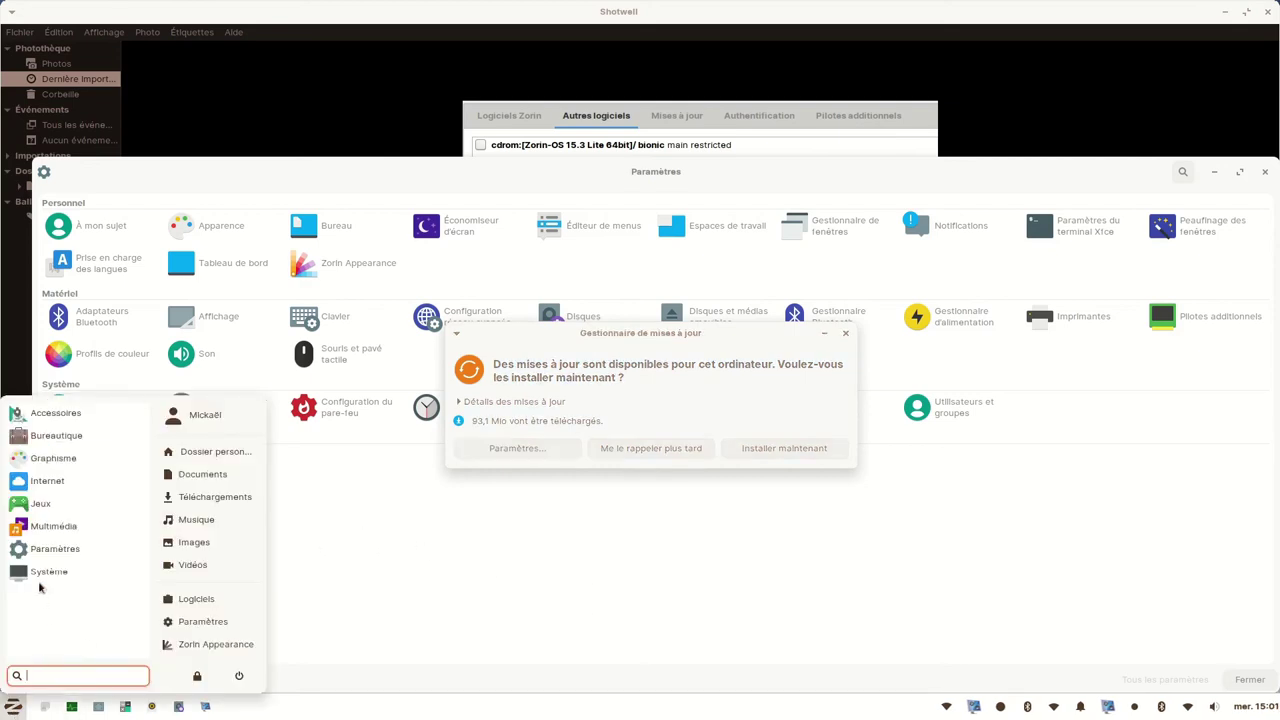
{"action": "left_click", "coordinate": [74, 484]}
- Launch Firefox with a new profile, maximize it, and confirm version 94.0 (64-bit)
{"action": "left_click", "coordinate": [71, 433]}
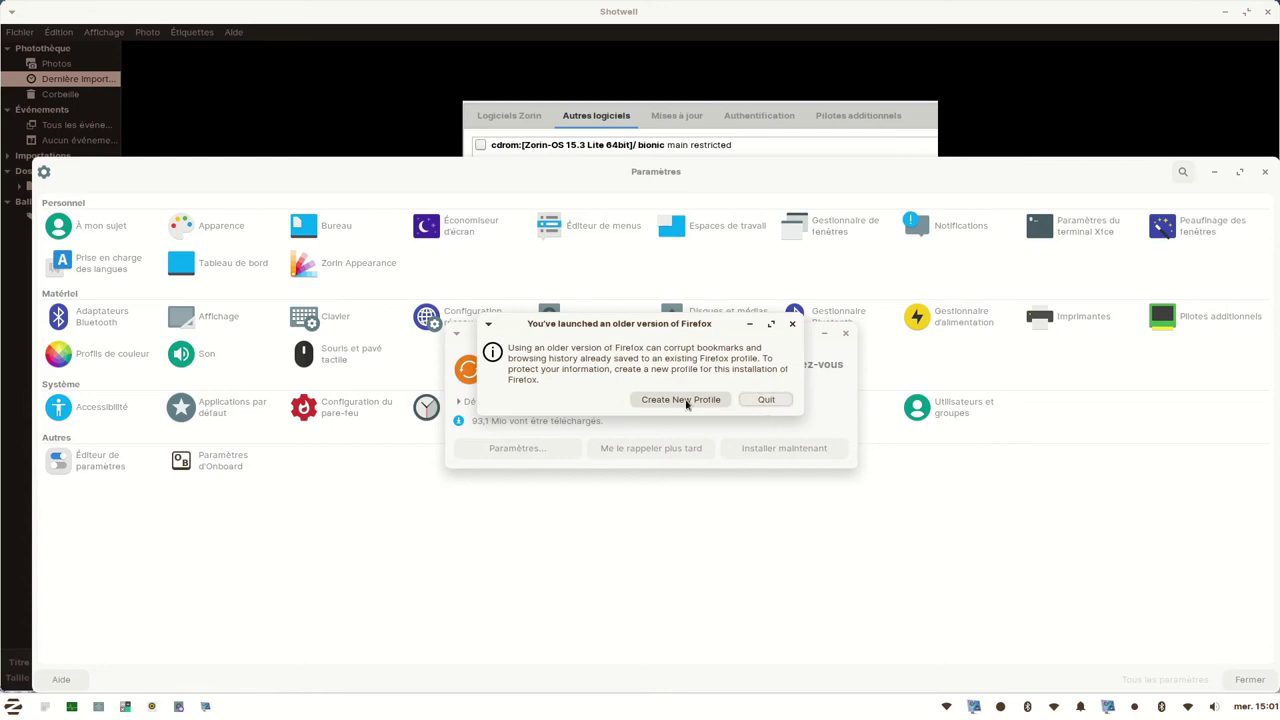
{"action": "left_click", "coordinate": [683, 400]}
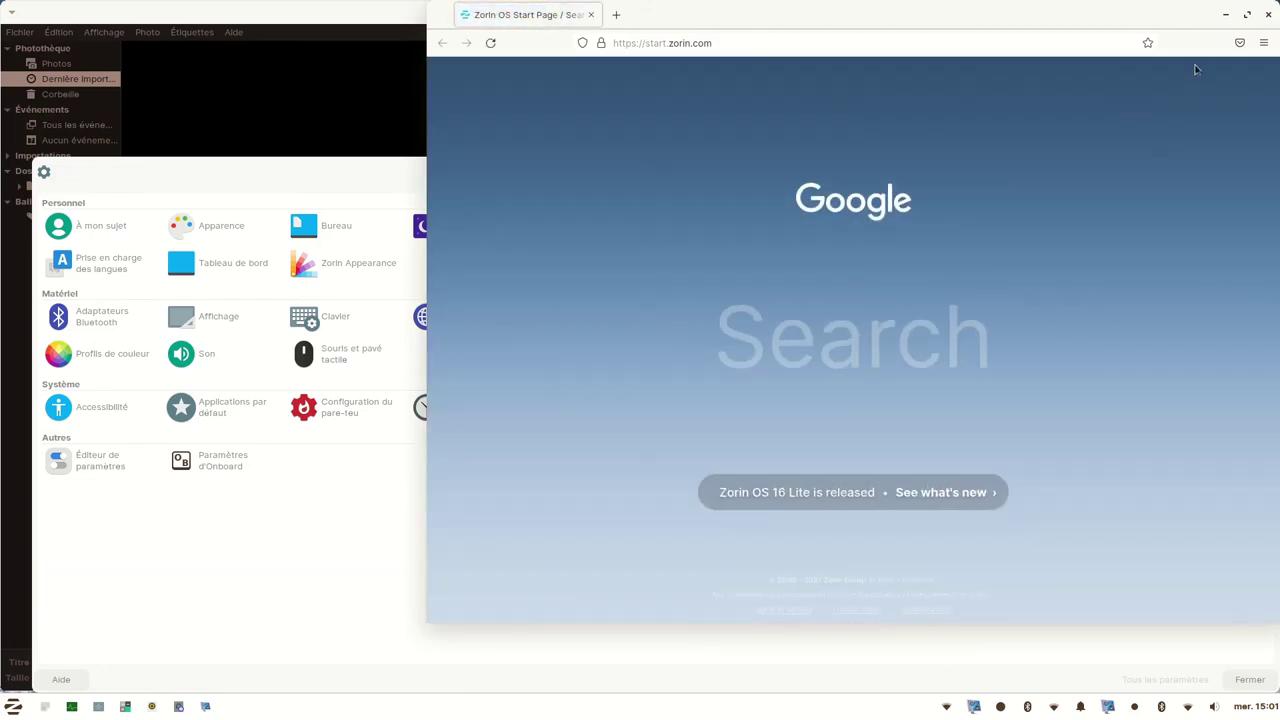
{"action": "left_click", "coordinate": [1247, 15]}
{"action": "left_click", "coordinate": [1264, 42]}
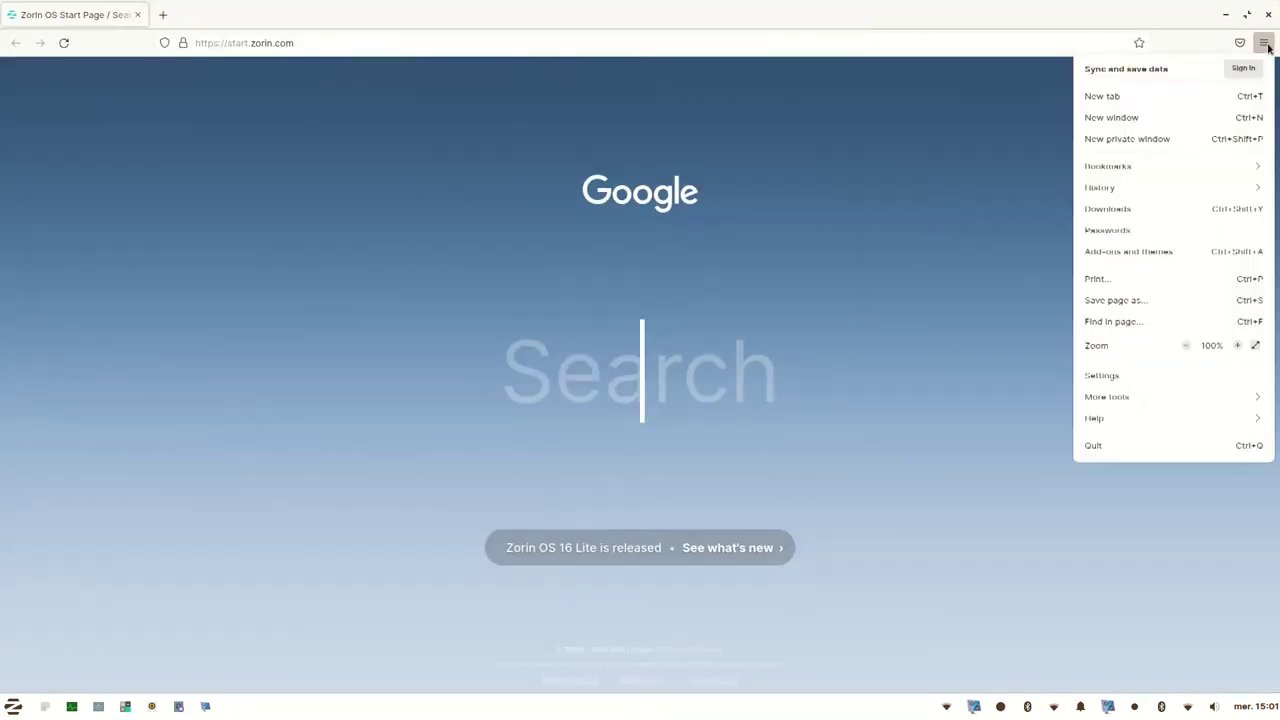
{"action": "left_click", "coordinate": [1129, 424]}
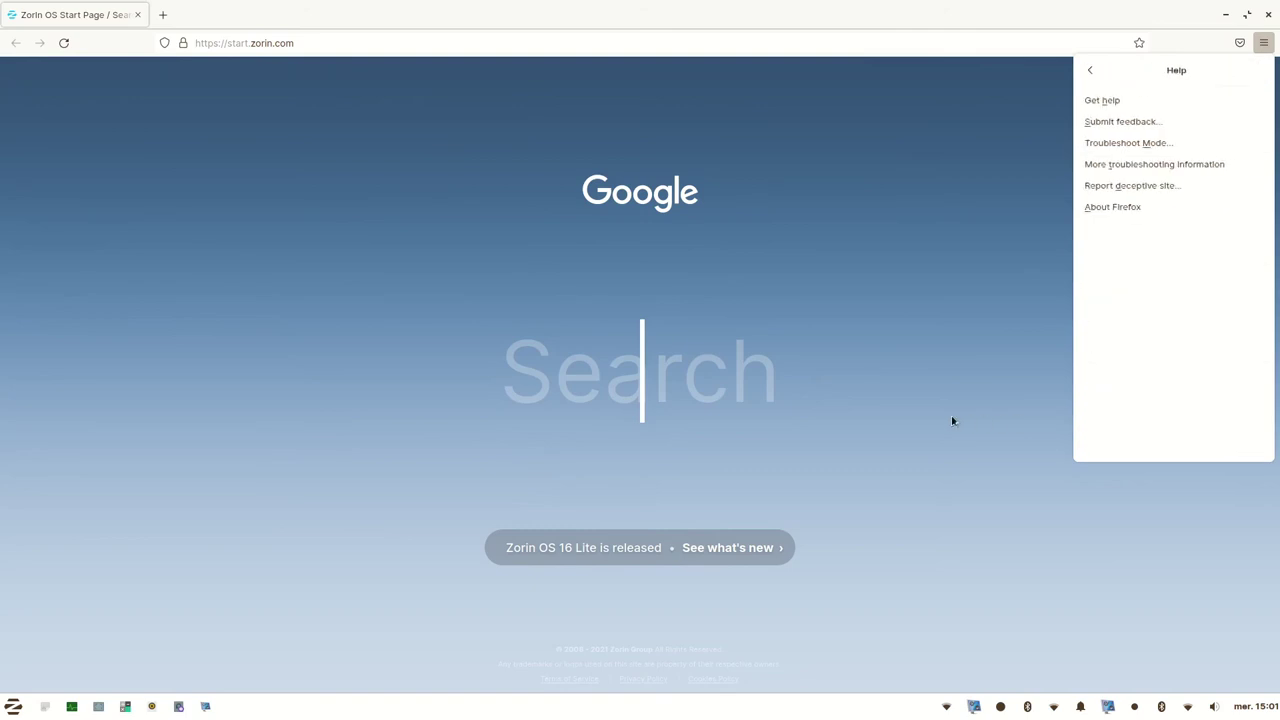
{"action": "left_click", "coordinate": [1127, 208]}
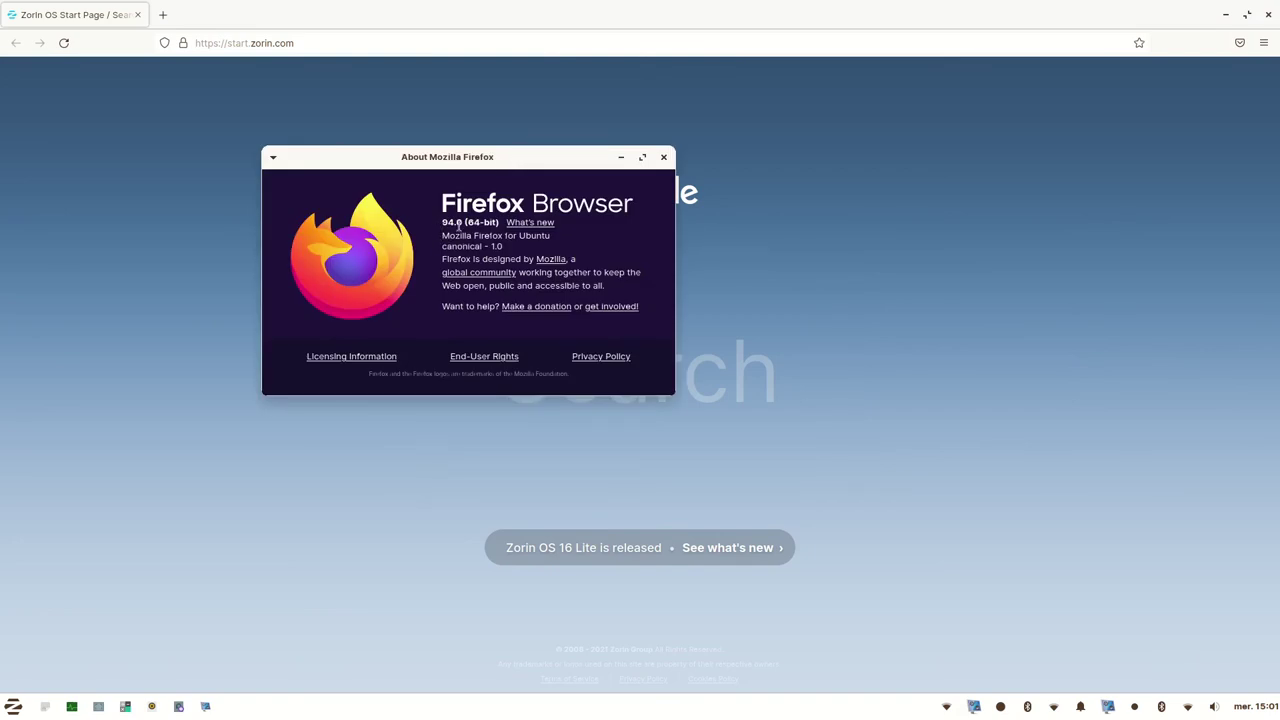
{"action": "left_click", "coordinate": [663, 158]}
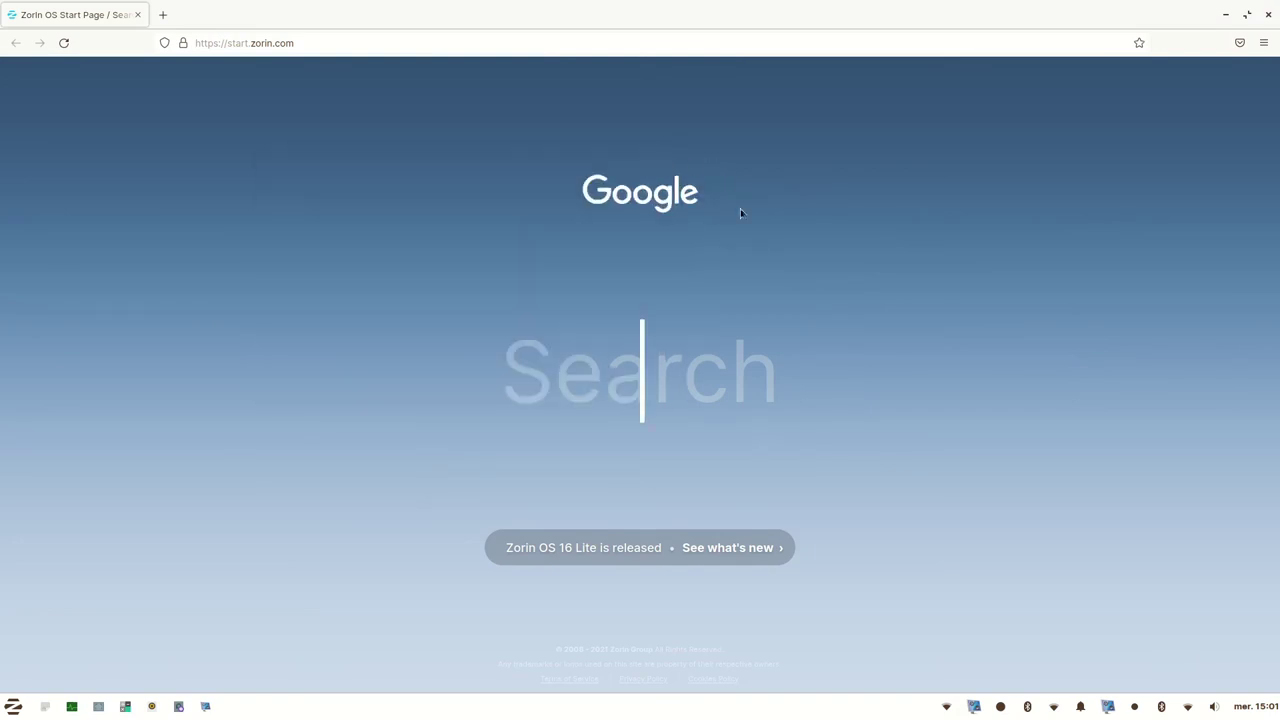
- Install the available updates, authorizing with the password, and view the download details
{"action": "left_click", "coordinate": [178, 707]}
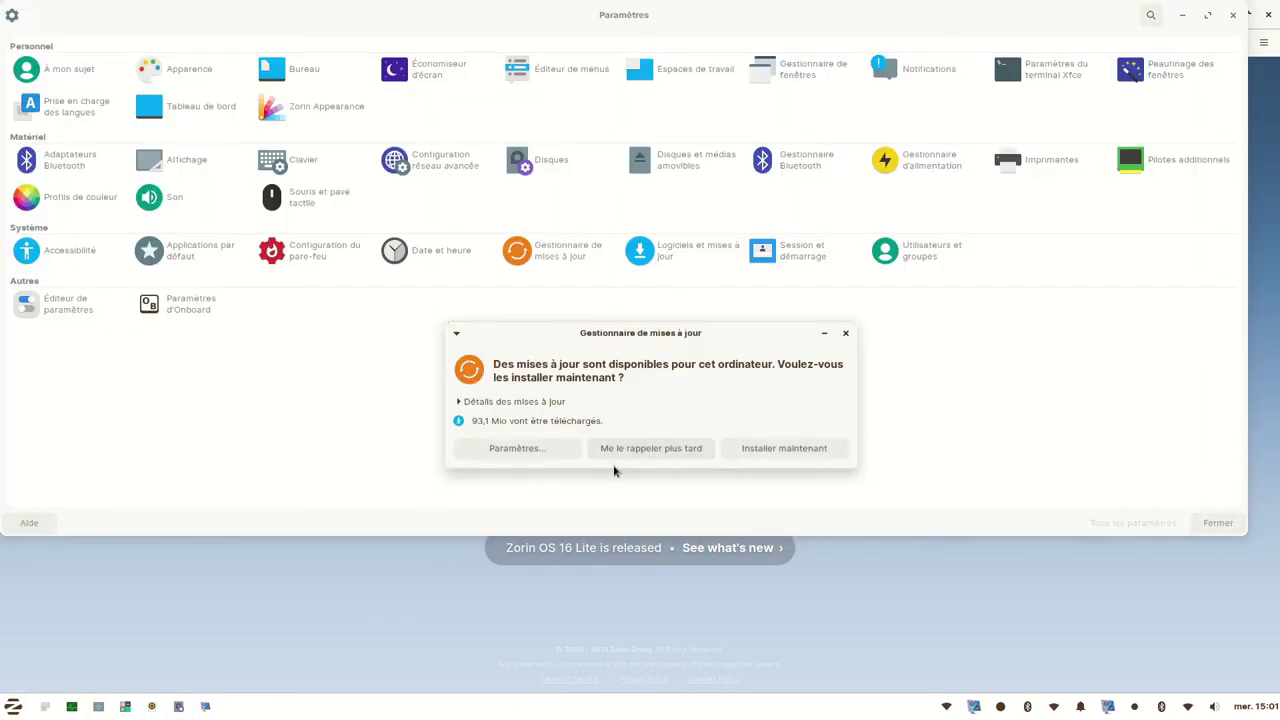
{"action": "left_click", "coordinate": [769, 452]}
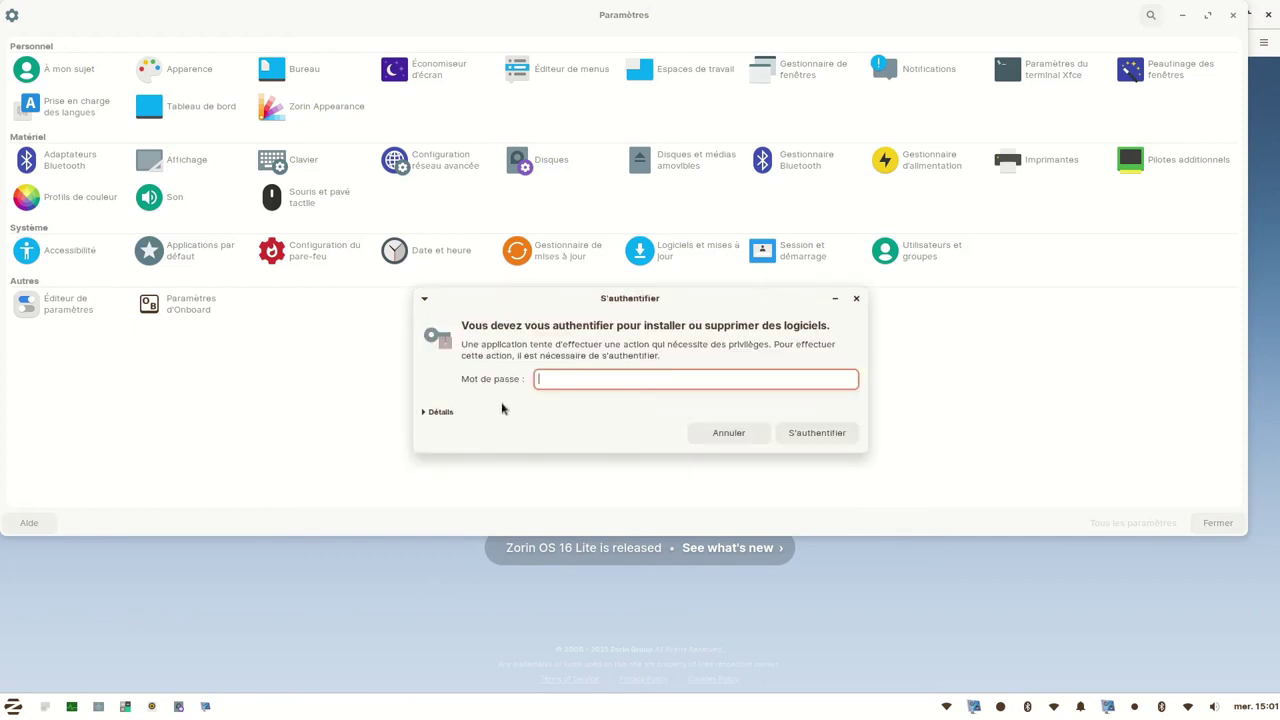
{"action": "key", "text": "Return"}
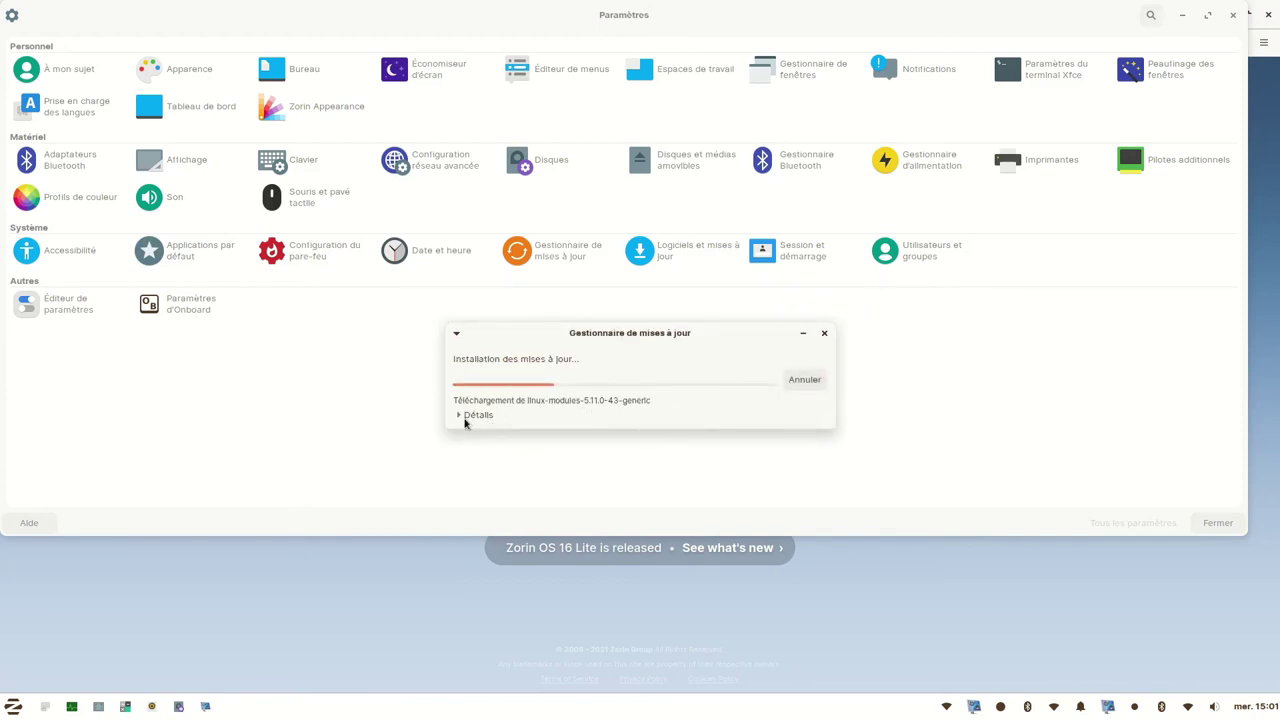
{"action": "left_click", "coordinate": [458, 415]}
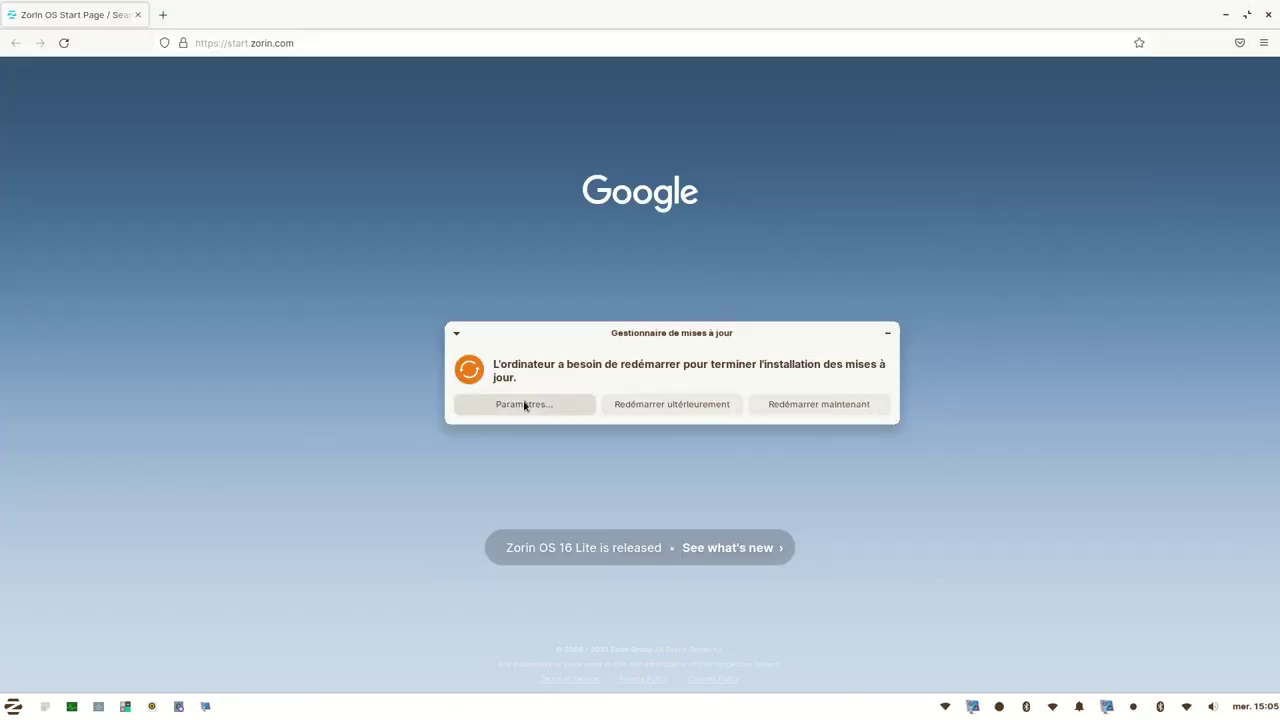
- Postpone the restart and enable Mode sombre in the panel's Apparence preferences
{"action": "left_click", "coordinate": [648, 406]}
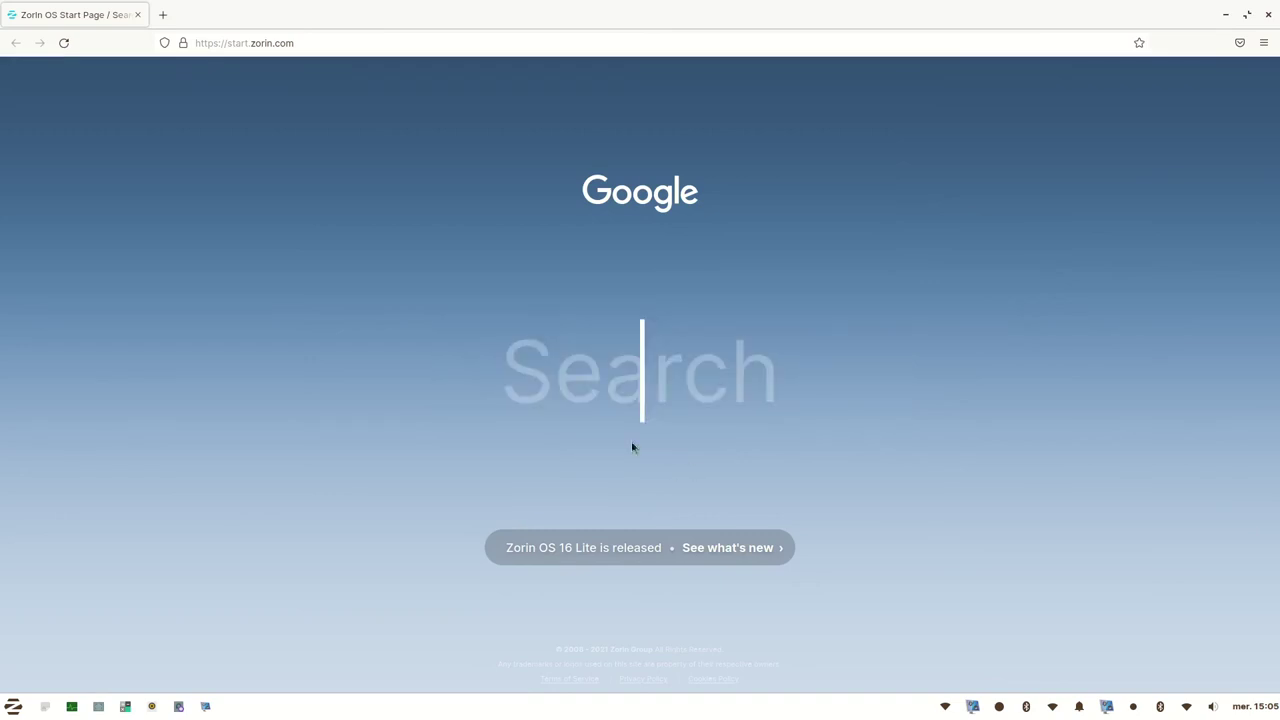
{"action": "right_click", "coordinate": [571, 716]}
{"action": "mouse_move", "coordinate": [626, 680]}
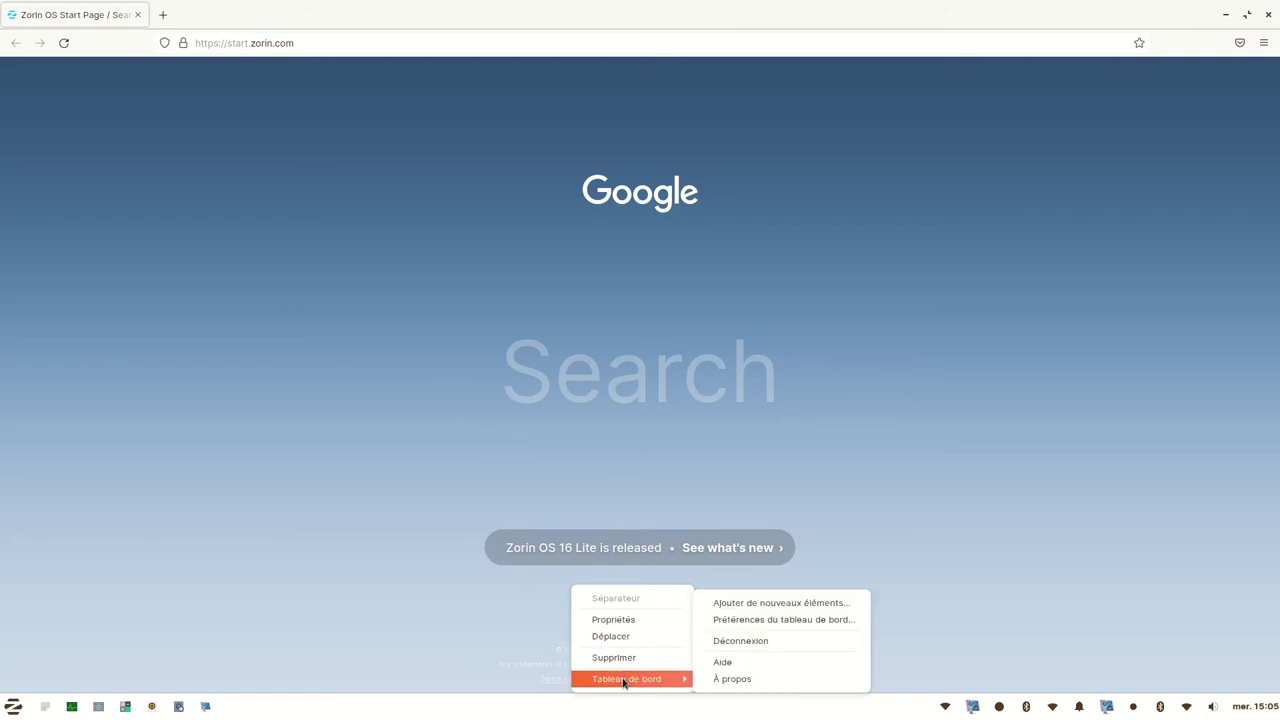
{"action": "left_click", "coordinate": [750, 620]}
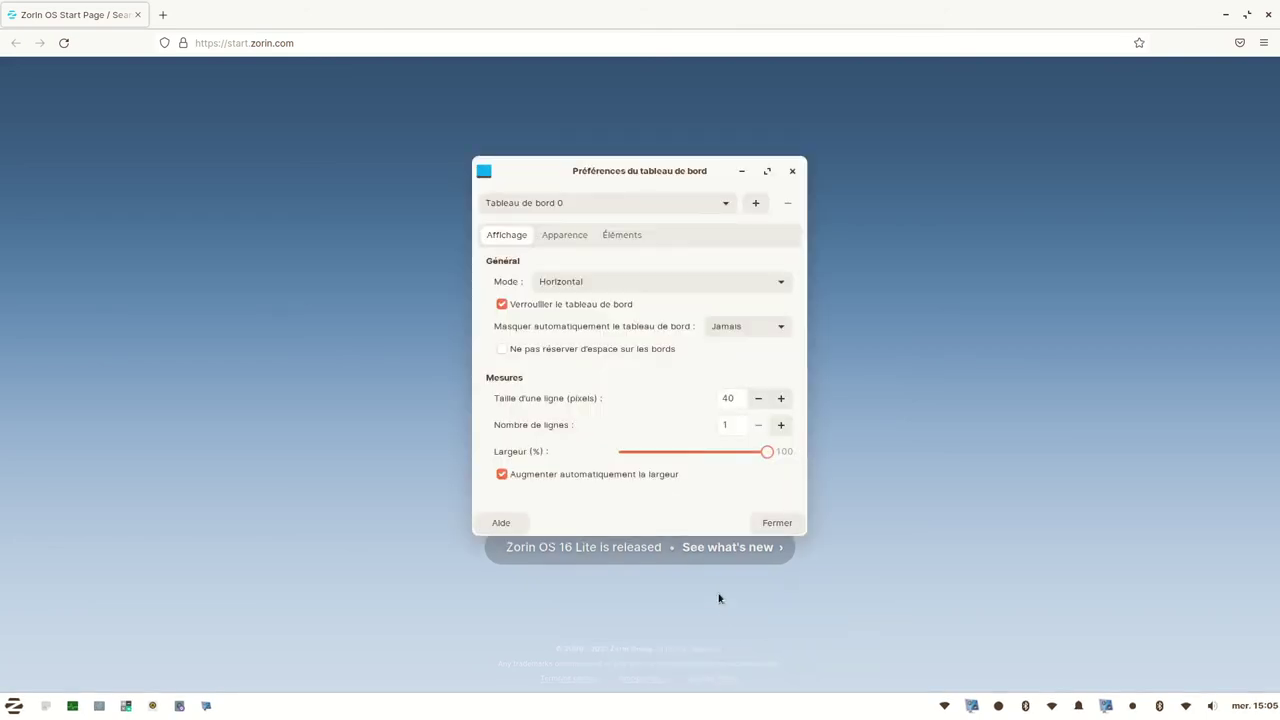
{"action": "left_click", "coordinate": [556, 237]}
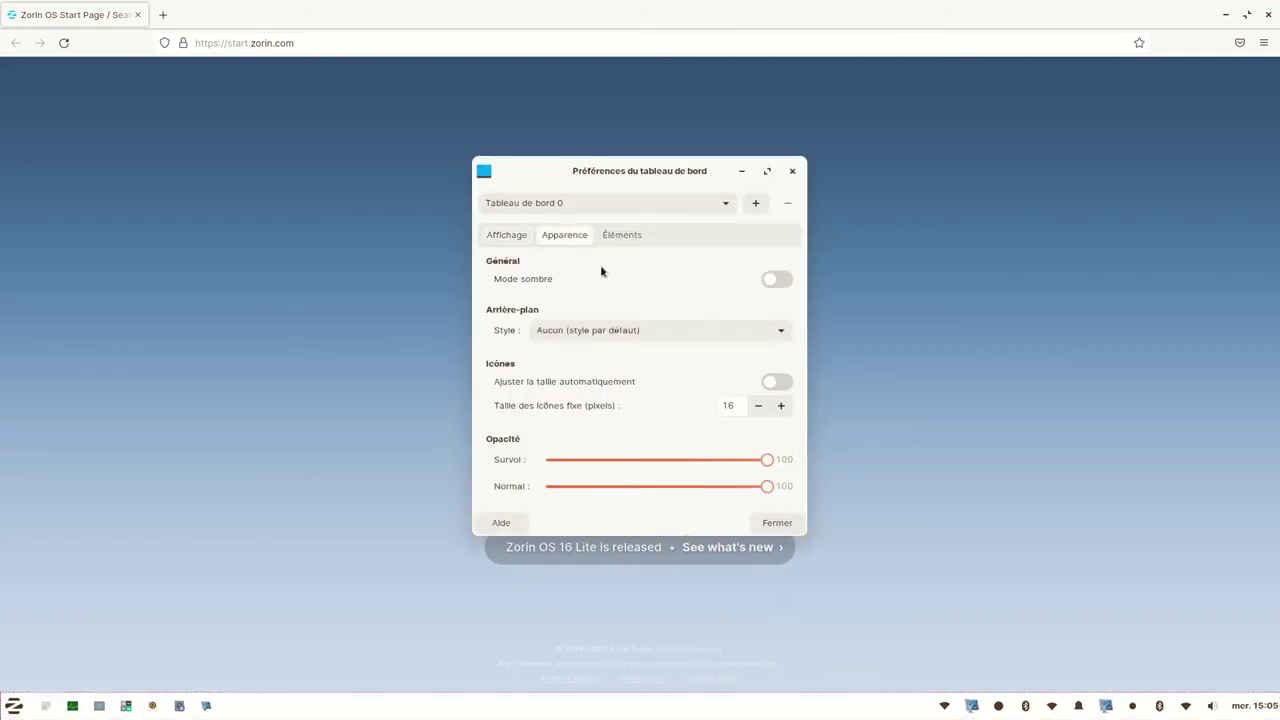
{"action": "left_click", "coordinate": [778, 280]}
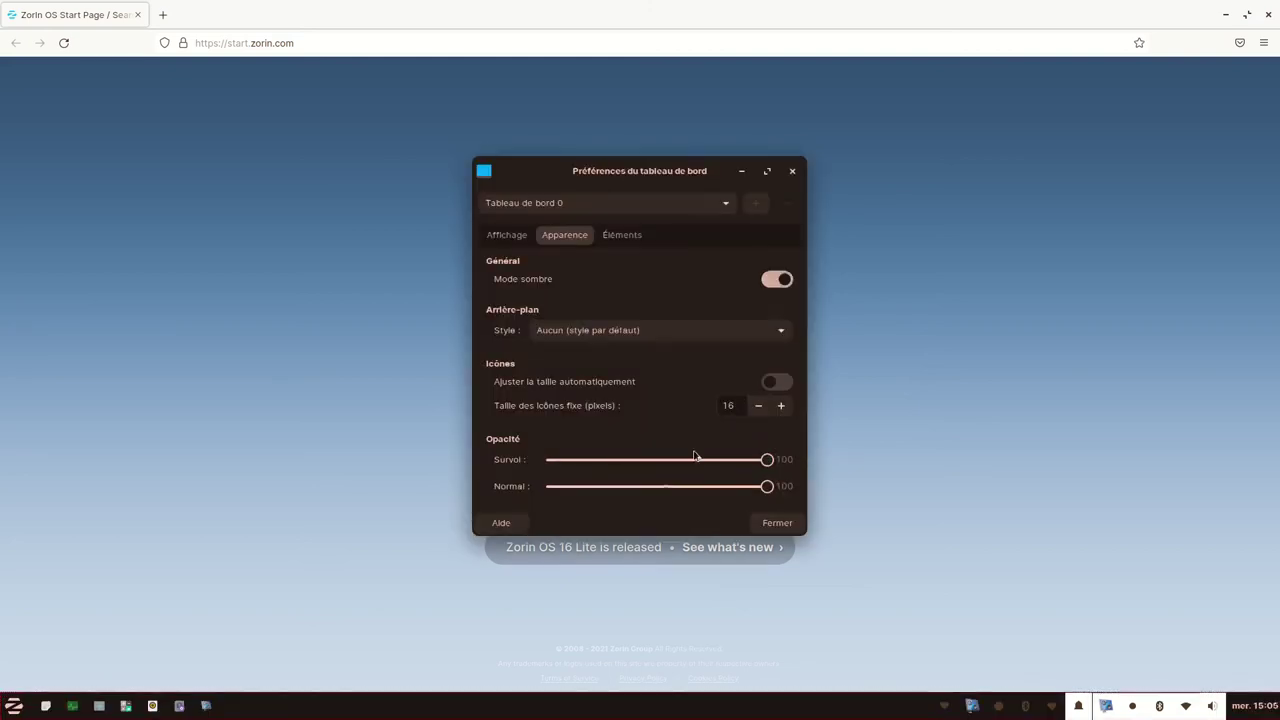
- Close the panel preferences and Firefox to reveal the bare desktop
{"action": "left_click", "coordinate": [16, 705]}
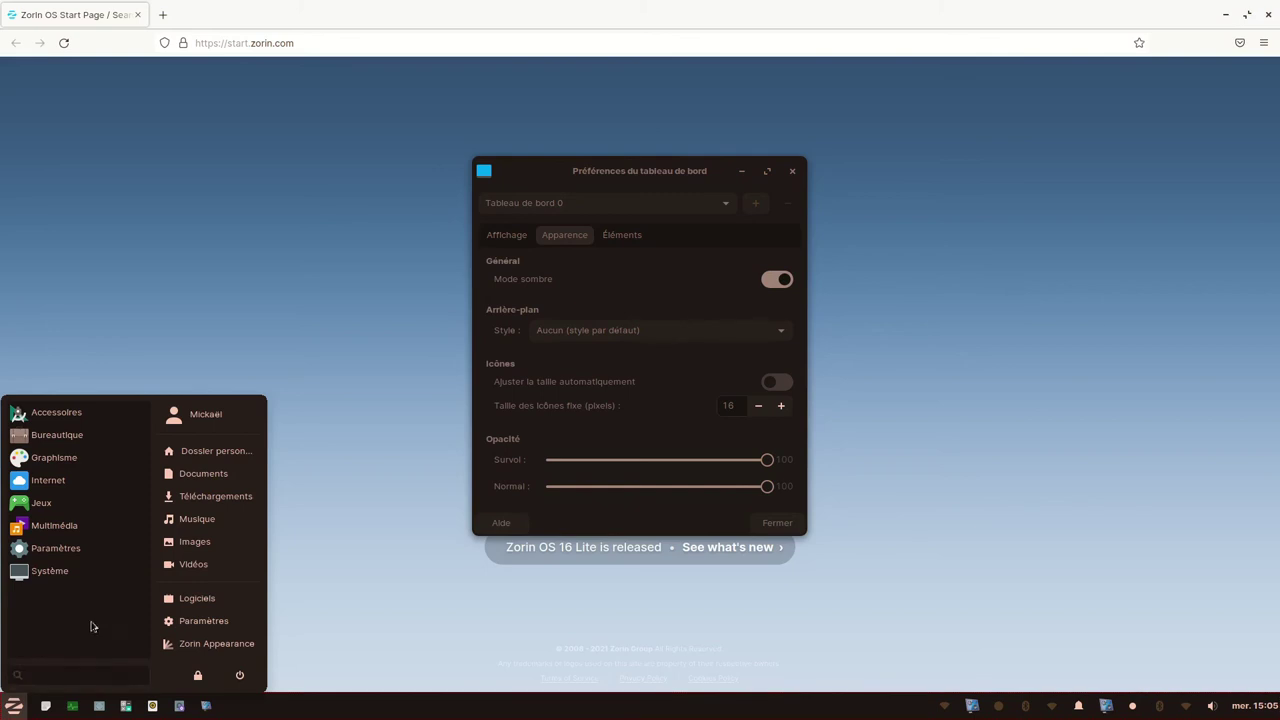
{"action": "left_click", "coordinate": [351, 122]}
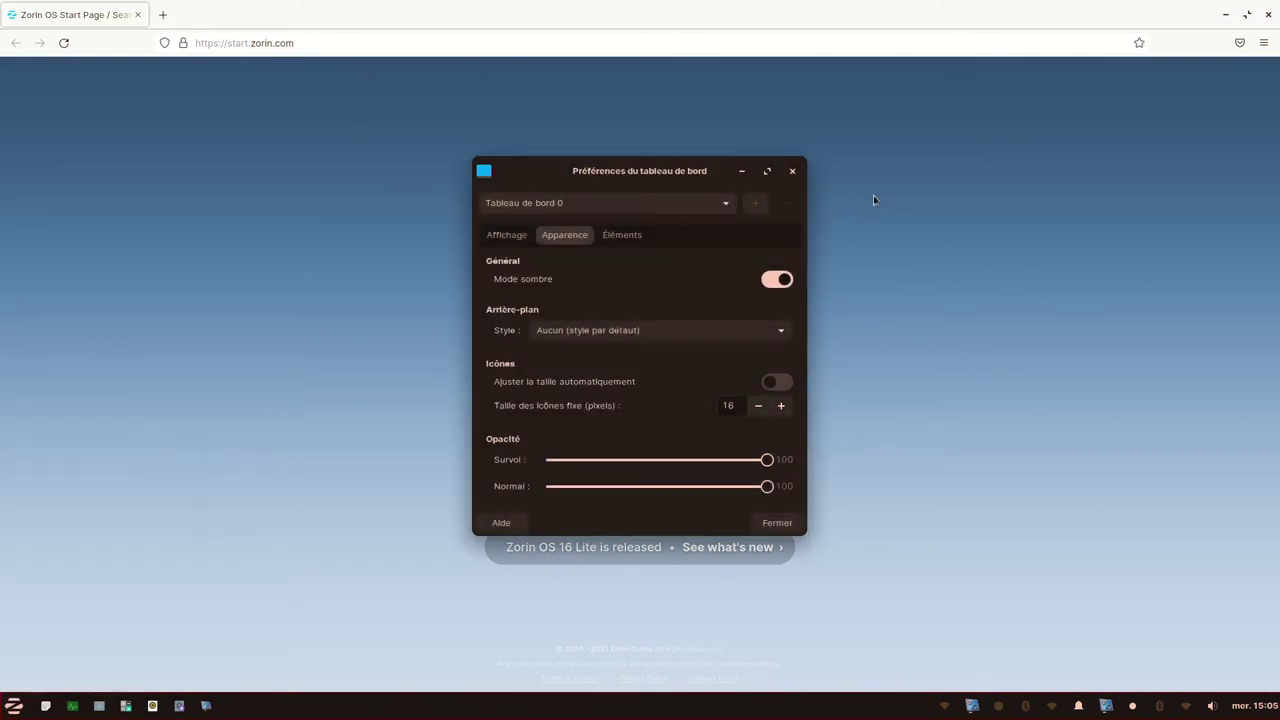
{"action": "left_click", "coordinate": [793, 175]}
{"action": "key", "text": "super+d"}
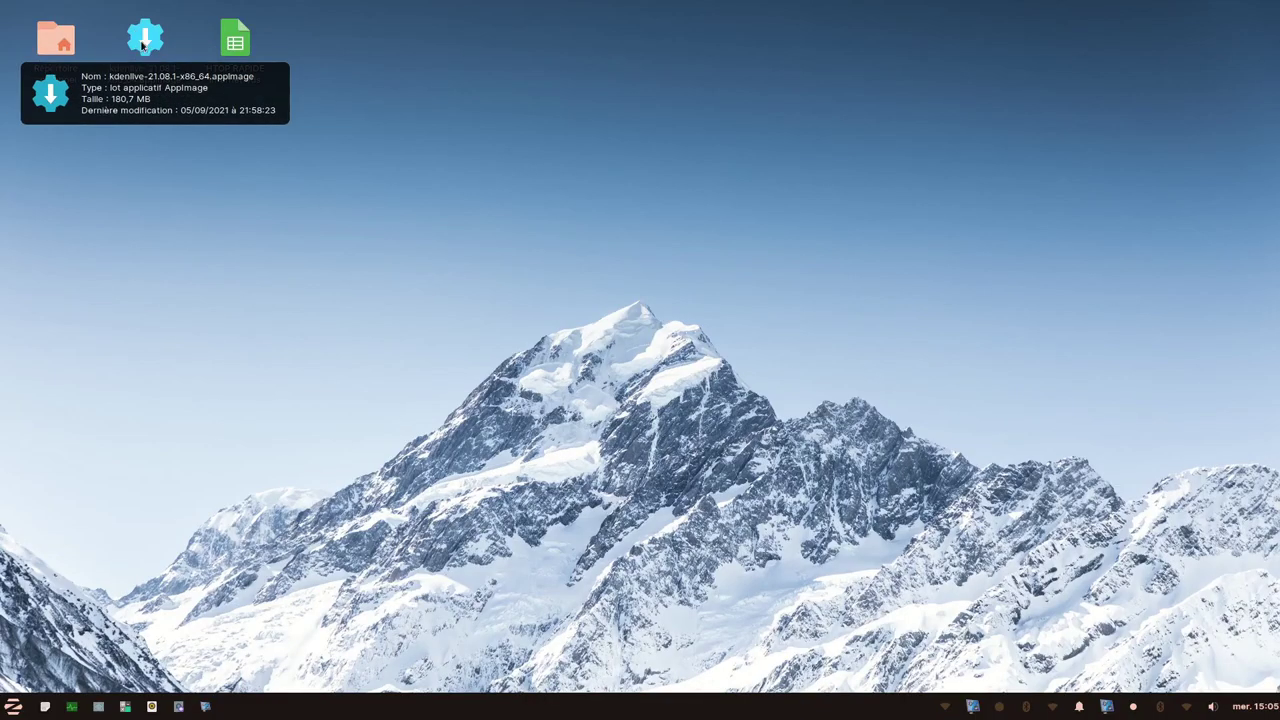
- Open the home folder, launch the top 'gimp' menu search result, and inspect Partition 4 and DATA
{"action": "double_click", "coordinate": [68, 55]}
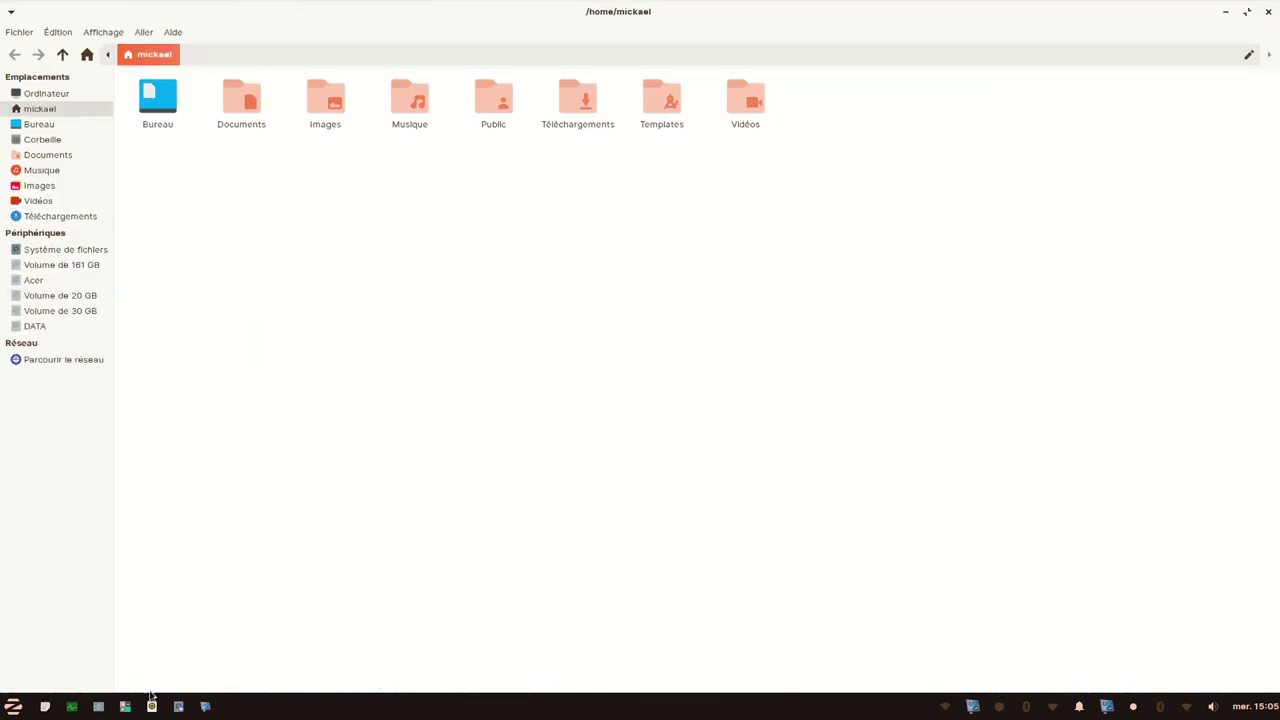
{"action": "left_click", "coordinate": [13, 708]}
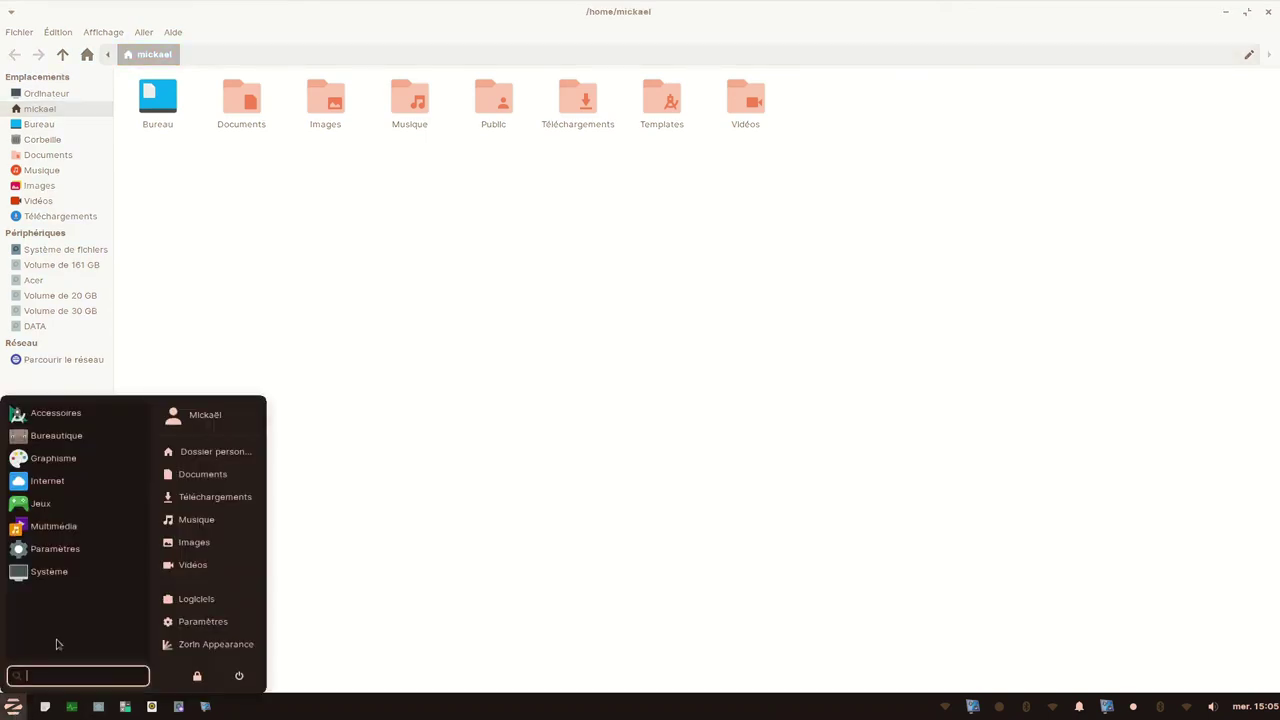
{"action": "type", "text": "gimp"}
{"action": "left_click", "coordinate": [51, 420]}
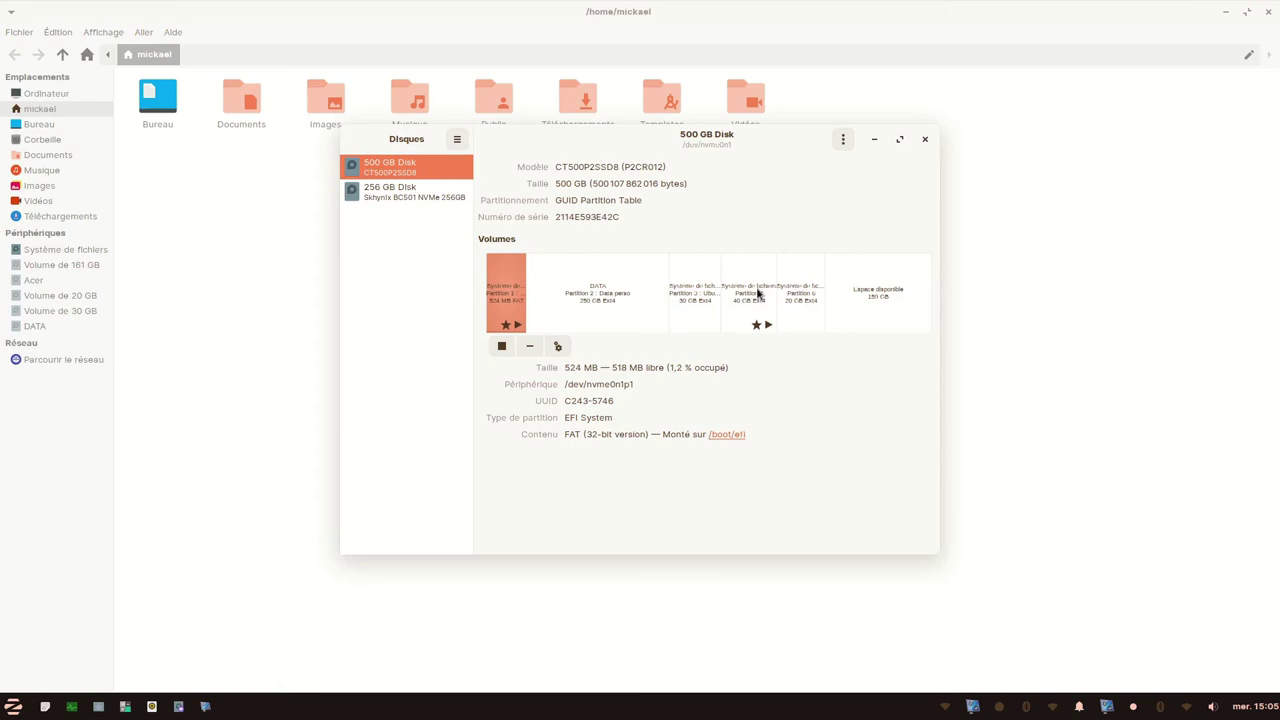
{"action": "left_click", "coordinate": [756, 330]}
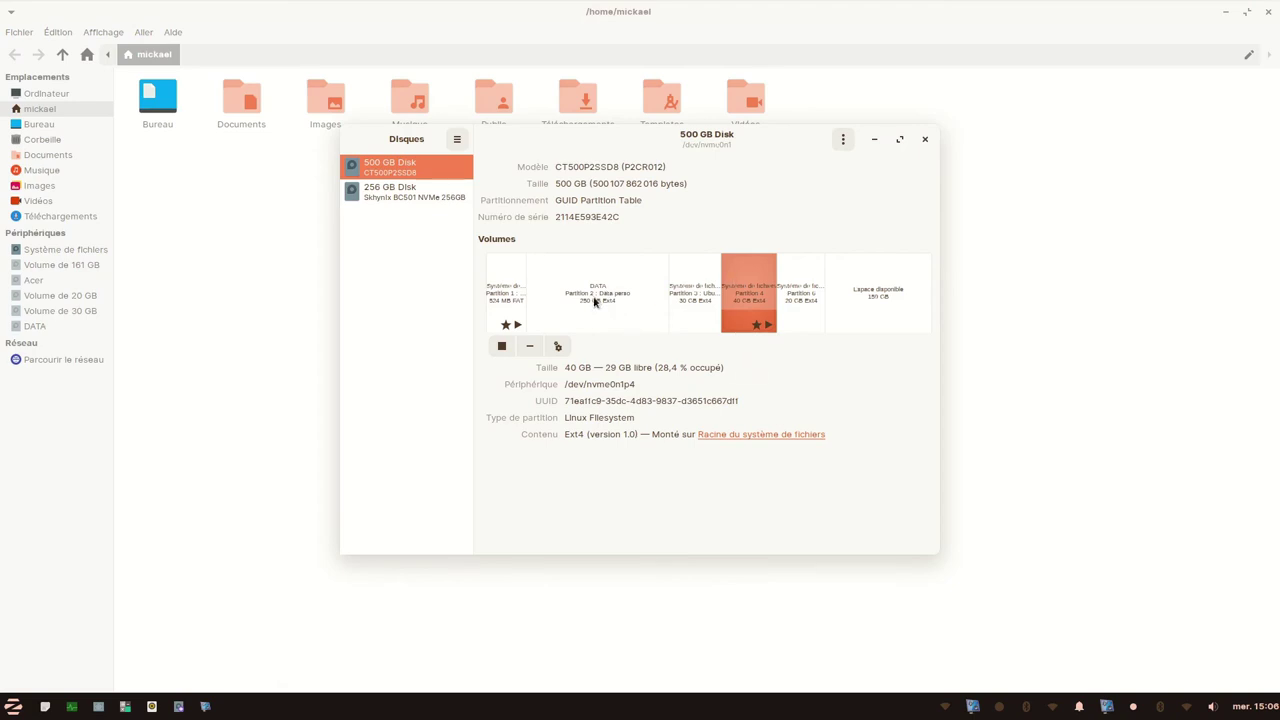
{"action": "left_click", "coordinate": [600, 330]}
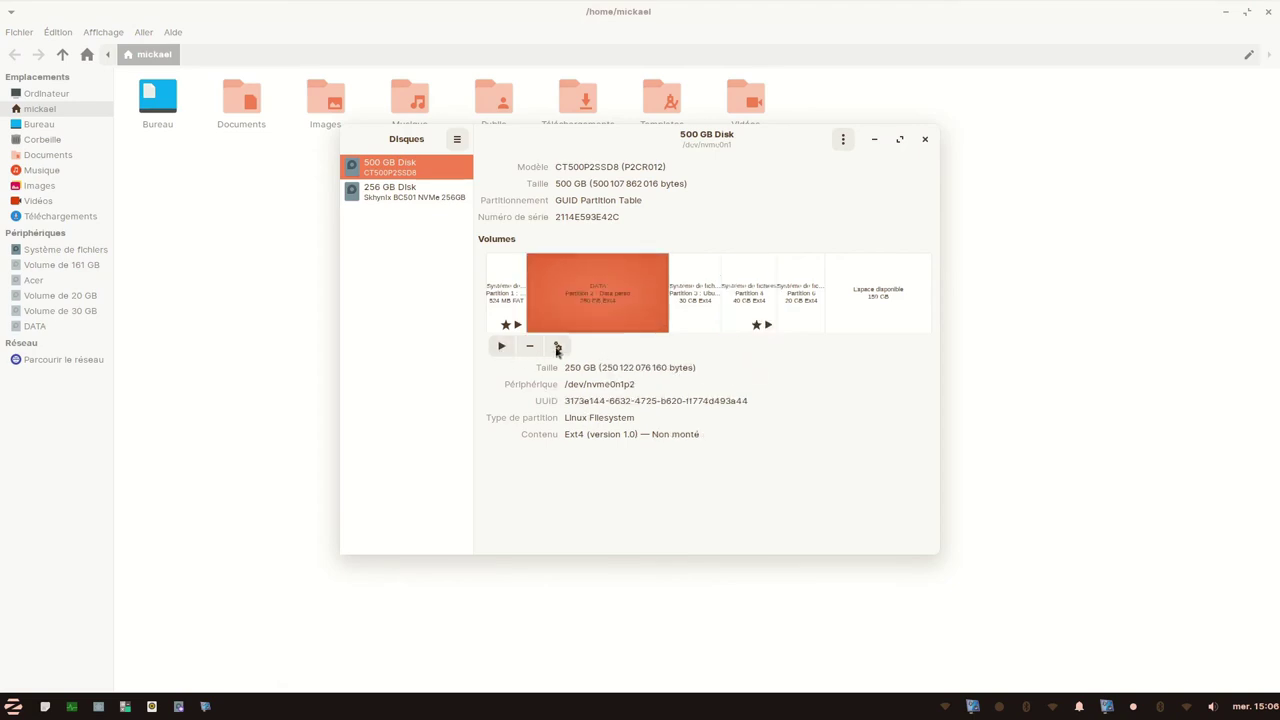
- Mount the DATA partition, copy its mount path, and show its actions list
{"action": "left_click", "coordinate": [502, 346]}
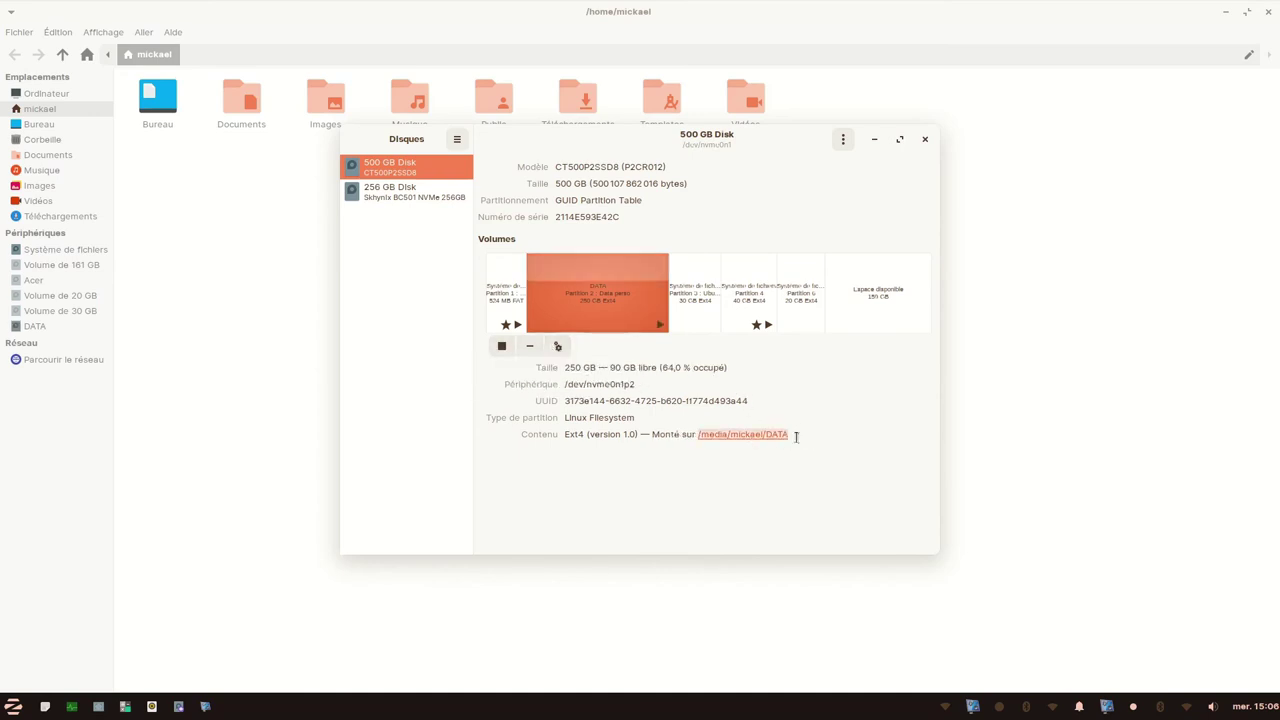
{"action": "right_click", "coordinate": [739, 434]}
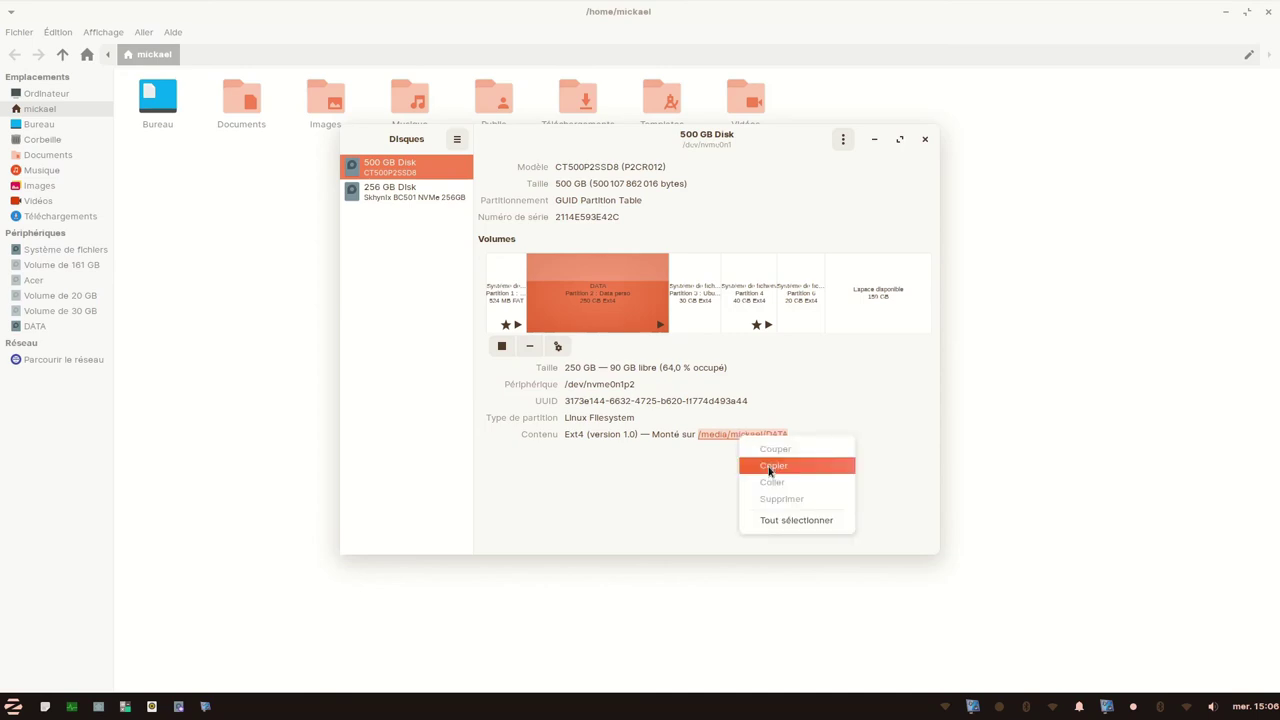
{"action": "left_click", "coordinate": [771, 466]}
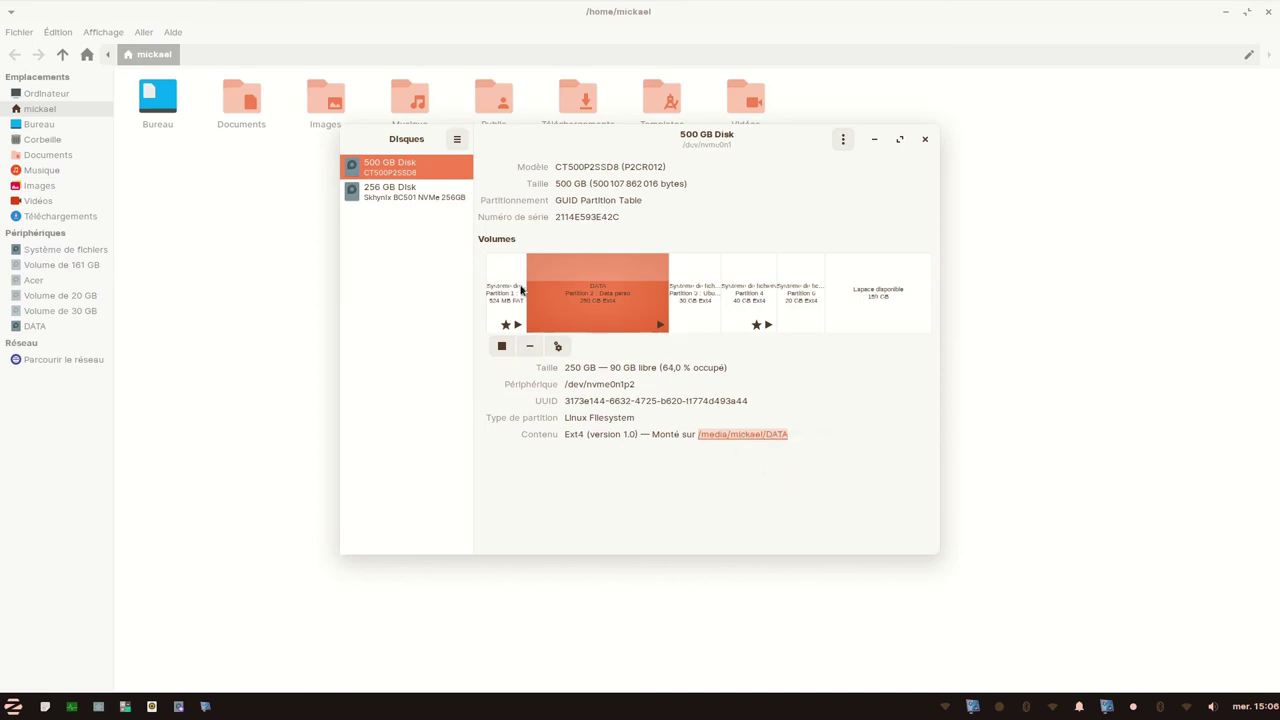
{"action": "left_click", "coordinate": [558, 346]}
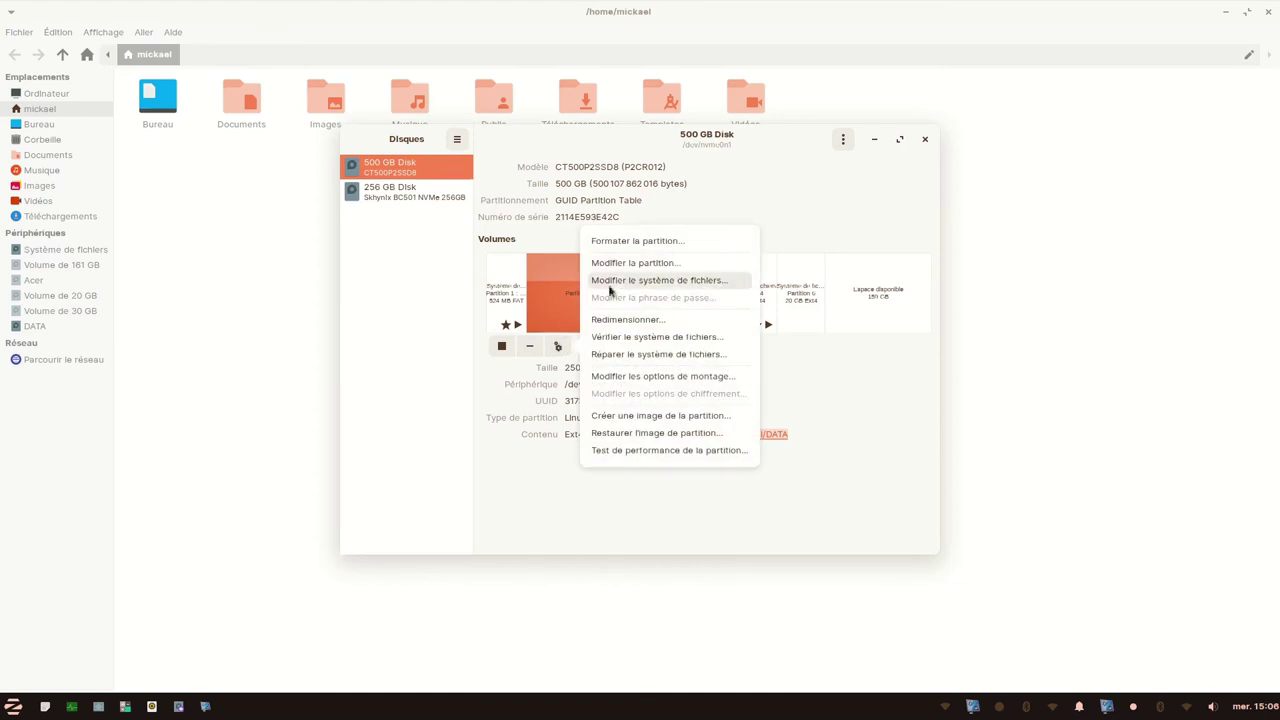
- Make DATA mount at startup using the copied /media path as mount point, authenticating
{"action": "left_click", "coordinate": [622, 378]}
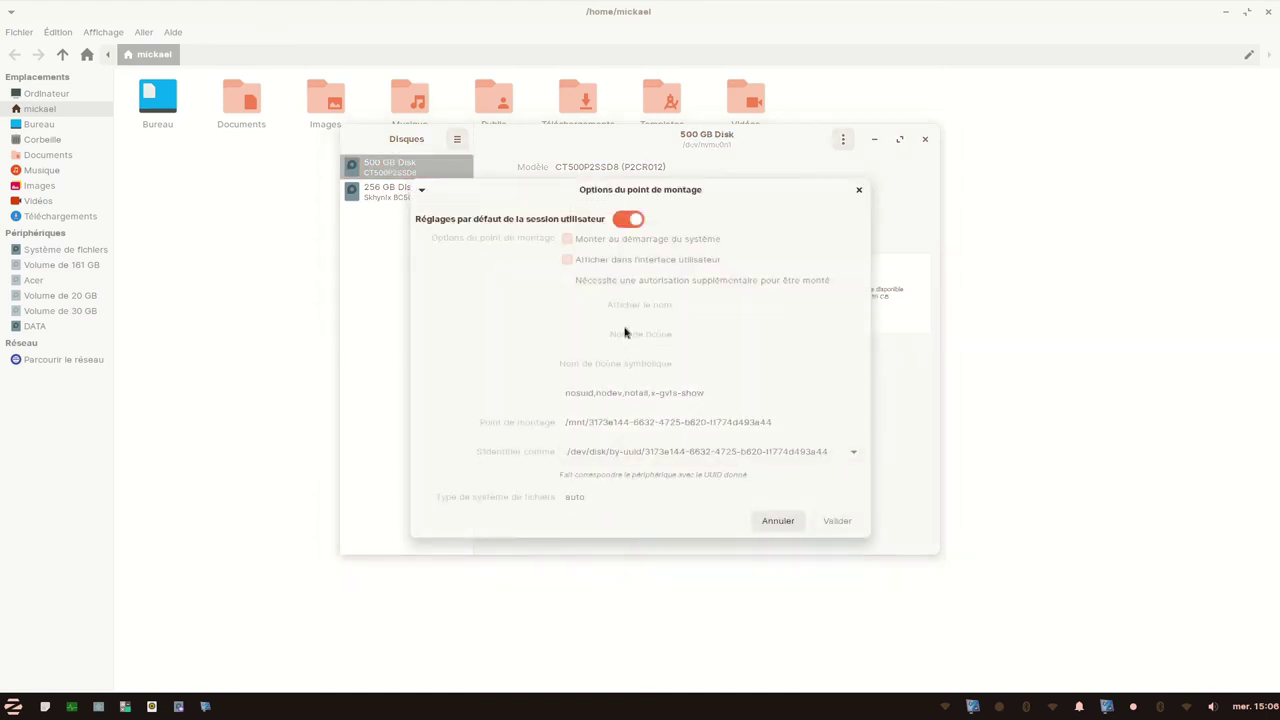
{"action": "left_click", "coordinate": [627, 219]}
{"action": "left_click_drag", "start_coordinate": [776, 421], "coordinate": [568, 421]}
{"action": "right_click", "coordinate": [649, 422]}
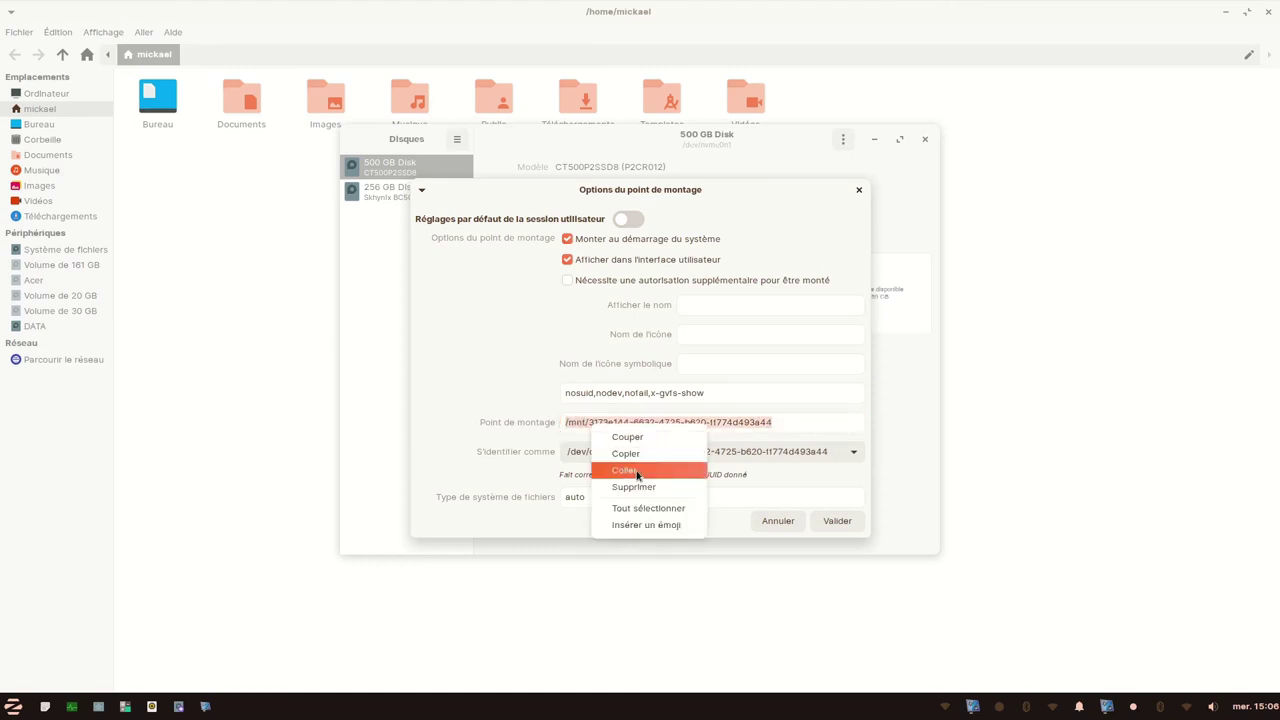
{"action": "left_click", "coordinate": [637, 472]}
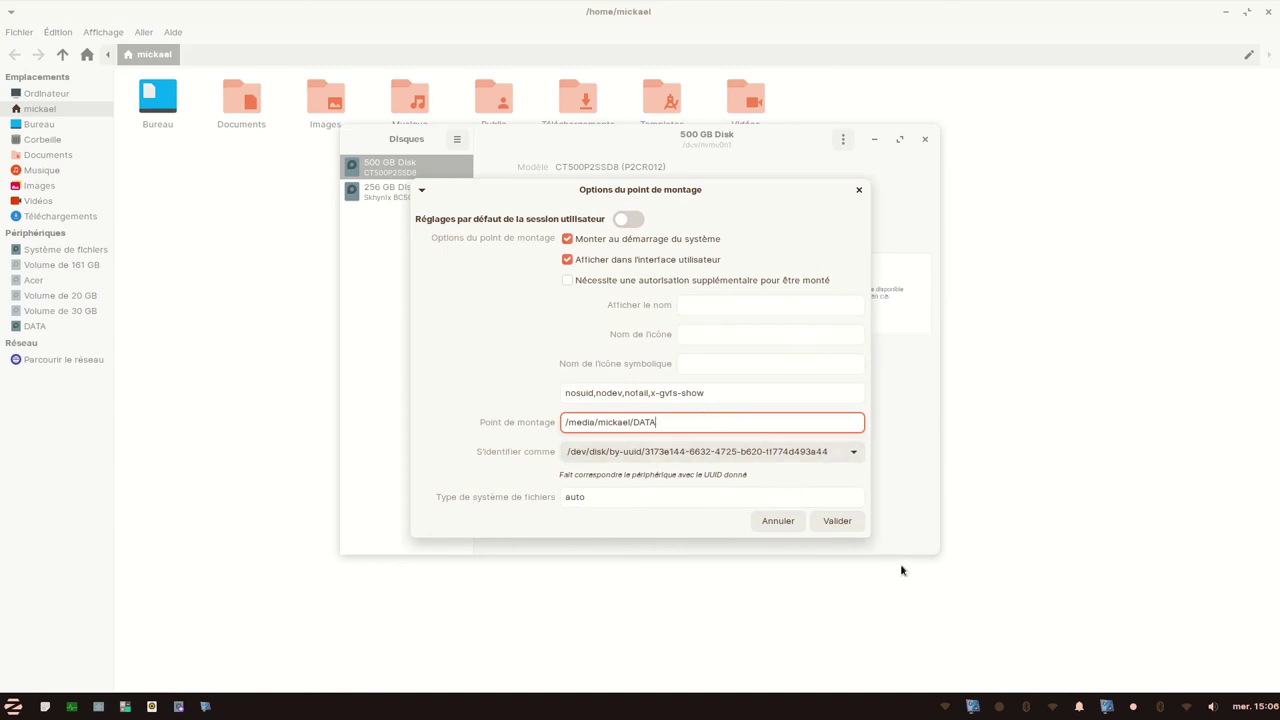
{"action": "left_click", "coordinate": [838, 528]}
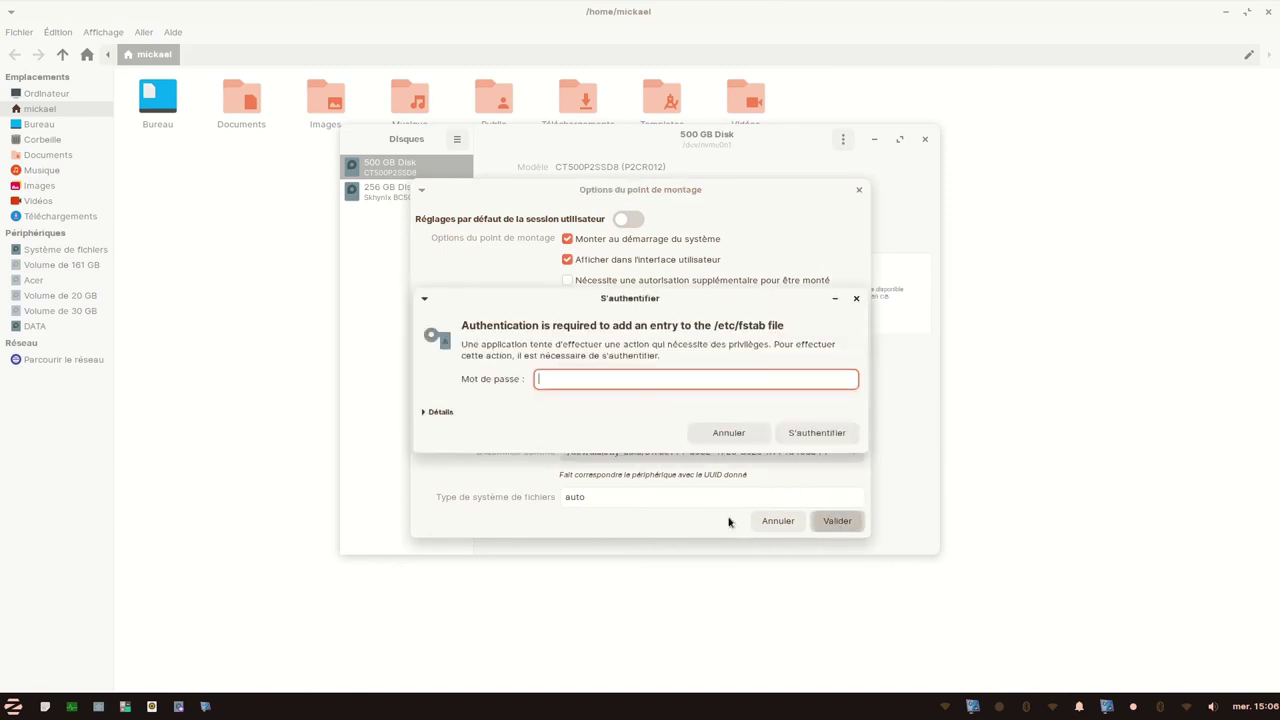
{"action": "key", "text": "Return"}
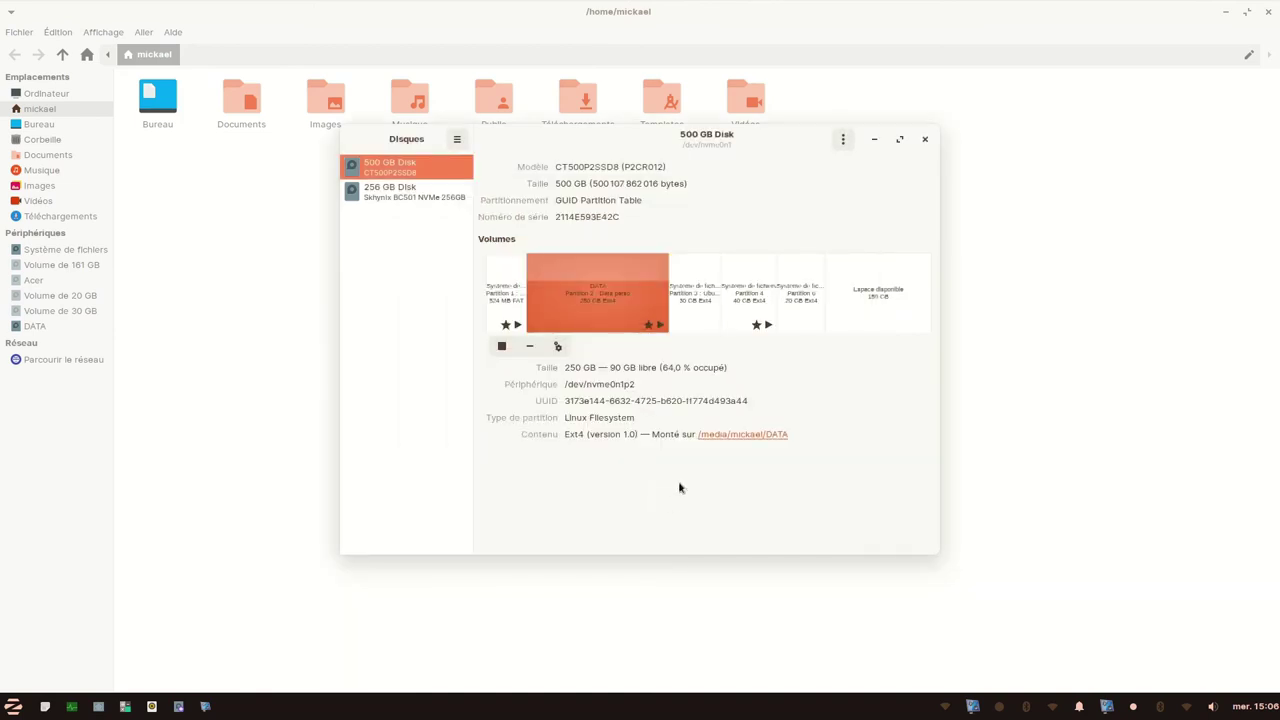
- Close Disques, launch the Kdenlive AppImage from Bureau, and open recent LOAD_AVERAGE_OK.kdenlive
{"action": "left_click", "coordinate": [925, 140]}
{"action": "left_click", "coordinate": [52, 124]}
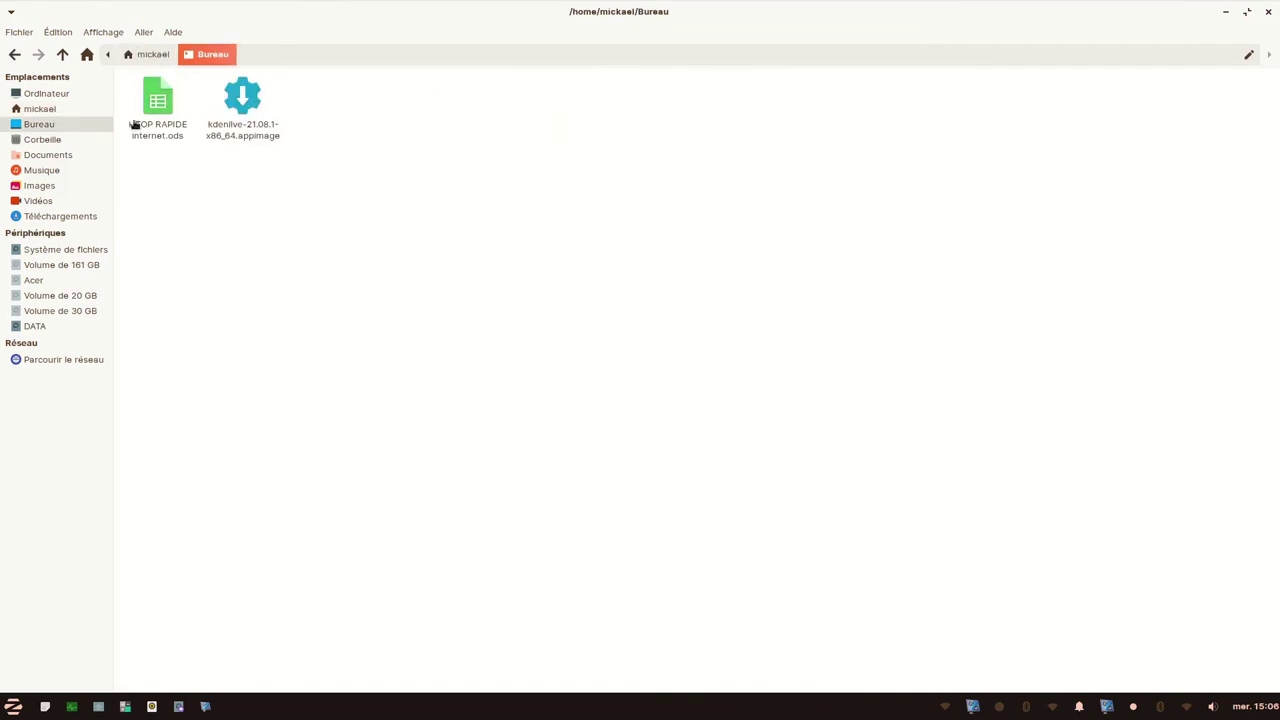
{"action": "left_click", "coordinate": [242, 97]}
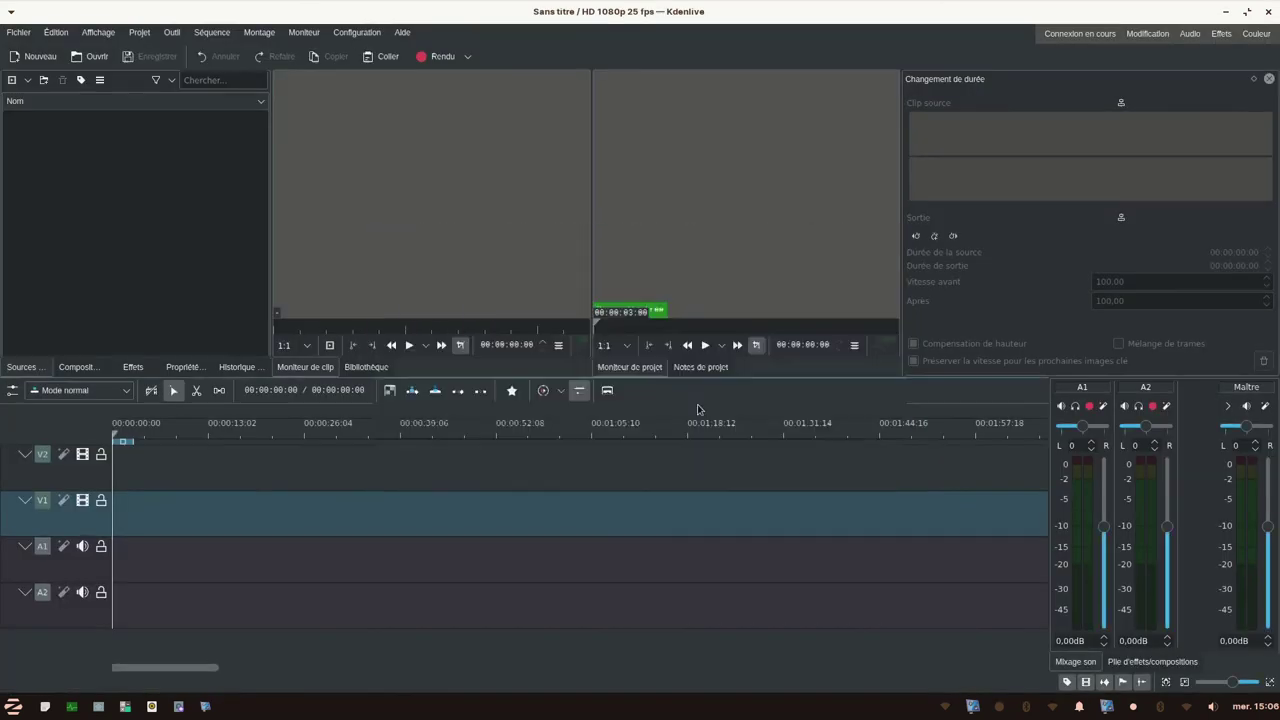
{"action": "left_click", "coordinate": [24, 36]}
{"action": "mouse_move", "coordinate": [60, 84]}
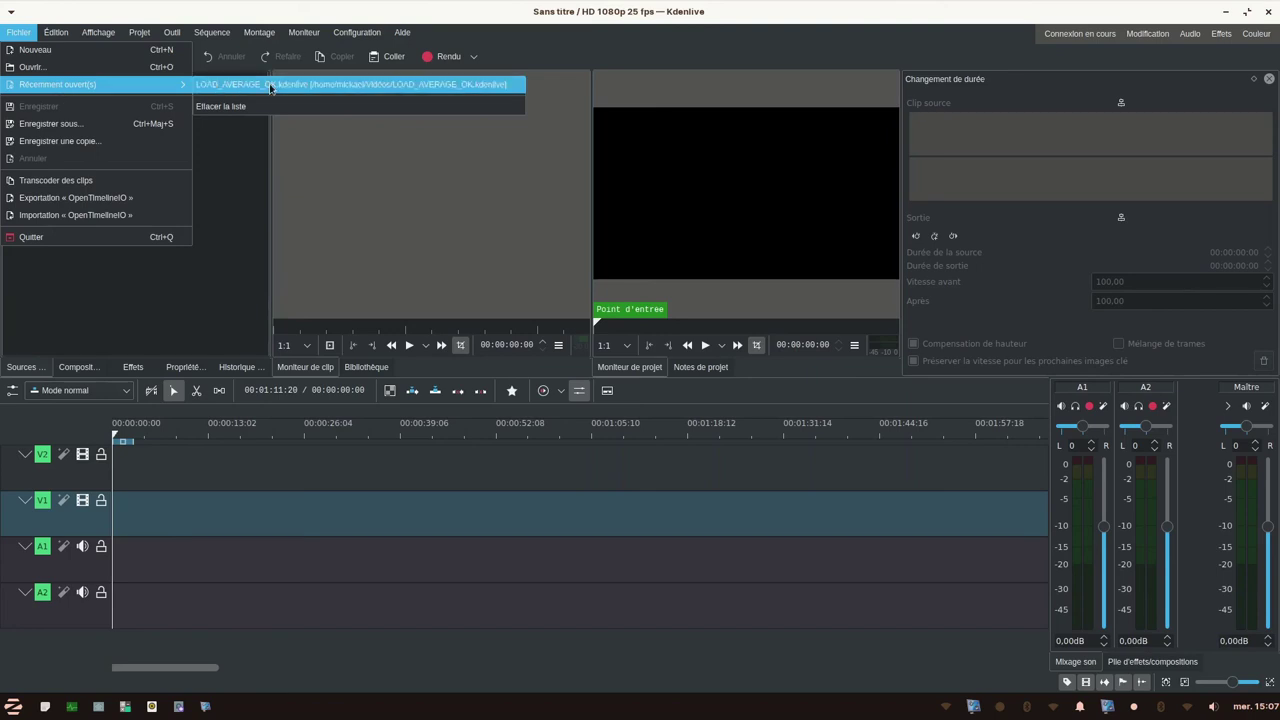
{"action": "left_click", "coordinate": [269, 86]}
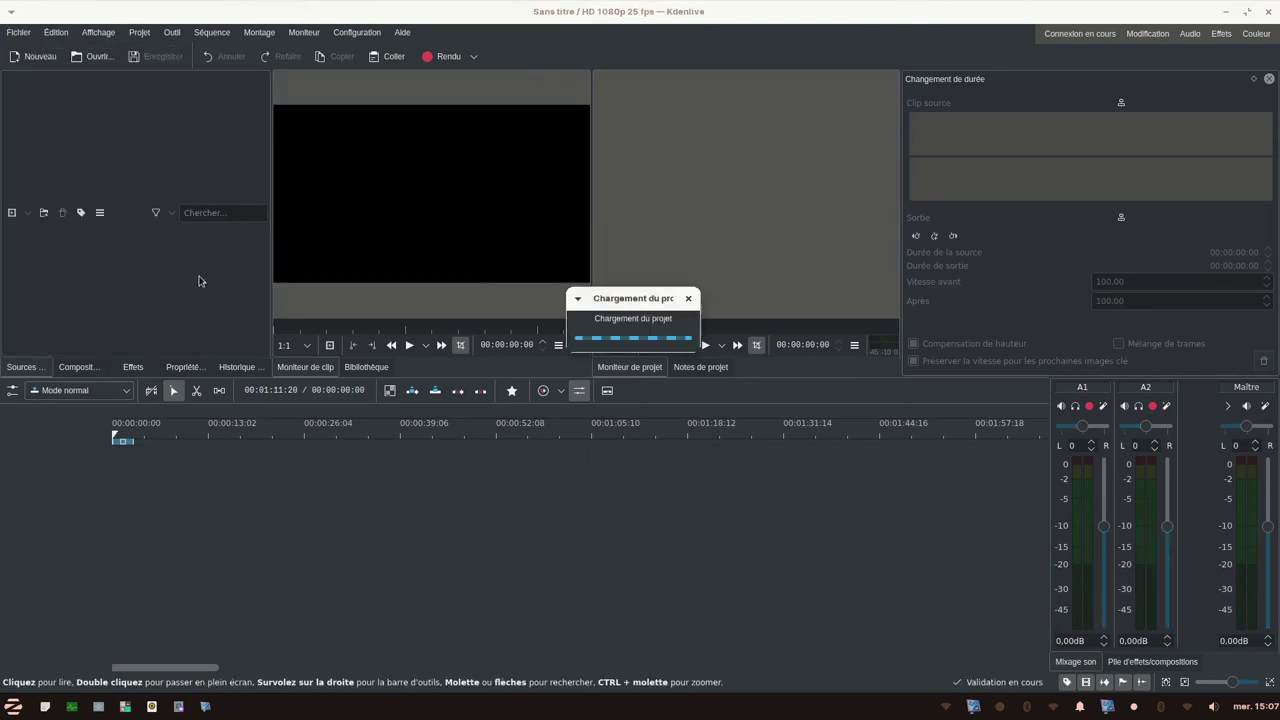
- Render the project as MP4-H264/AAC, overwriting the existing LOAD_AVERAGE_10.mp4
{"action": "left_click", "coordinate": [443, 58]}
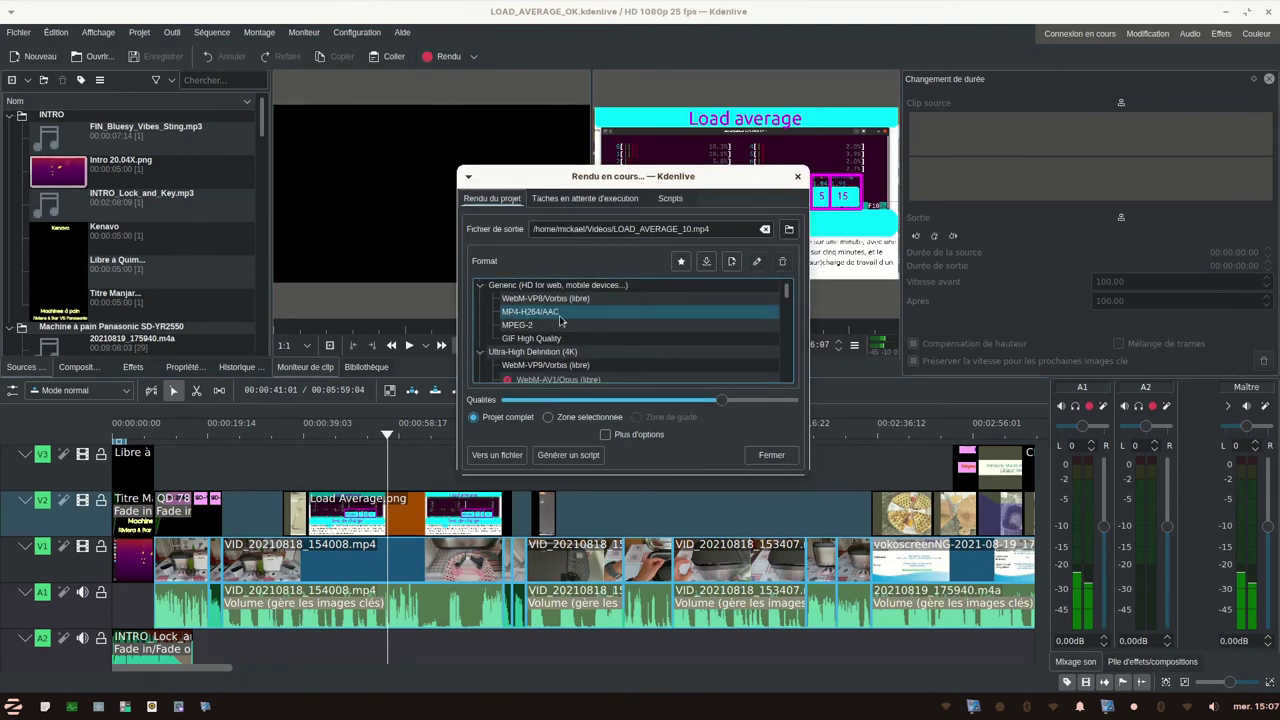
{"action": "left_click", "coordinate": [499, 457]}
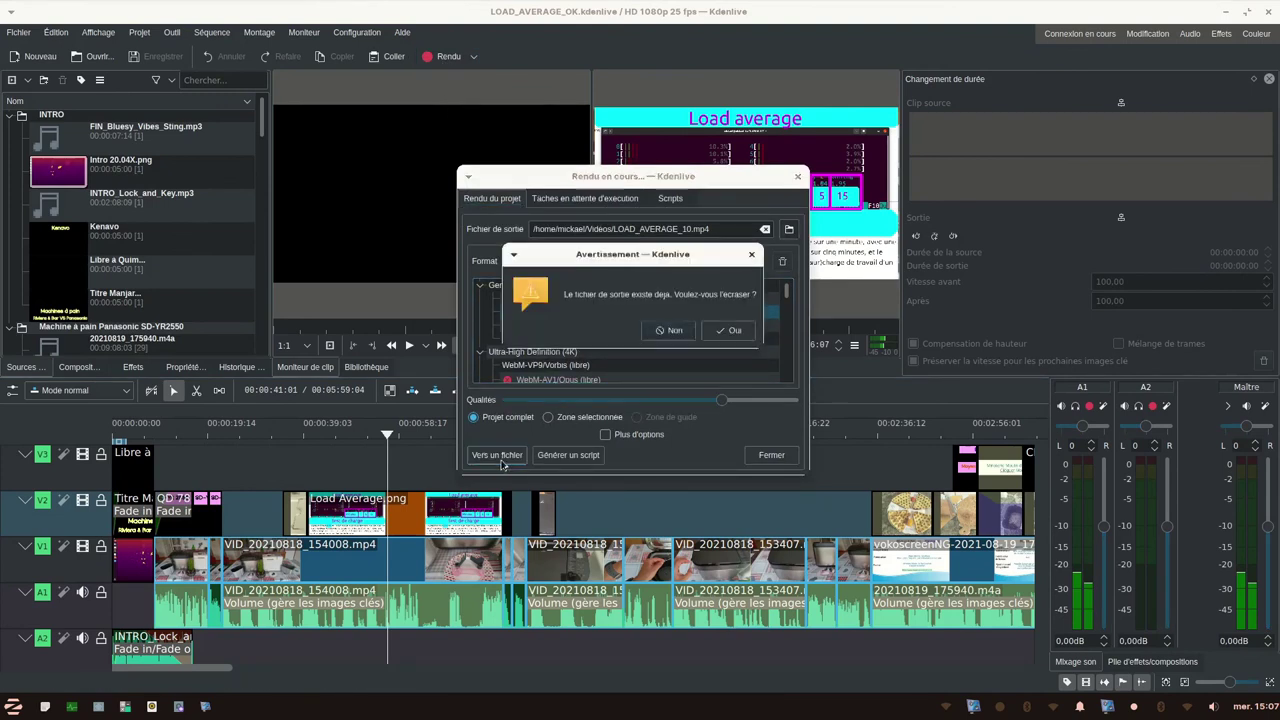
{"action": "left_click", "coordinate": [729, 330]}
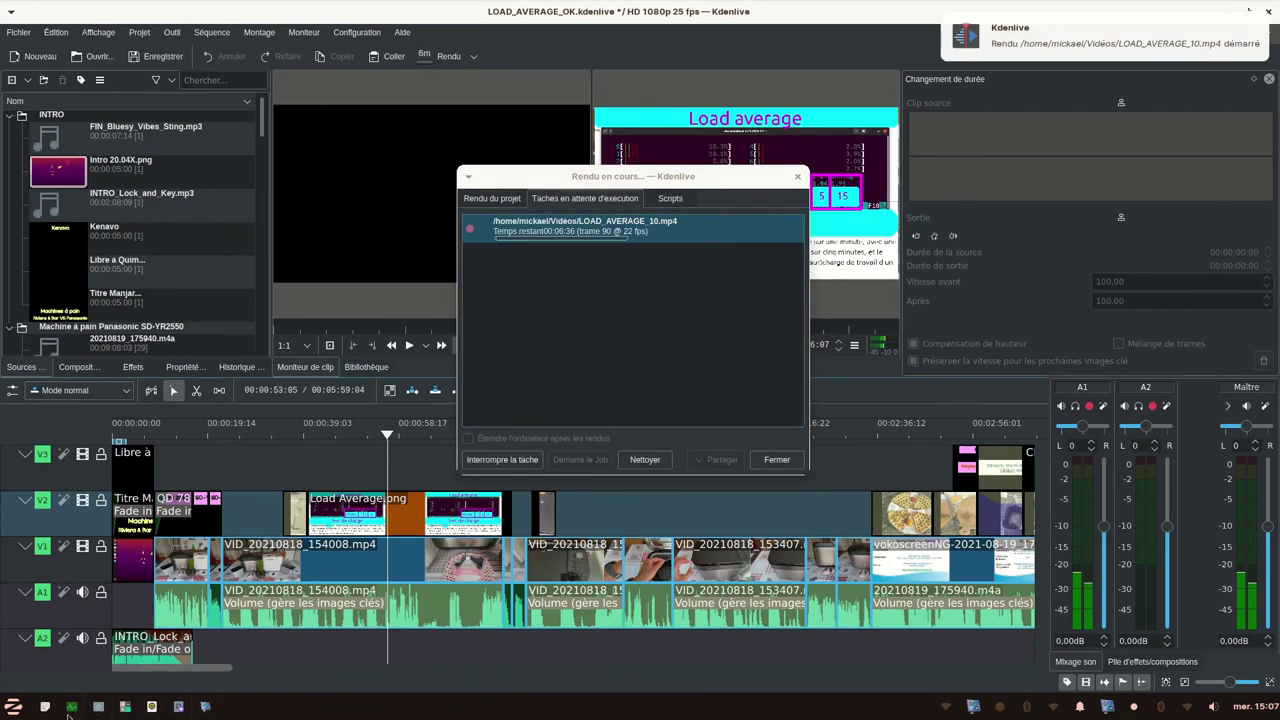
{"action": "left_click", "coordinate": [12, 707]}
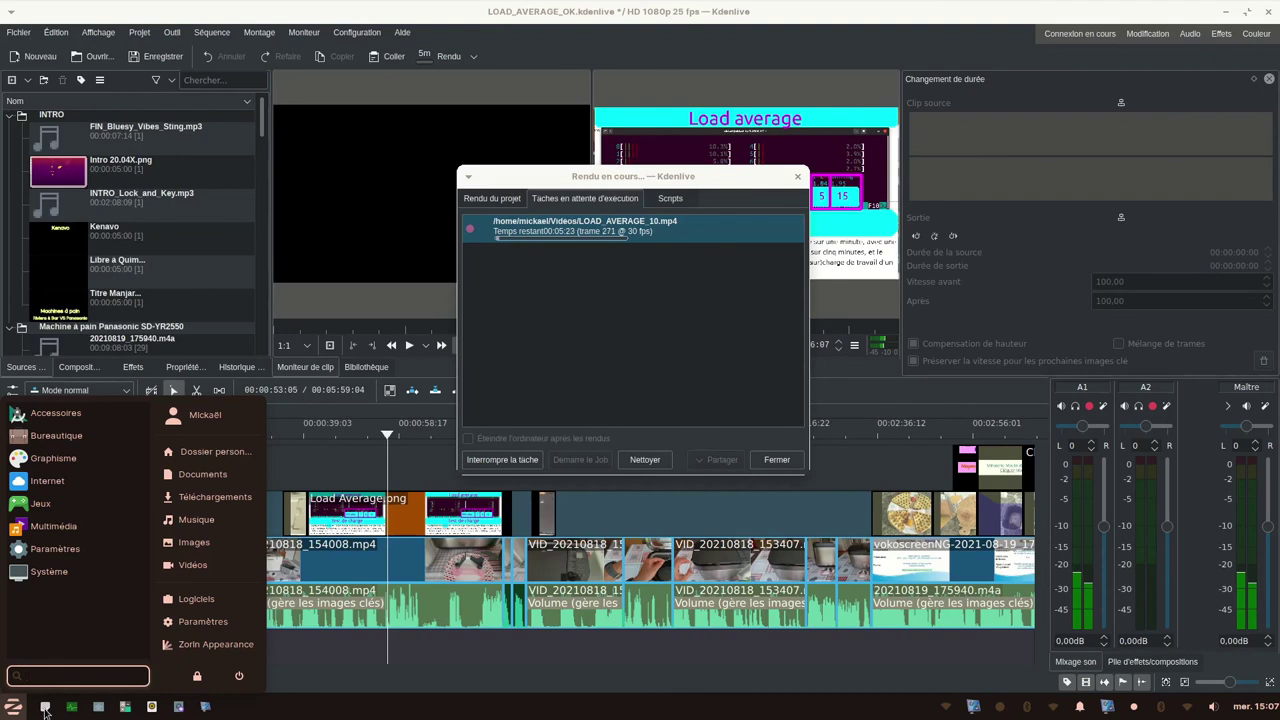
- Try launching htop, dismiss its error, and close the empty terminal window
{"action": "left_click", "coordinate": [45, 710]}
{"action": "left_click", "coordinate": [73, 710]}
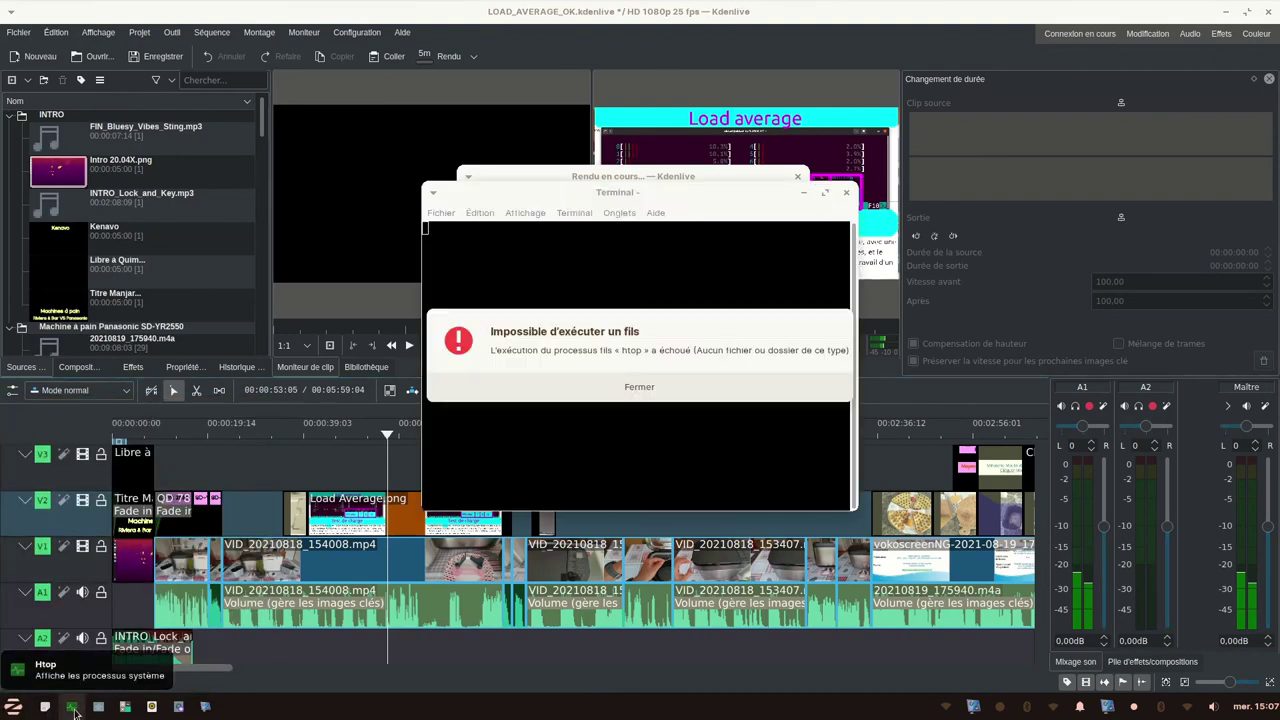
{"action": "left_click", "coordinate": [675, 404]}
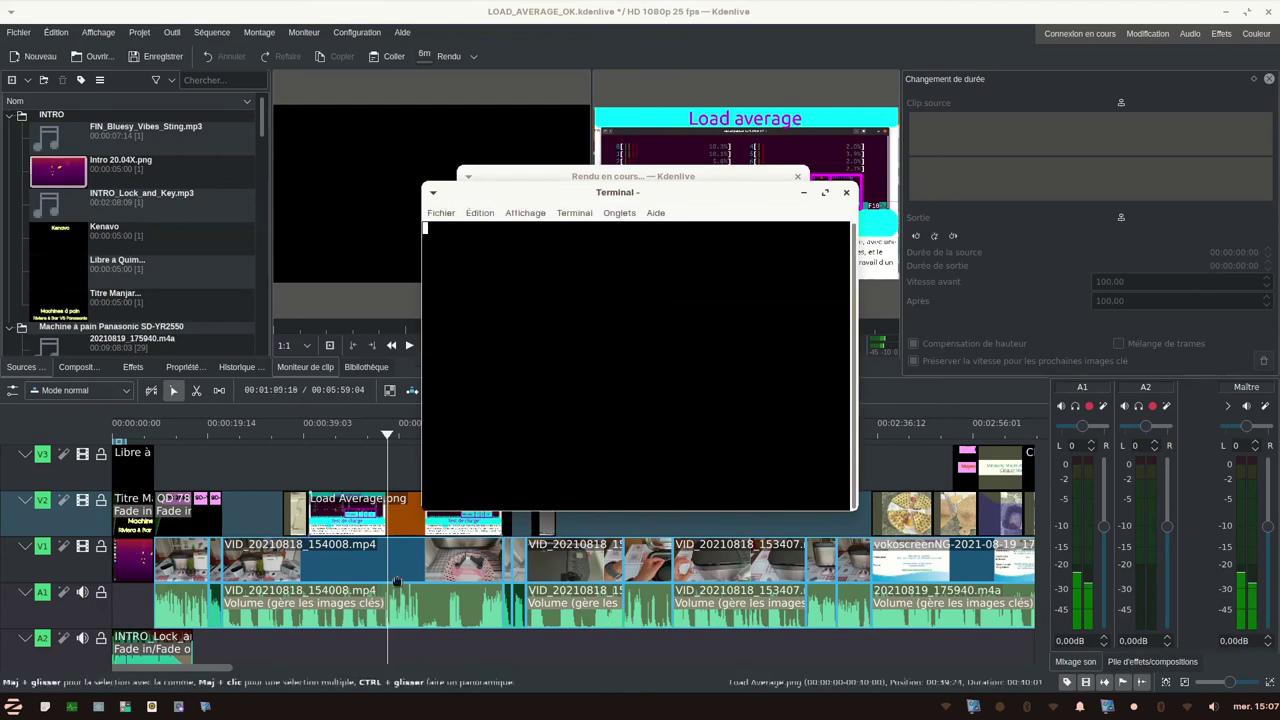
{"action": "left_click_drag", "start_coordinate": [703, 203], "coordinate": [601, 202]}
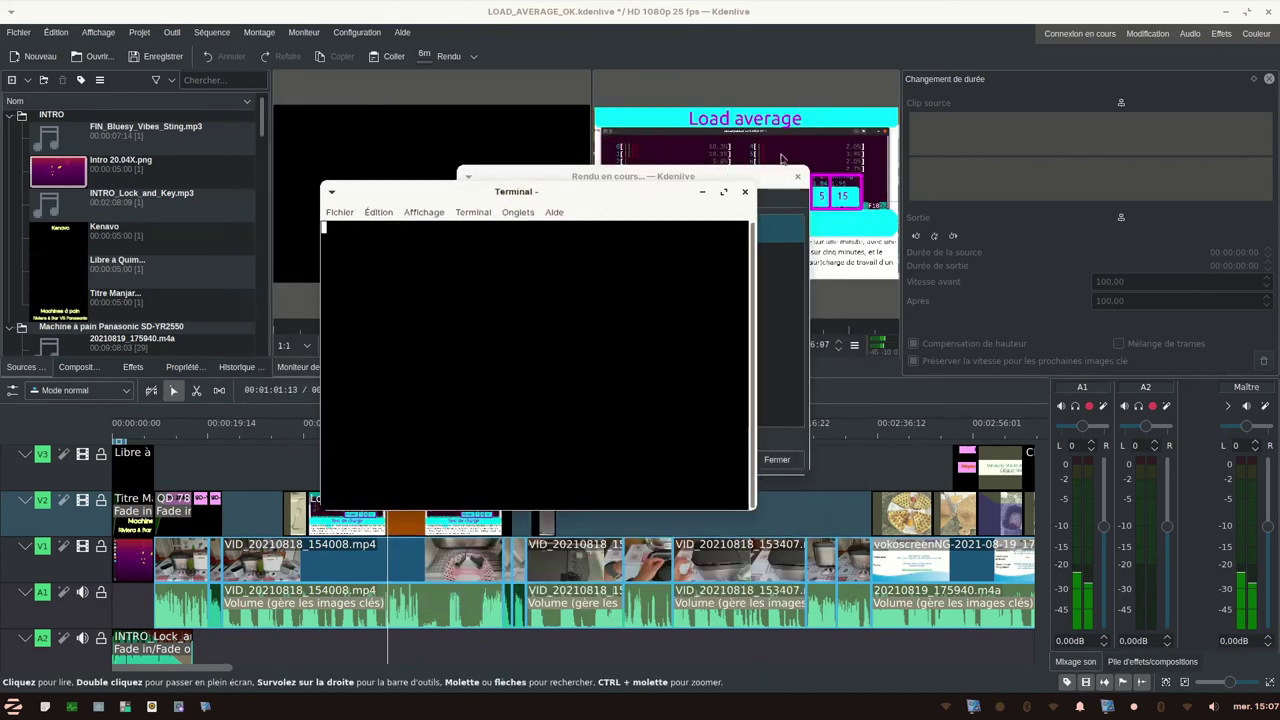
{"action": "left_click", "coordinate": [744, 191]}
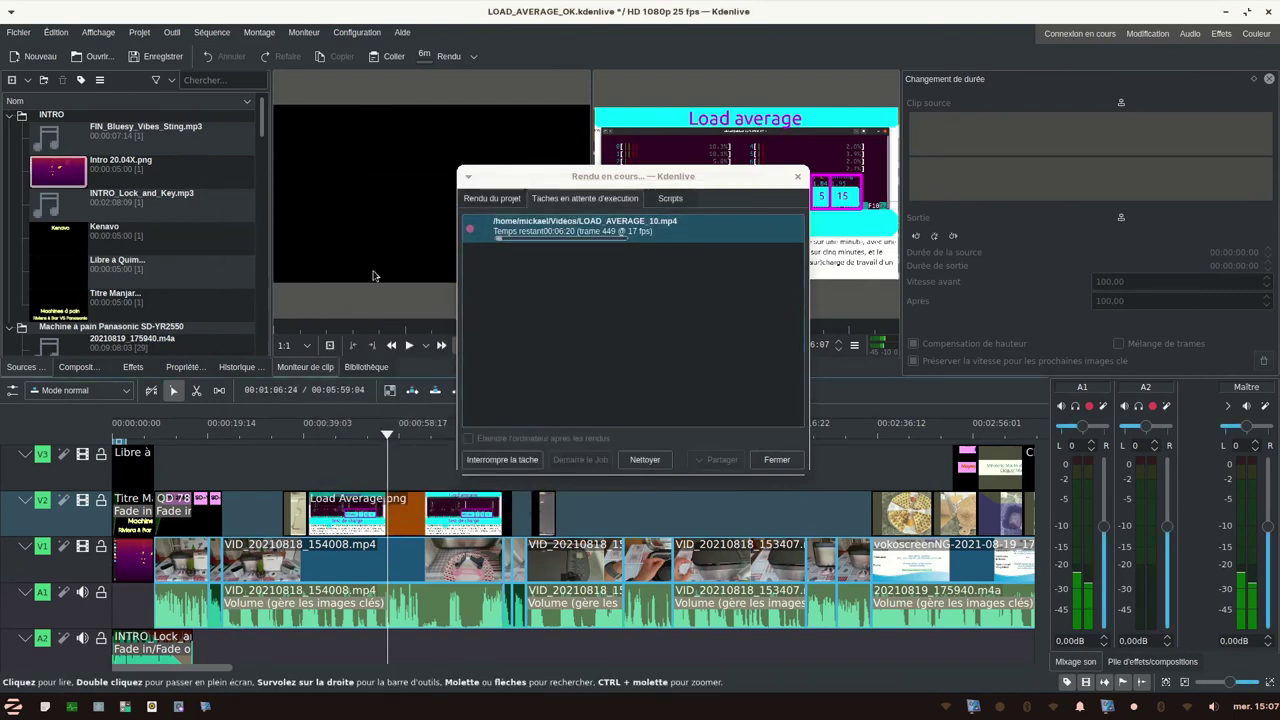
- Try vokoscreen and the calculator from the taskbar, close them, and open the application menu
{"action": "left_click", "coordinate": [45, 708]}
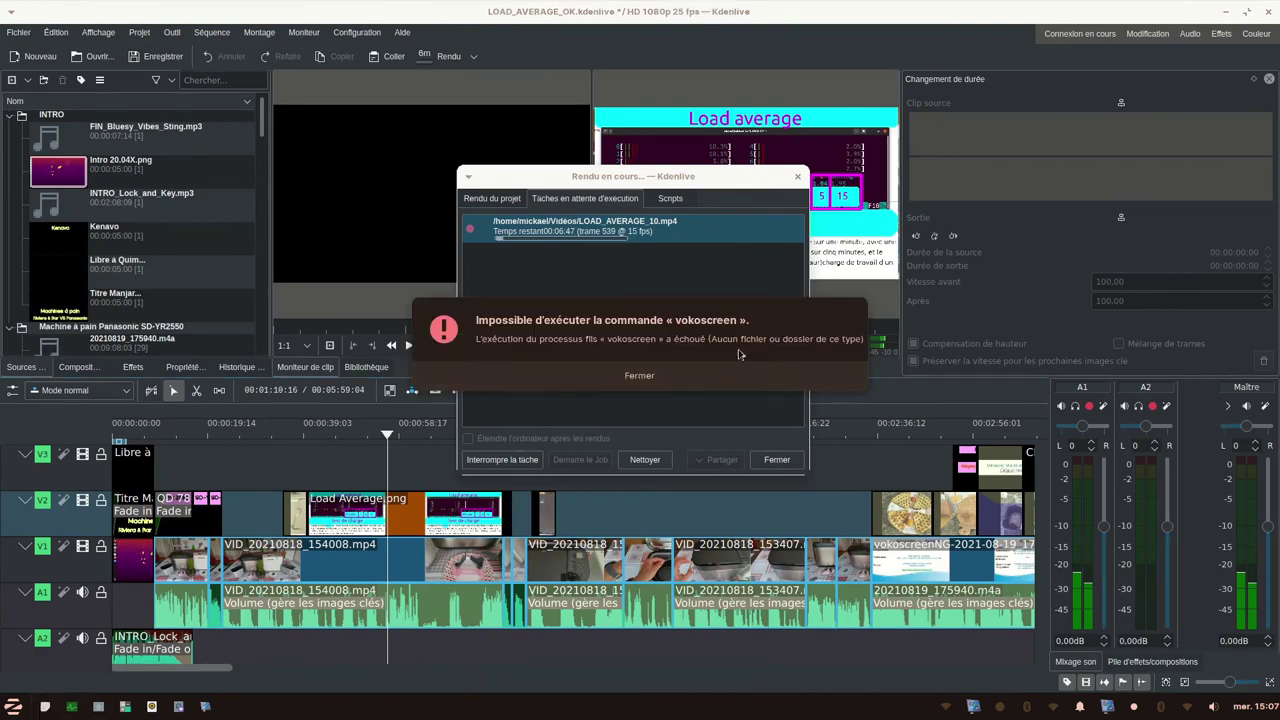
{"action": "left_click", "coordinate": [718, 385]}
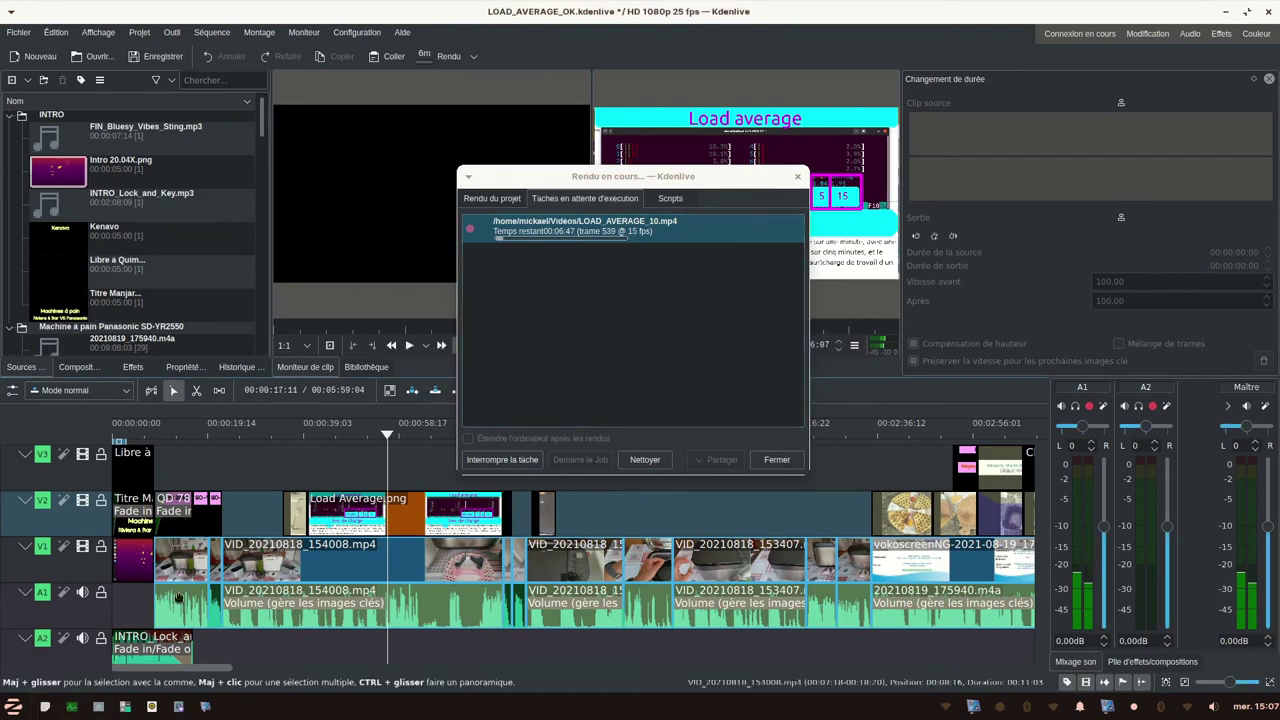
{"action": "right_click", "coordinate": [46, 707]}
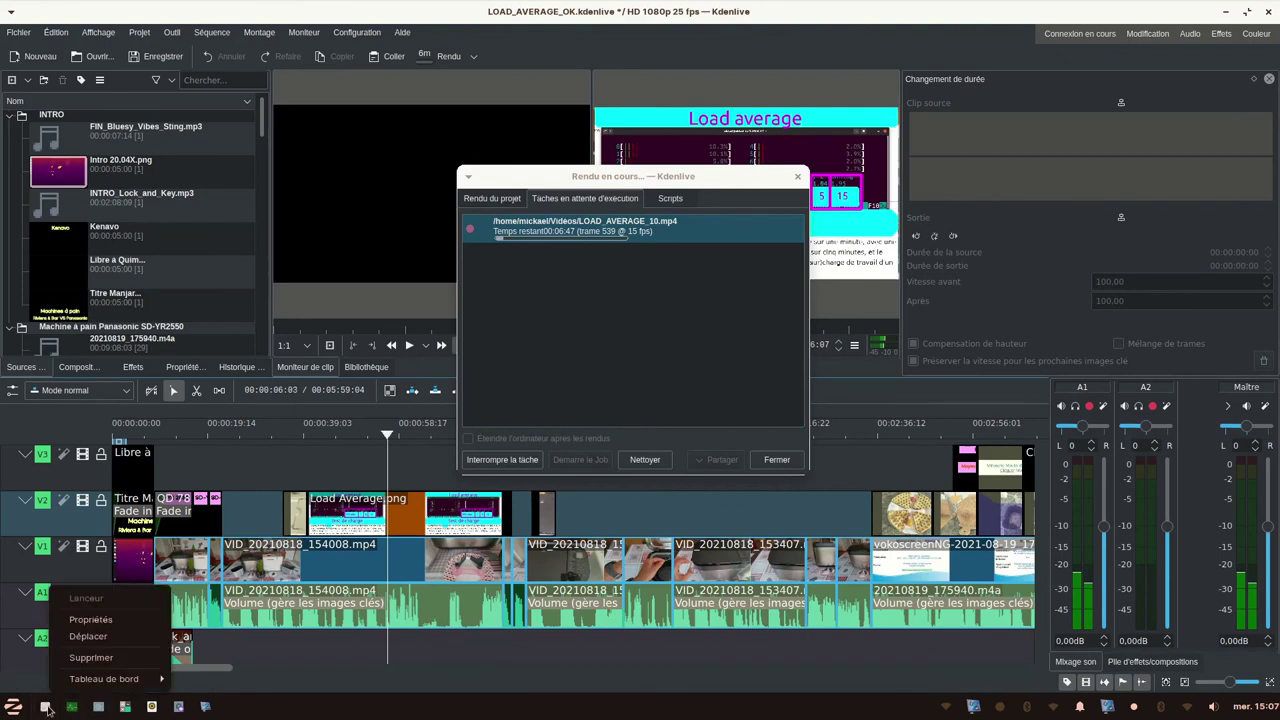
{"action": "left_click", "coordinate": [436, 680]}
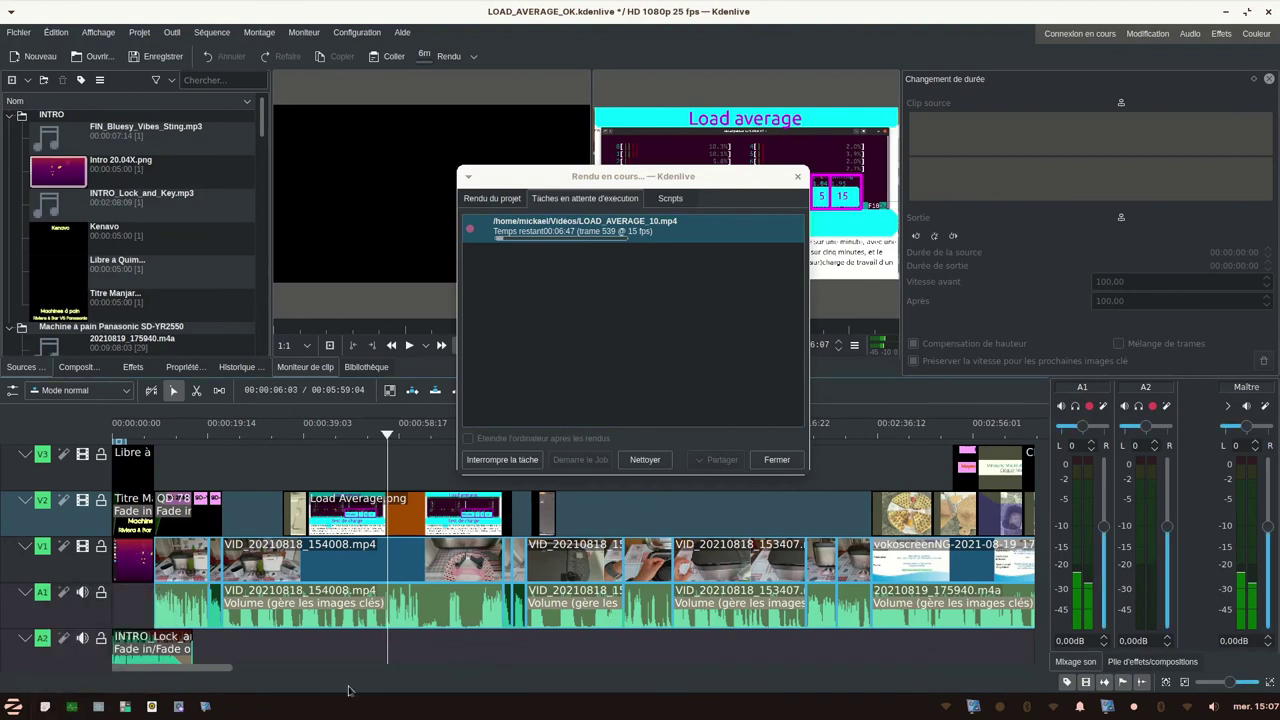
{"action": "left_click", "coordinate": [125, 707]}
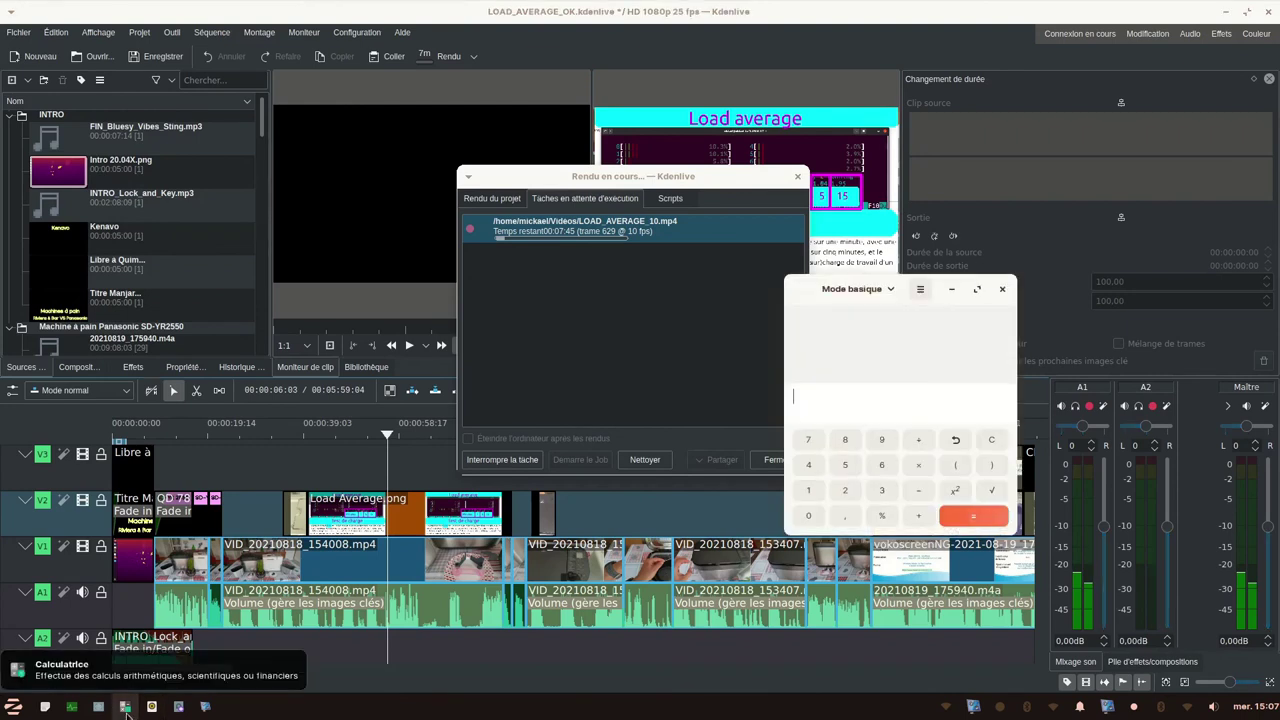
{"action": "left_click", "coordinate": [1003, 290]}
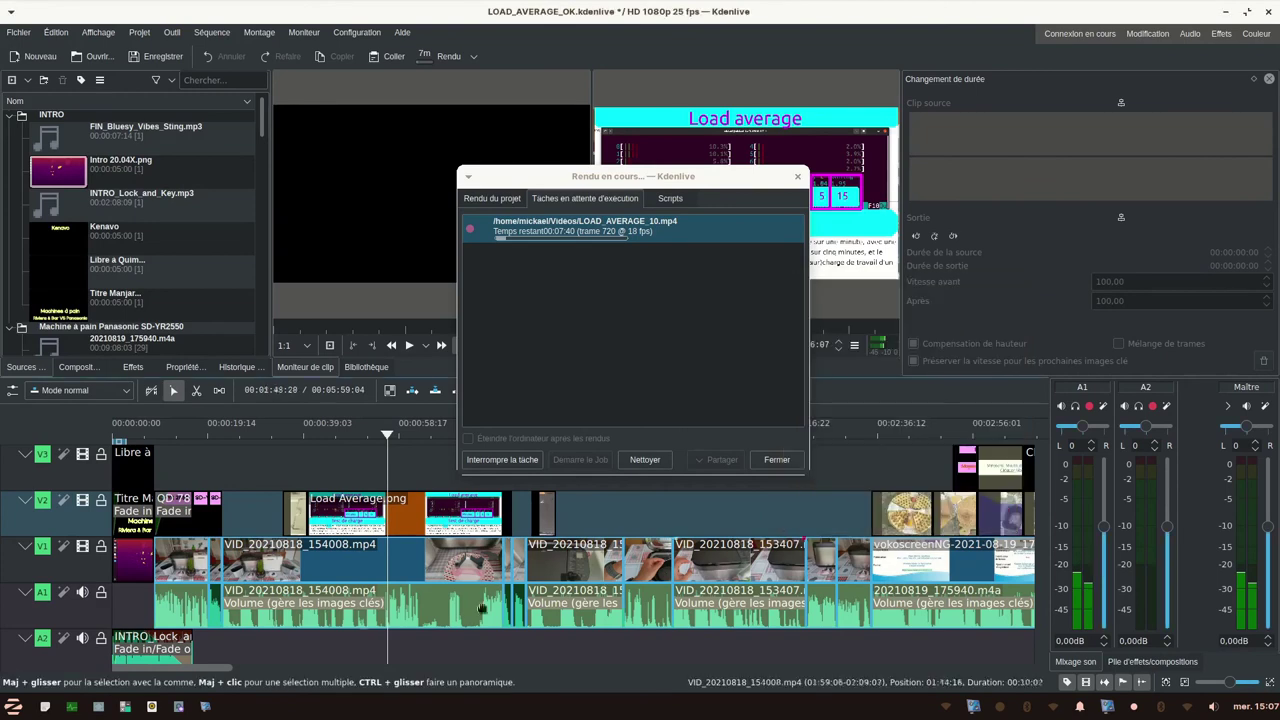
{"action": "left_click", "coordinate": [13, 707]}
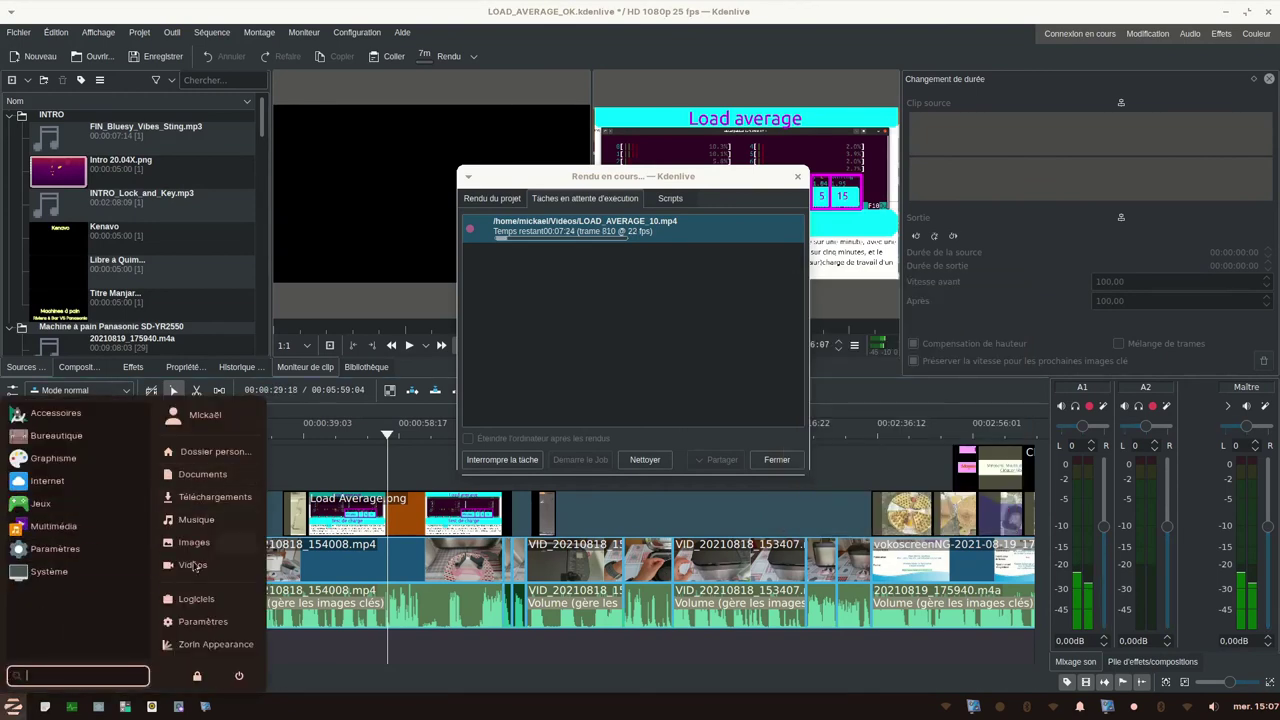
- Browse the Images, Musique and Documents folders, then open HTOP RAPIDE internet.ods from Bureau
{"action": "left_click", "coordinate": [193, 542]}
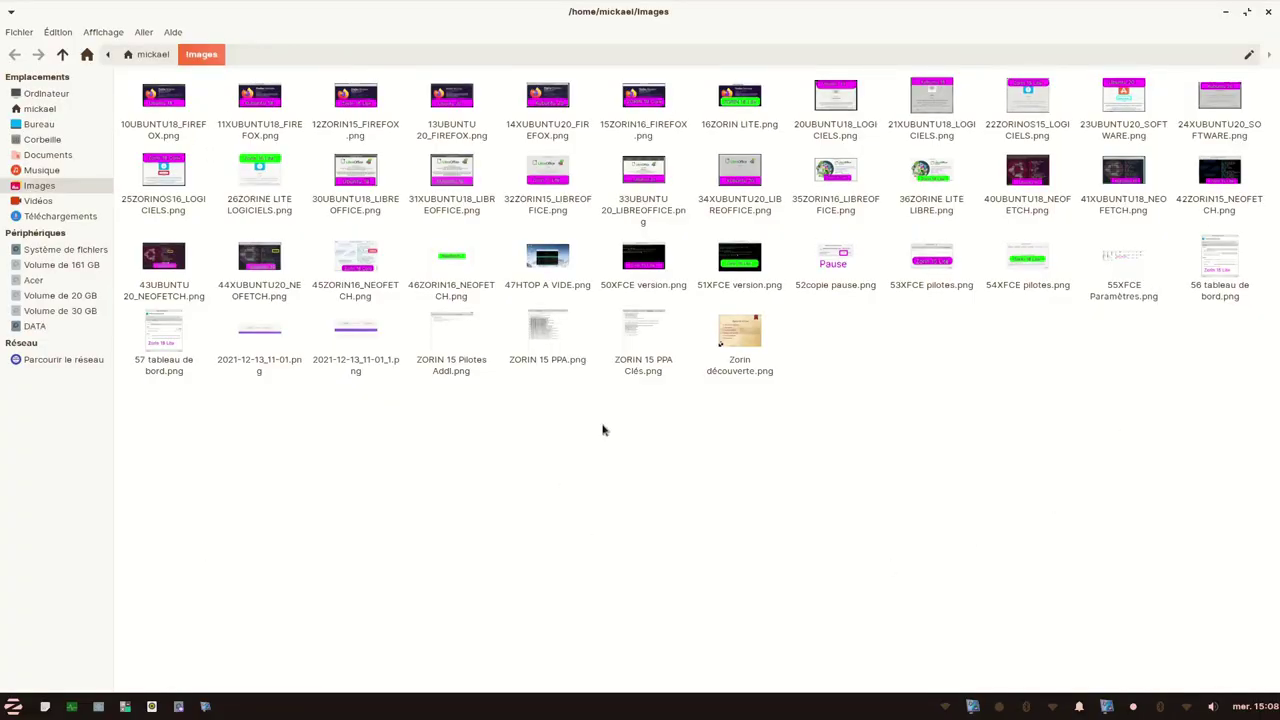
{"action": "left_click", "coordinate": [48, 172]}
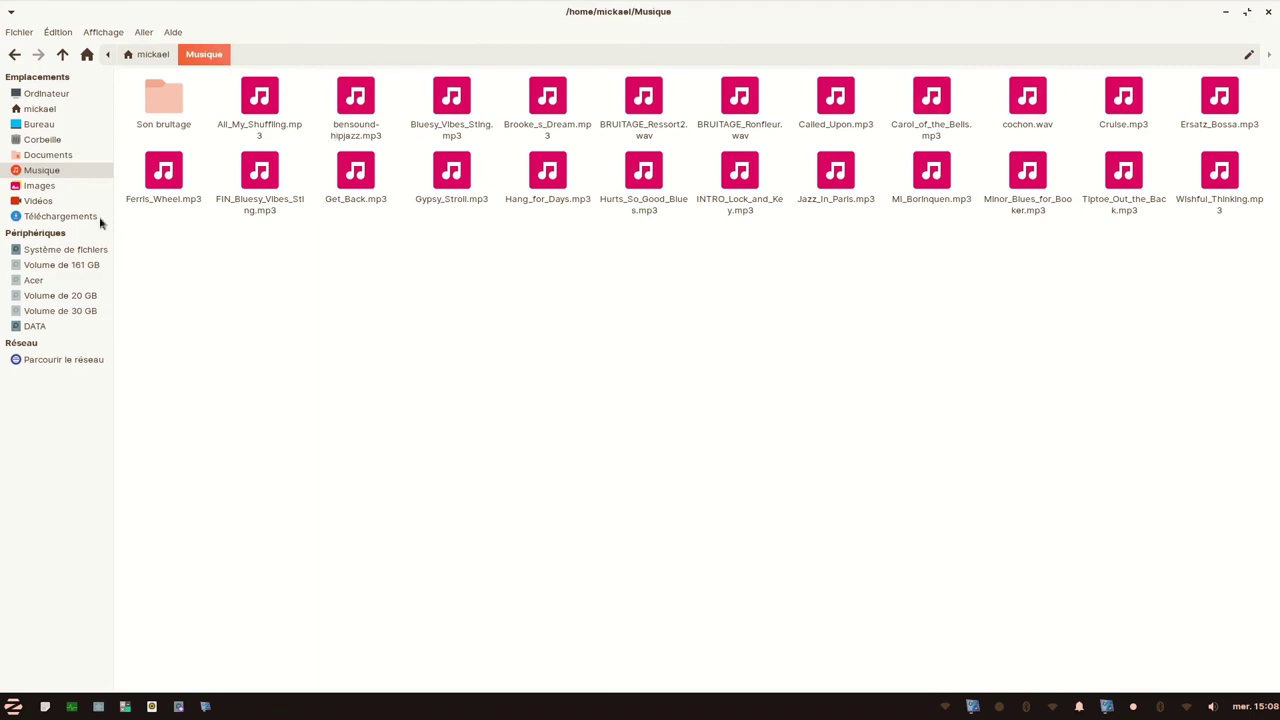
{"action": "left_click", "coordinate": [48, 155]}
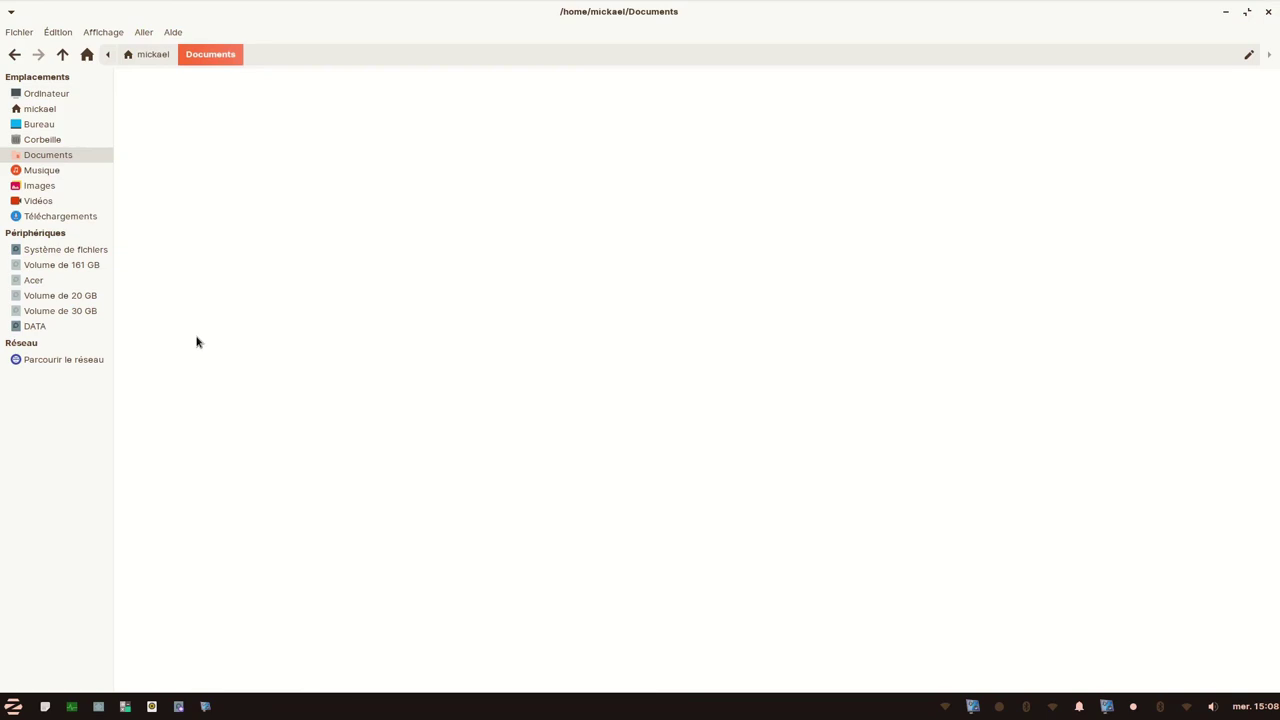
{"action": "left_click", "coordinate": [49, 125]}
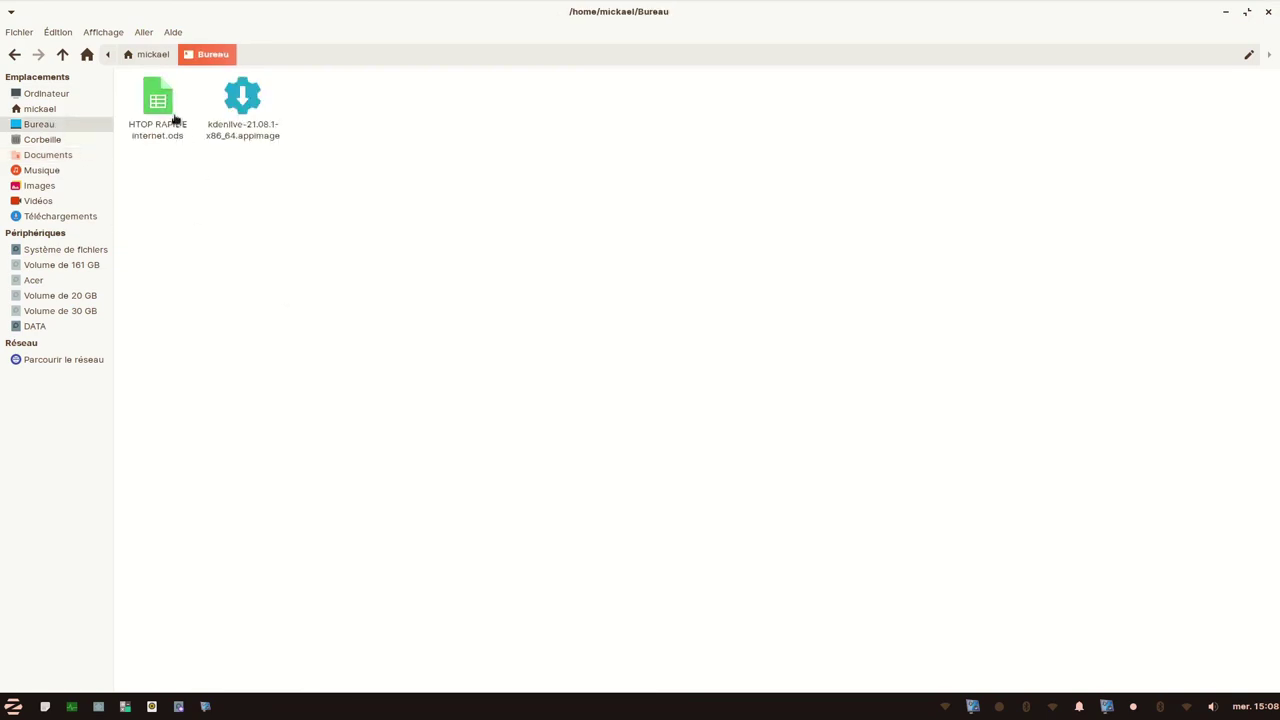
{"action": "left_click", "coordinate": [166, 106]}
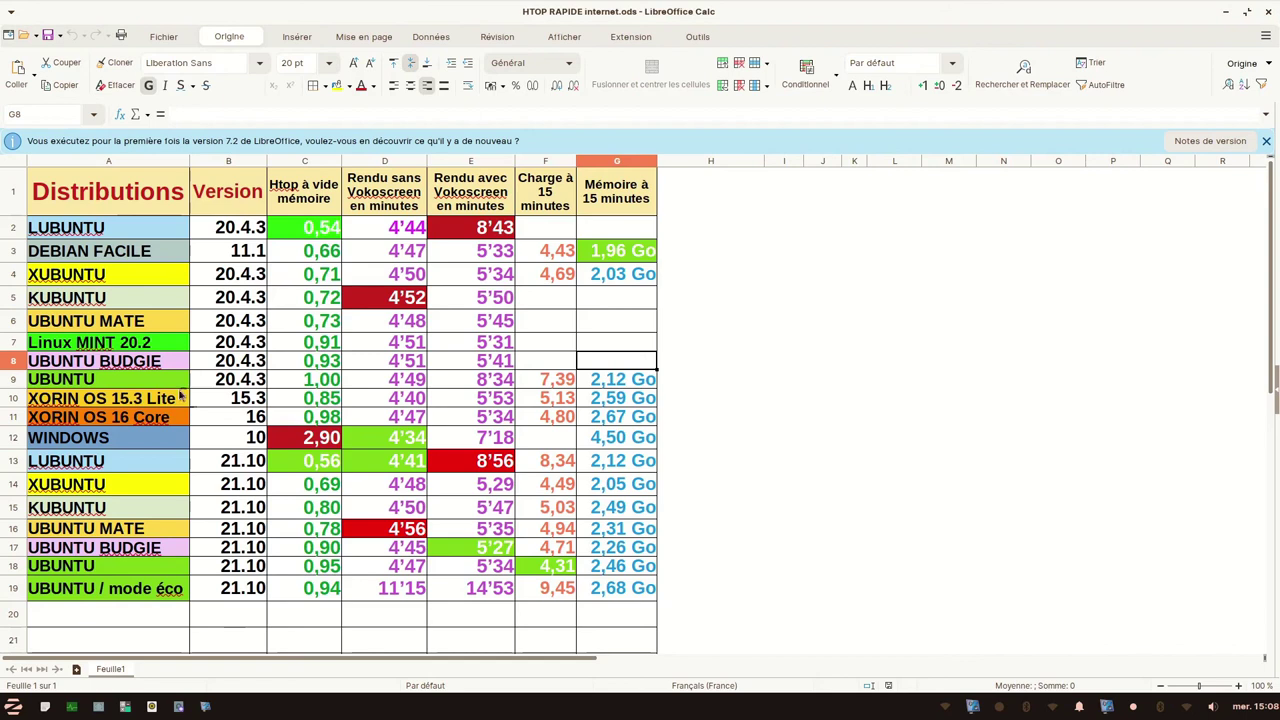
- Close the HTOP RAPIDE internet.ods spreadsheet in Calc and the Thunar window
{"action": "left_click", "coordinate": [1270, 10]}
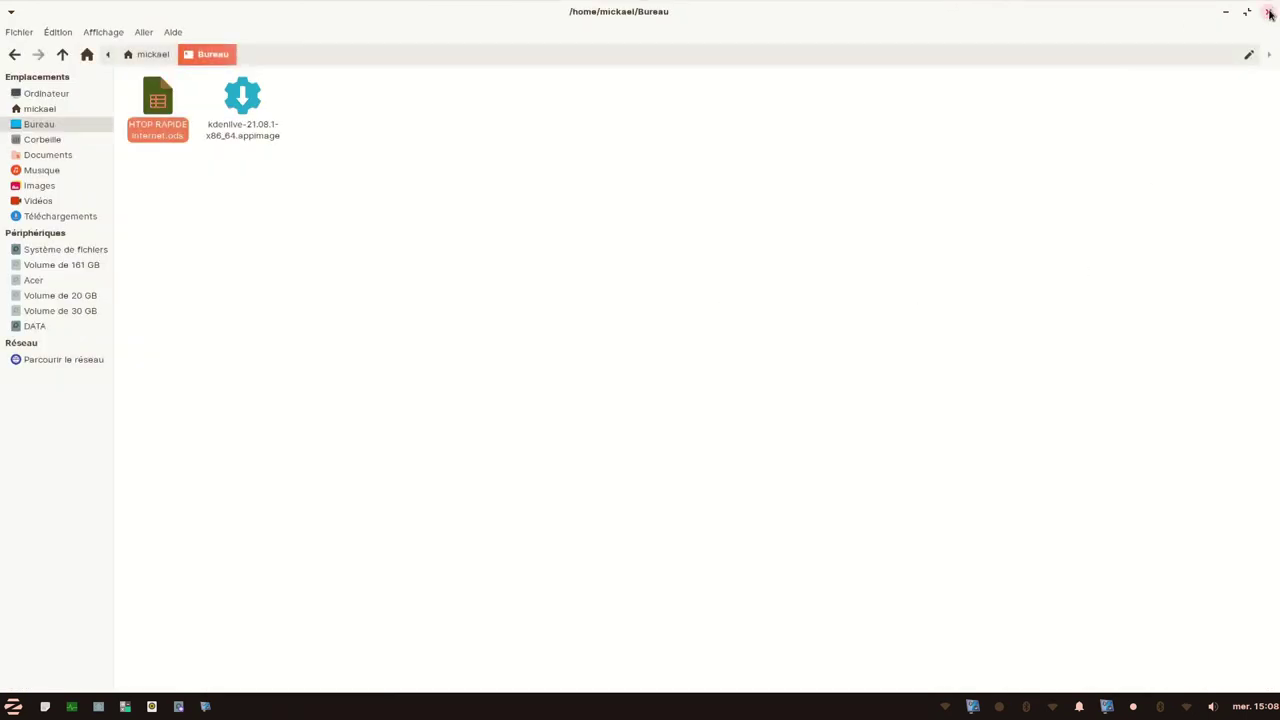
{"action": "left_click", "coordinate": [1270, 12]}
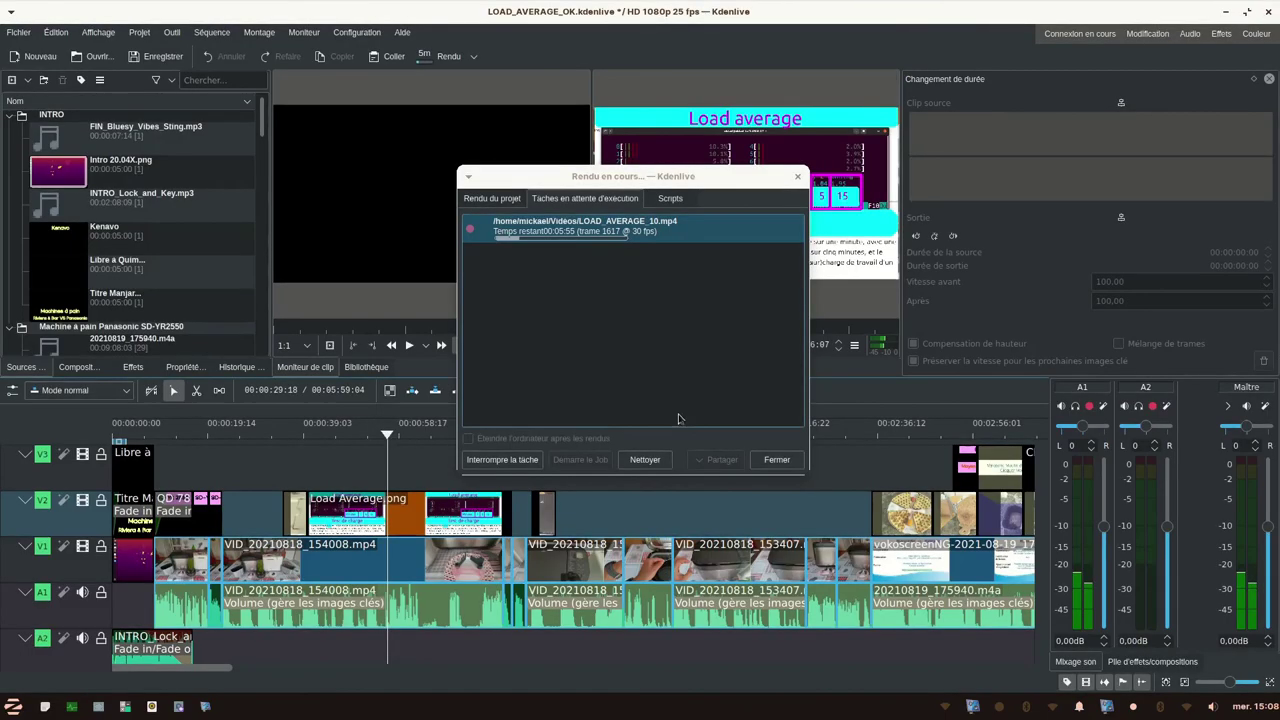
- Stop the LOAD_AVERAGE_10.mp4 render, then quit Kdenlive, answering Oui to save the project
{"action": "left_click", "coordinate": [505, 460]}
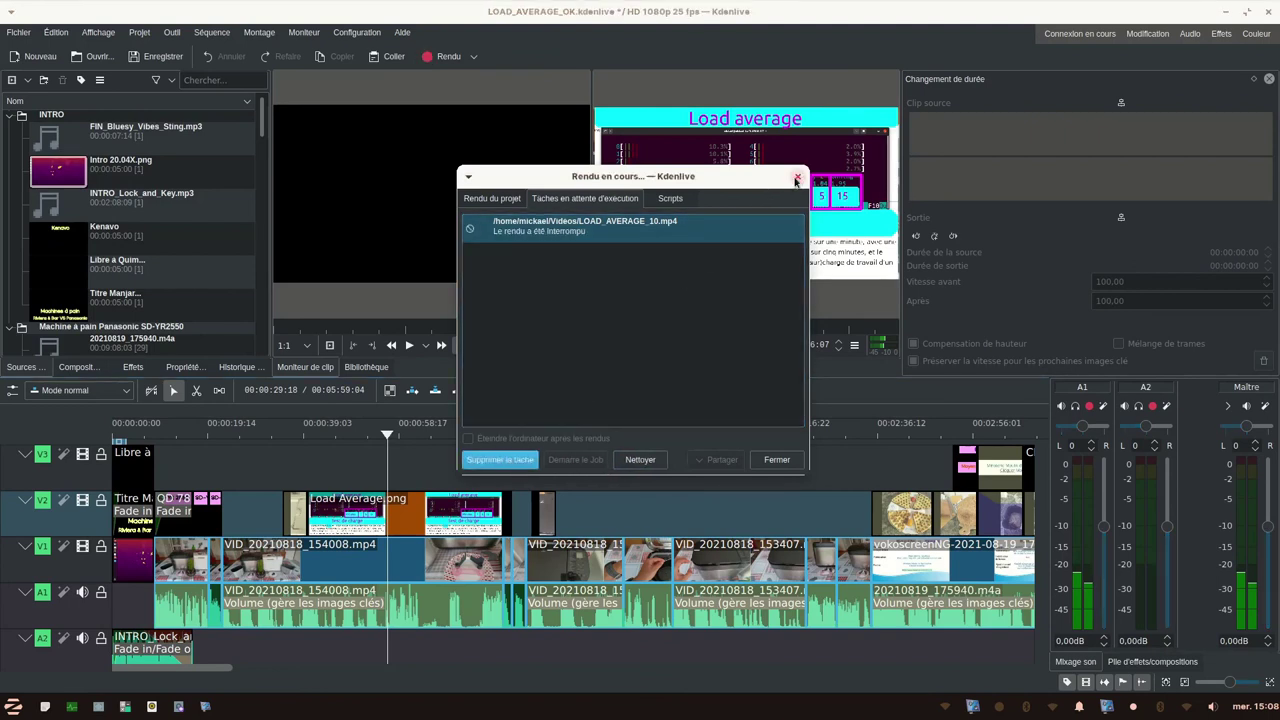
{"action": "left_click", "coordinate": [797, 176]}
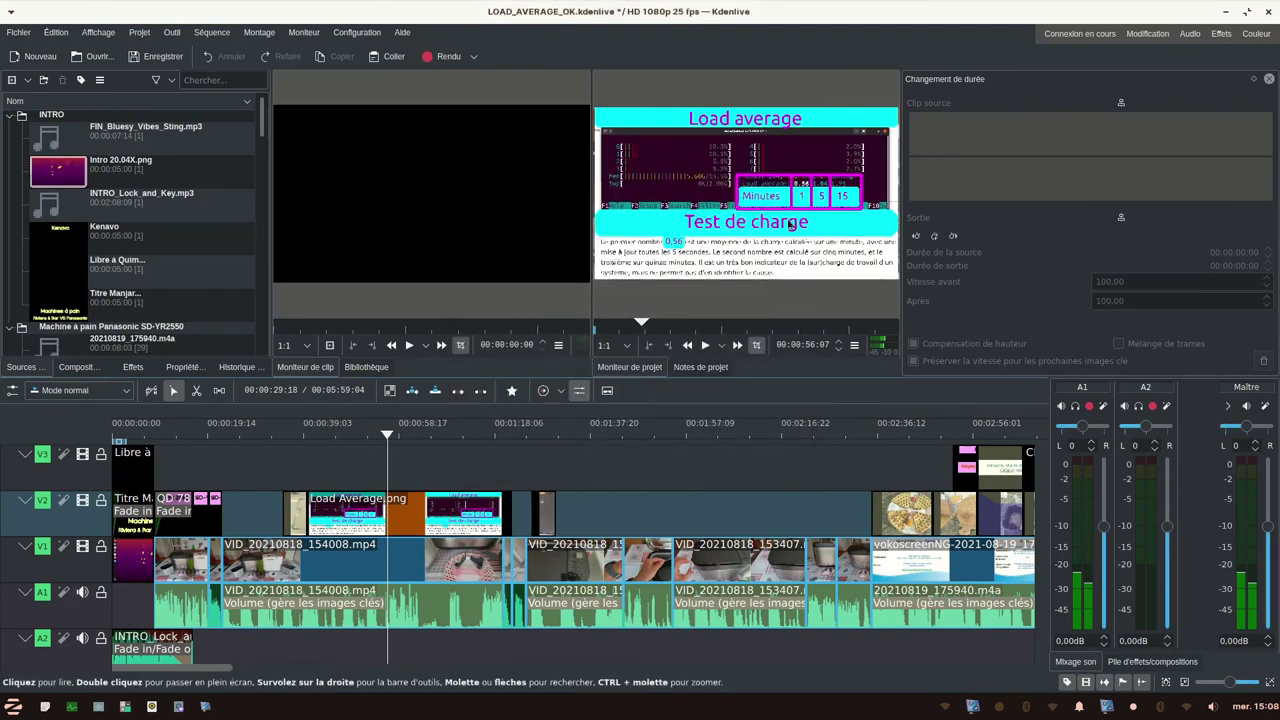
{"action": "left_click", "coordinate": [1270, 11]}
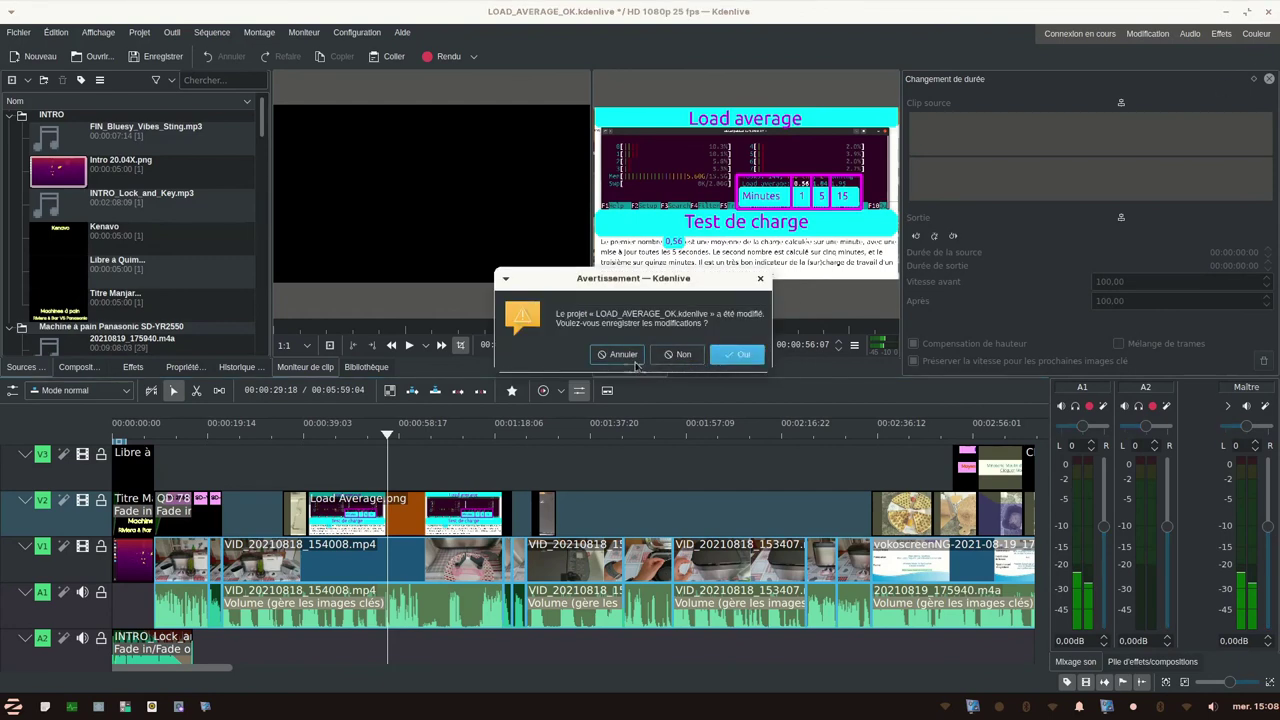
{"action": "left_click", "coordinate": [737, 355]}
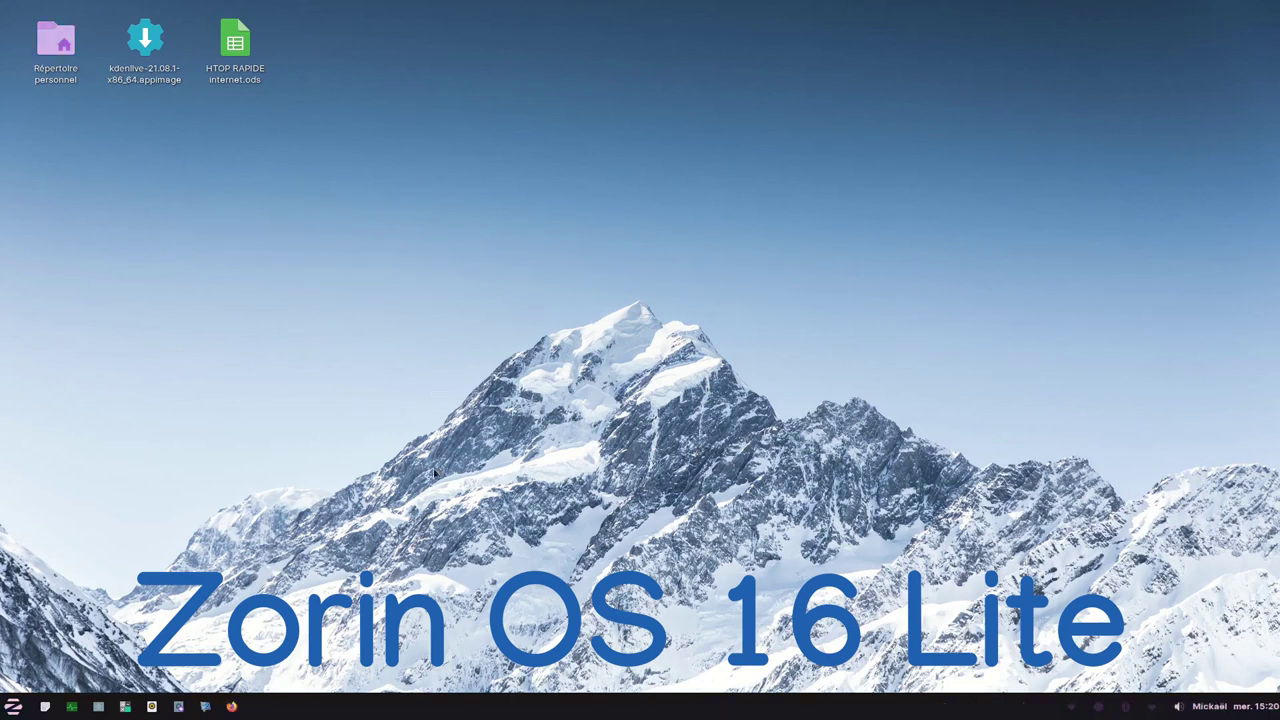
{"action": "left_click", "coordinate": [232, 708]}
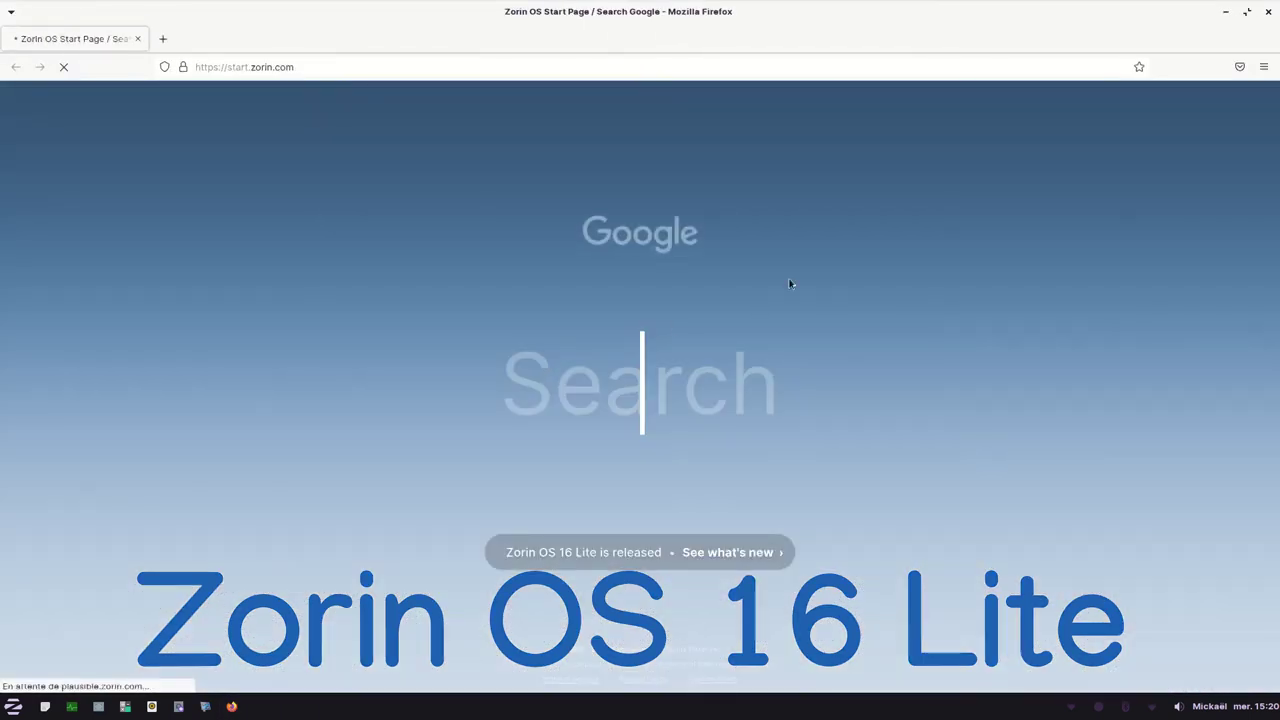
{"action": "left_click", "coordinate": [1264, 67]}
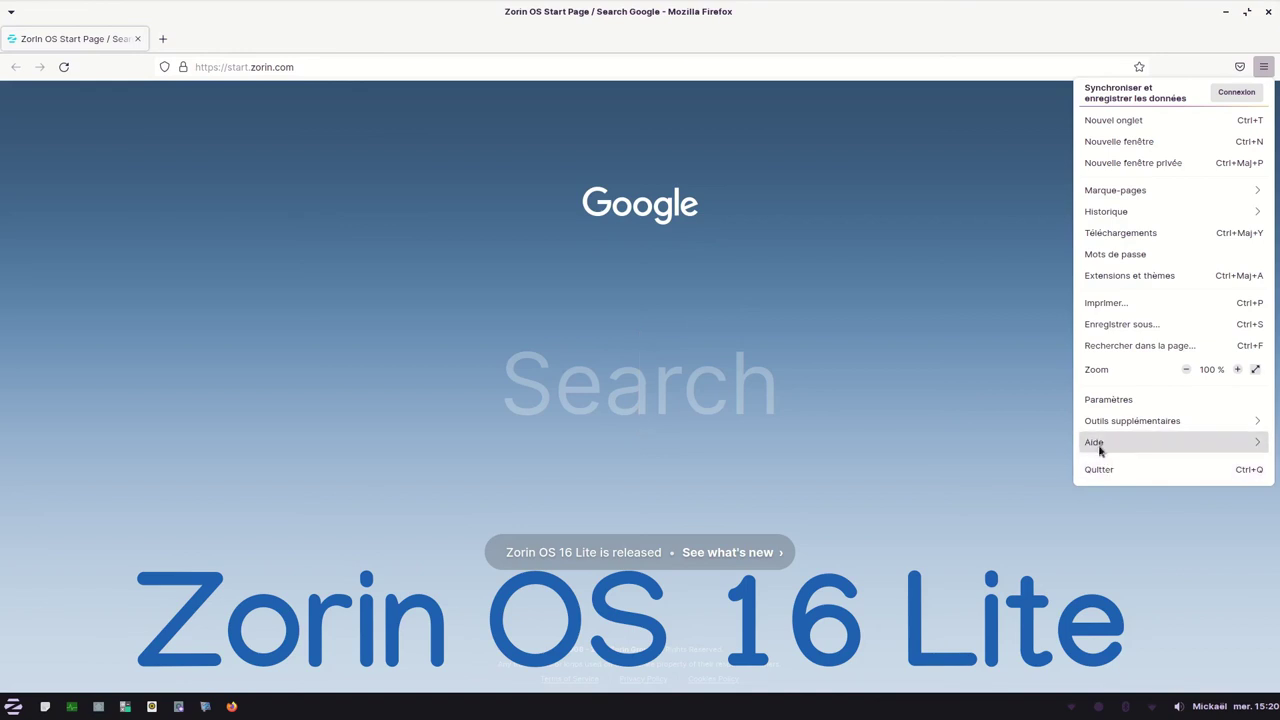
{"action": "left_click", "coordinate": [1099, 446]}
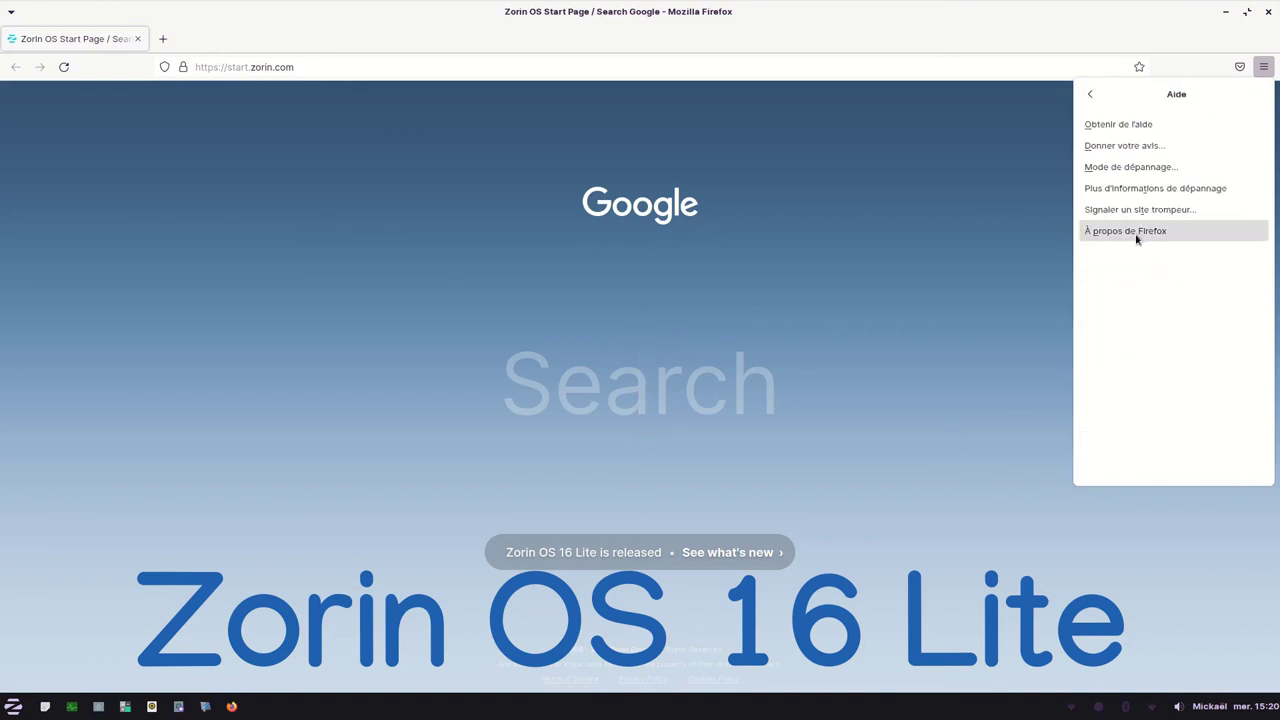
{"action": "left_click", "coordinate": [1120, 233]}
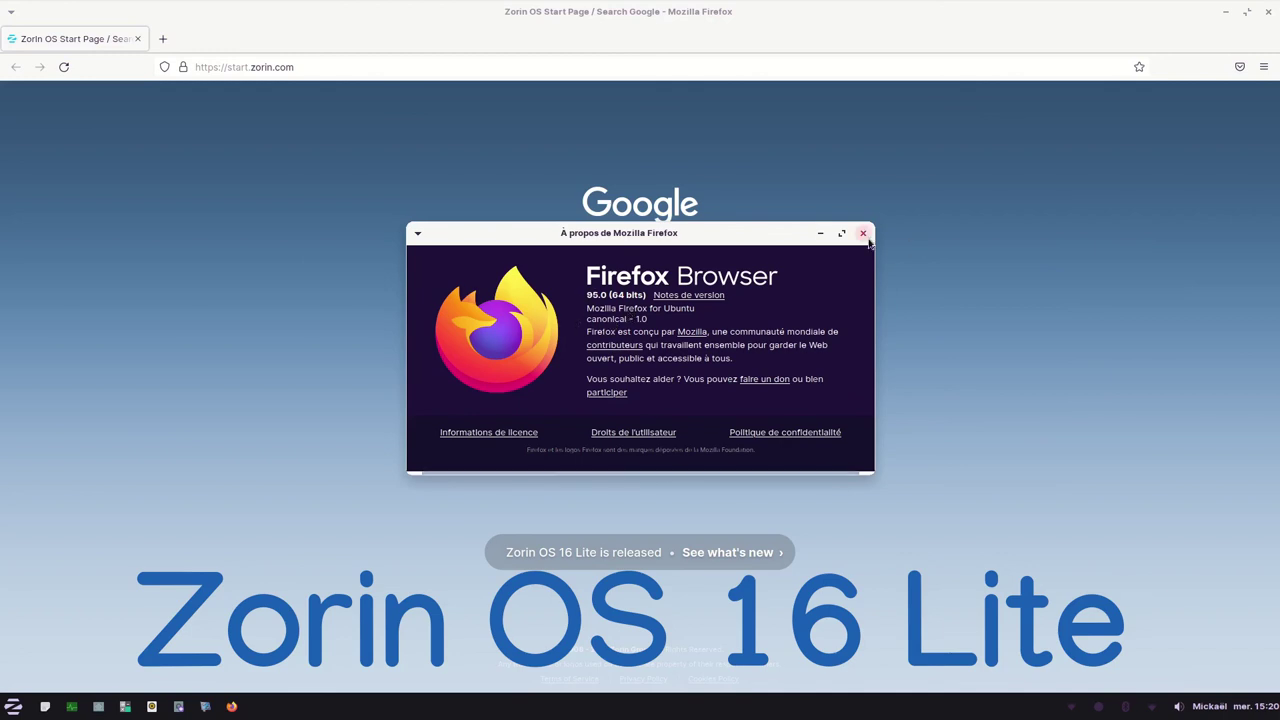
{"action": "left_click", "coordinate": [863, 233]}
{"action": "left_click", "coordinate": [1268, 12]}
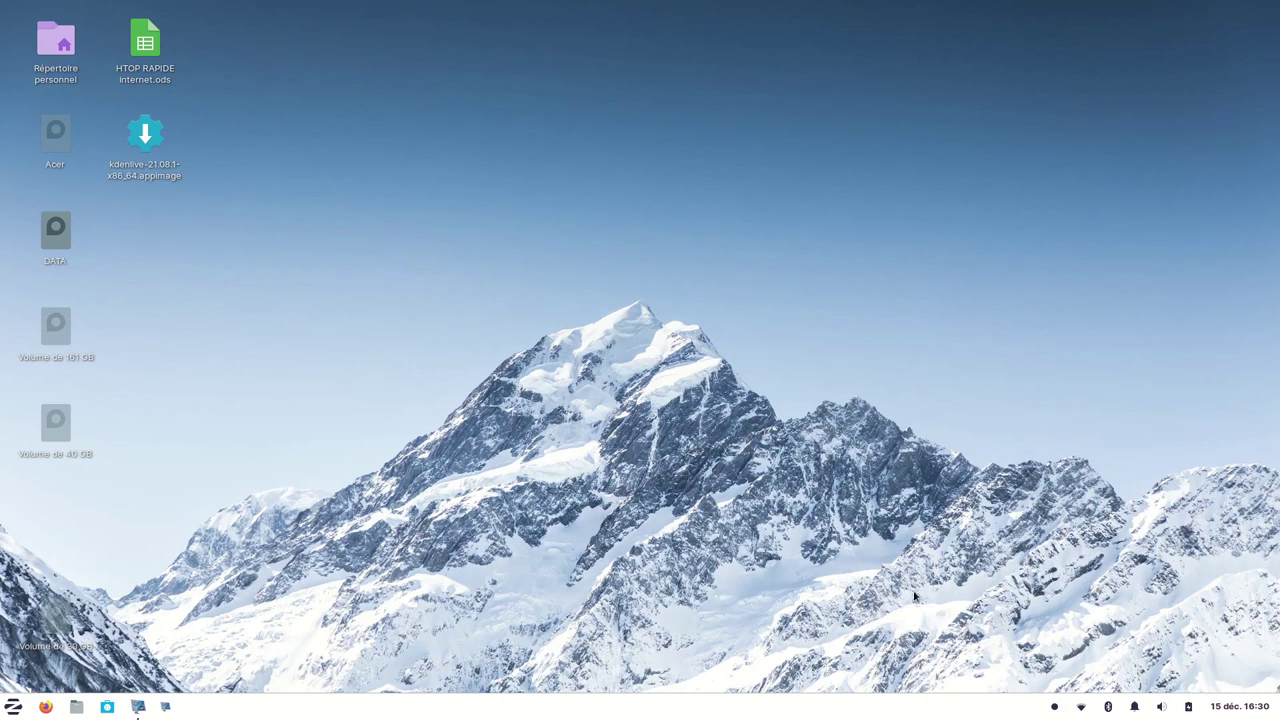
{"action": "left_click", "coordinate": [13, 708]}
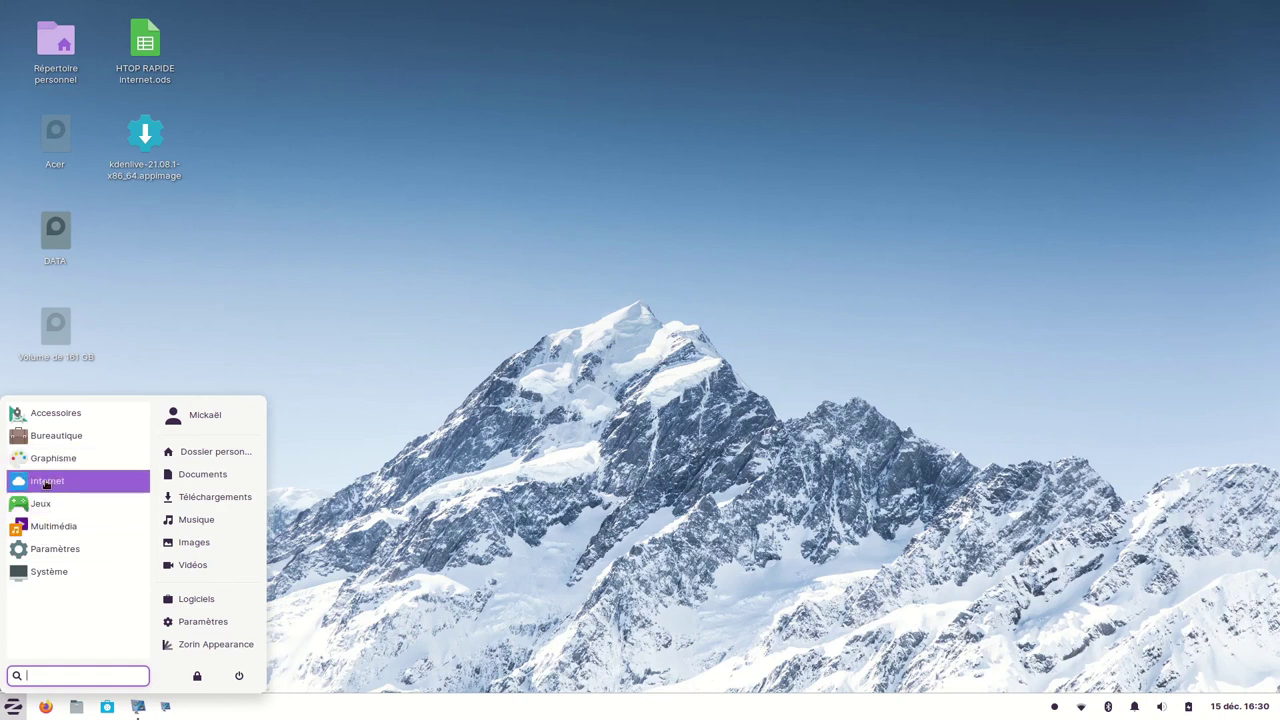
{"action": "type", "text": "disc"}
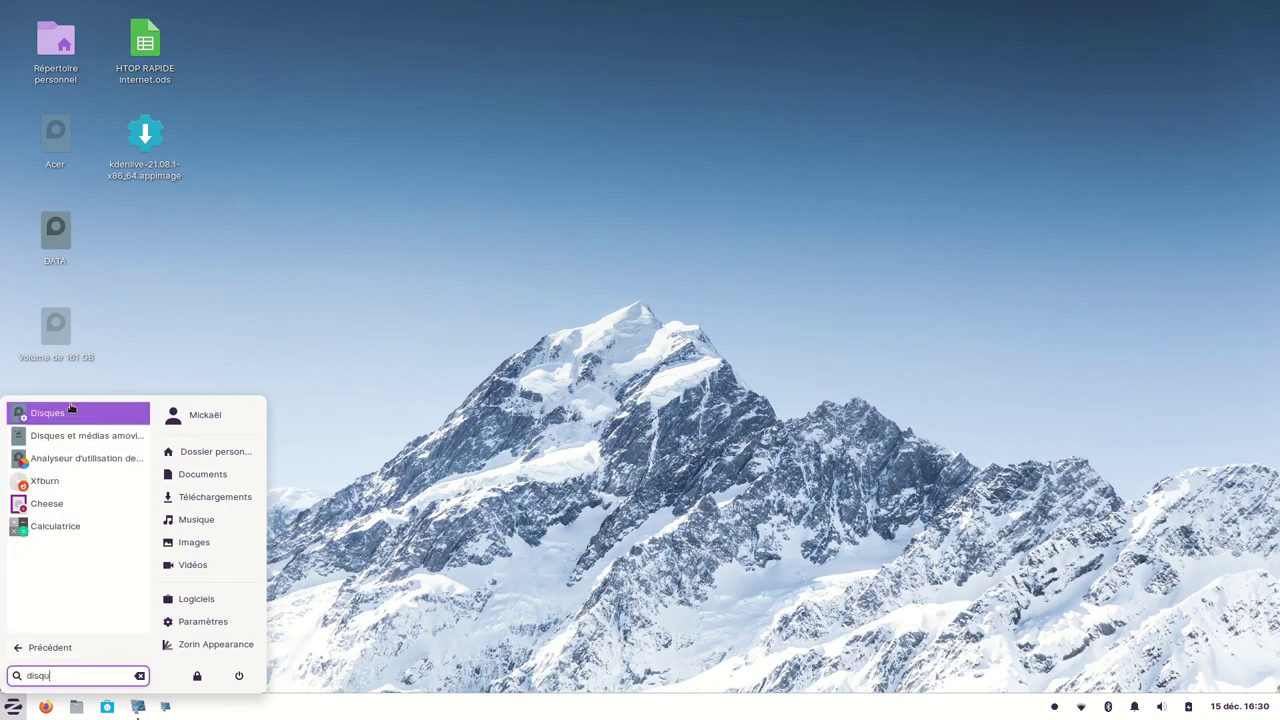
{"action": "key", "text": "Return"}
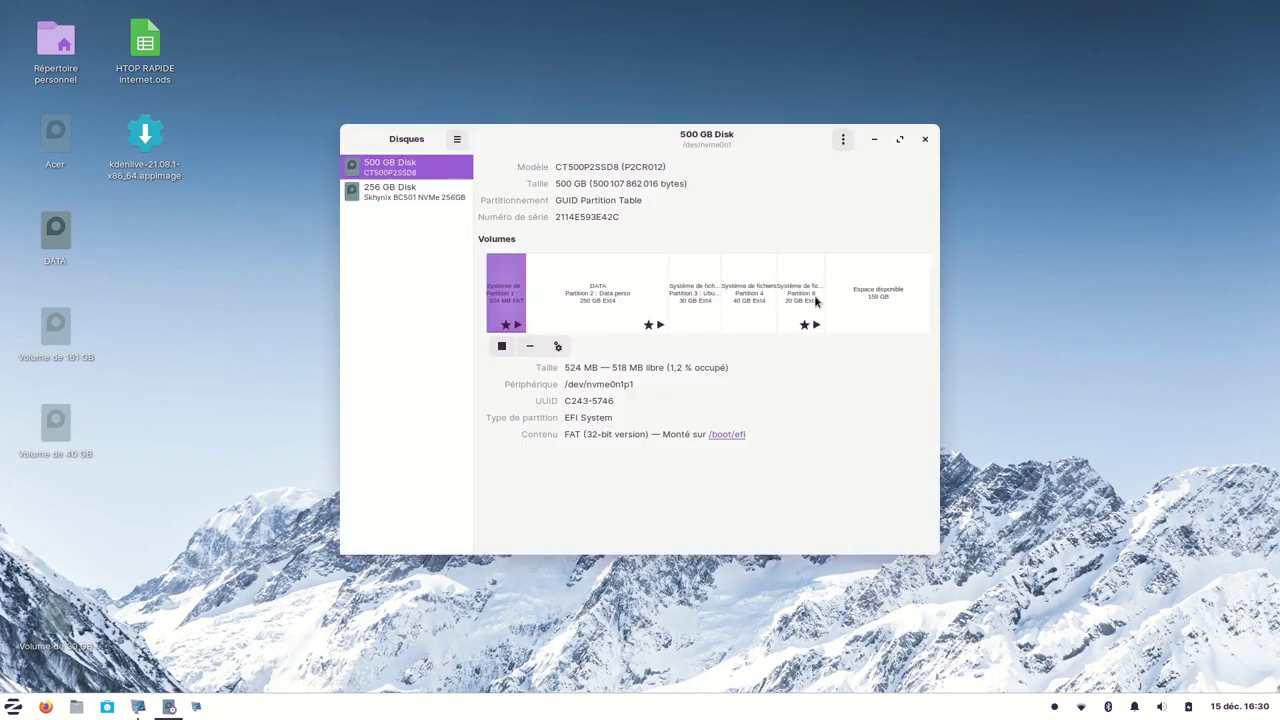
{"action": "left_click", "coordinate": [803, 304]}
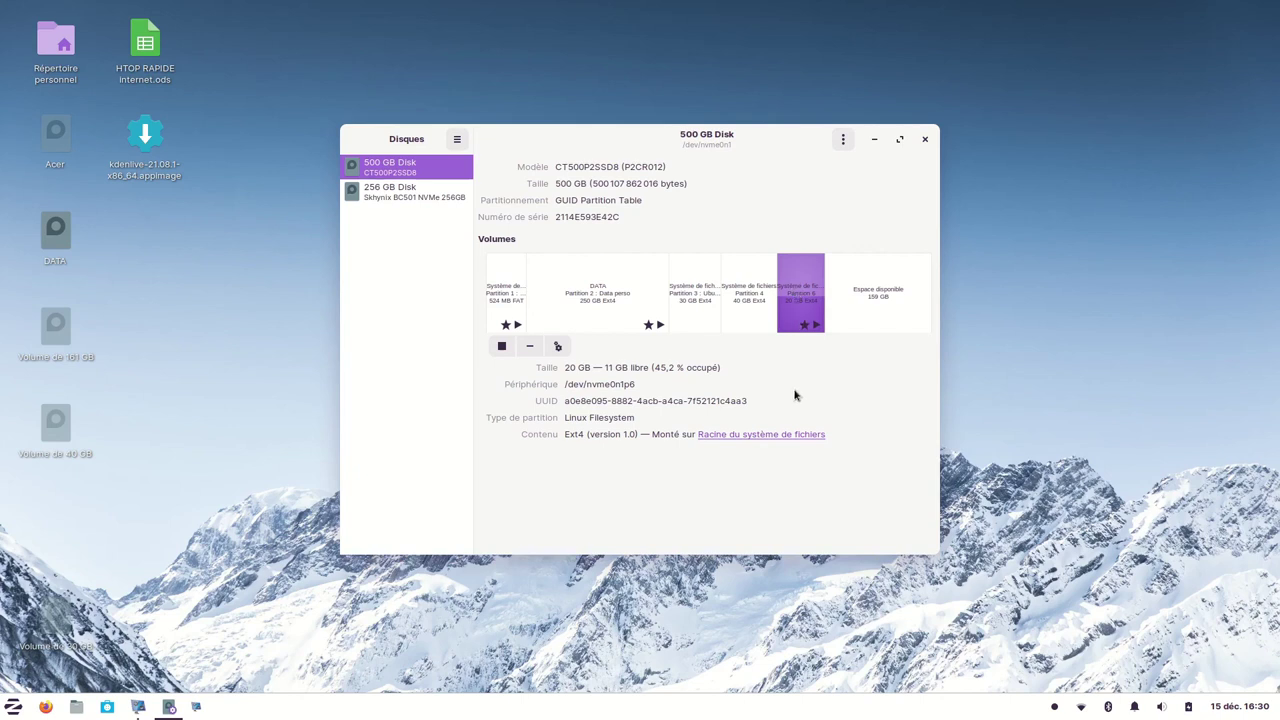
{"action": "left_click", "coordinate": [925, 139]}
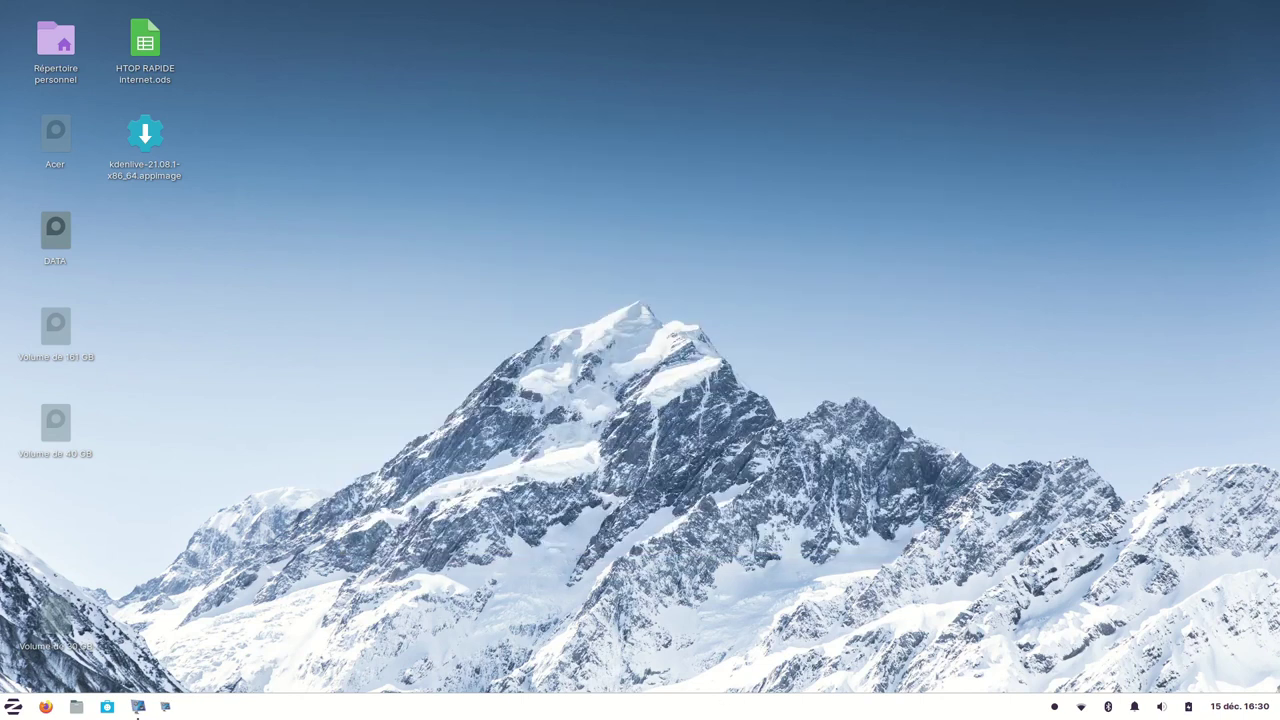
- Open Préférences du tableau de bord on its Éléments tab, listing Zorin Menu Lite through Horloge
{"action": "right_click", "coordinate": [836, 711]}
{"action": "mouse_move", "coordinate": [893, 680]}
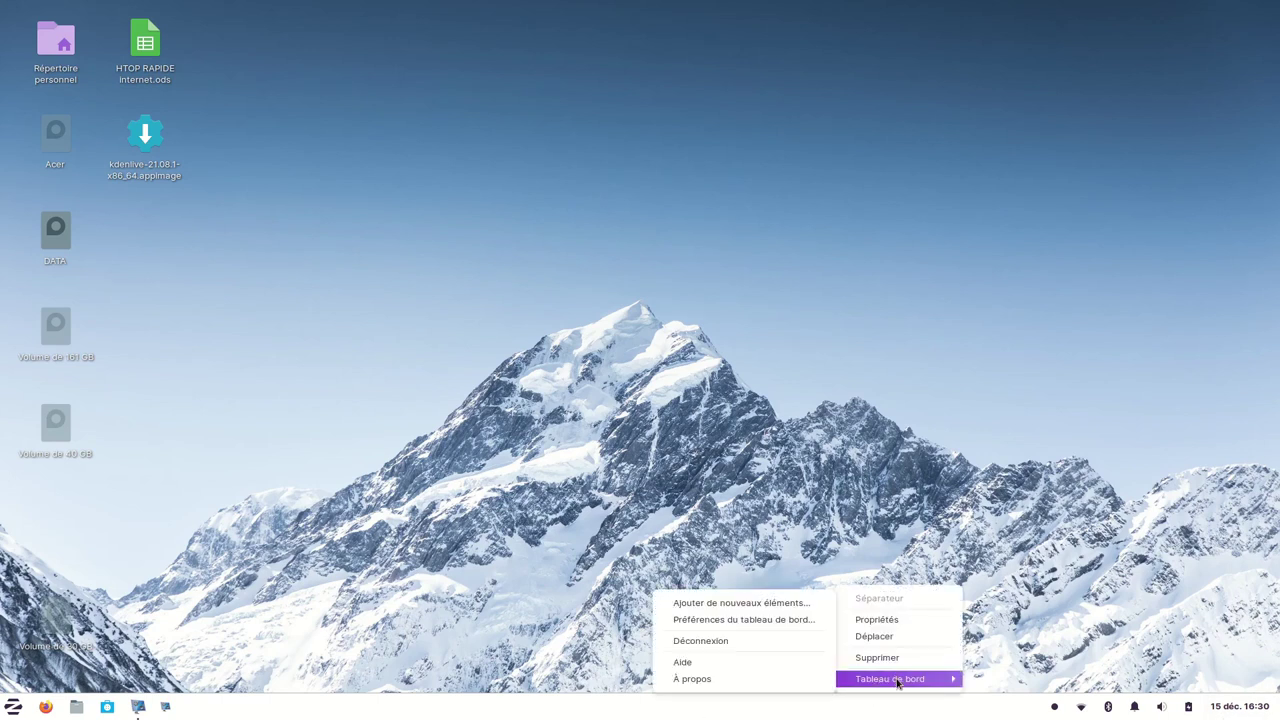
{"action": "left_click", "coordinate": [745, 620]}
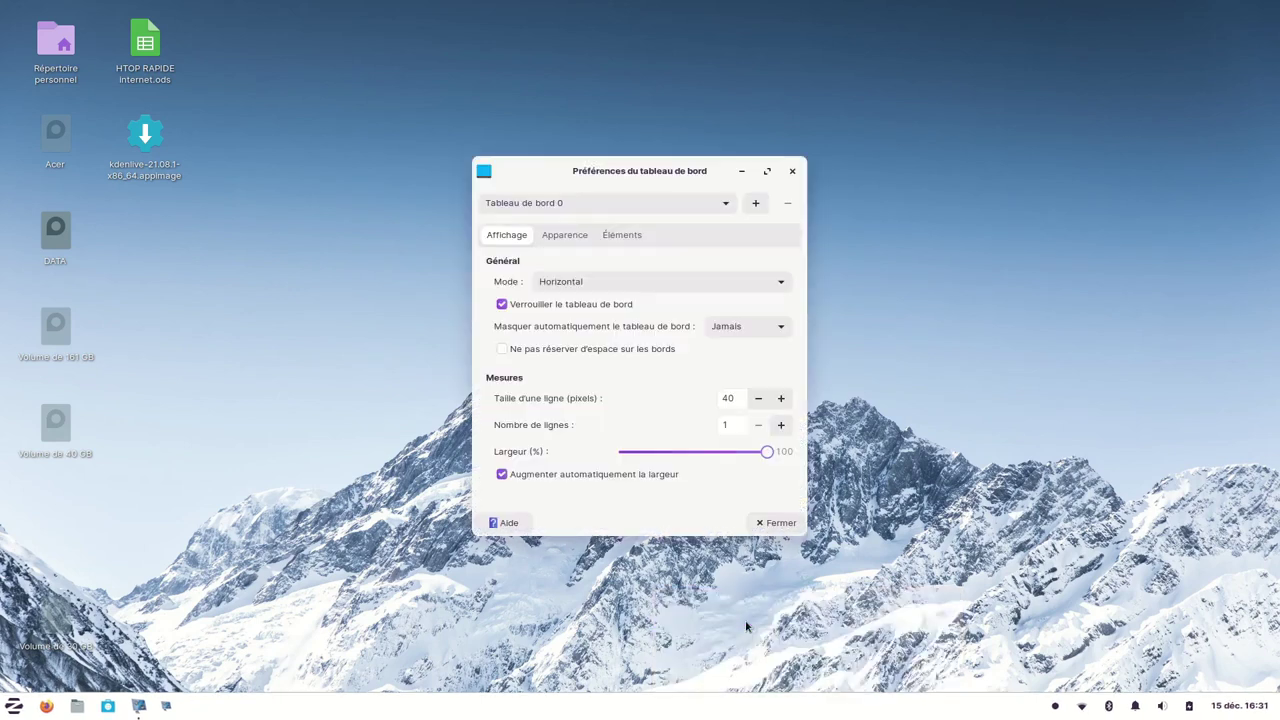
{"action": "left_click", "coordinate": [618, 238]}
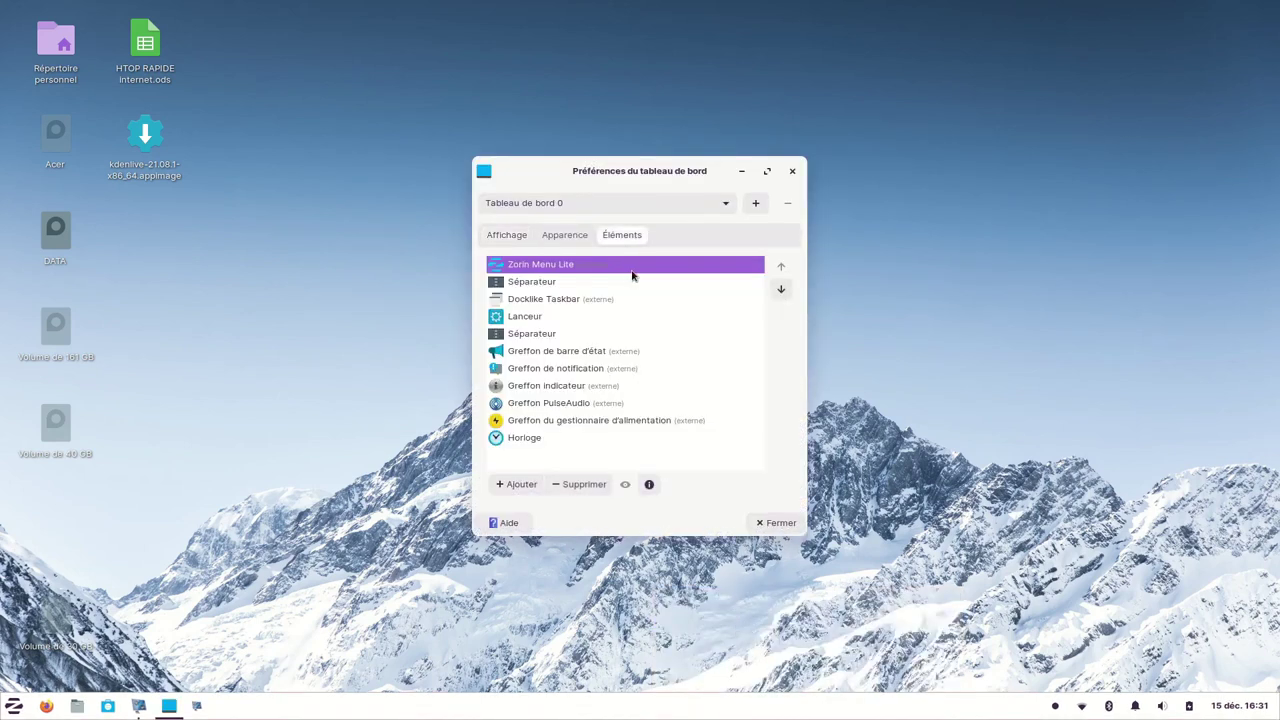